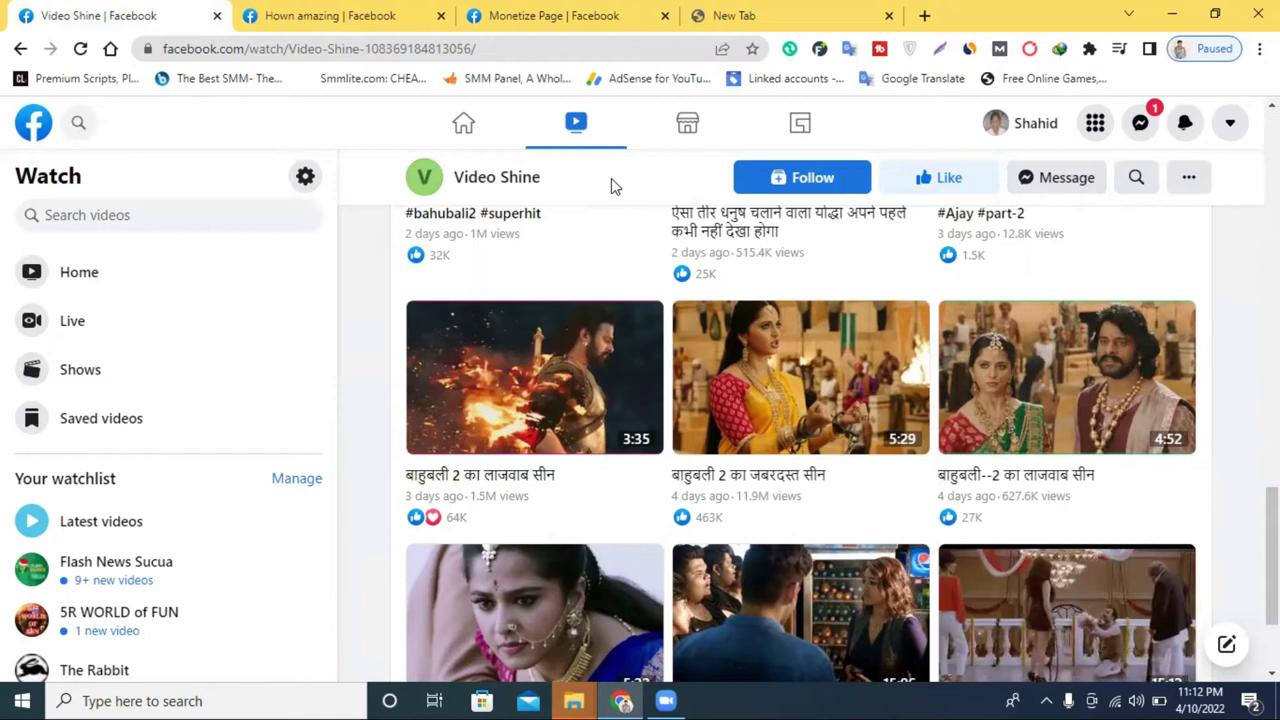
- Search the web for "facebook creator studio" in the blank browser tab
{"action": "left_click", "coordinate": [707, 17]}
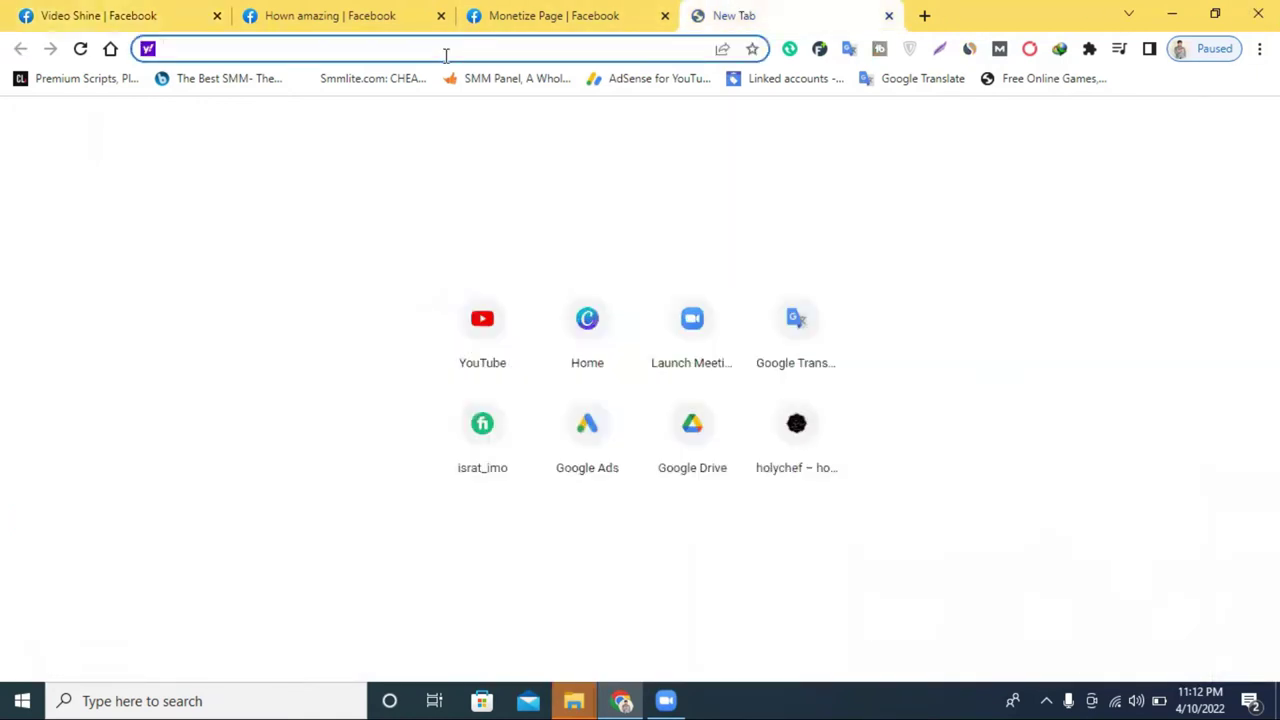
{"action": "type", "text": "s"}
{"action": "key", "text": "BackSpace"}
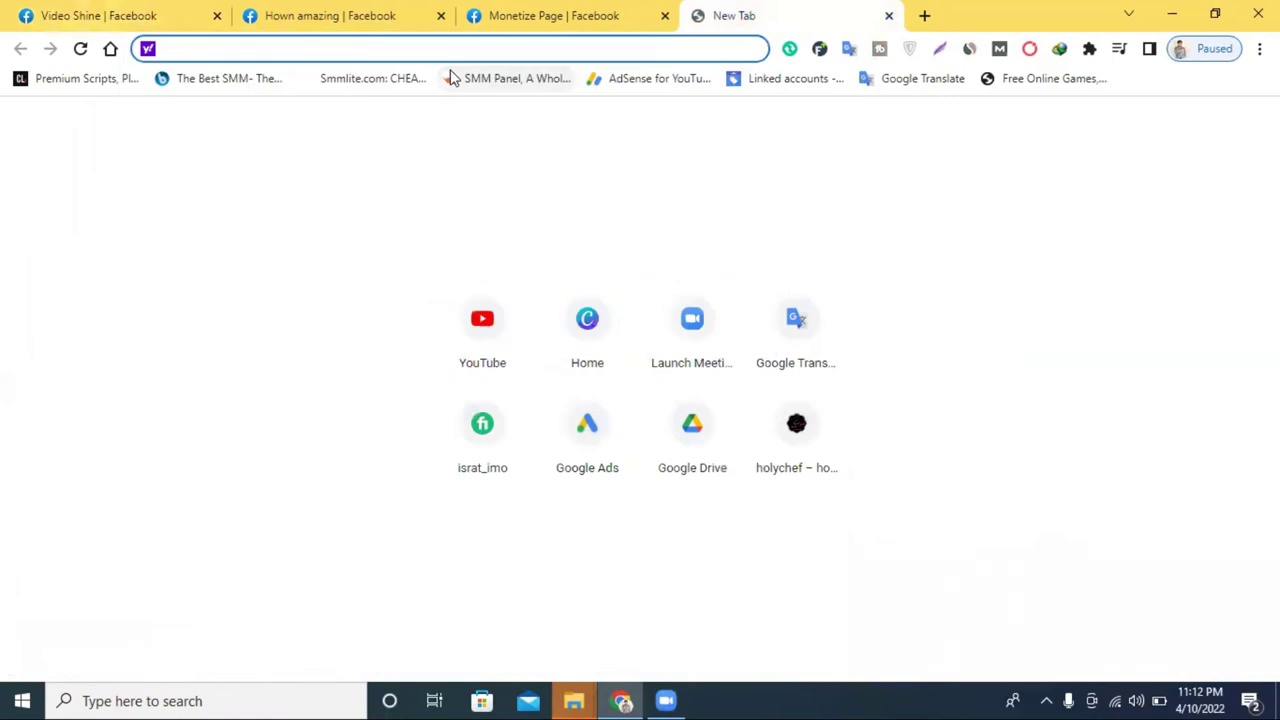
{"action": "type", "text": "fac"}
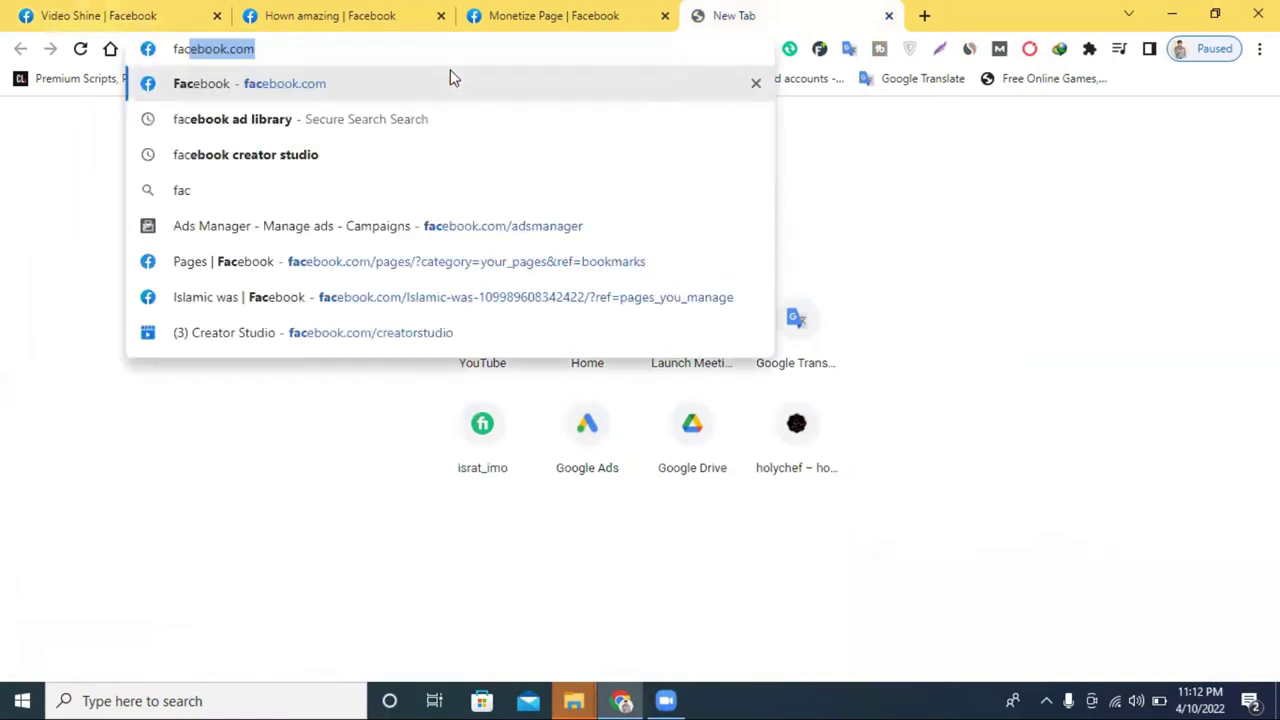
{"action": "left_click", "coordinate": [320, 154]}
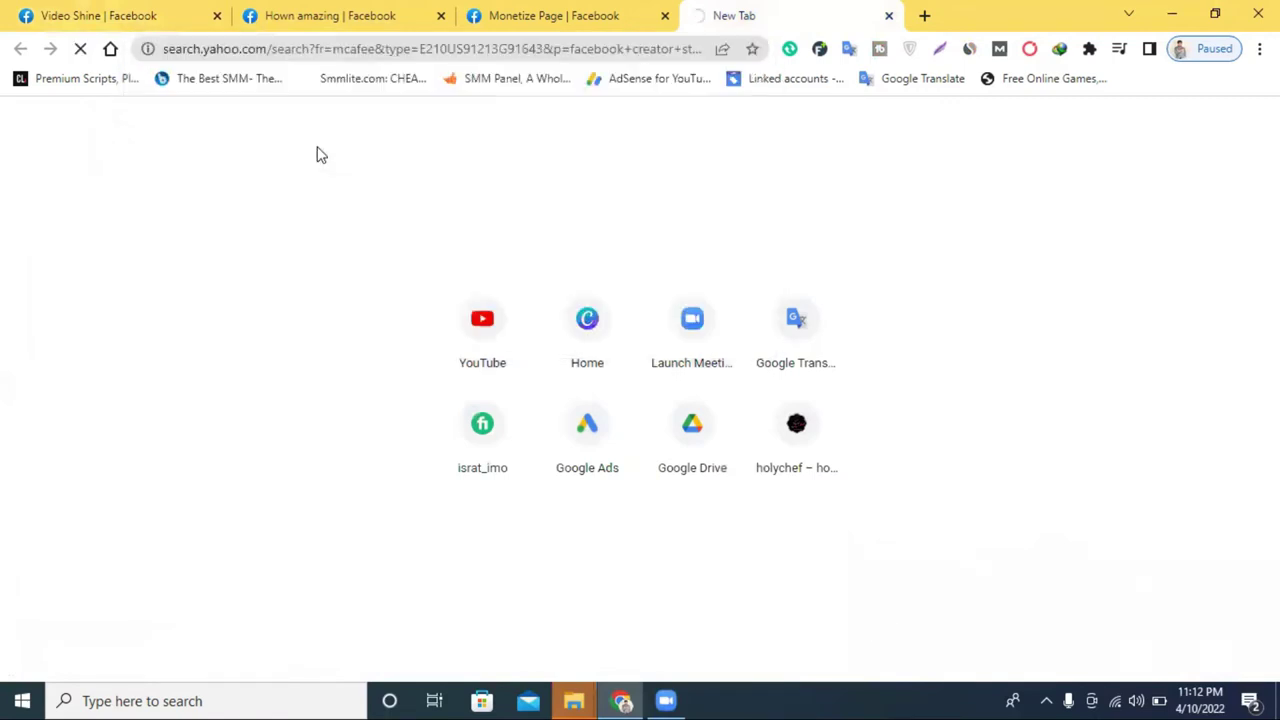
{"action": "left_click", "coordinate": [558, 15]}
{"action": "left_click", "coordinate": [776, 12]}
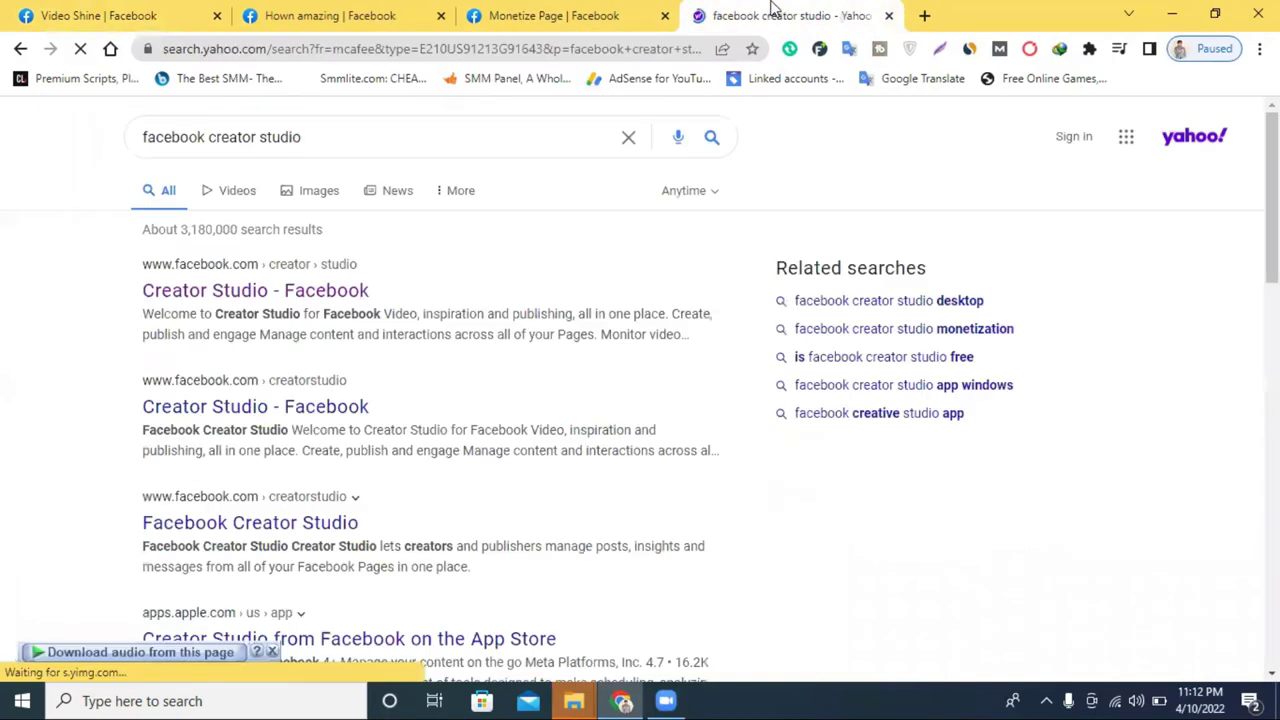
{"action": "left_click", "coordinate": [552, 12]}
{"action": "left_click", "coordinate": [700, 14]}
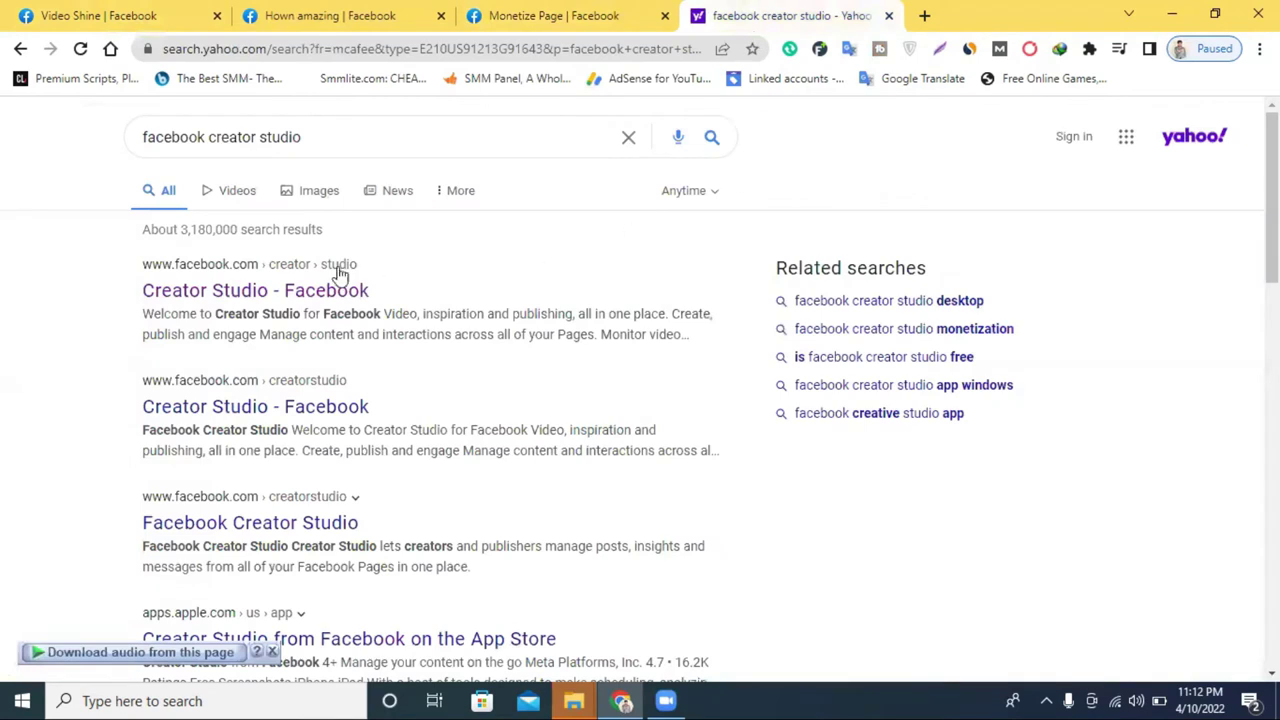
- Open the first Creator Studio - Facebook search result and go to its Monetisation home
{"action": "left_click", "coordinate": [232, 292]}
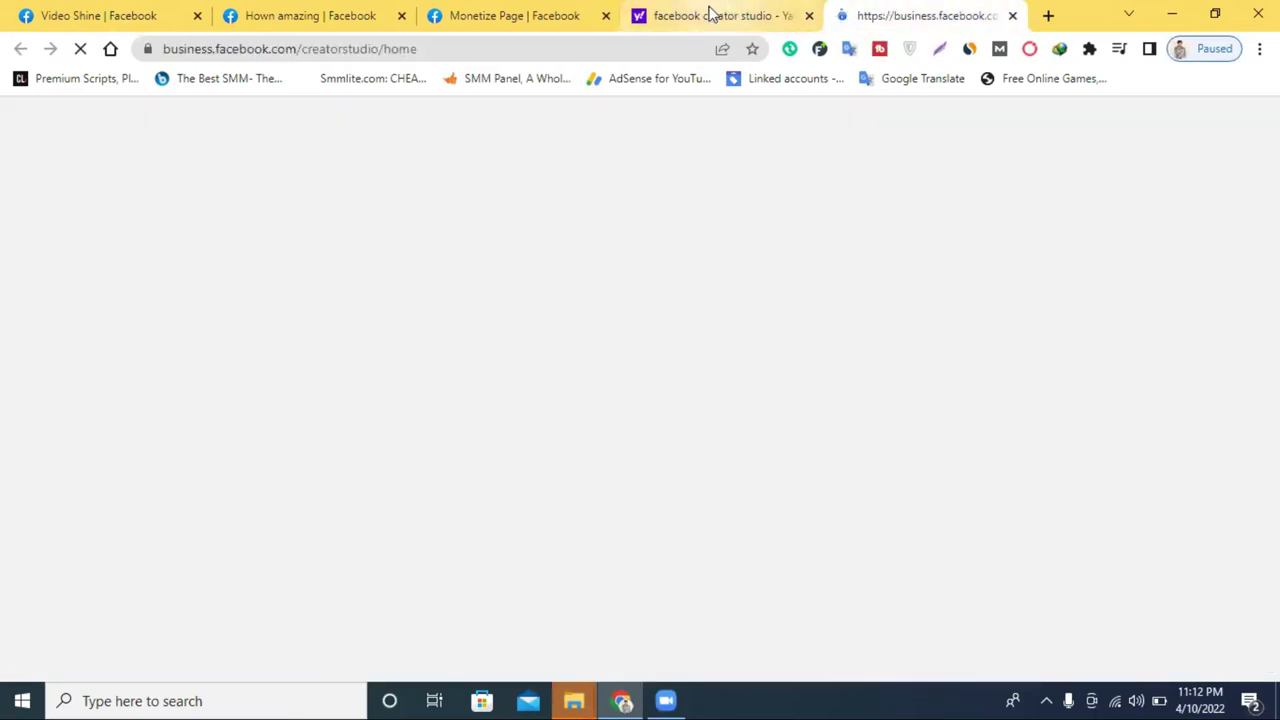
{"action": "left_click", "coordinate": [711, 14]}
{"action": "left_click", "coordinate": [847, 10]}
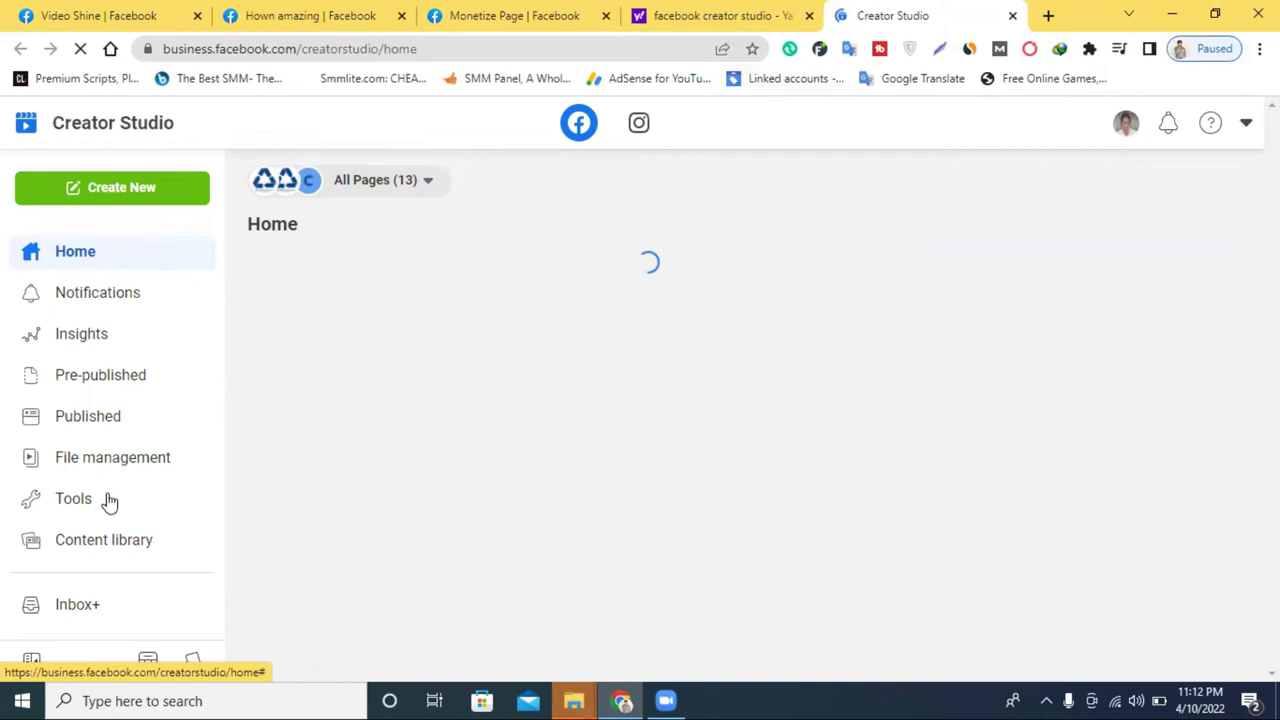
{"action": "scroll", "coordinate": [106, 500], "scroll_direction": "down", "scroll_amount": 2}
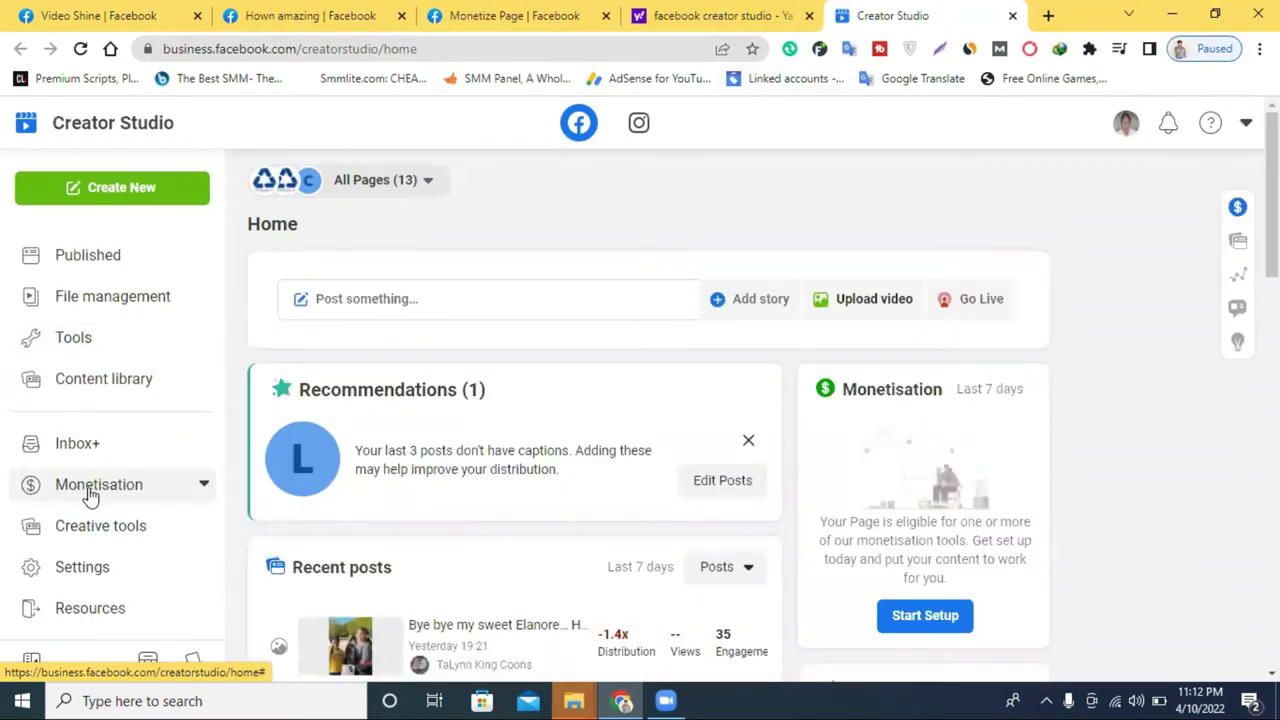
{"action": "left_click", "coordinate": [90, 494]}
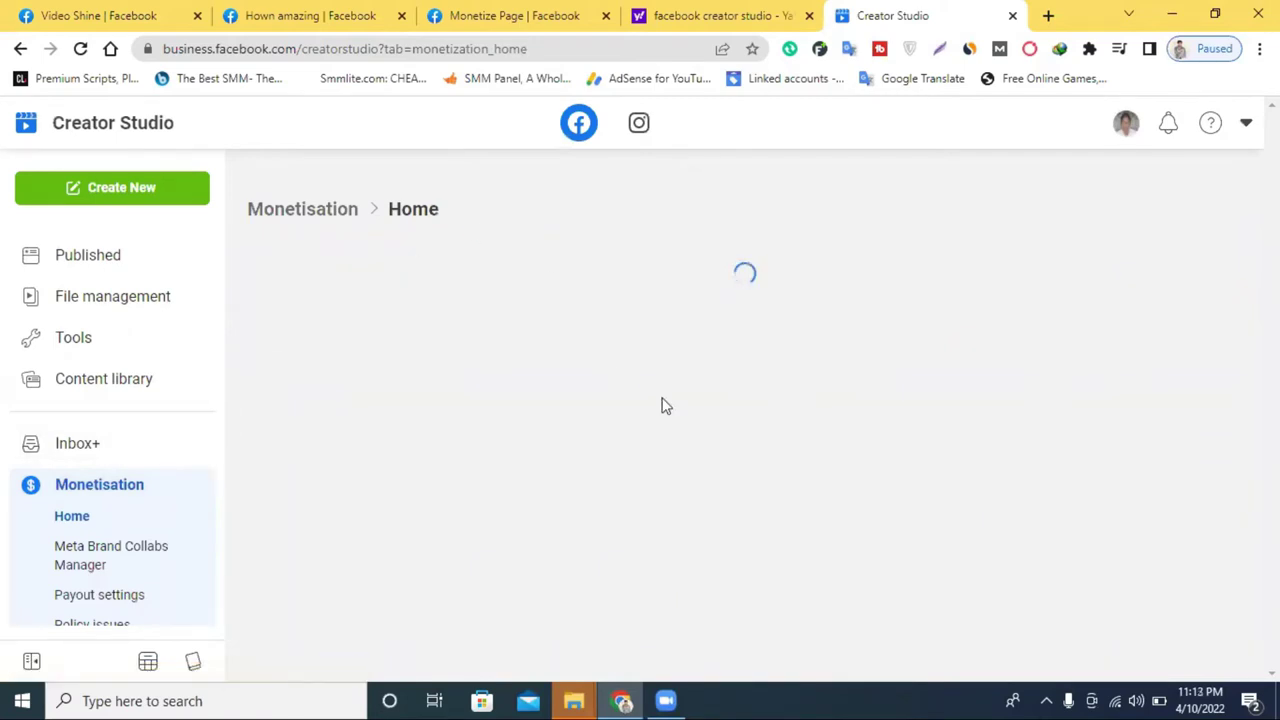
- Look through the Page eligibility list and expand the In-stream ads for on-demand criteria for the Cute indian idol page
{"action": "scroll", "coordinate": [700, 402], "scroll_direction": "down", "scroll_amount": 5}
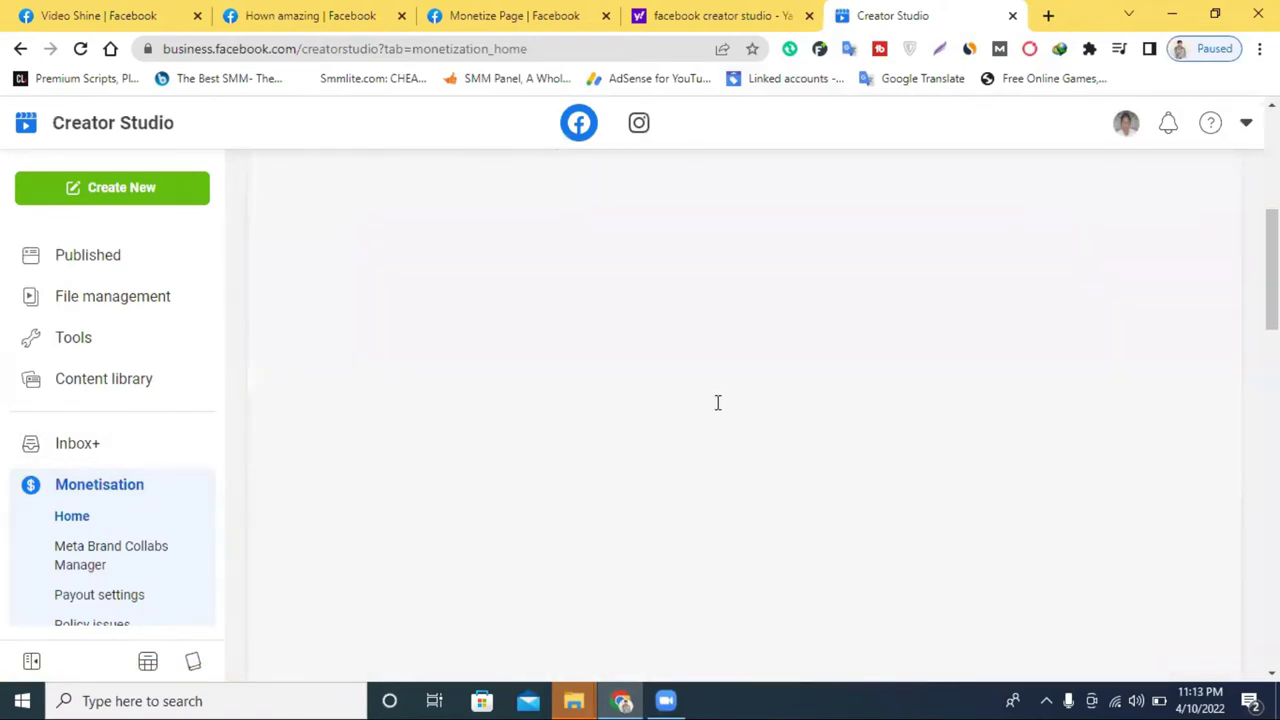
{"action": "scroll", "coordinate": [611, 417], "scroll_direction": "down", "scroll_amount": 4}
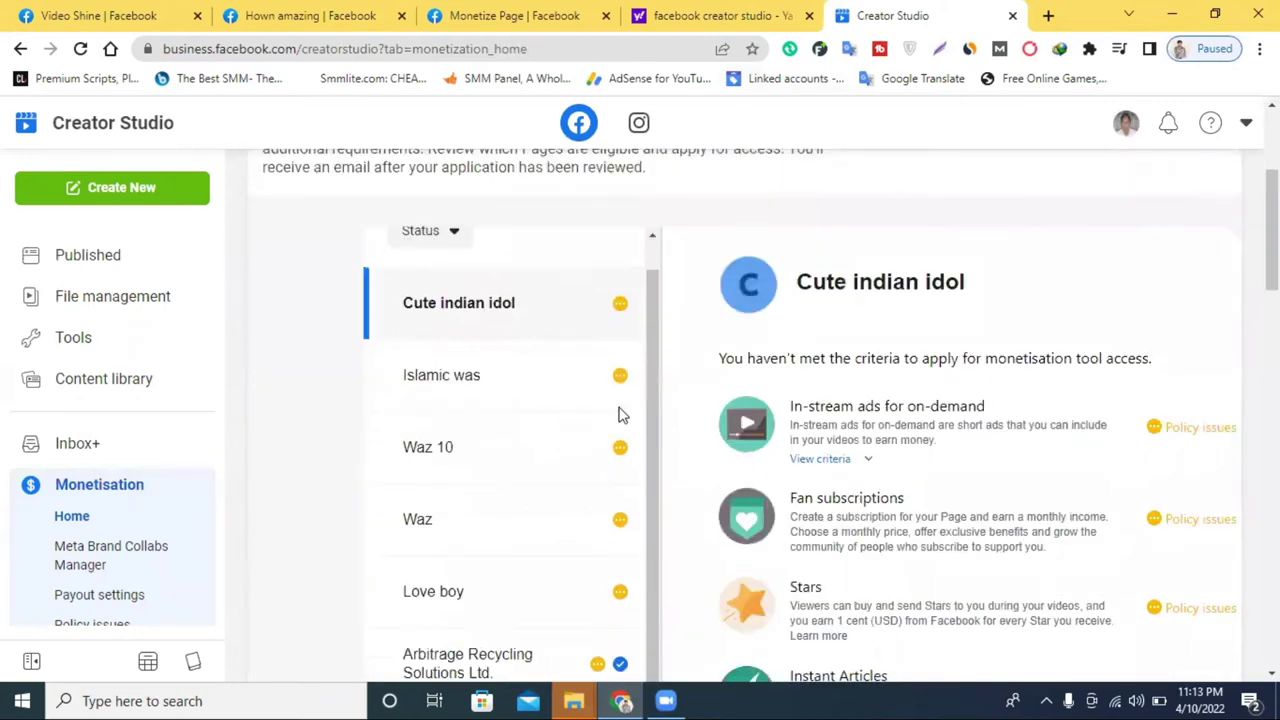
{"action": "scroll", "coordinate": [618, 414], "scroll_direction": "down", "scroll_amount": 3}
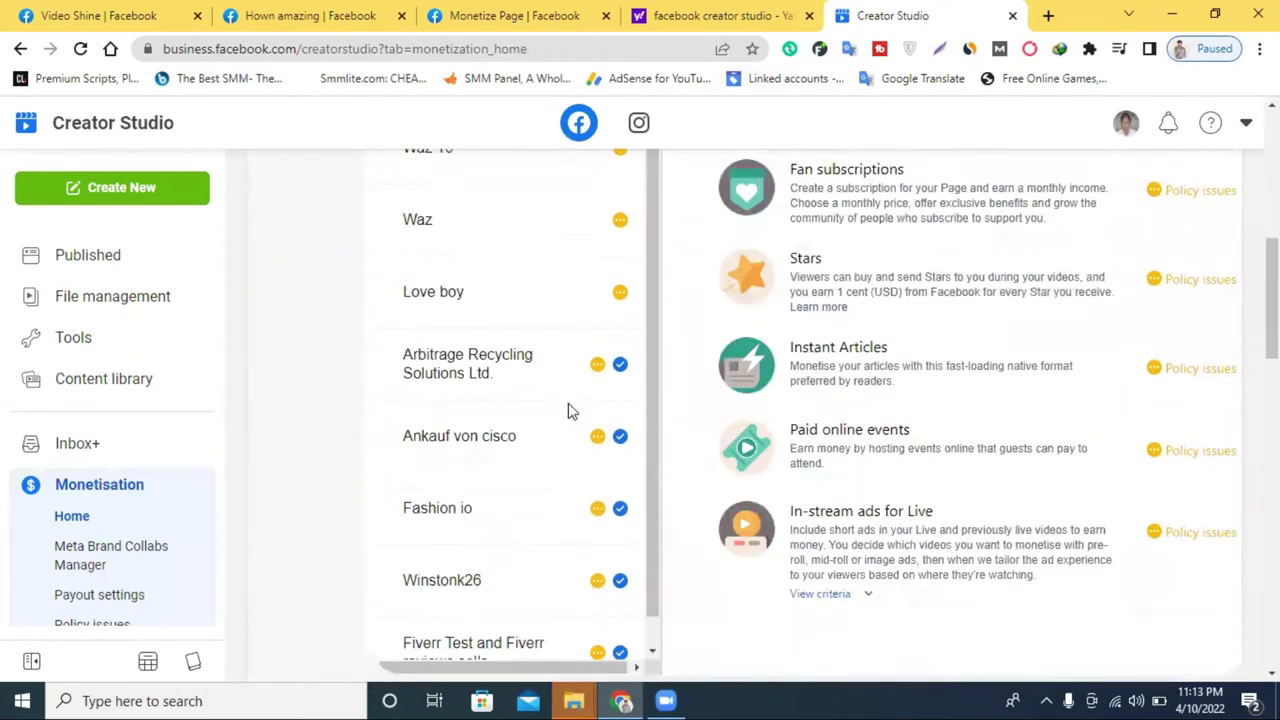
{"action": "scroll", "coordinate": [560, 412], "scroll_direction": "up", "scroll_amount": 4}
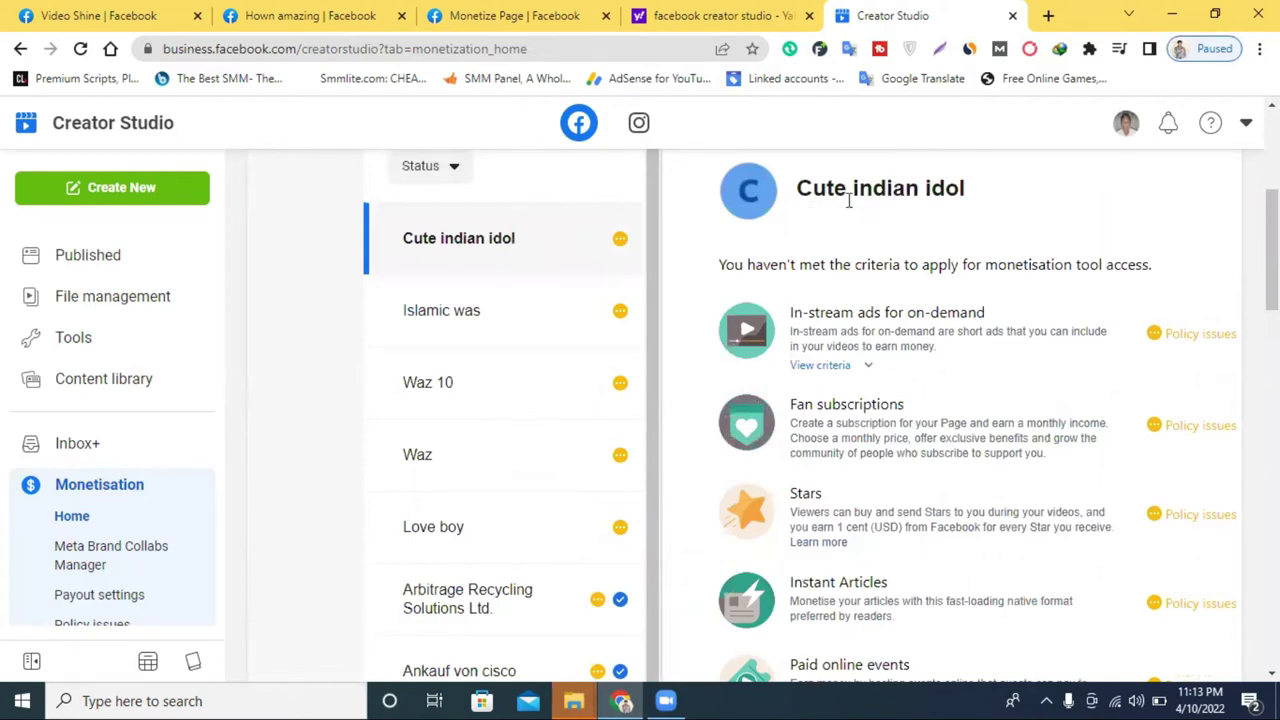
{"action": "scroll", "coordinate": [971, 208], "scroll_direction": "down", "scroll_amount": 1}
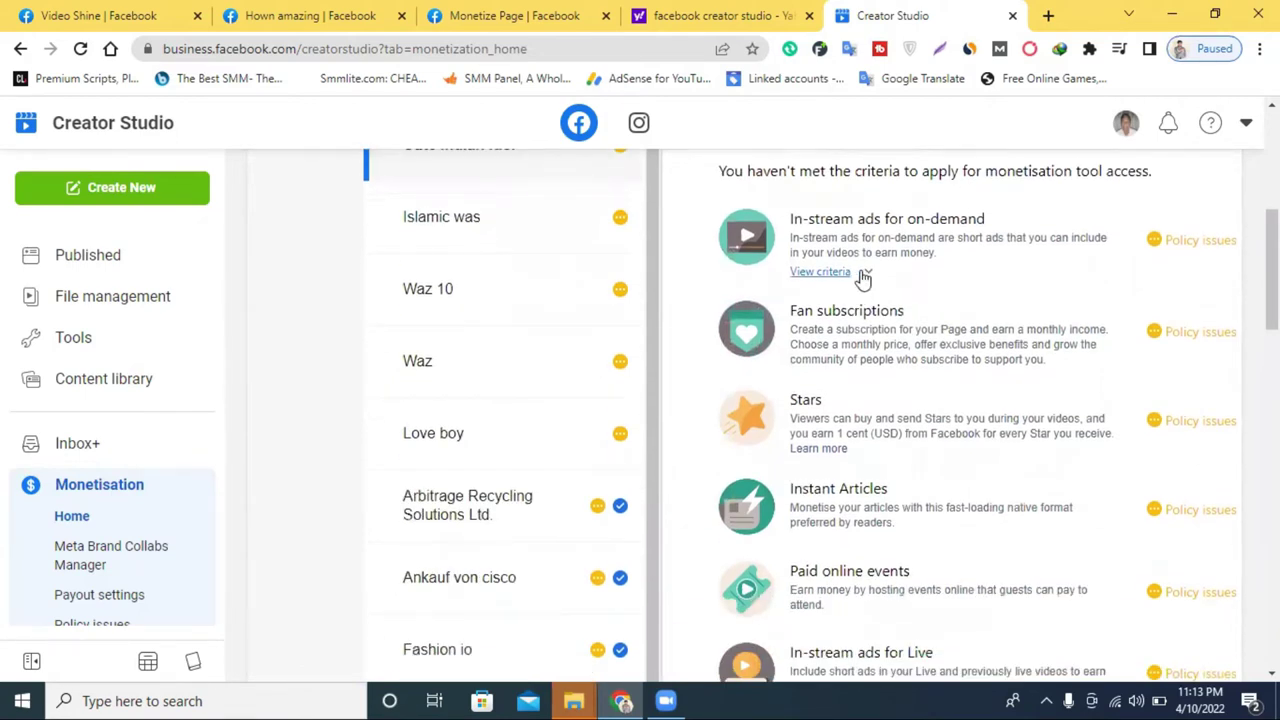
{"action": "left_click", "coordinate": [851, 276]}
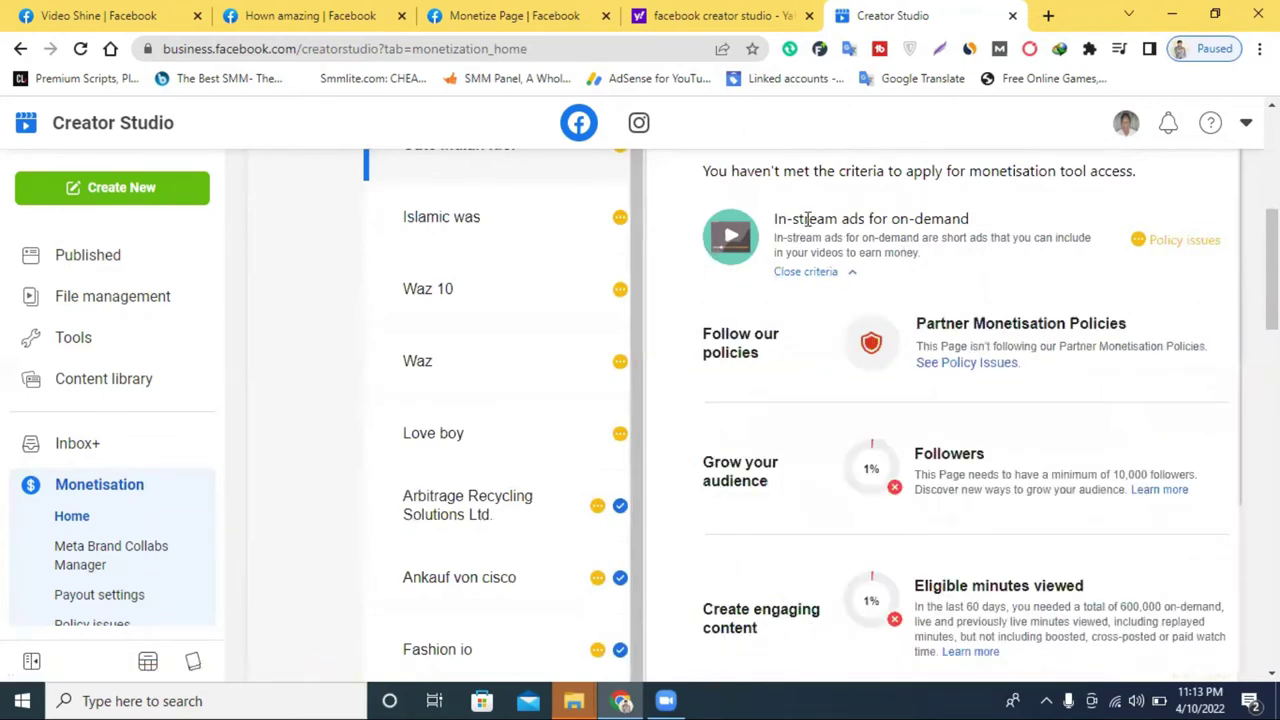
- Examine the on-demand ads criteria for policies, followers, eligible minutes viewed and active videos, highlighting the follower and minute requirements
{"action": "scroll", "coordinate": [905, 245], "scroll_direction": "down", "scroll_amount": 1}
{"action": "scroll", "coordinate": [914, 260], "scroll_direction": "down", "scroll_amount": 3}
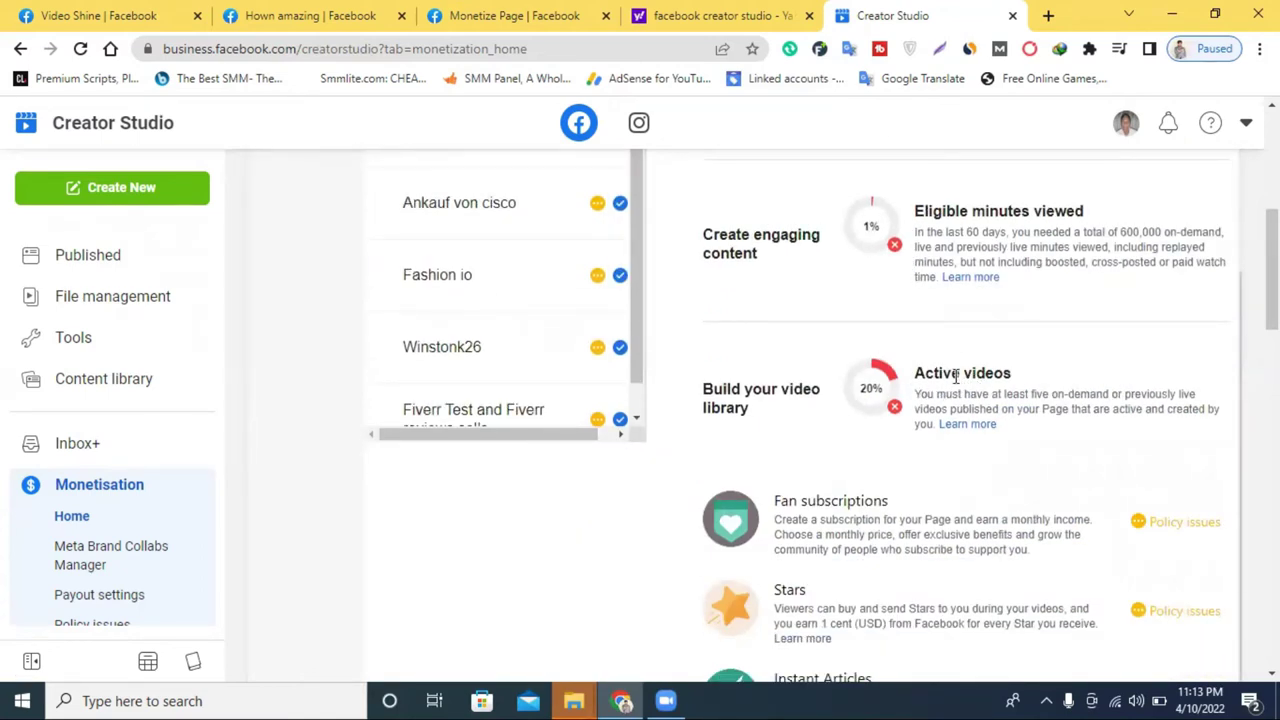
{"action": "scroll", "coordinate": [955, 375], "scroll_direction": "up", "scroll_amount": 2}
{"action": "scroll", "coordinate": [920, 394], "scroll_direction": "up", "scroll_amount": 1}
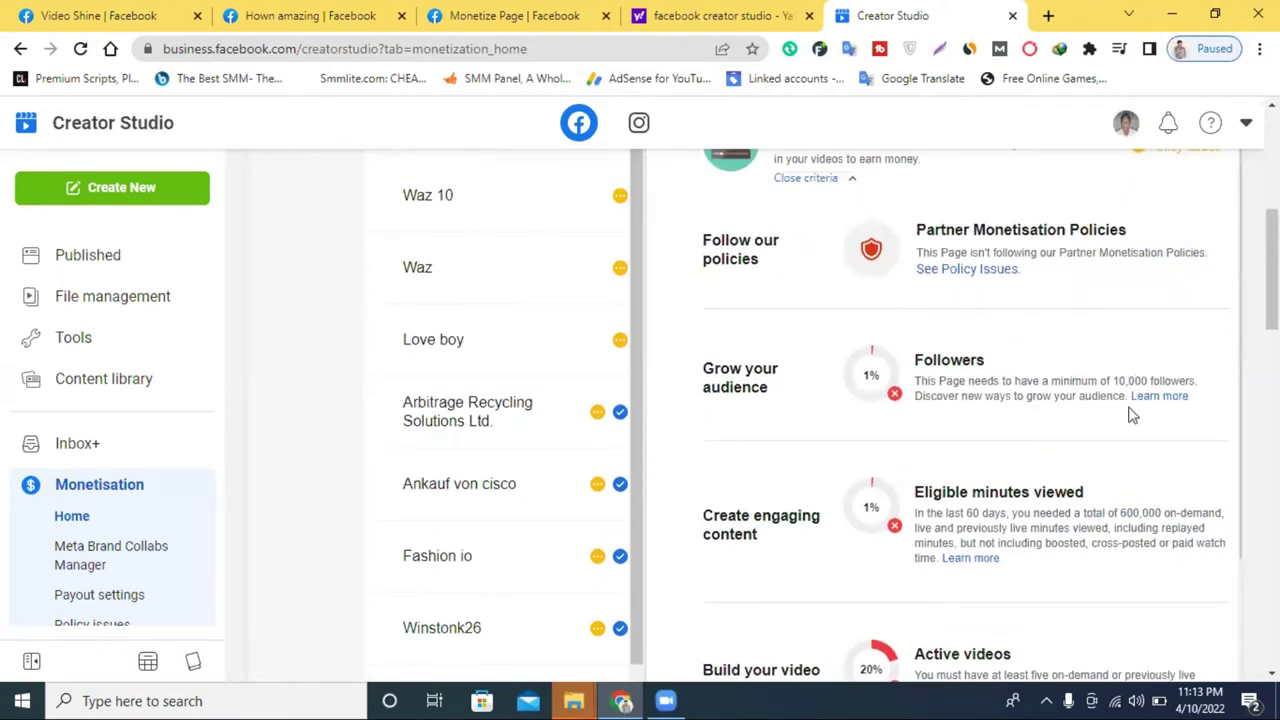
{"action": "left_click_drag", "start_coordinate": [1111, 381], "coordinate": [1188, 381]}
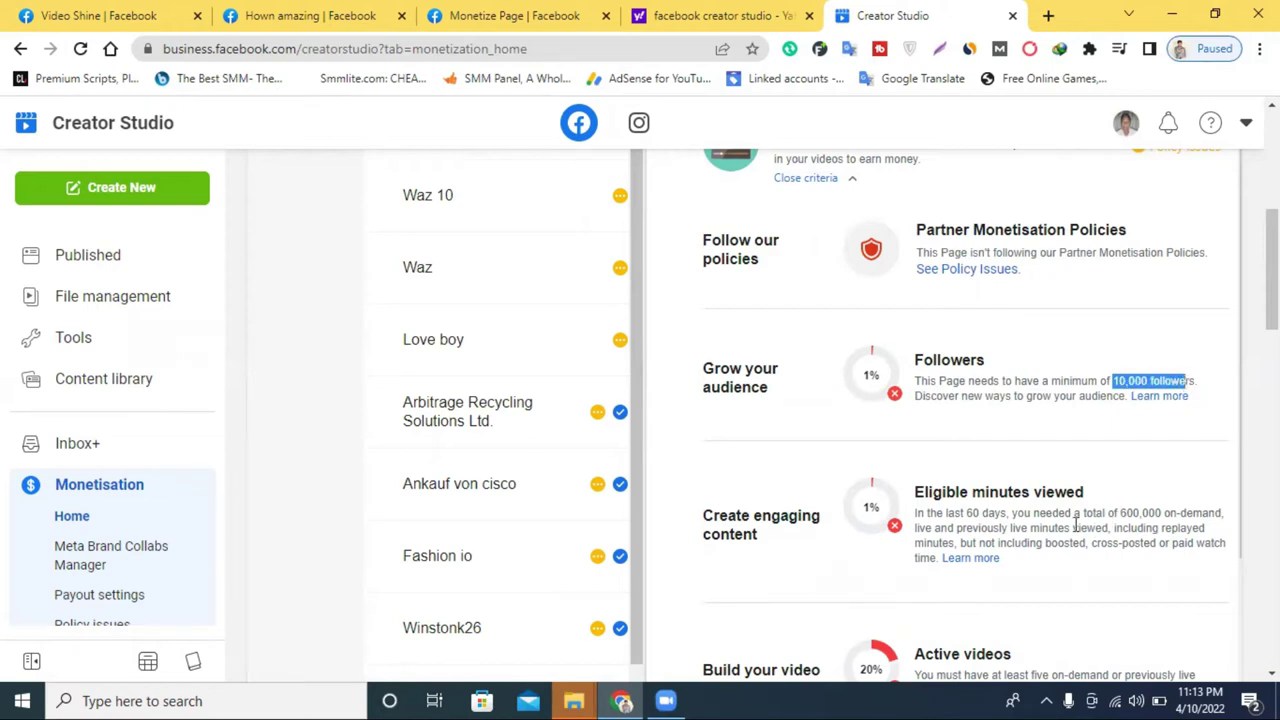
{"action": "left_click_drag", "start_coordinate": [1013, 513], "coordinate": [1006, 513]}
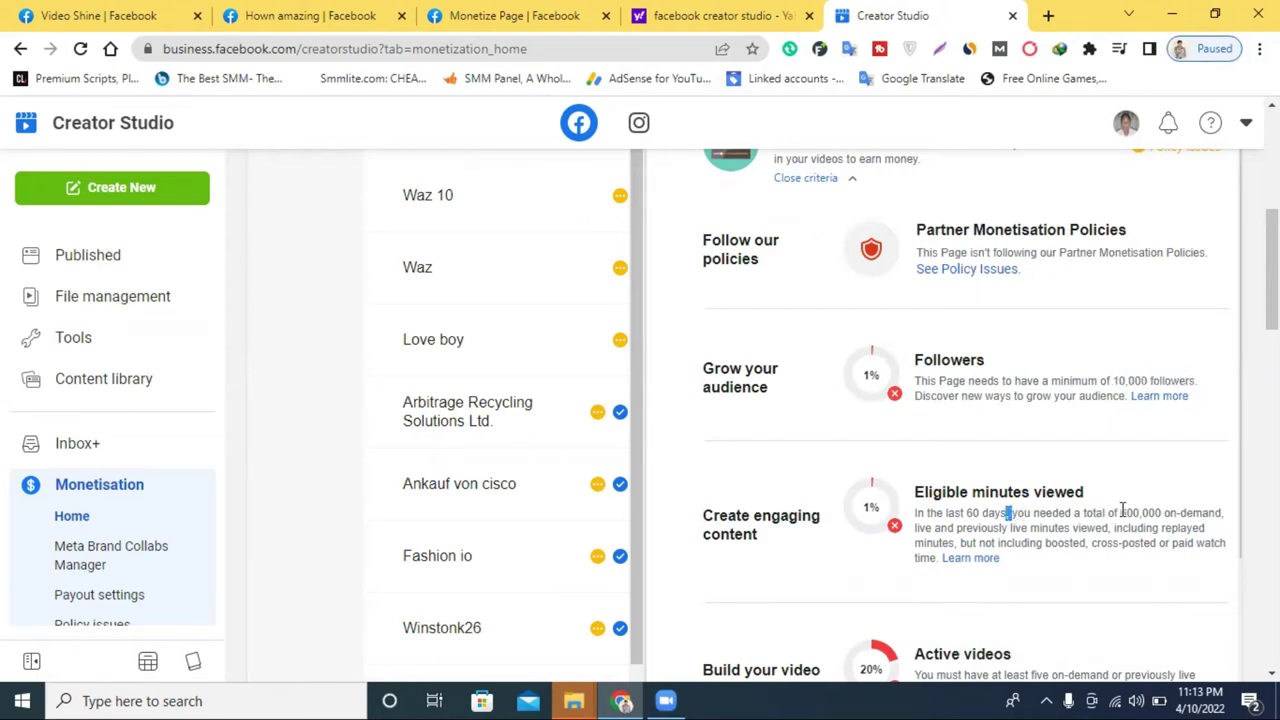
{"action": "left_click_drag", "start_coordinate": [1120, 513], "coordinate": [1167, 513]}
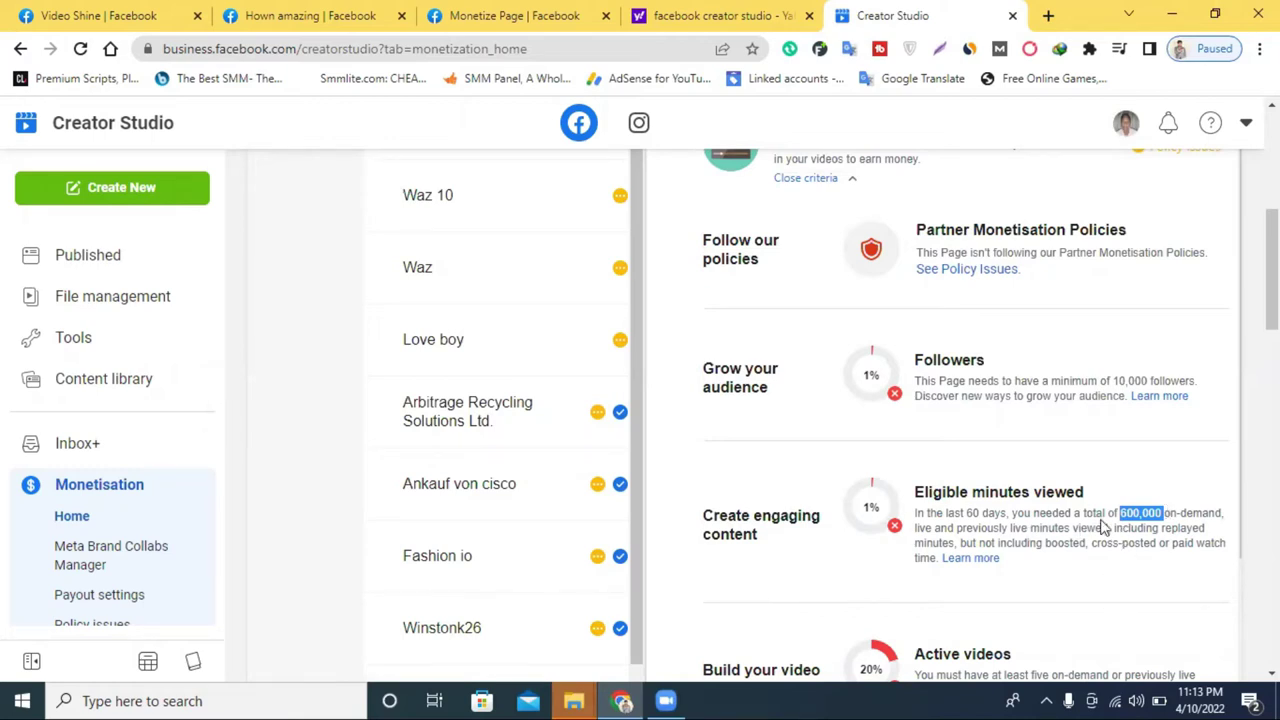
{"action": "left_click", "coordinate": [986, 376]}
{"action": "scroll", "coordinate": [986, 380], "scroll_direction": "down", "scroll_amount": 2}
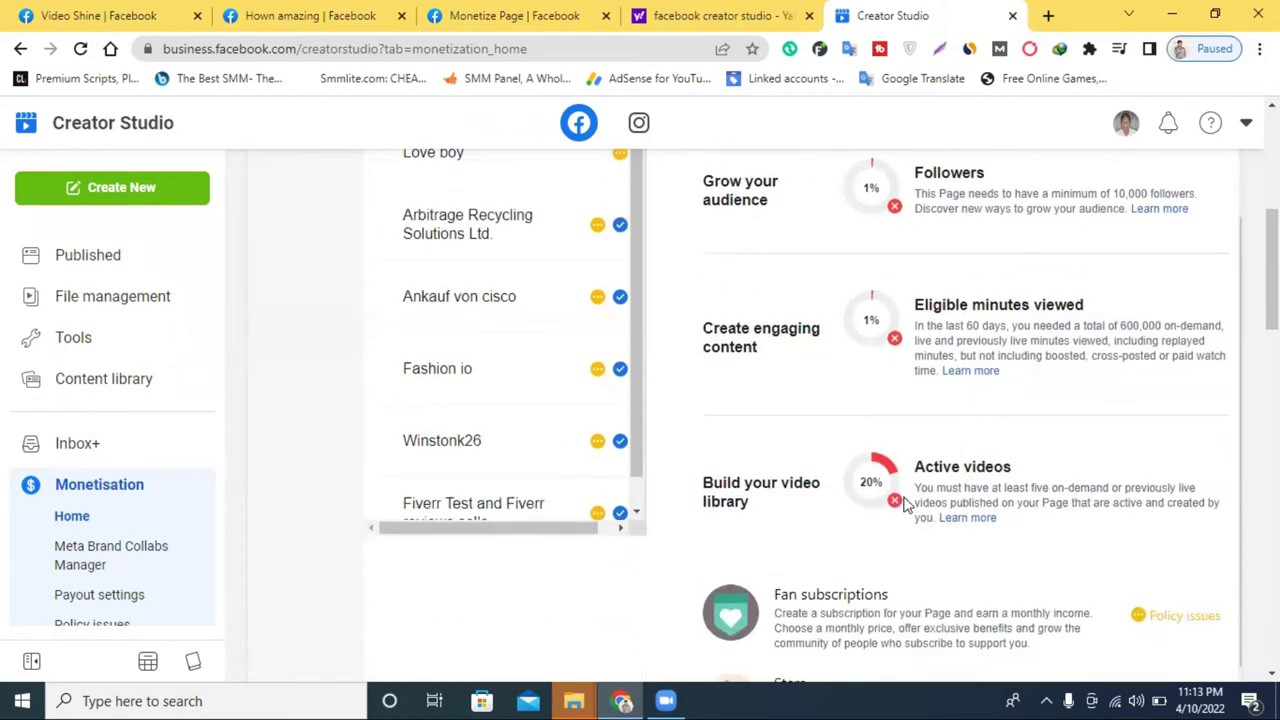
{"action": "scroll", "coordinate": [910, 495], "scroll_direction": "up", "scroll_amount": 3}
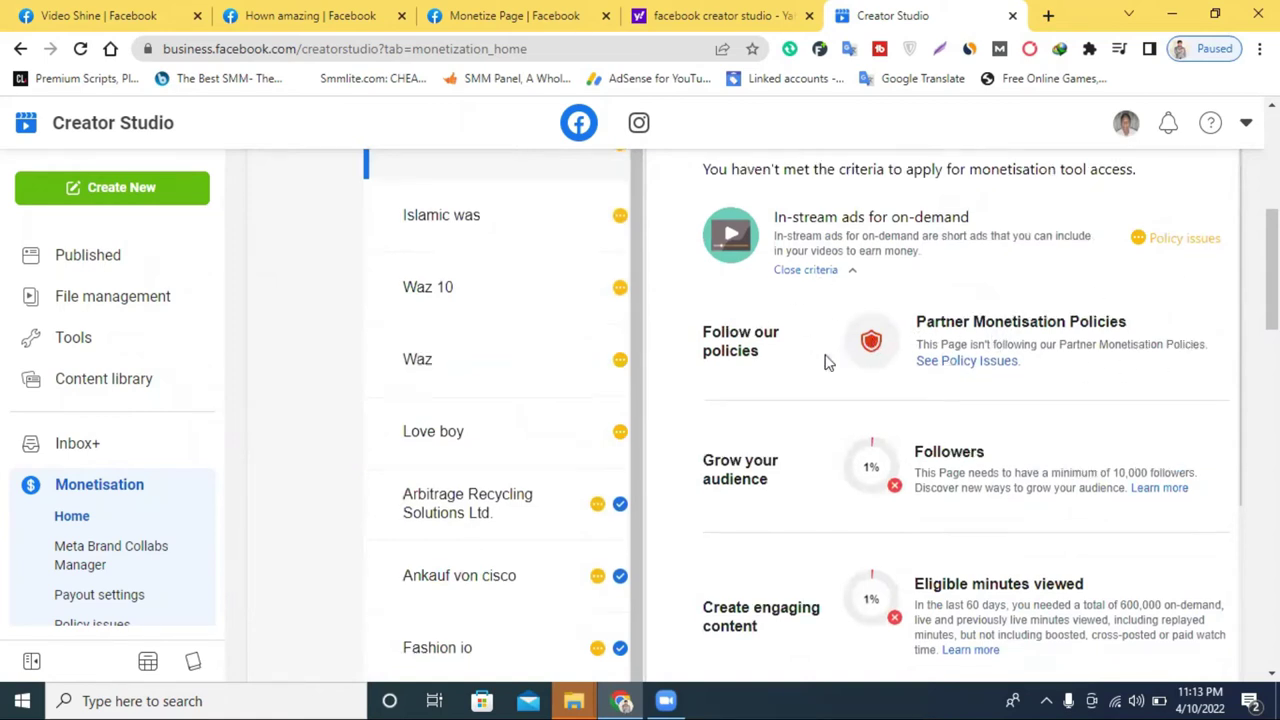
- Try to view the criteria for In-stream ads for Live on the Cute indian idol page
{"action": "scroll", "coordinate": [826, 360], "scroll_direction": "down", "scroll_amount": 4}
{"action": "scroll", "coordinate": [900, 372], "scroll_direction": "down", "scroll_amount": 5}
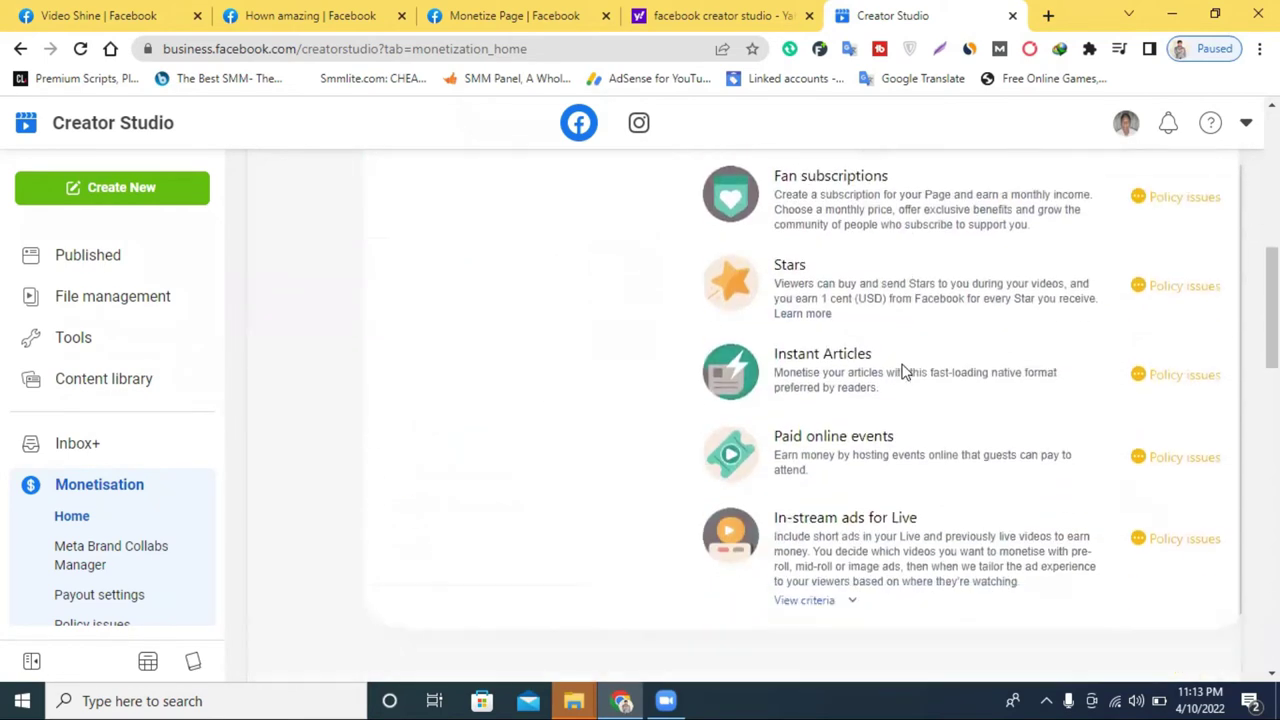
{"action": "left_click", "coordinate": [805, 506]}
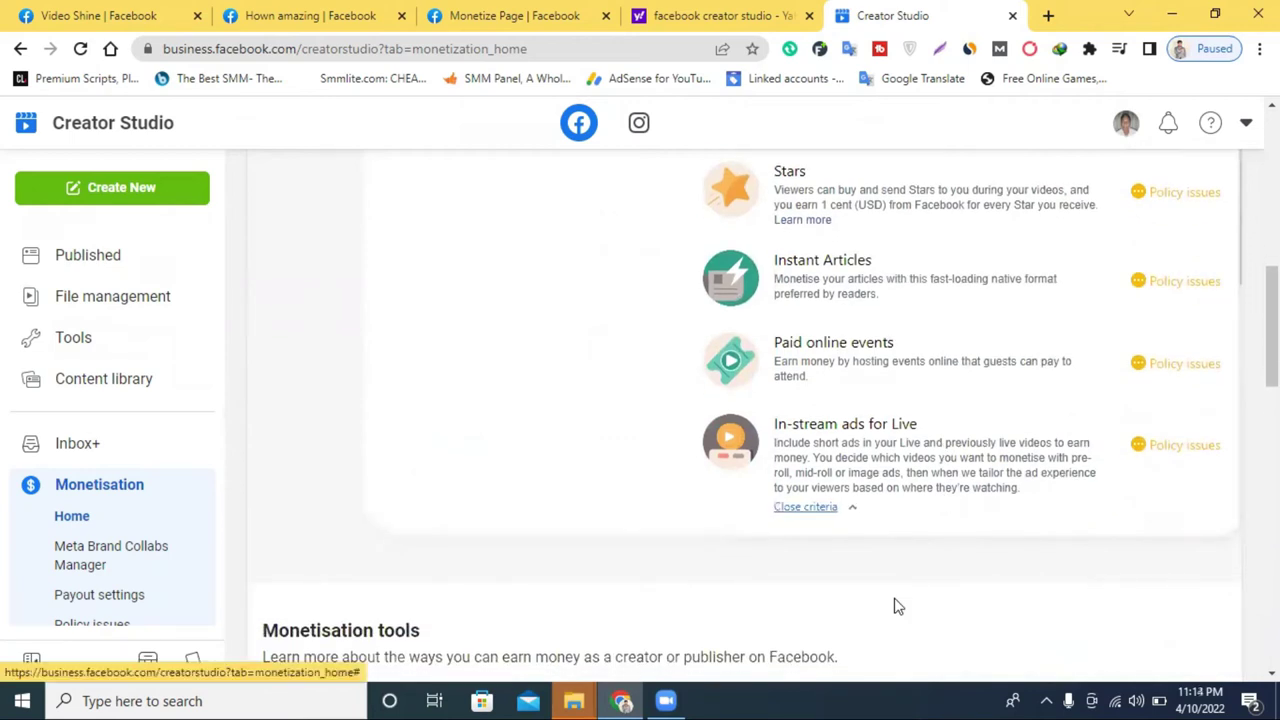
{"action": "left_click", "coordinate": [823, 506]}
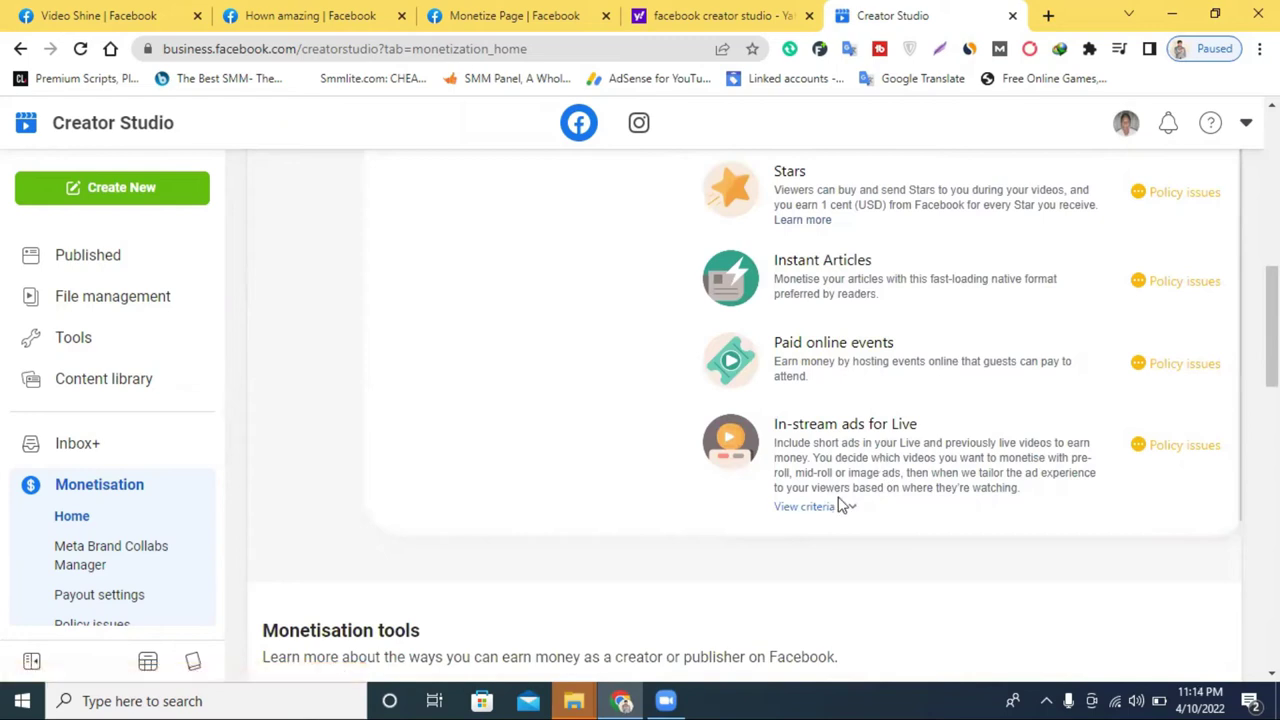
{"action": "left_click", "coordinate": [843, 506]}
{"action": "left_click", "coordinate": [843, 506]}
{"action": "left_click", "coordinate": [843, 506]}
{"action": "left_click", "coordinate": [843, 506]}
- Review the eligibility requirements of each program in the Monetisation tools section, including In-stream ads for Live
{"action": "scroll", "coordinate": [886, 387], "scroll_direction": "down", "scroll_amount": 3}
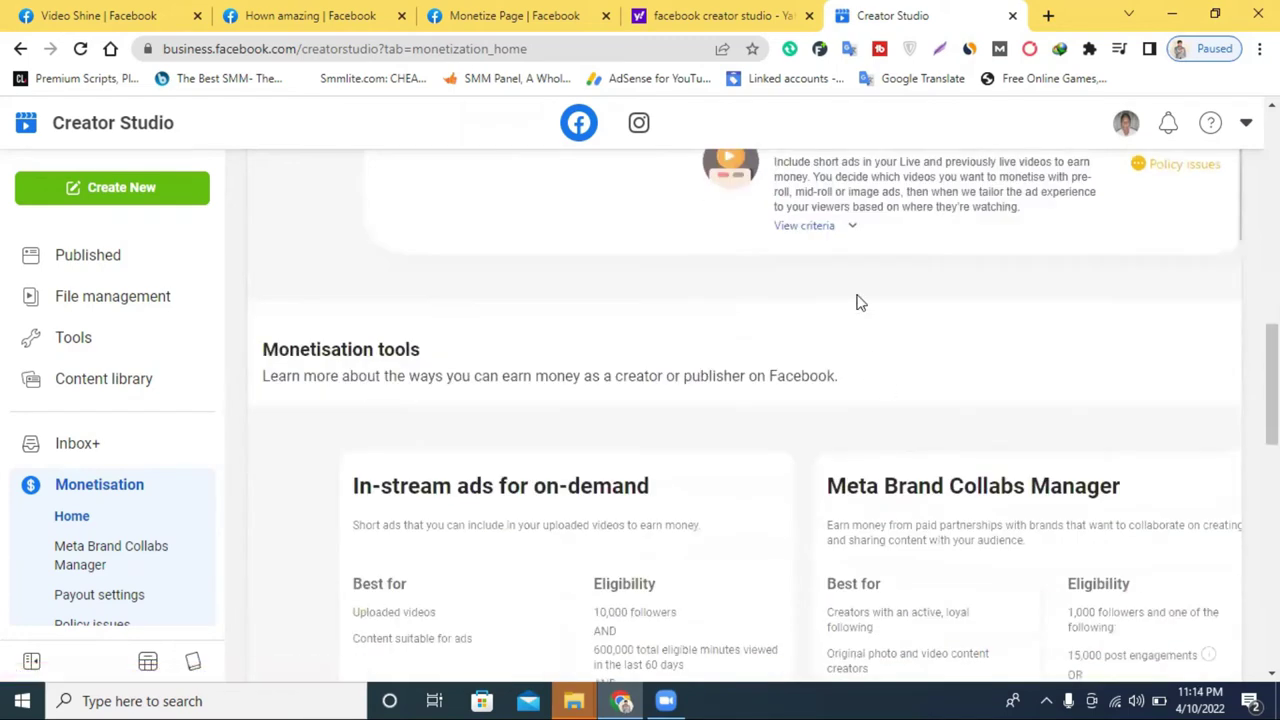
{"action": "scroll", "coordinate": [857, 300], "scroll_direction": "down", "scroll_amount": 4}
{"action": "scroll", "coordinate": [703, 426], "scroll_direction": "up", "scroll_amount": 3}
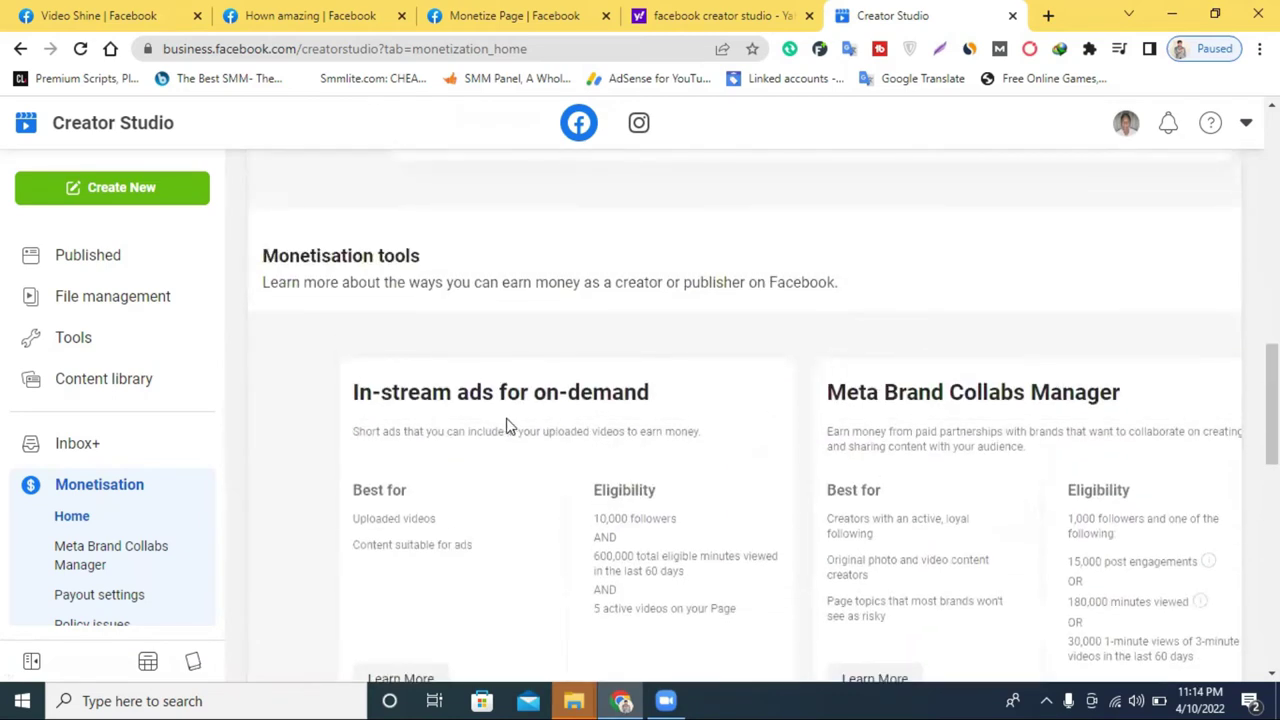
{"action": "scroll", "coordinate": [873, 428], "scroll_direction": "down", "scroll_amount": 7}
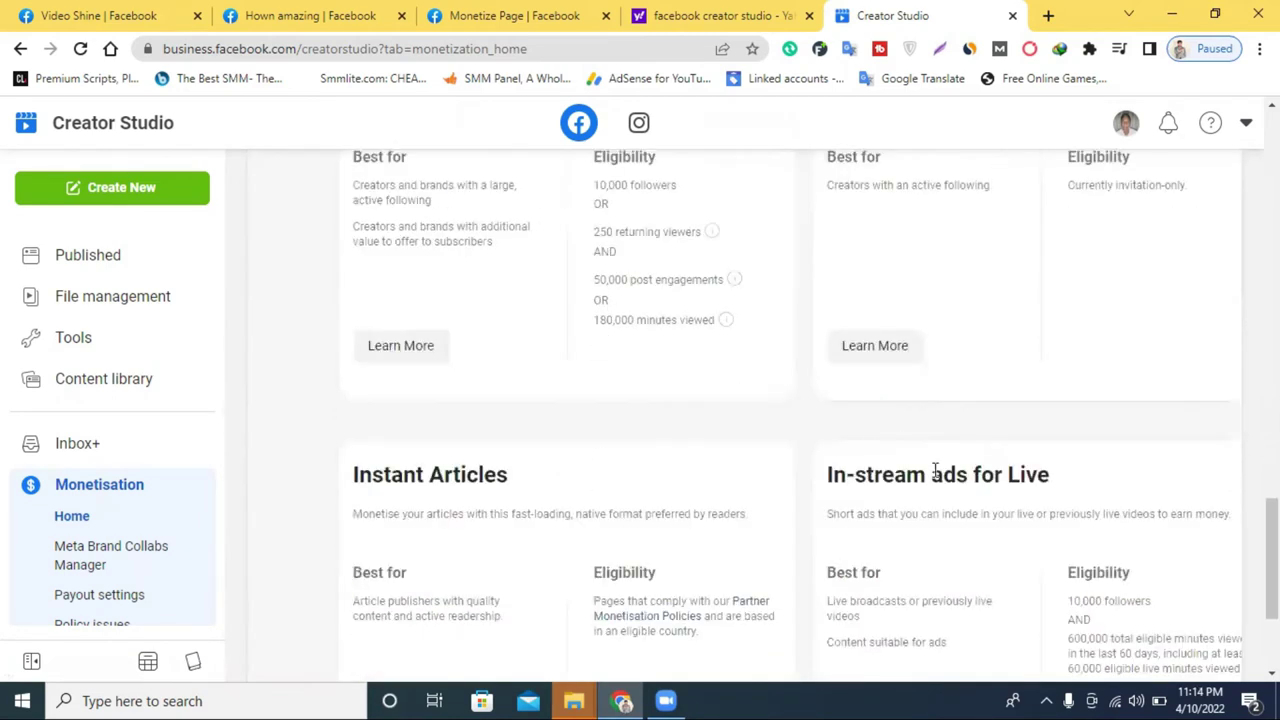
{"action": "scroll", "coordinate": [1020, 510], "scroll_direction": "down", "scroll_amount": 2}
{"action": "left_click_drag", "start_coordinate": [1090, 376], "coordinate": [1116, 440]}
{"action": "scroll", "coordinate": [1018, 473], "scroll_direction": "up", "scroll_amount": 4}
{"action": "scroll", "coordinate": [1018, 473], "scroll_direction": "up", "scroll_amount": 10}
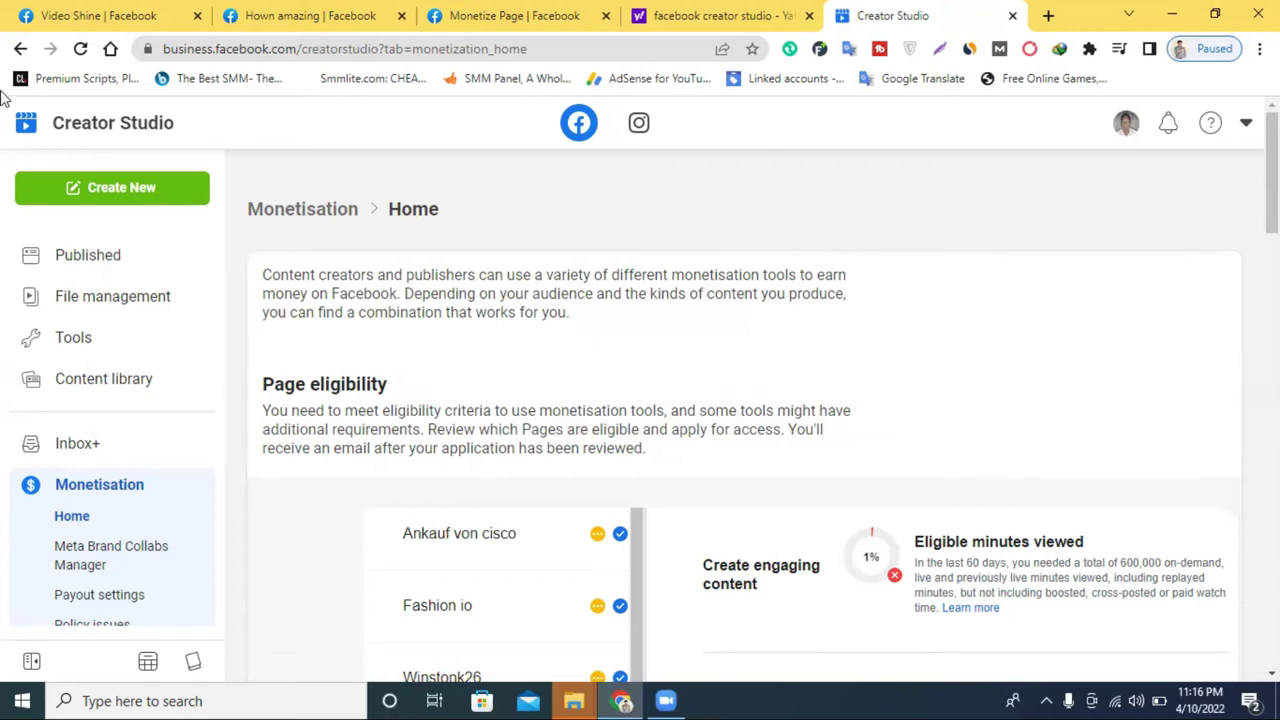
- Switch to the Hown amazing Facebook page and look through its video posts and page transparency details
{"action": "left_click", "coordinate": [700, 15]}
{"action": "left_click", "coordinate": [447, 8]}
{"action": "left_click", "coordinate": [380, 10]}
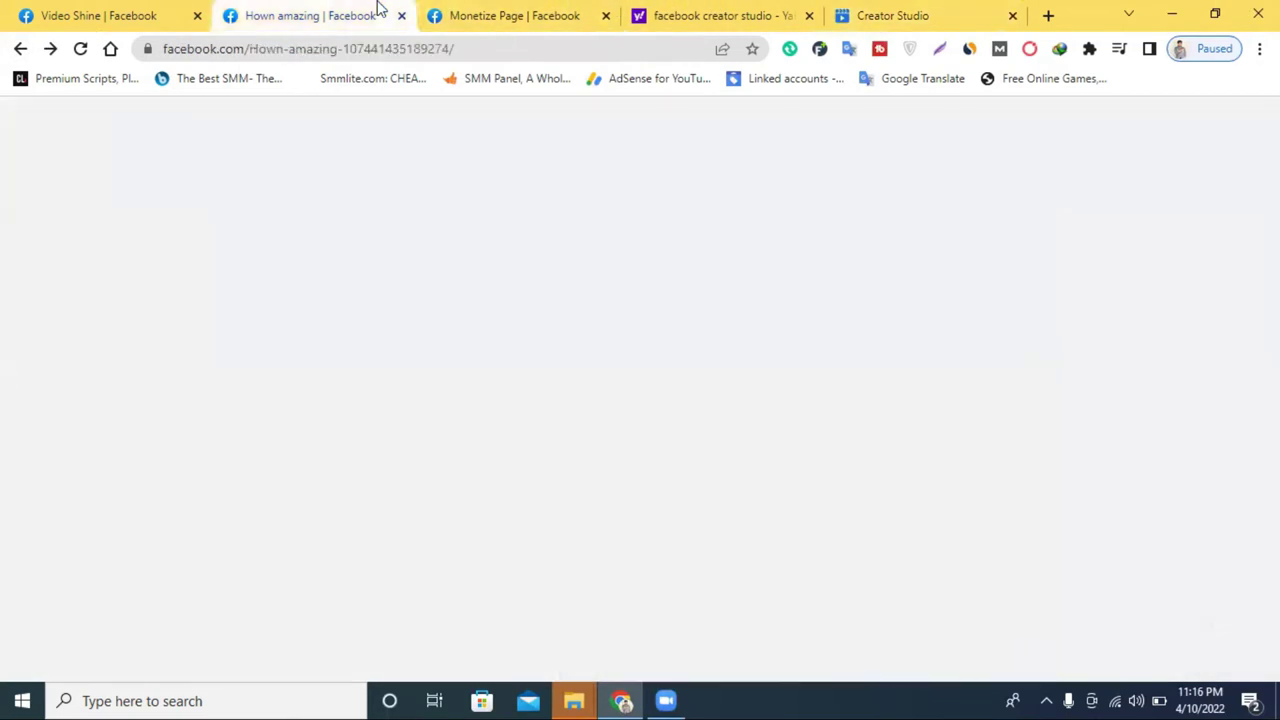
{"action": "scroll", "coordinate": [806, 276], "scroll_direction": "down", "scroll_amount": 5}
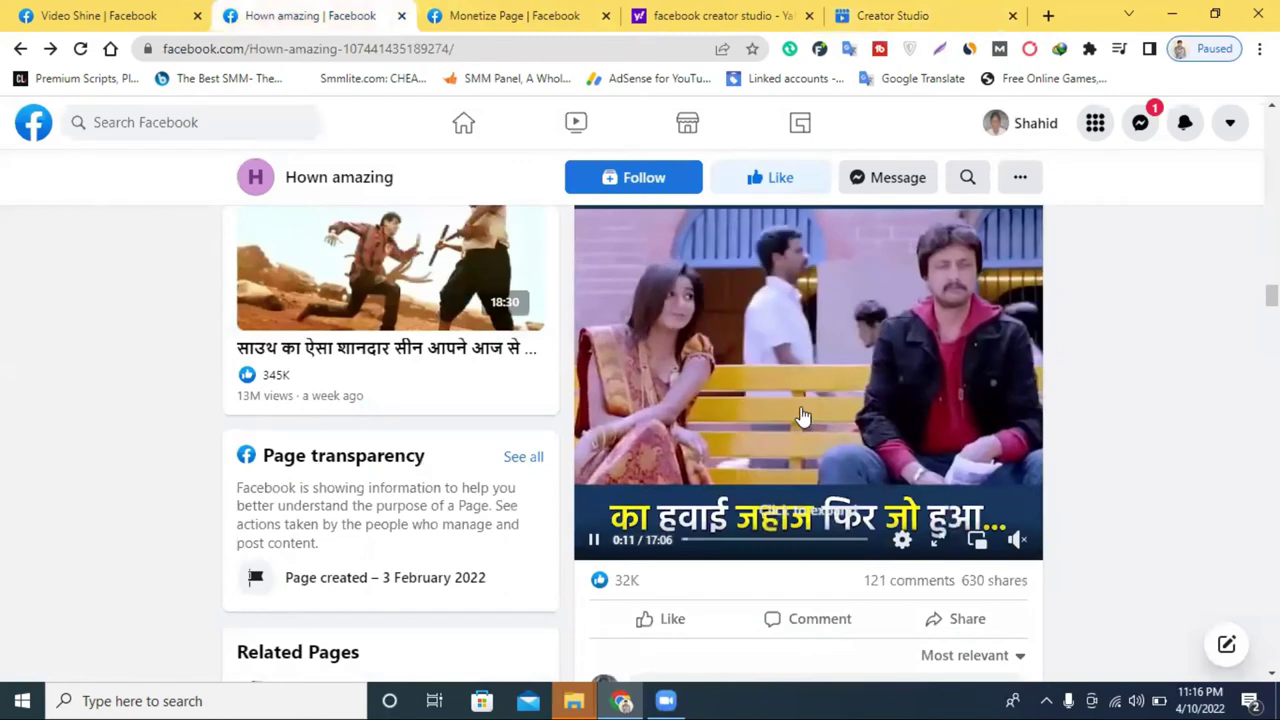
{"action": "scroll", "coordinate": [720, 346], "scroll_direction": "up", "scroll_amount": 2}
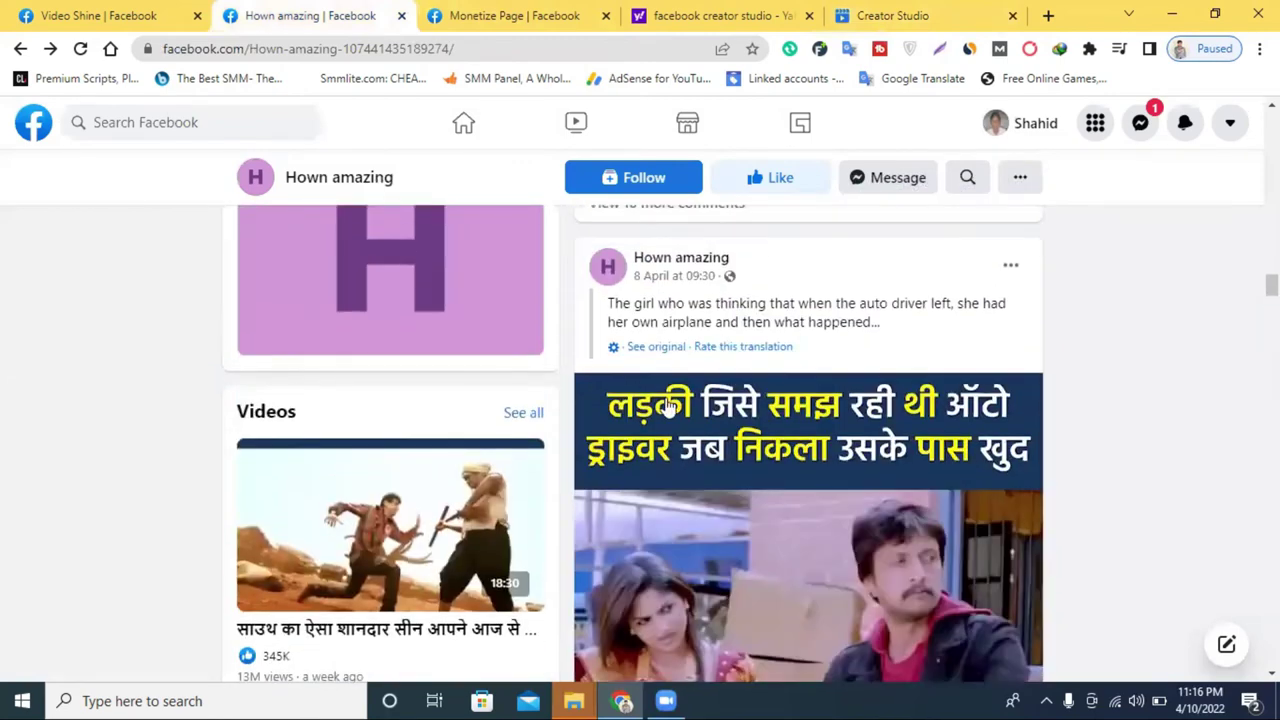
{"action": "scroll", "coordinate": [735, 415], "scroll_direction": "down", "scroll_amount": 1}
{"action": "scroll", "coordinate": [735, 415], "scroll_direction": "down", "scroll_amount": 1}
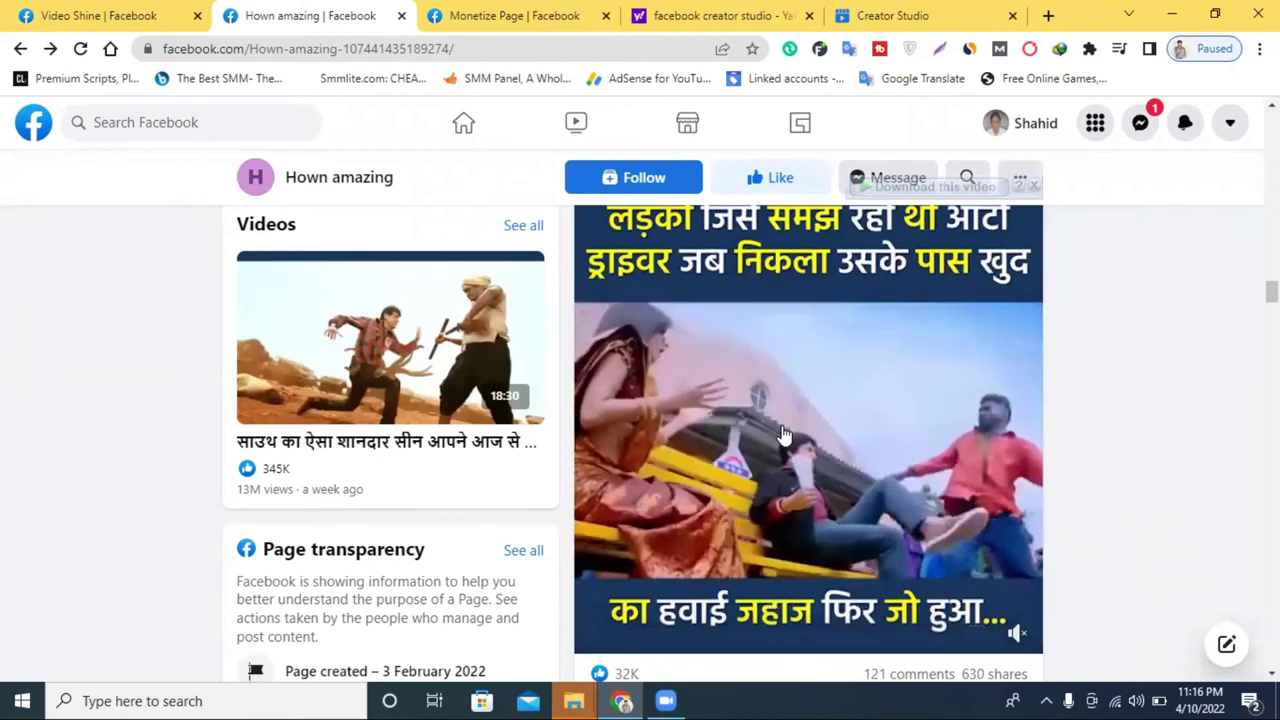
- Switch from the Monetize Page profile to the list of pages you manage and open the Islamic was page
{"action": "left_click", "coordinate": [455, 15]}
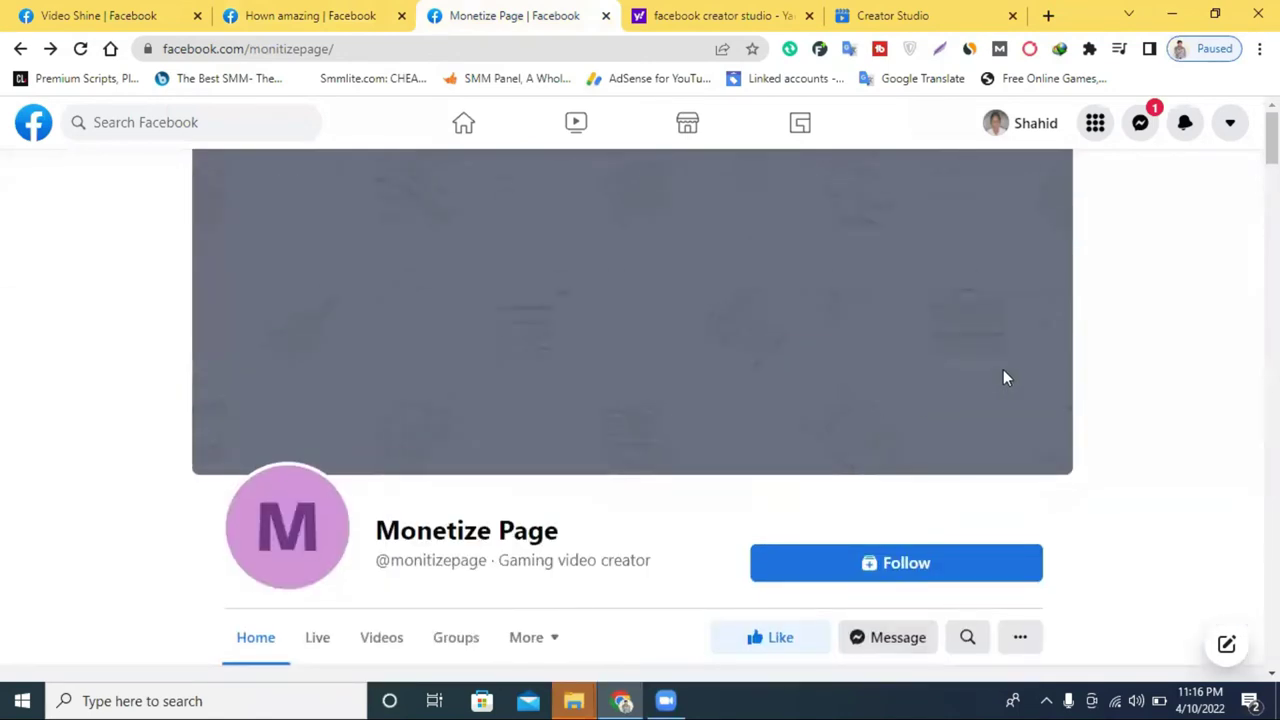
{"action": "left_click", "coordinate": [1036, 128]}
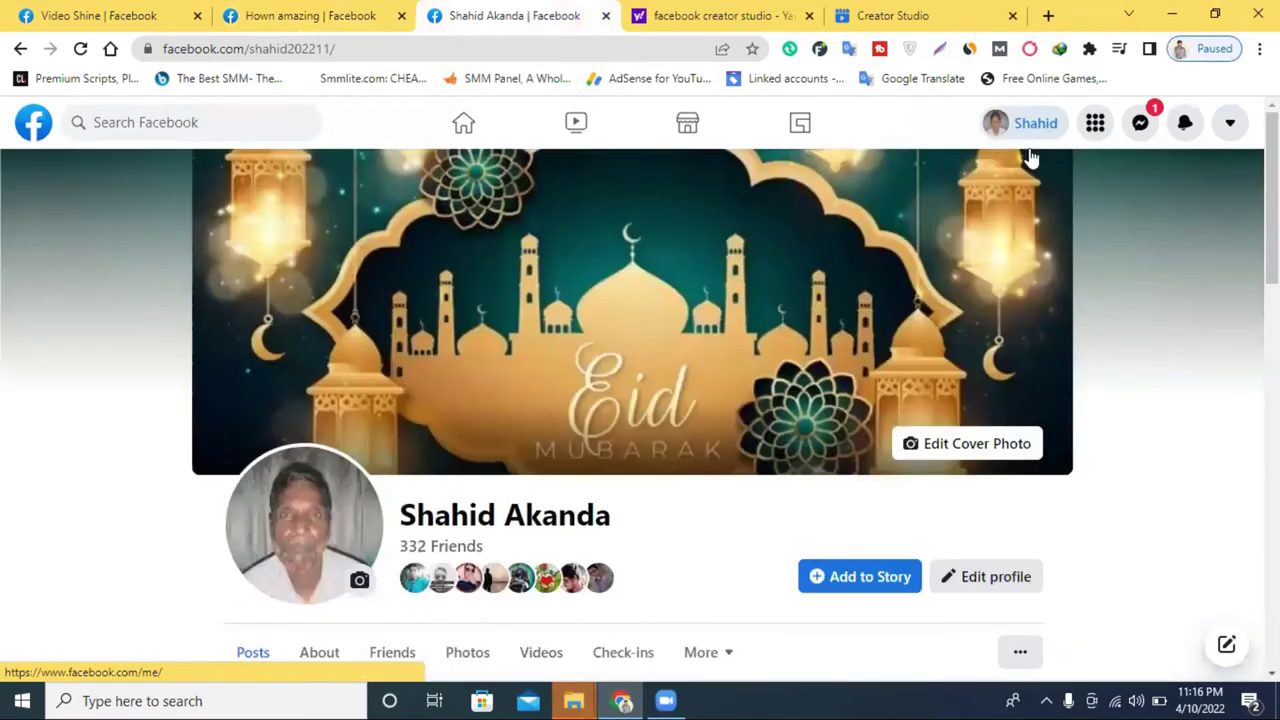
{"action": "left_click", "coordinate": [35, 125]}
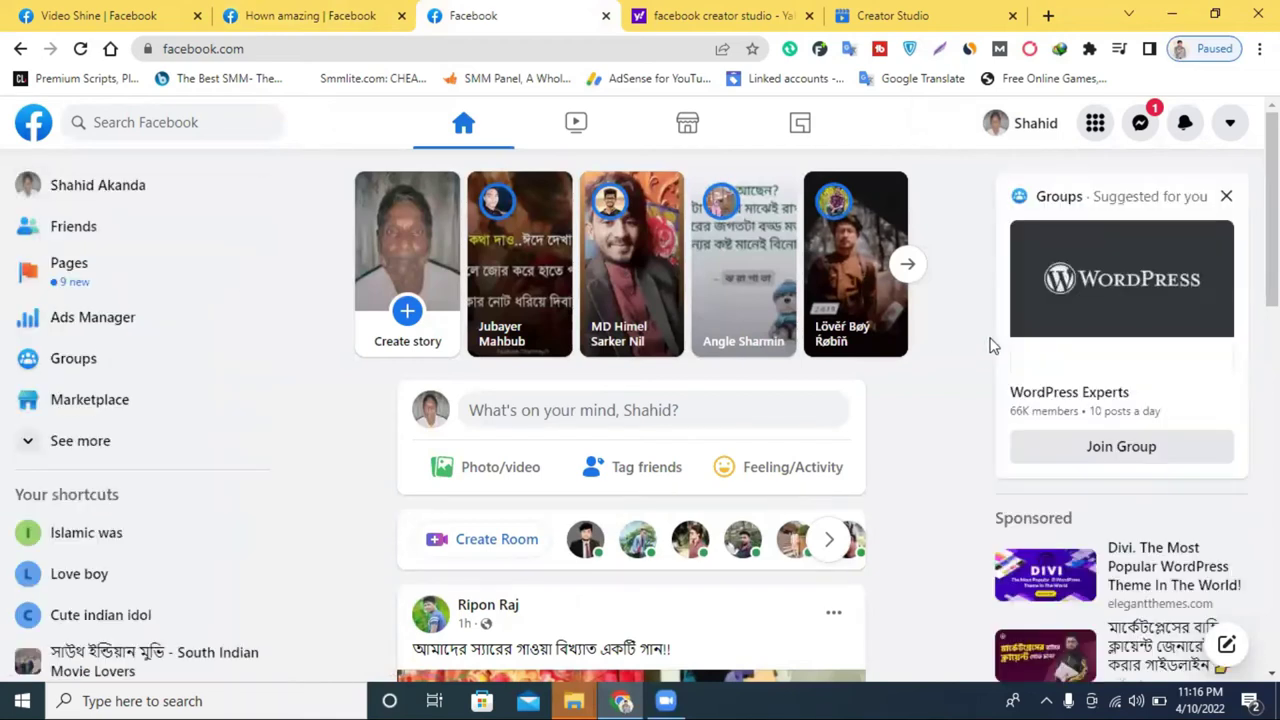
{"action": "left_click", "coordinate": [103, 272]}
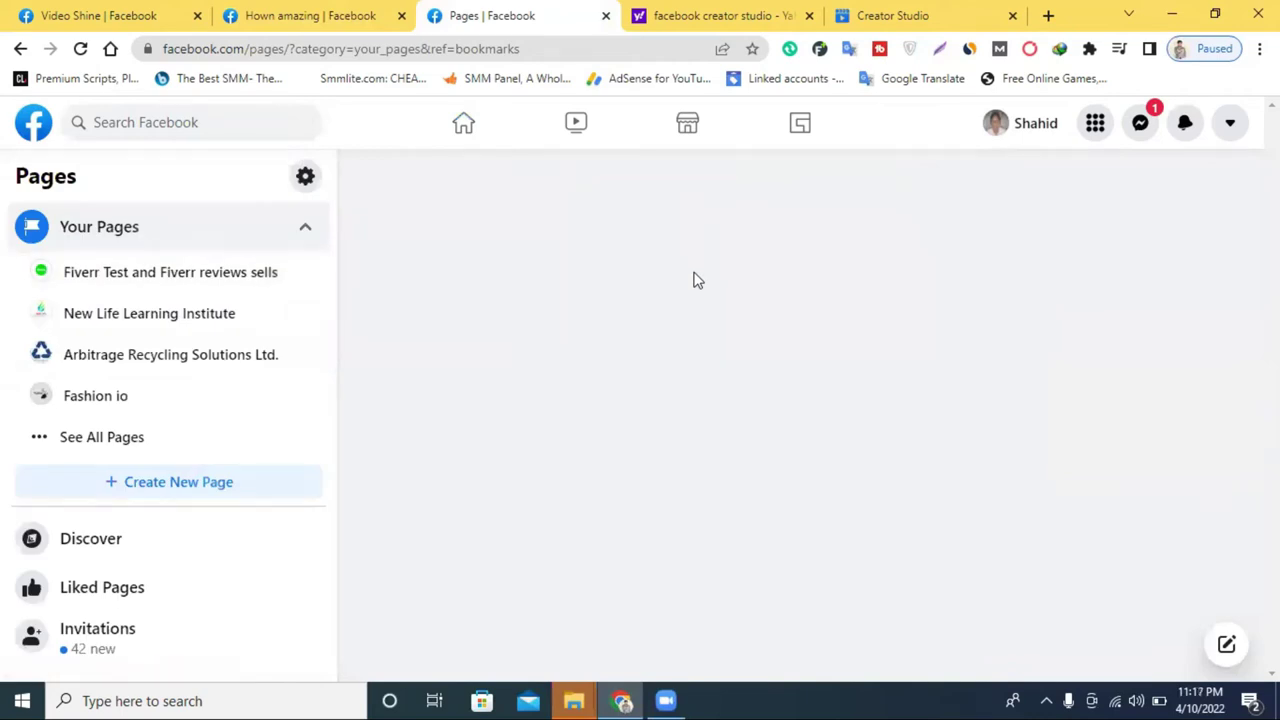
{"action": "scroll", "coordinate": [691, 277], "scroll_direction": "down", "scroll_amount": 6}
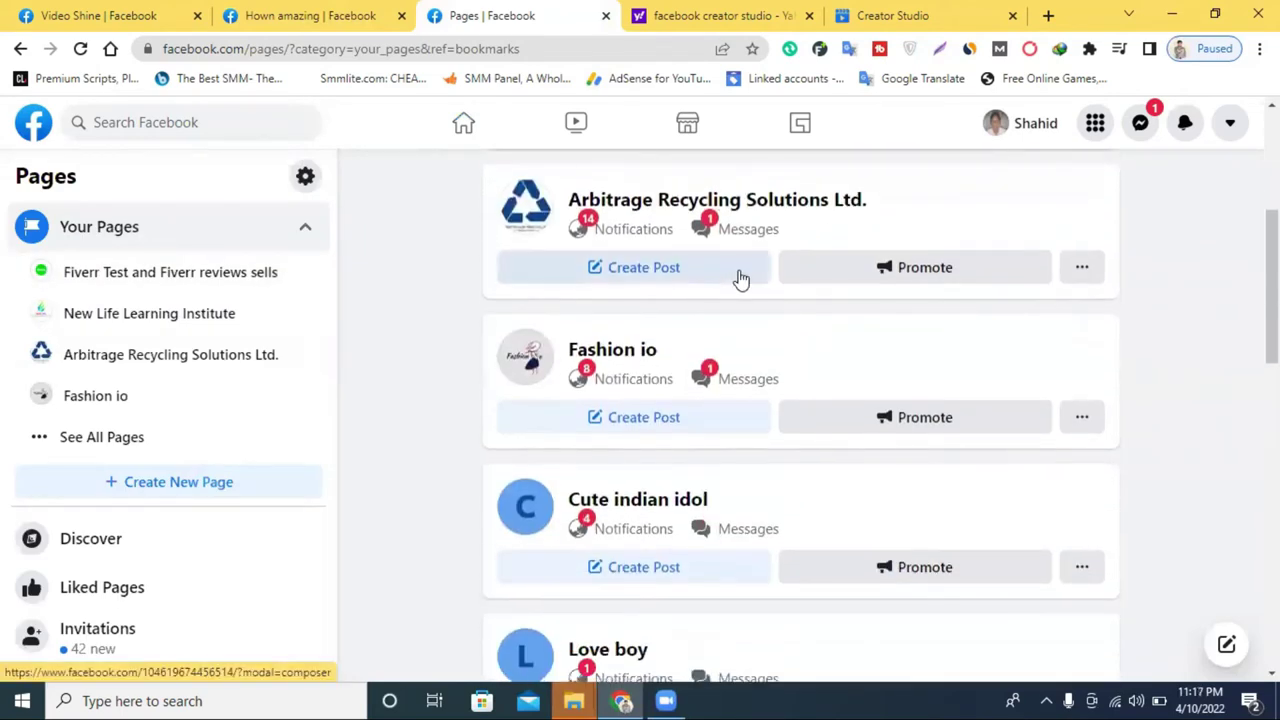
{"action": "scroll", "coordinate": [743, 283], "scroll_direction": "down", "scroll_amount": 6}
{"action": "scroll", "coordinate": [743, 283], "scroll_direction": "up", "scroll_amount": 3}
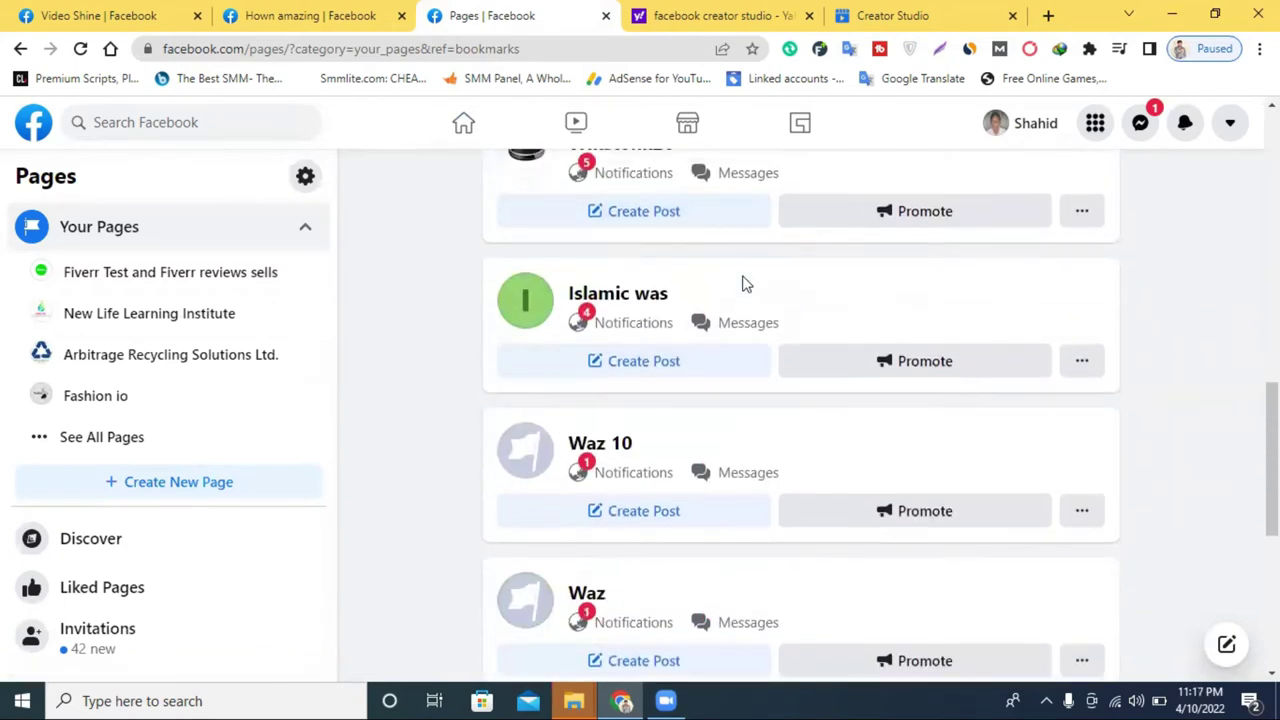
{"action": "scroll", "coordinate": [745, 285], "scroll_direction": "down", "scroll_amount": 2}
{"action": "scroll", "coordinate": [743, 283], "scroll_direction": "up", "scroll_amount": 3}
{"action": "left_click", "coordinate": [726, 400]}
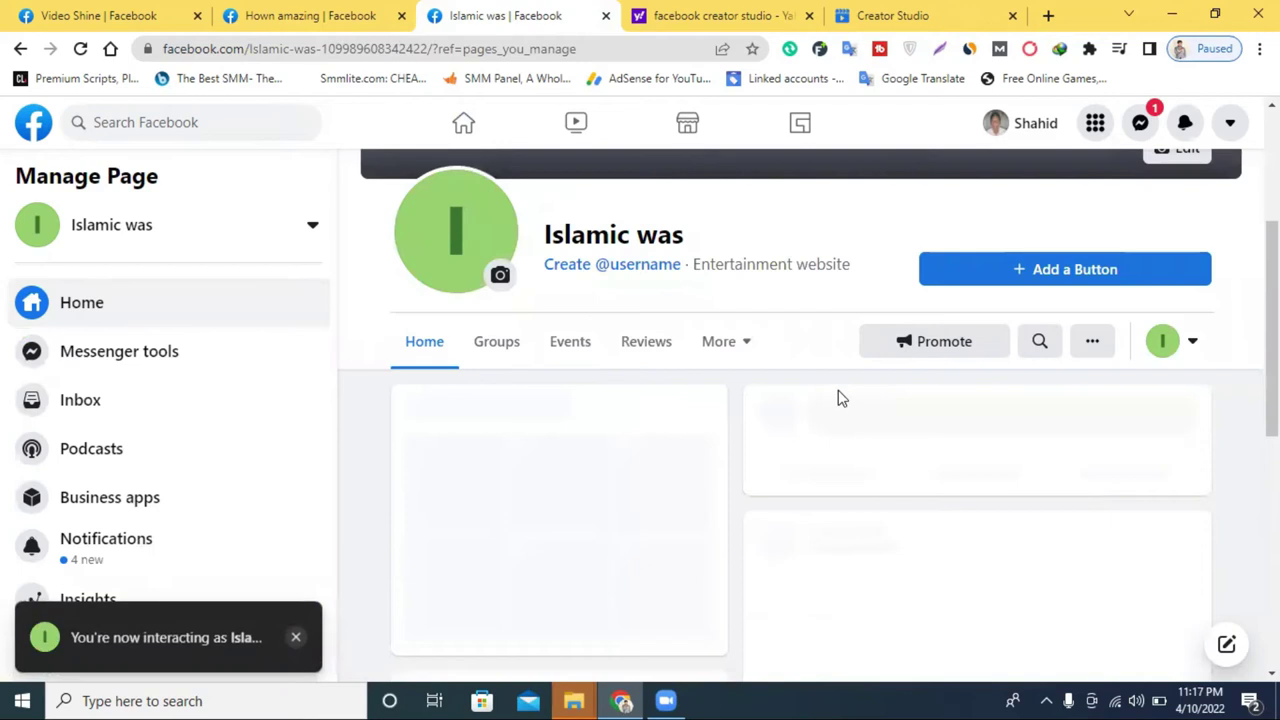
- Look through the Islamic was page's About details, video posts and page transparency information
{"action": "scroll", "coordinate": [855, 408], "scroll_direction": "down", "scroll_amount": 3}
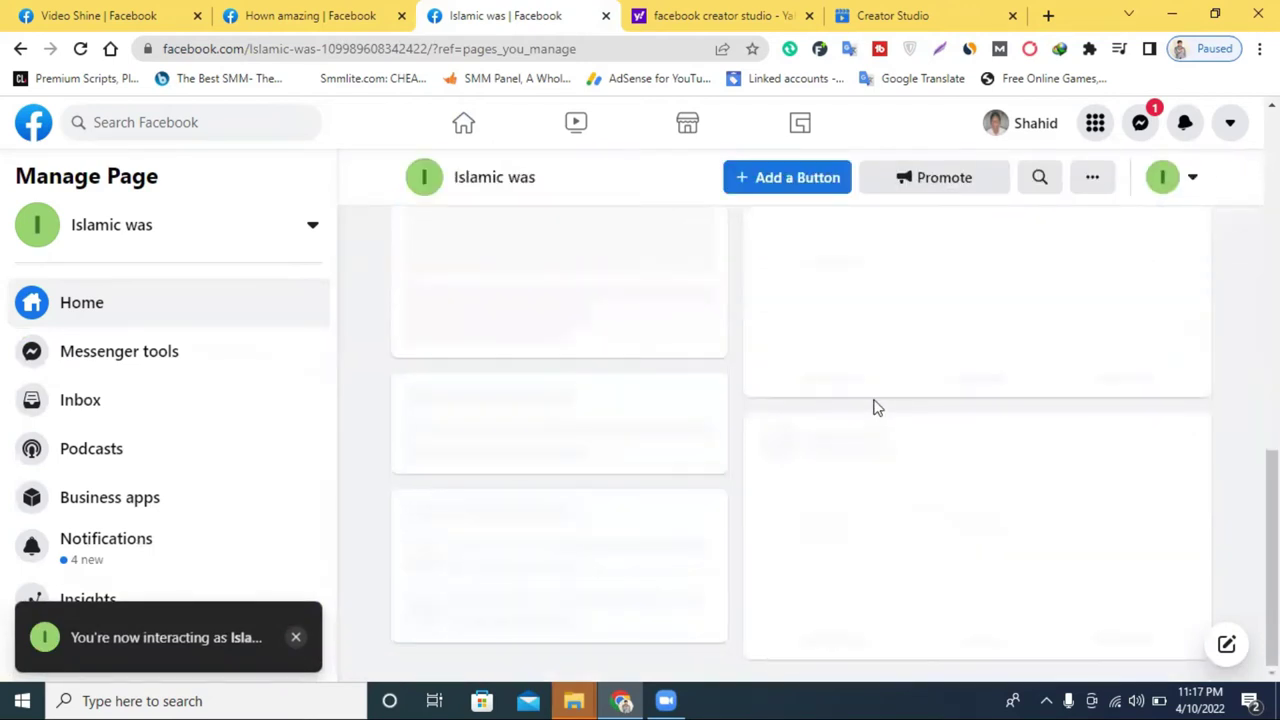
{"action": "scroll", "coordinate": [878, 418], "scroll_direction": "down", "scroll_amount": 3}
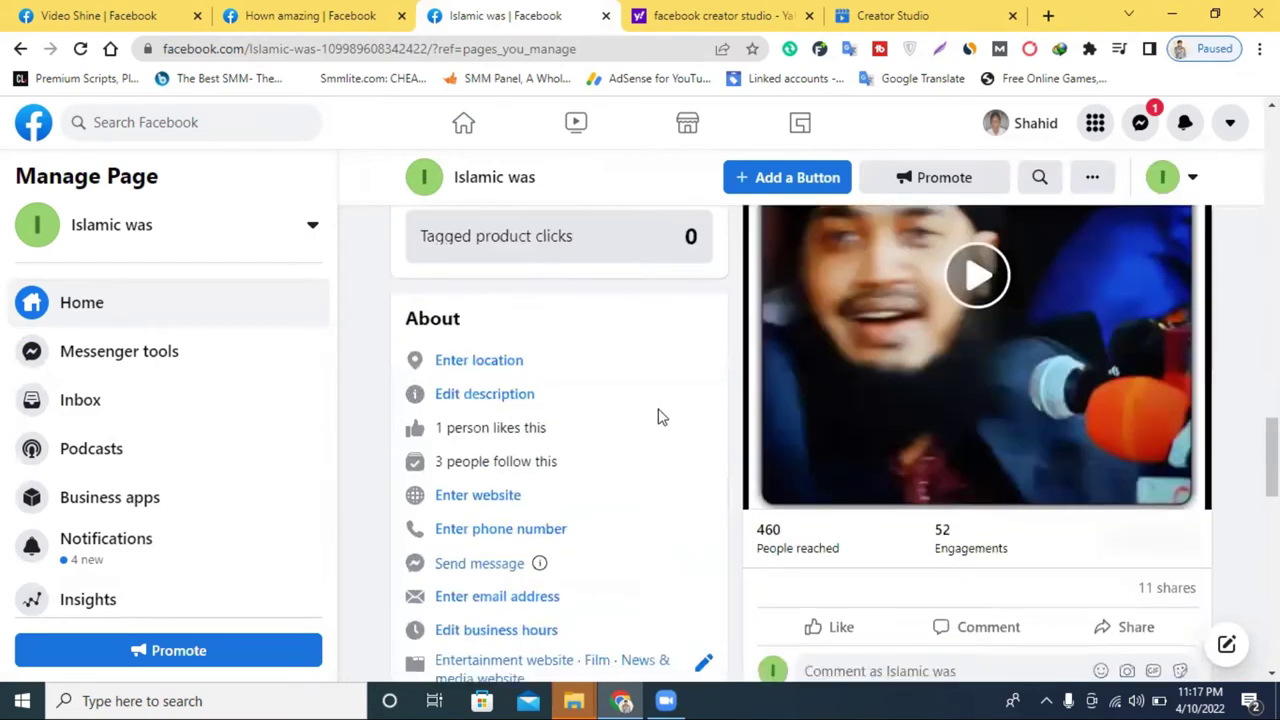
{"action": "scroll", "coordinate": [630, 413], "scroll_direction": "down", "scroll_amount": 3}
{"action": "scroll", "coordinate": [540, 370], "scroll_direction": "up", "scroll_amount": 1}
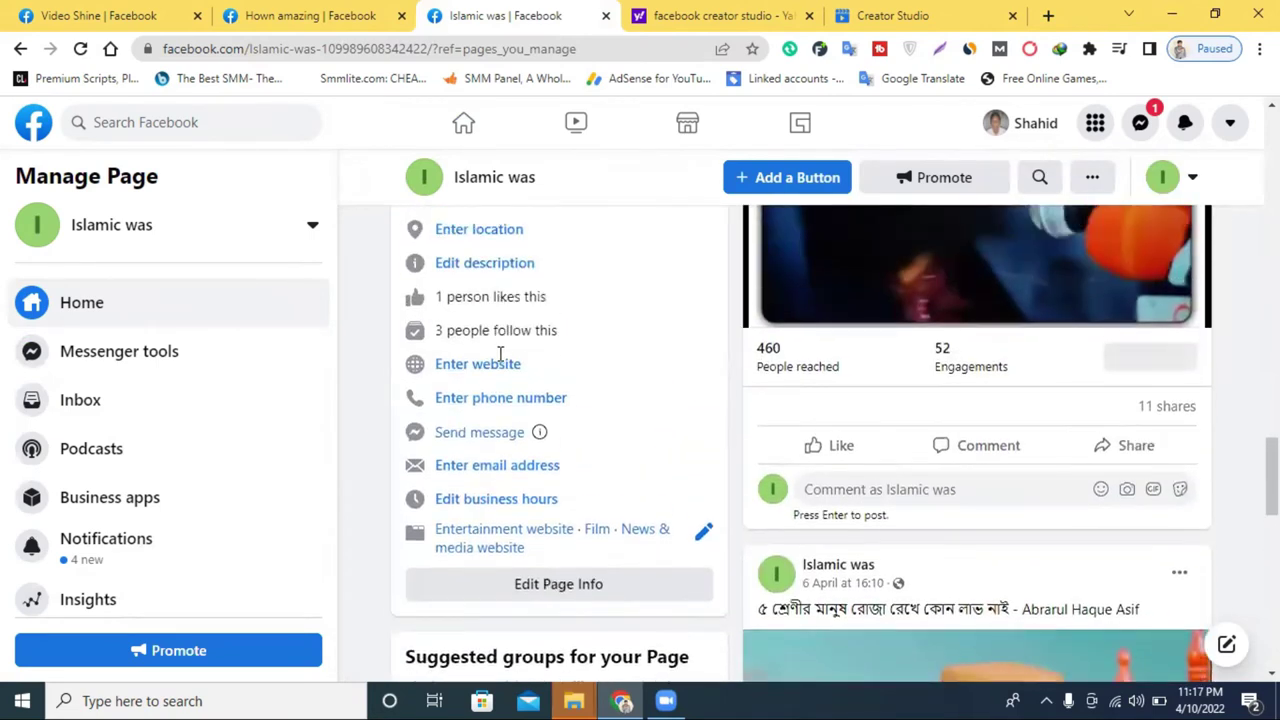
{"action": "scroll", "coordinate": [1133, 350], "scroll_direction": "down", "scroll_amount": 8}
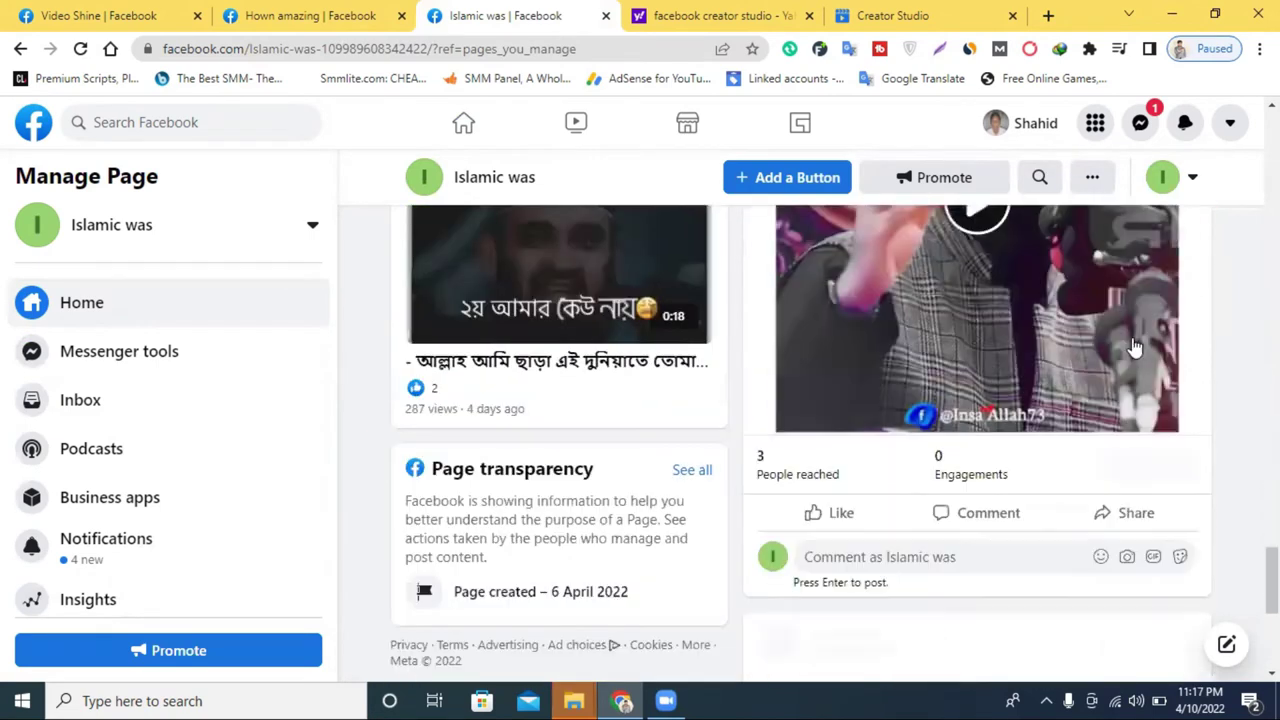
{"action": "scroll", "coordinate": [1133, 347], "scroll_direction": "down", "scroll_amount": 5}
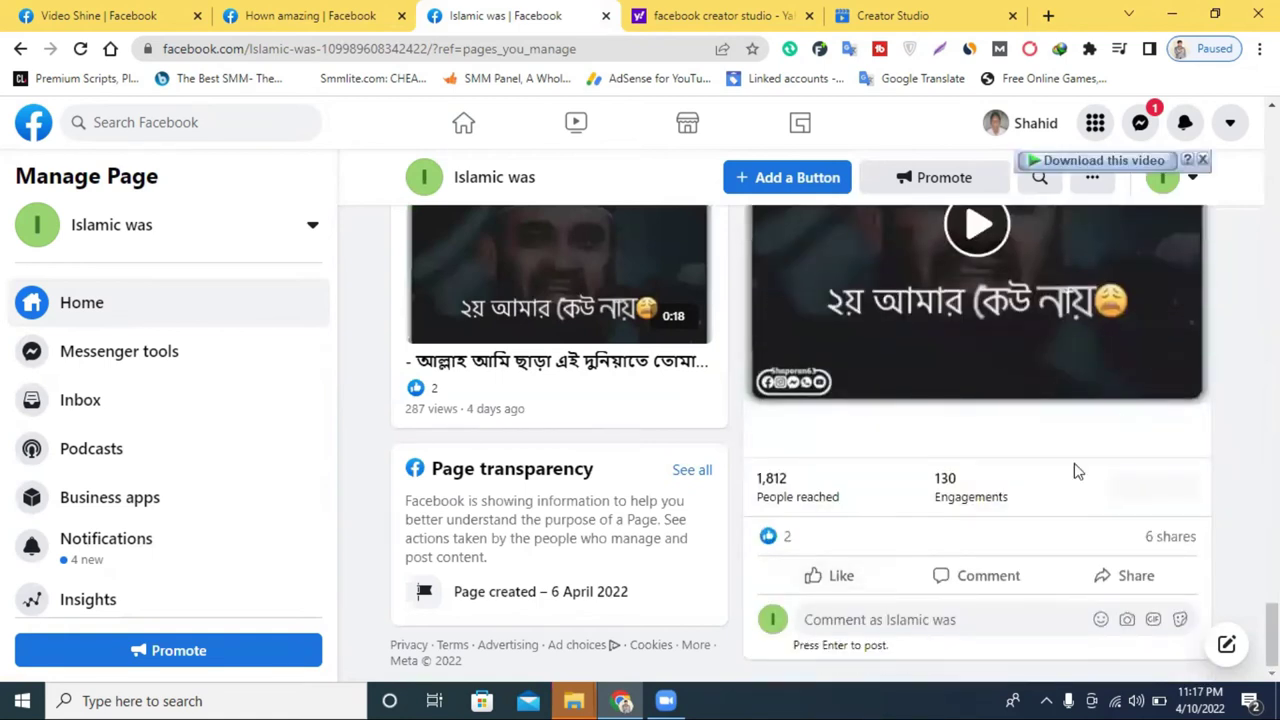
- Open the page's video posted on 6 April at 15:52, highlight its view count, and close the video
{"action": "left_click", "coordinate": [1008, 347]}
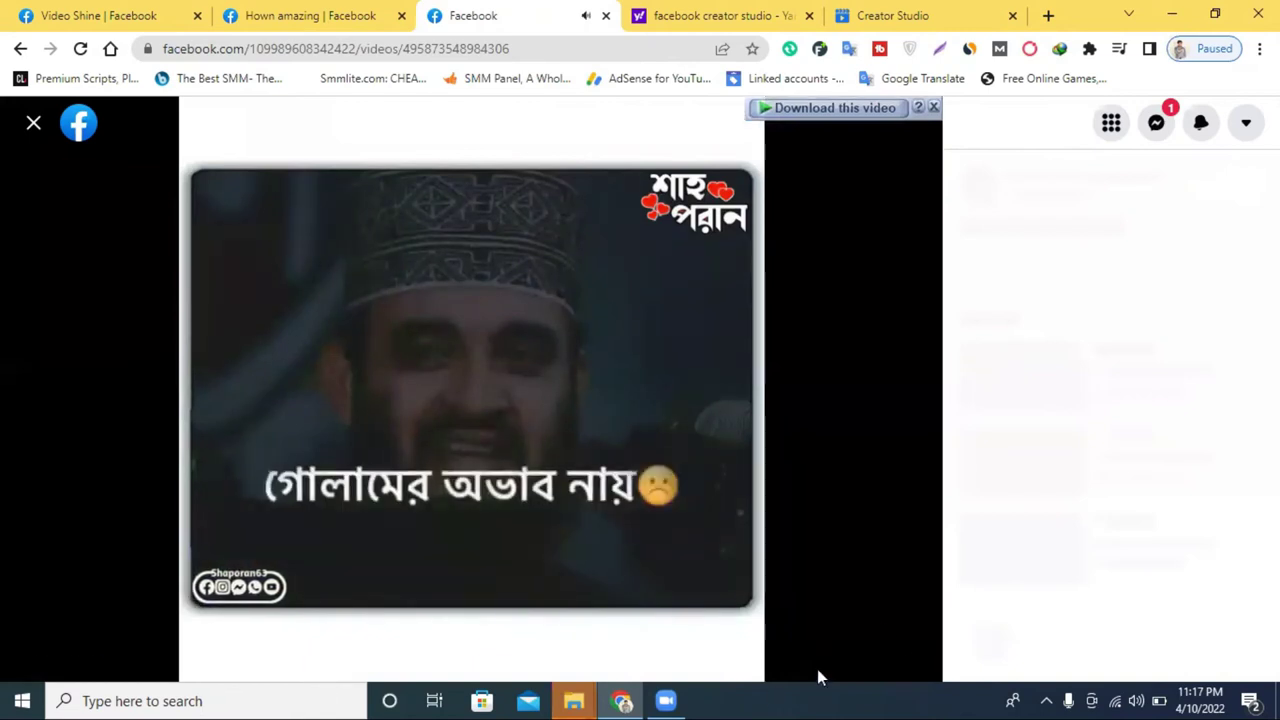
{"action": "mouse_move", "coordinate": [917, 663]}
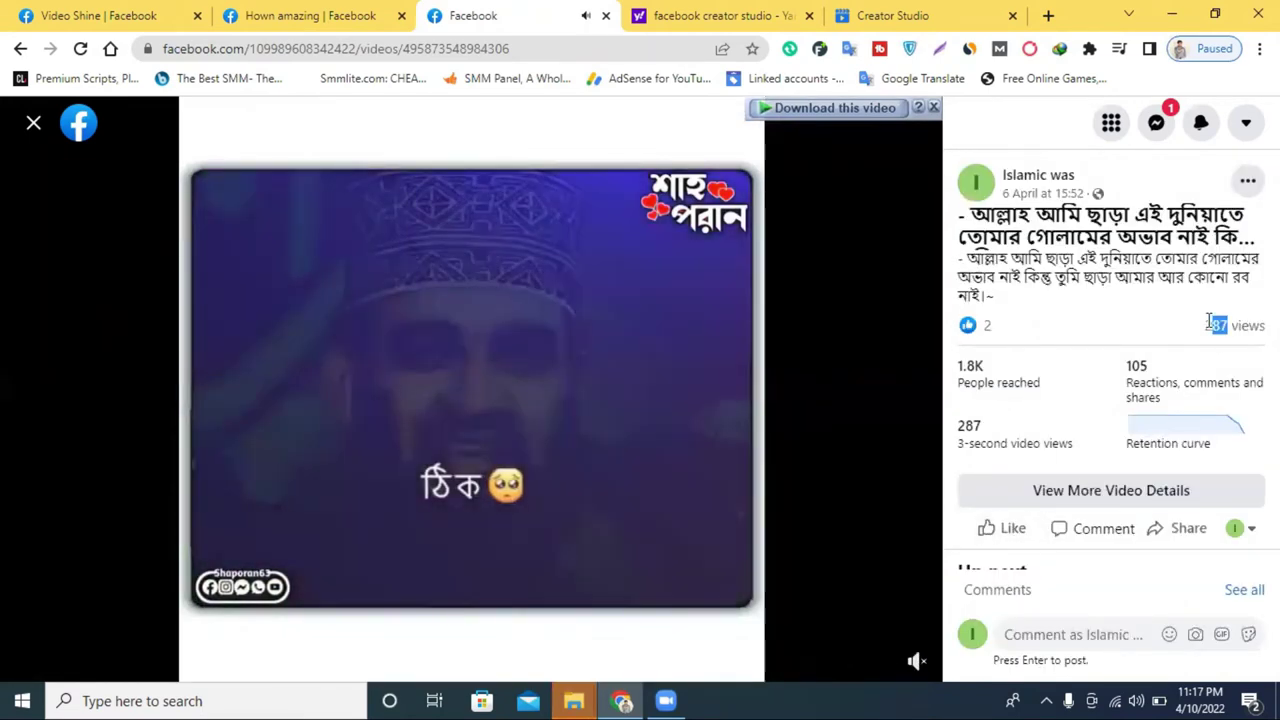
{"action": "double_click", "coordinate": [1212, 324]}
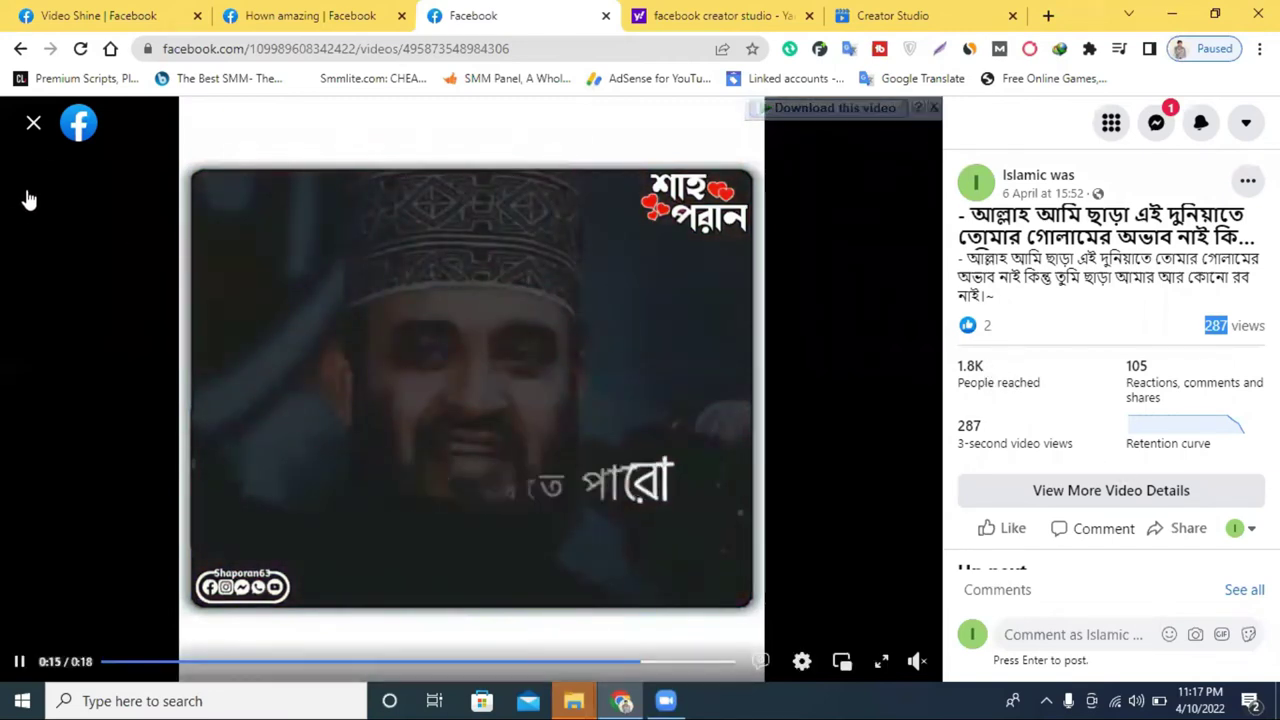
{"action": "left_click", "coordinate": [33, 125]}
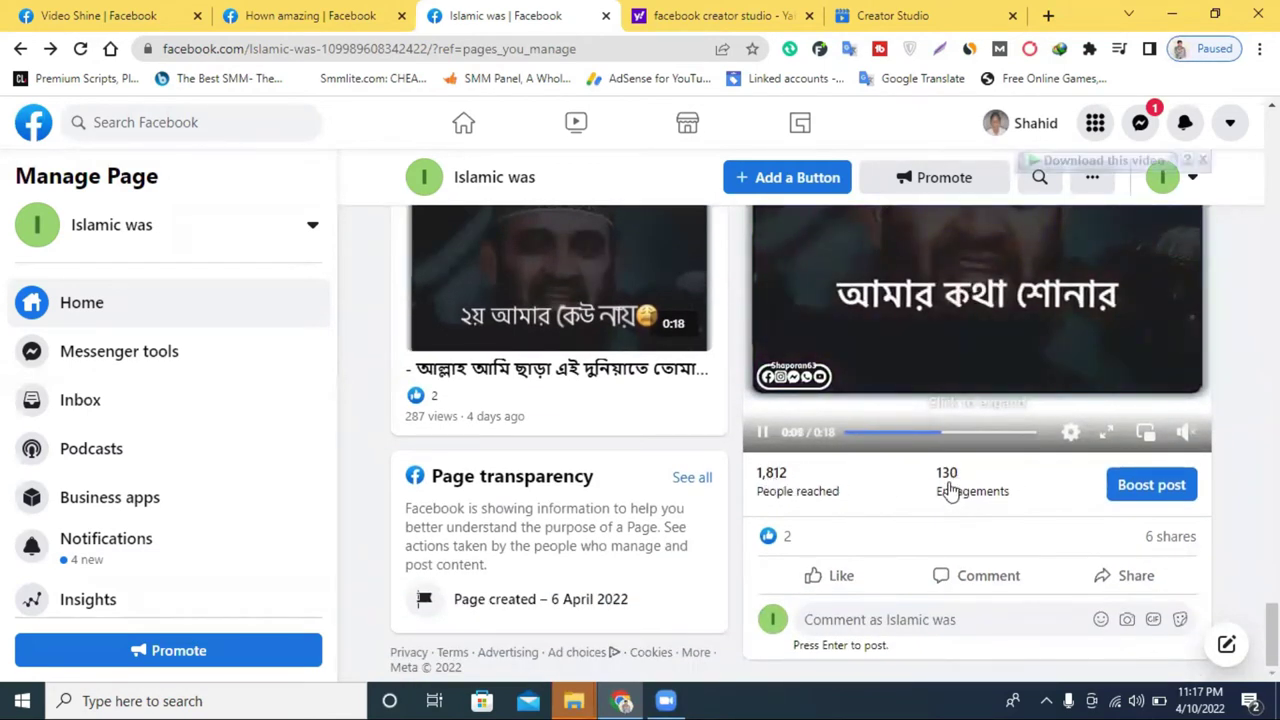
- Review the reach and engagement of the other video posts on the Islamic was page, back up to the newer ones
{"action": "scroll", "coordinate": [1035, 471], "scroll_direction": "up", "scroll_amount": 1}
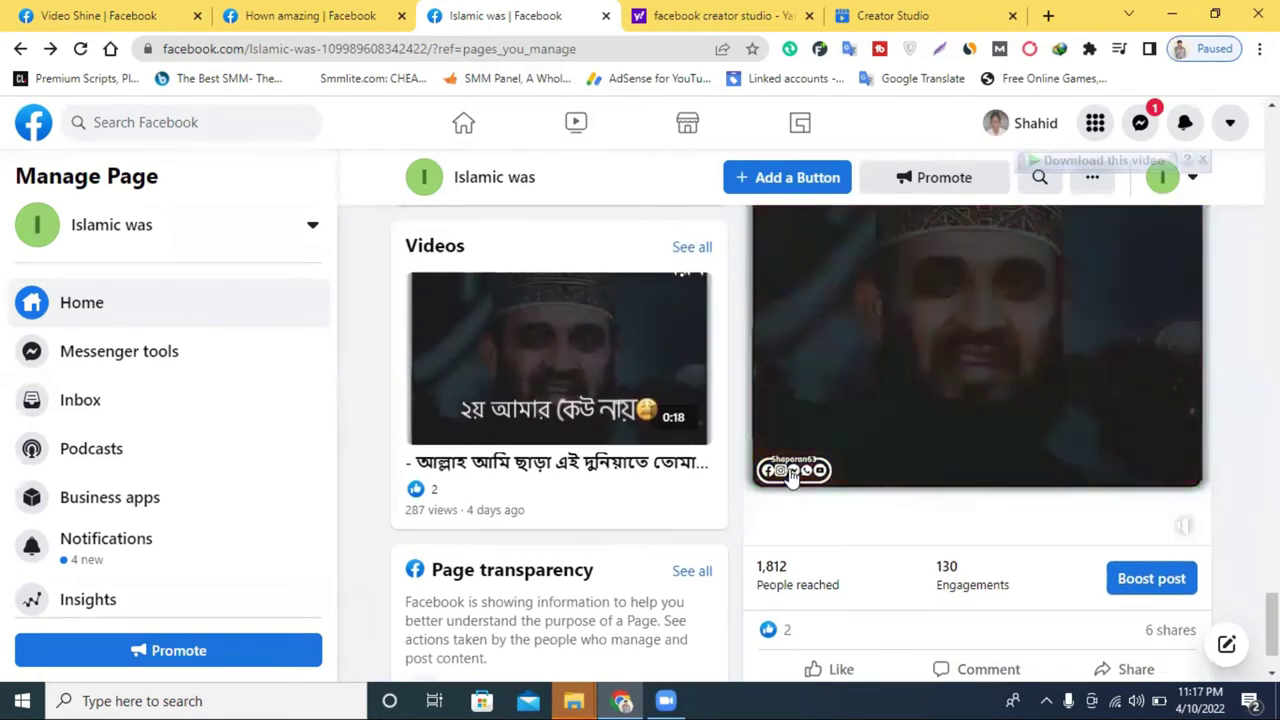
{"action": "scroll", "coordinate": [1020, 374], "scroll_direction": "up", "scroll_amount": 6}
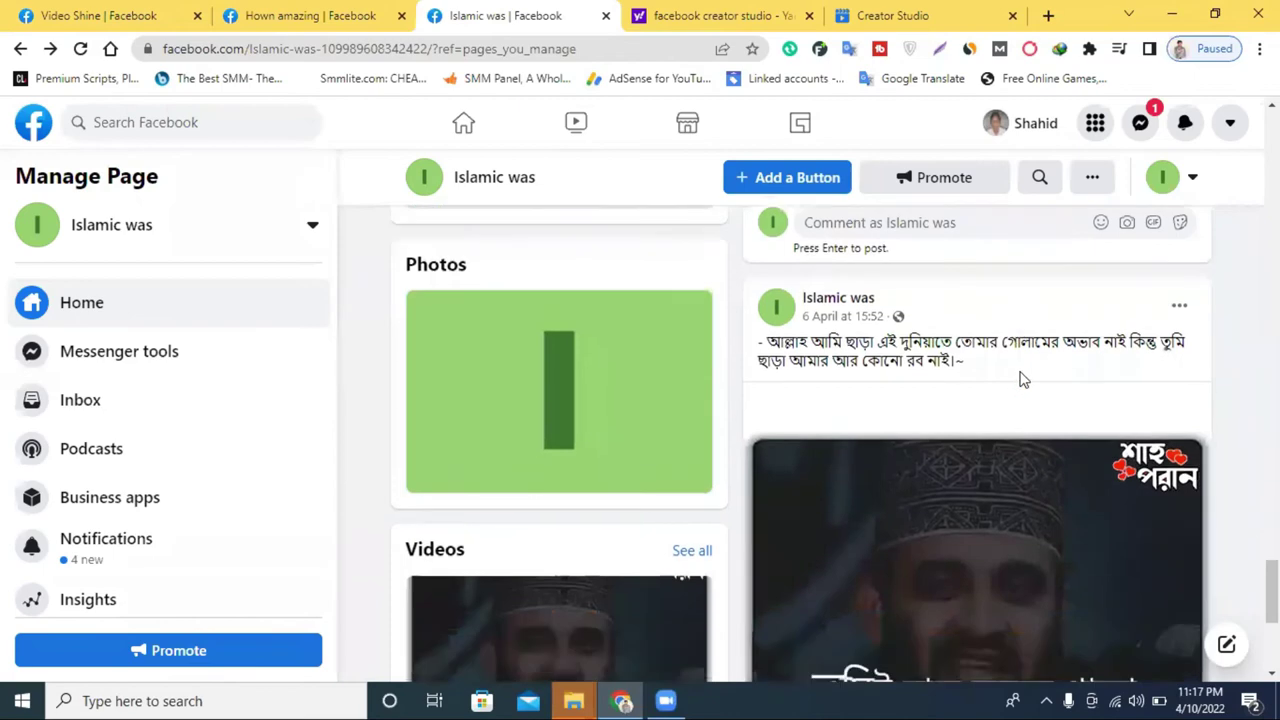
{"action": "scroll", "coordinate": [1066, 377], "scroll_direction": "up", "scroll_amount": 7}
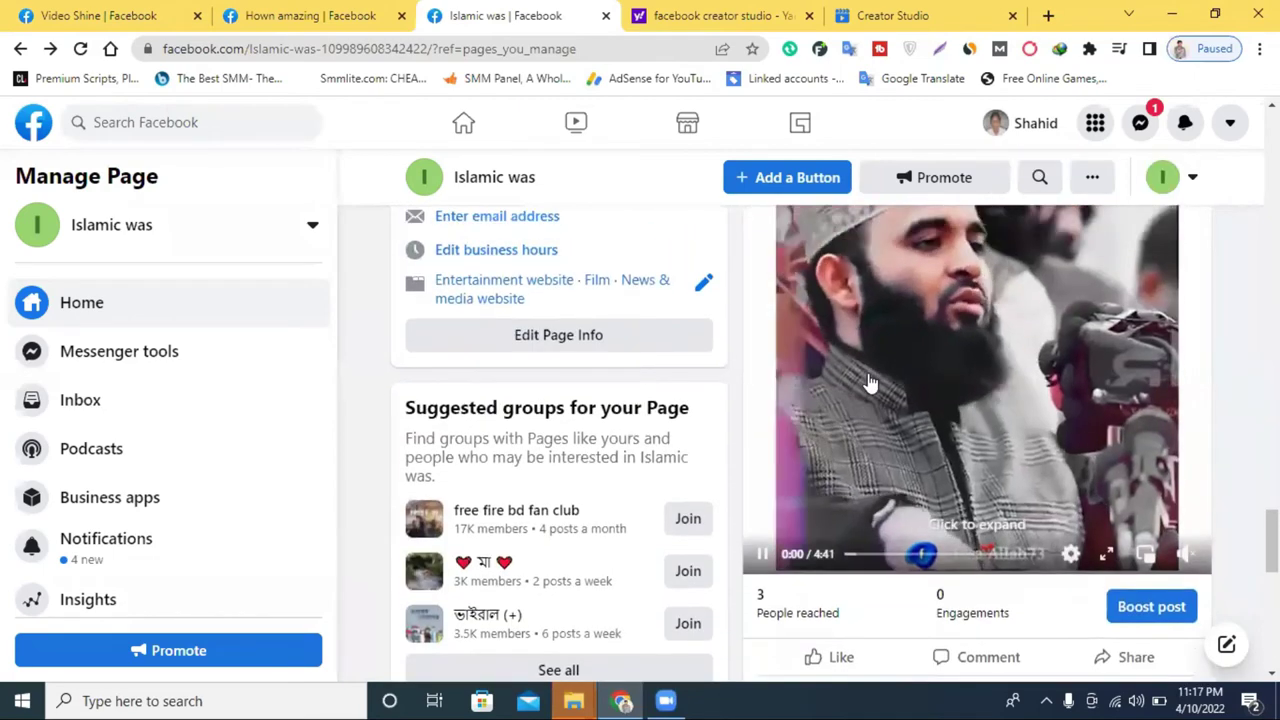
{"action": "scroll", "coordinate": [1040, 434], "scroll_direction": "down", "scroll_amount": 2}
{"action": "scroll", "coordinate": [1040, 434], "scroll_direction": "up", "scroll_amount": 4}
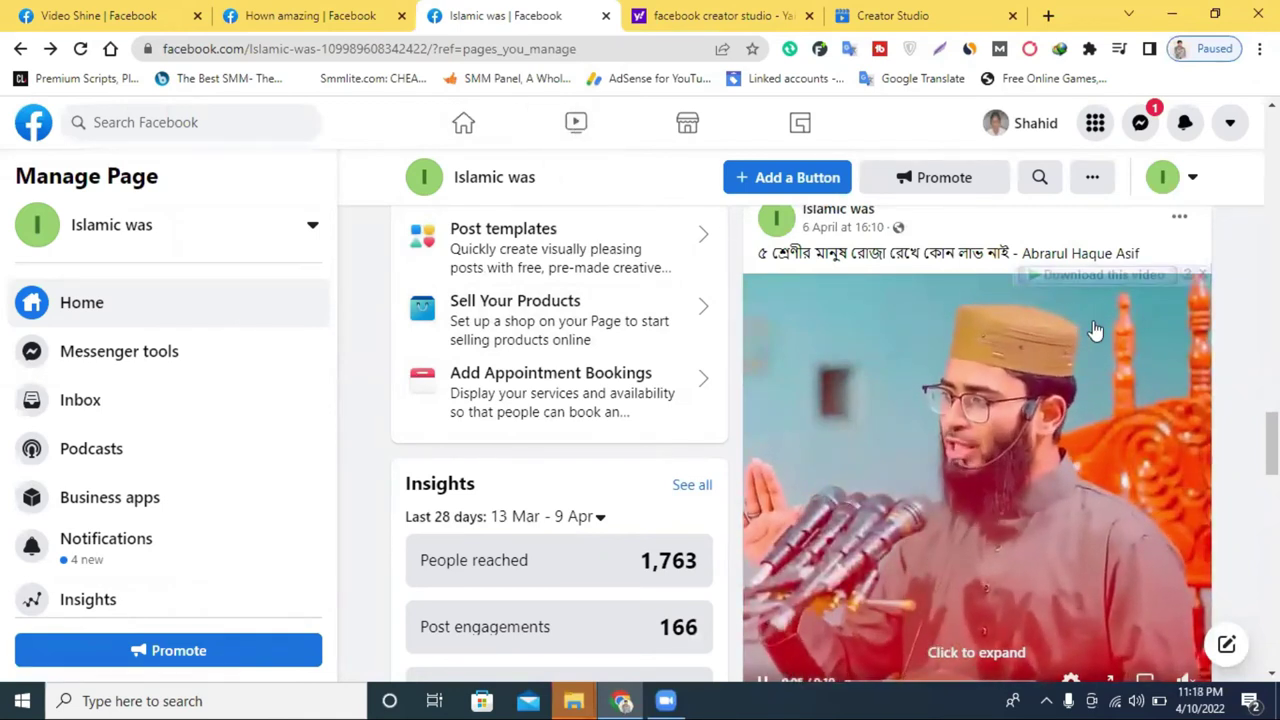
{"action": "scroll", "coordinate": [1095, 330], "scroll_direction": "up", "scroll_amount": 2}
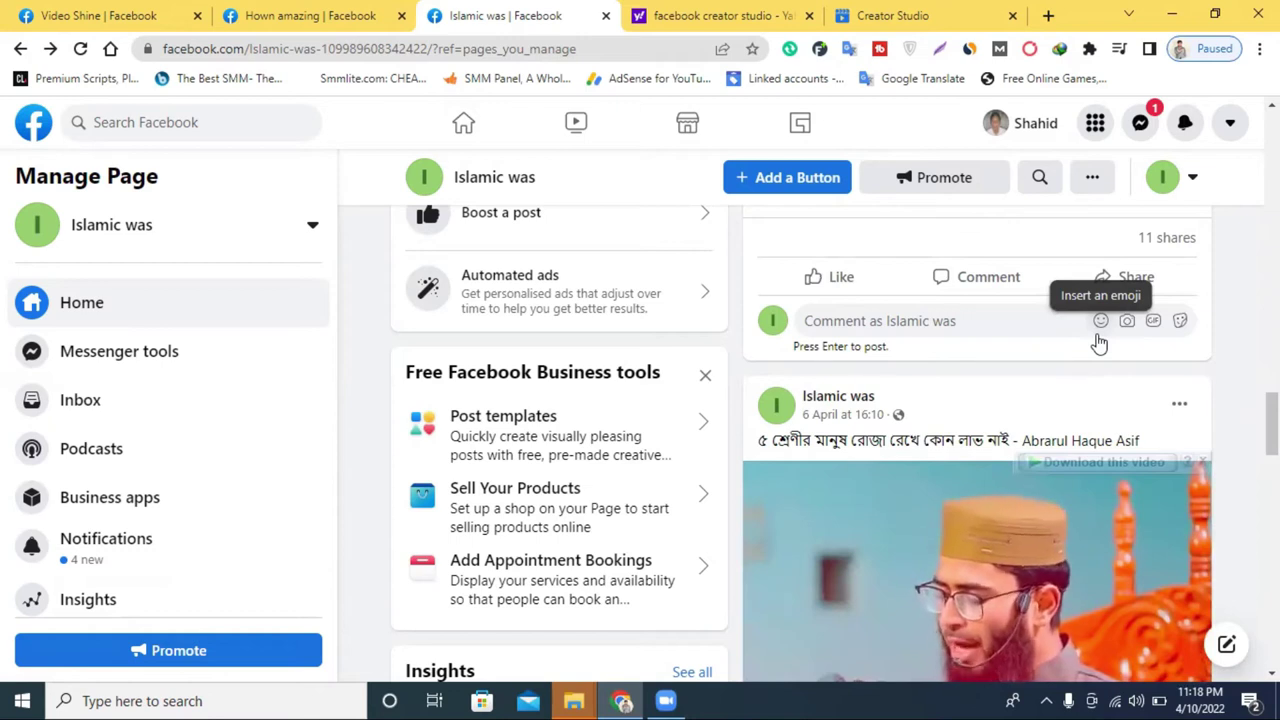
{"action": "scroll", "coordinate": [1031, 306], "scroll_direction": "up", "scroll_amount": 6}
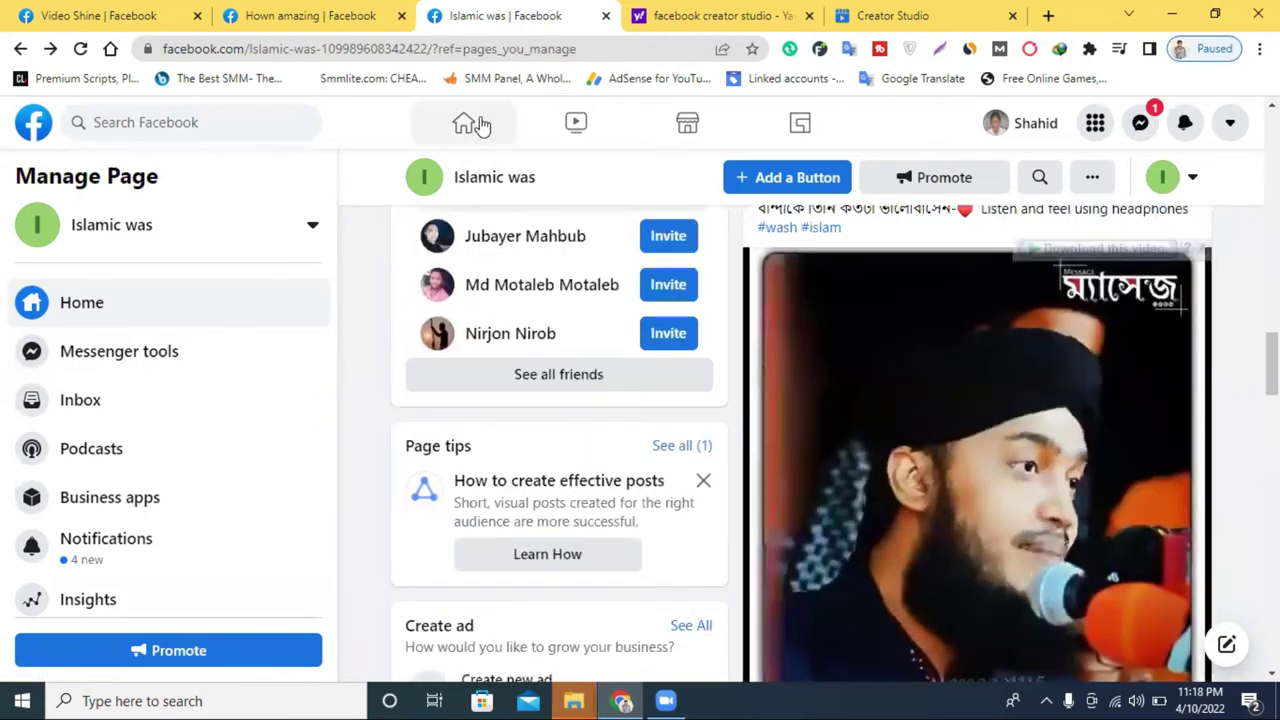
- Return to the Facebook home feed and close the Hown amazing page and the Yahoo search for facebook creator studio
{"action": "left_click", "coordinate": [480, 124]}
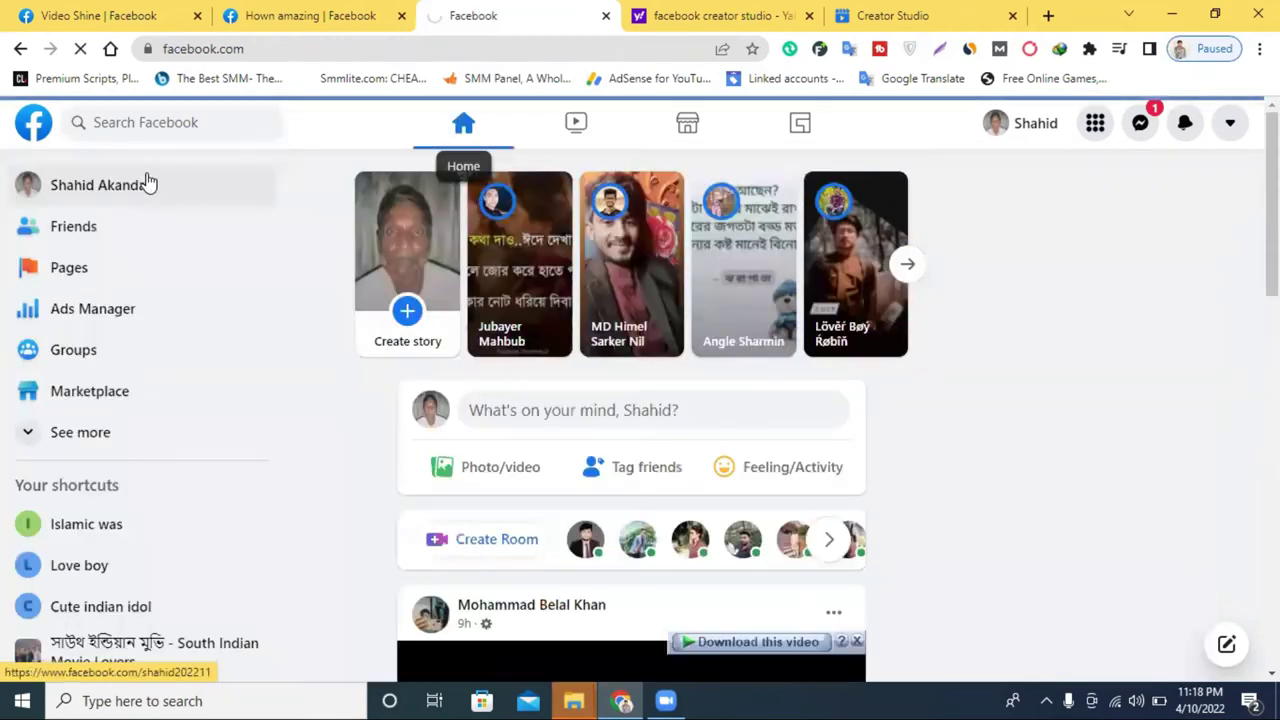
{"action": "scroll", "coordinate": [257, 429], "scroll_direction": "down", "scroll_amount": 3}
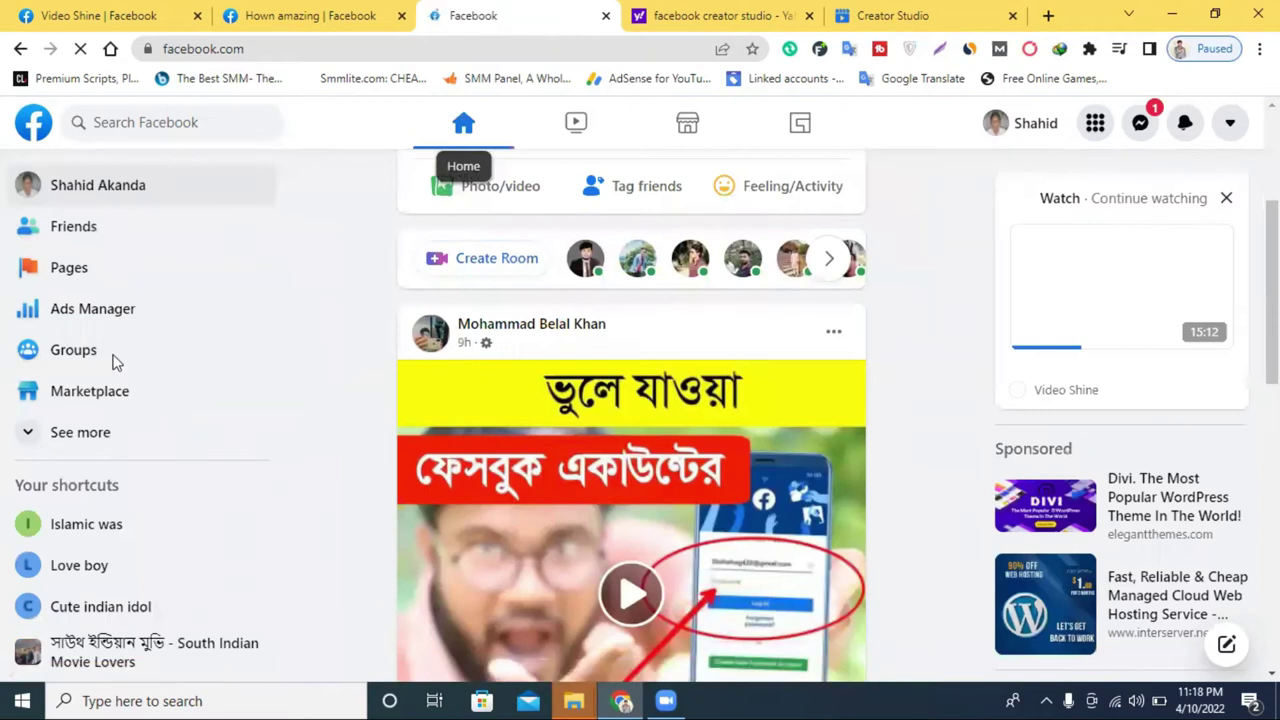
{"action": "left_click", "coordinate": [343, 10]}
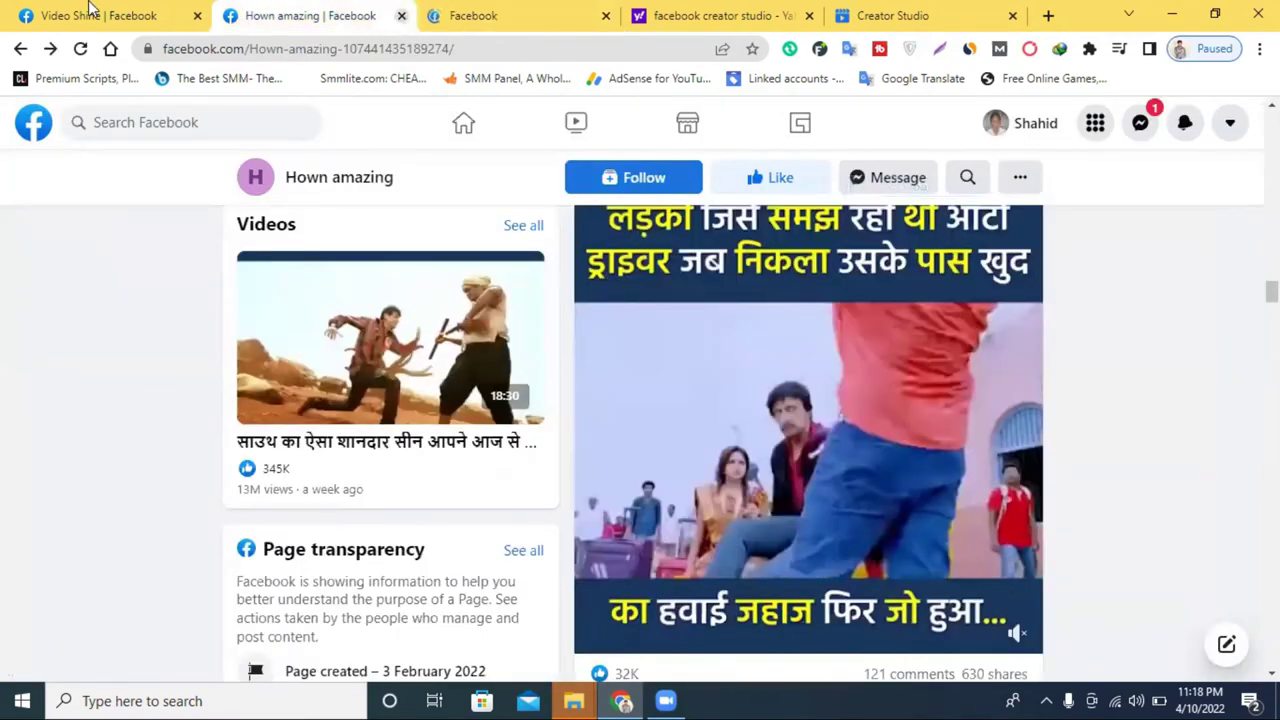
{"action": "key", "text": "ctrl+Tab"}
{"action": "left_click", "coordinate": [401, 15]}
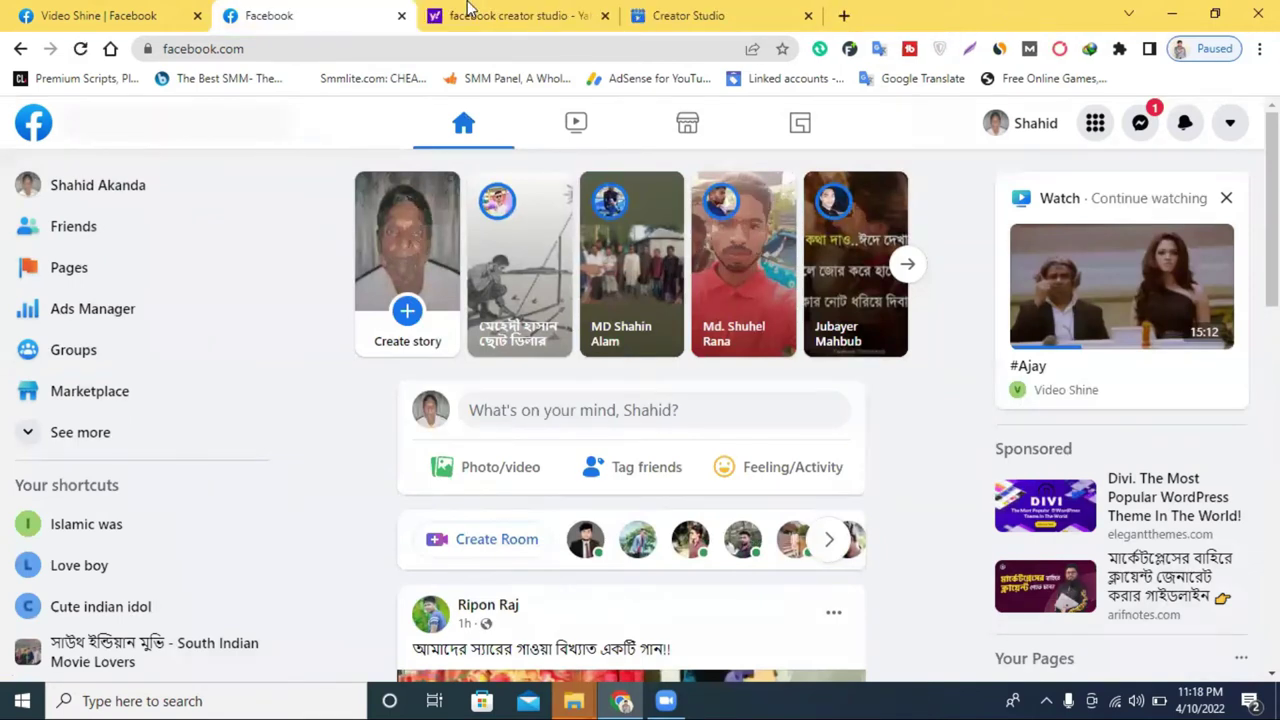
{"action": "left_click", "coordinate": [590, 16]}
{"action": "key", "text": "ctrl+w"}
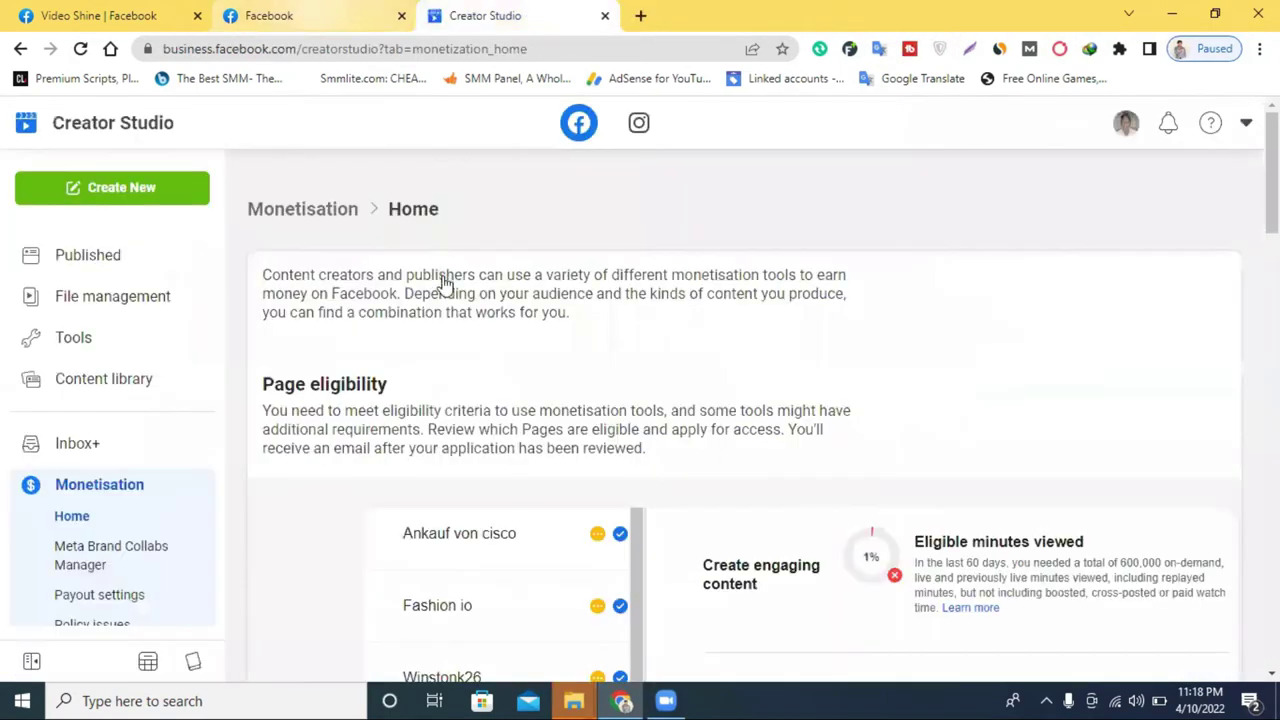
{"action": "key", "text": "ctrl+shift+Tab"}
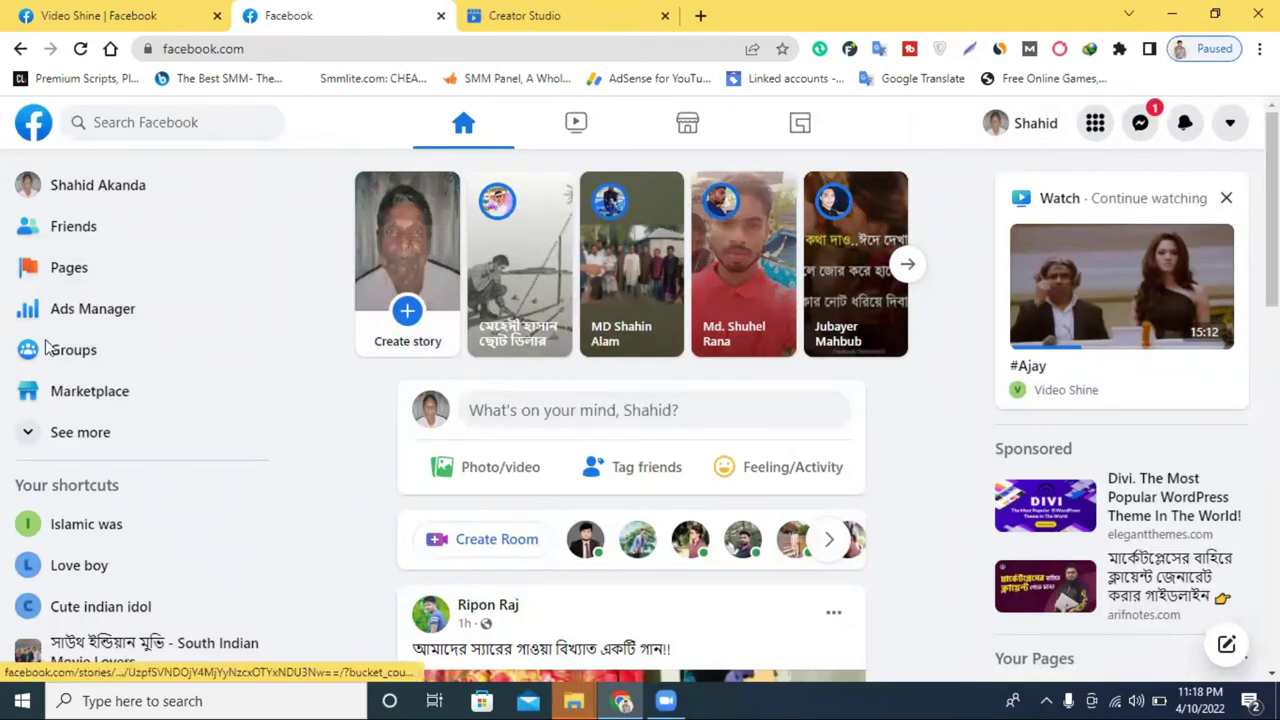
- Start creating a new Facebook page from the Pages section and name it "Lover buy 12"
{"action": "left_click", "coordinate": [80, 272]}
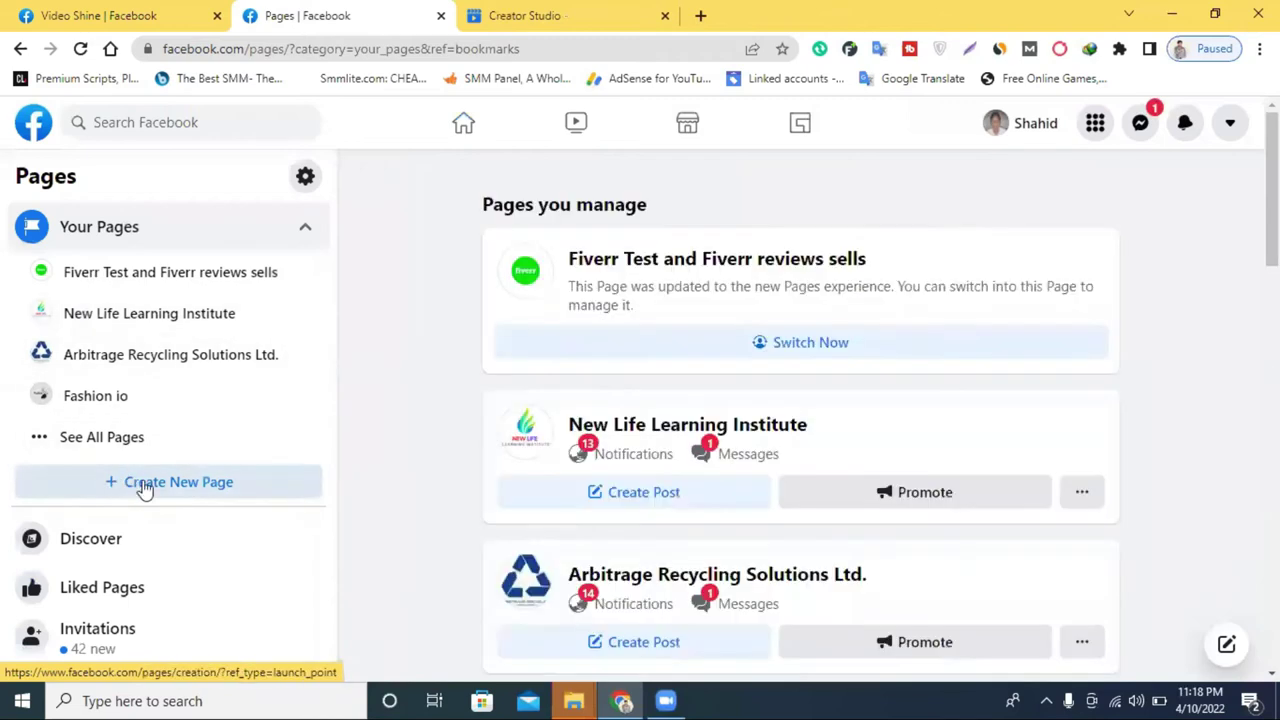
{"action": "left_click", "coordinate": [145, 488]}
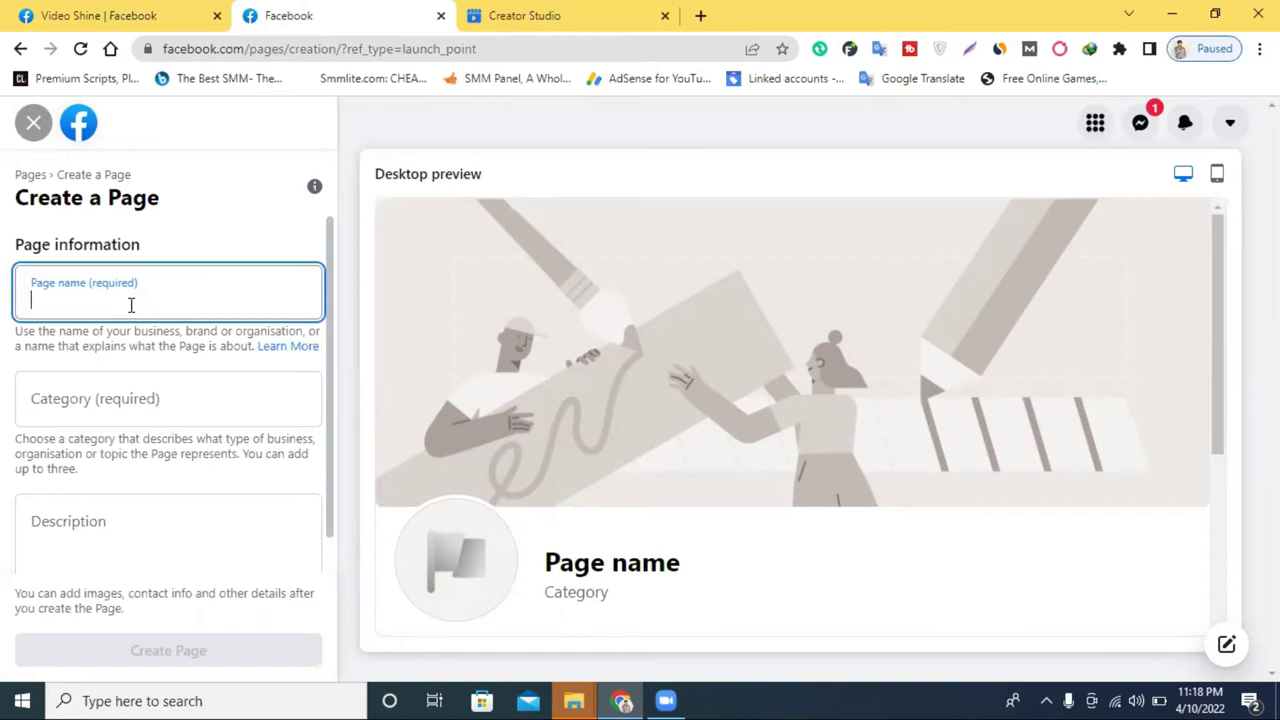
{"action": "type", "text": "ver"}
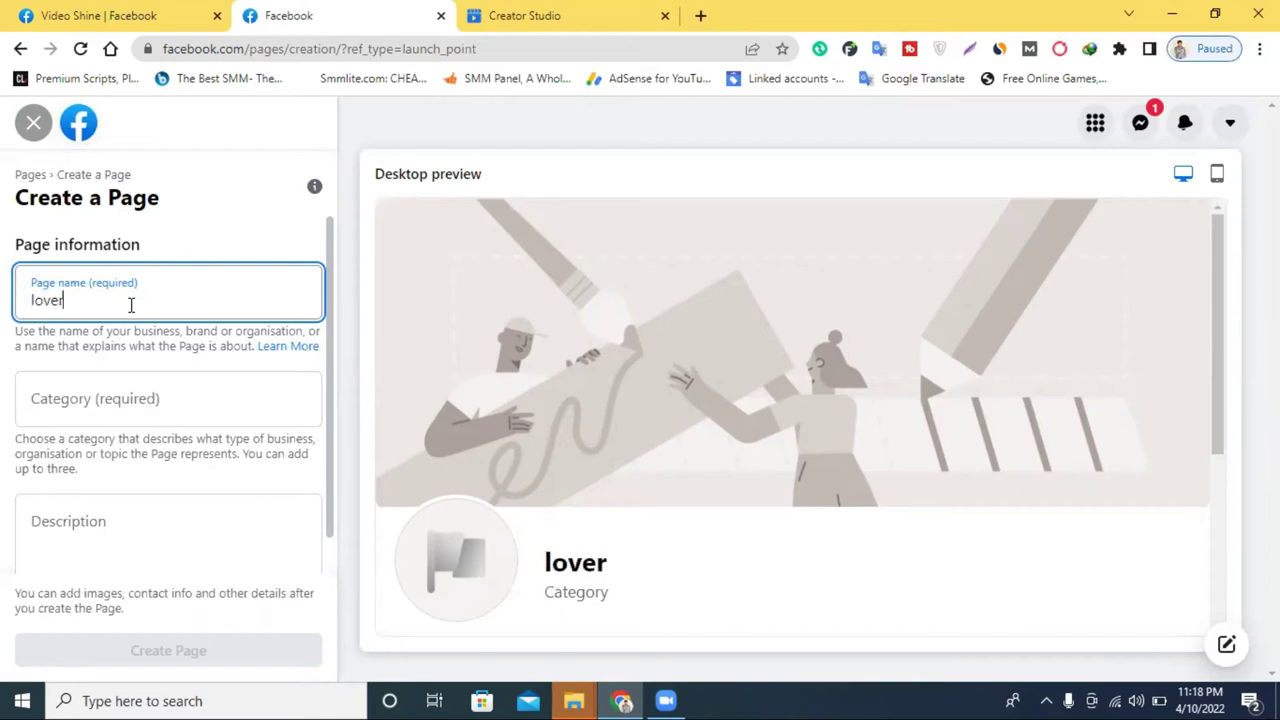
{"action": "type", "text": " buy12"}
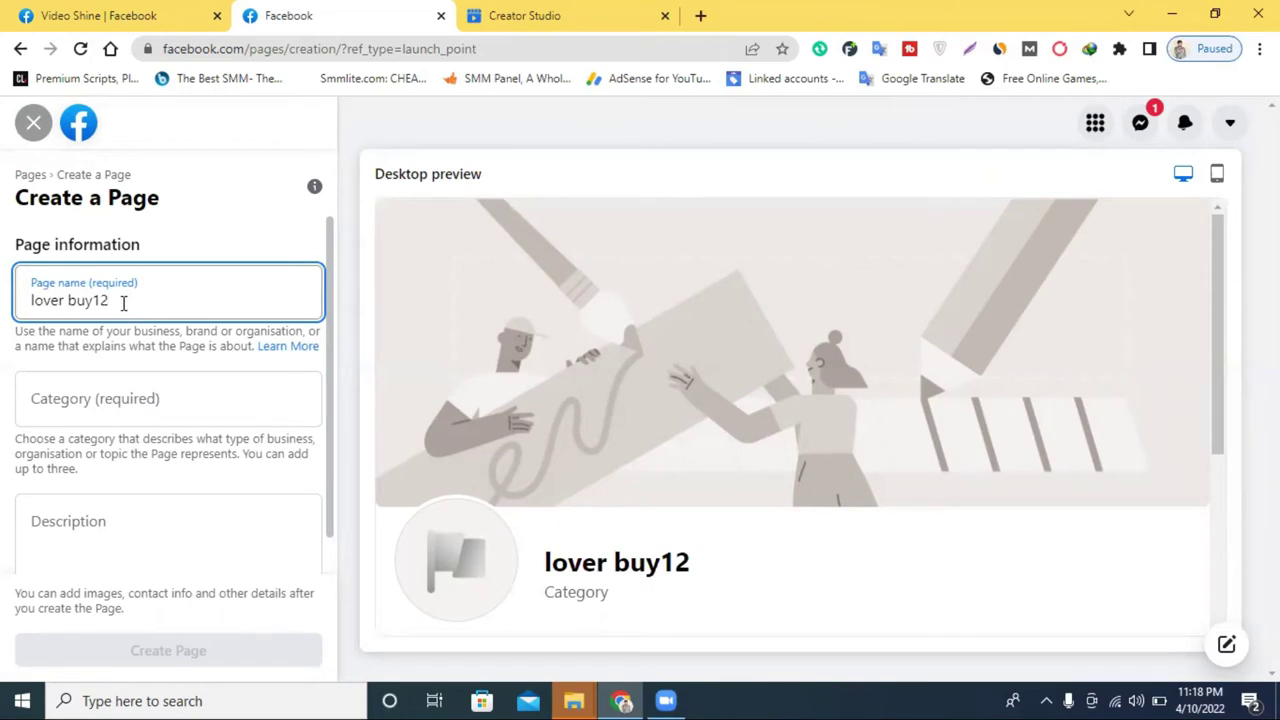
{"action": "left_click", "coordinate": [94, 301]}
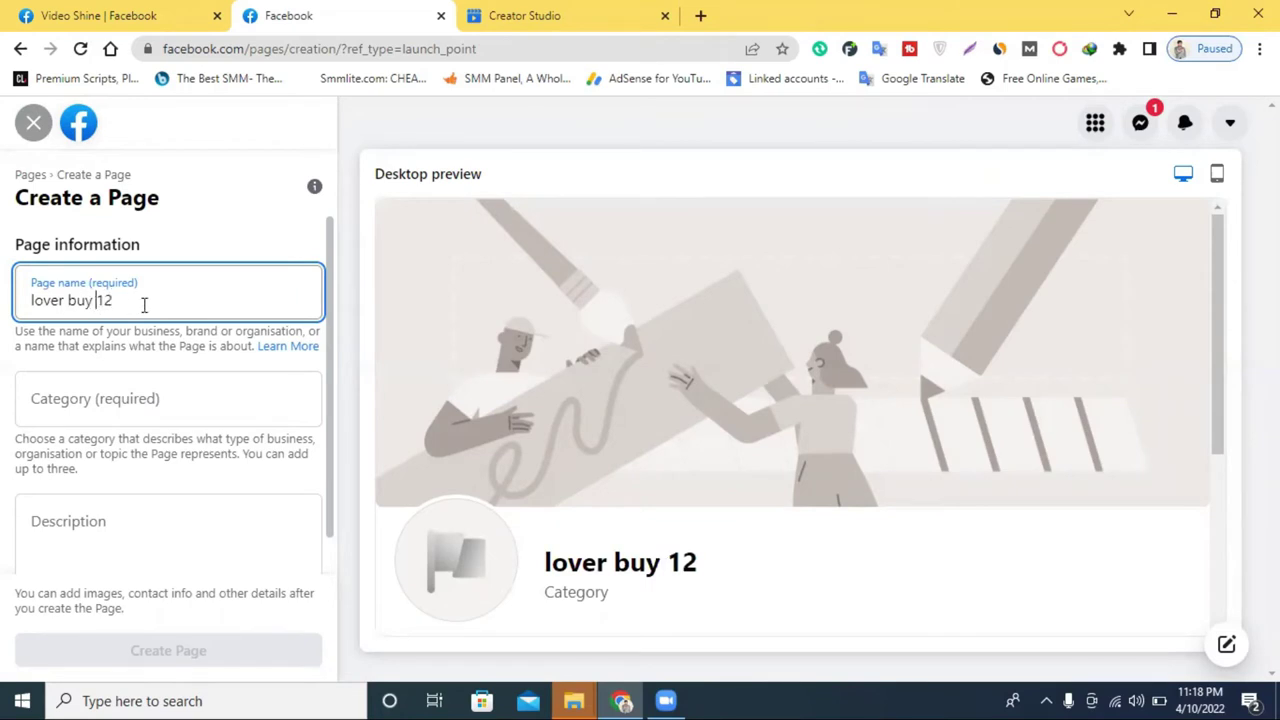
- Set the page category to Entertainment website and create the page
{"action": "left_click", "coordinate": [142, 406]}
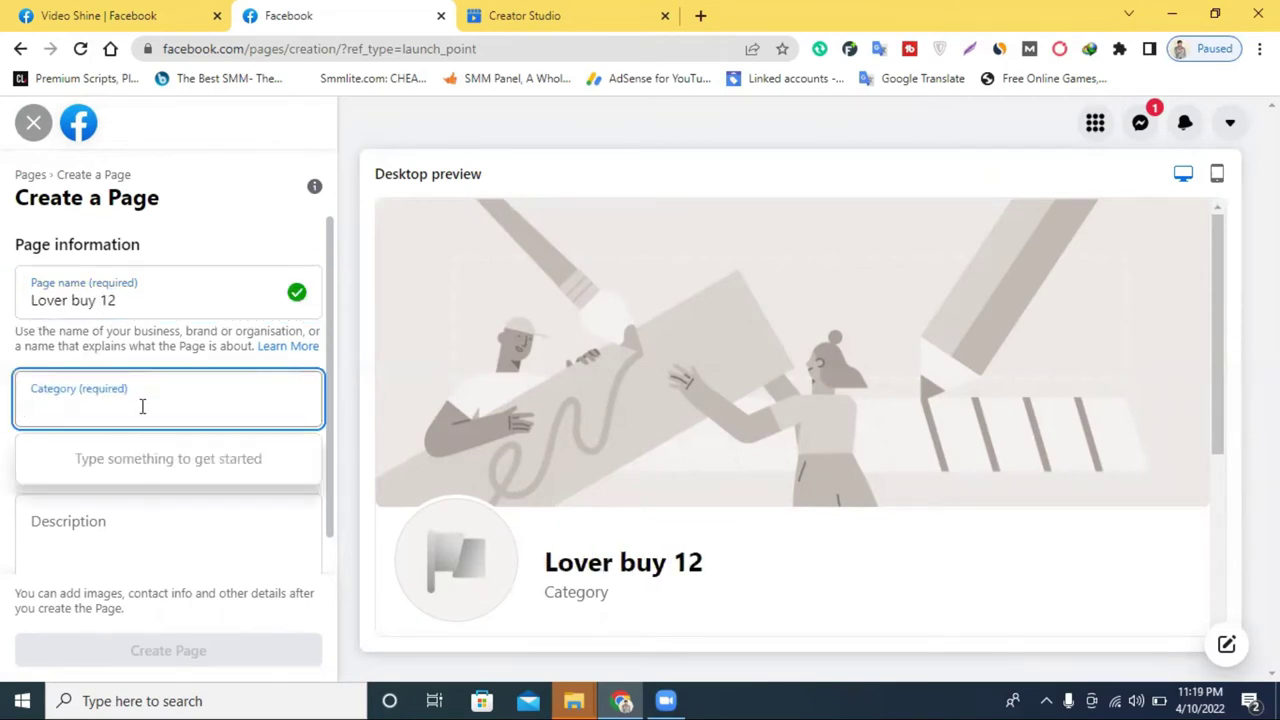
{"action": "type", "text": "en"}
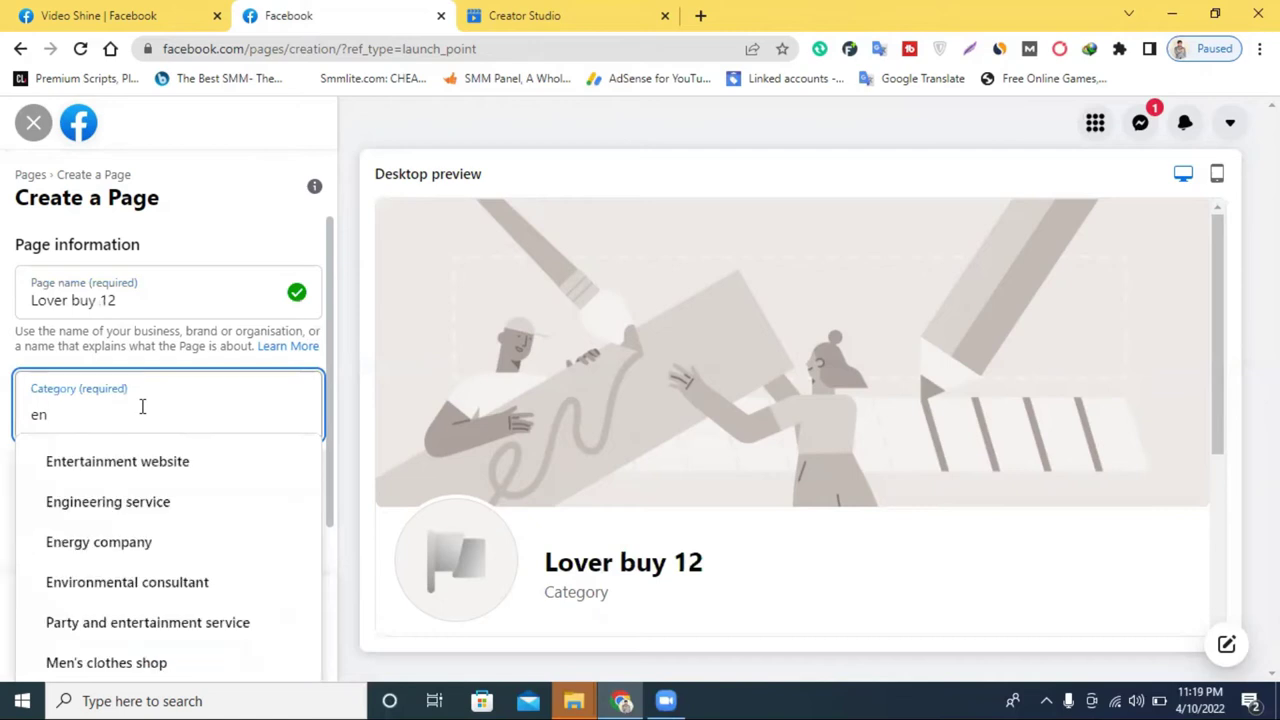
{"action": "left_click", "coordinate": [163, 464]}
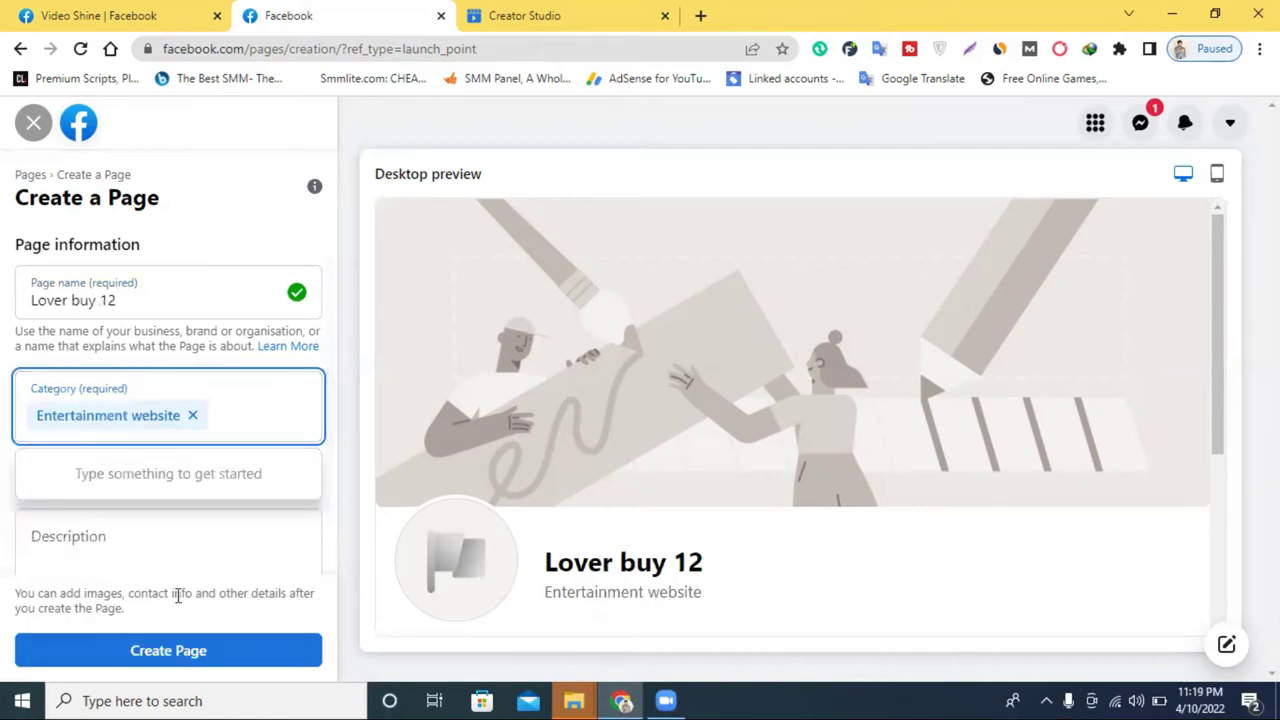
{"action": "left_click", "coordinate": [183, 651]}
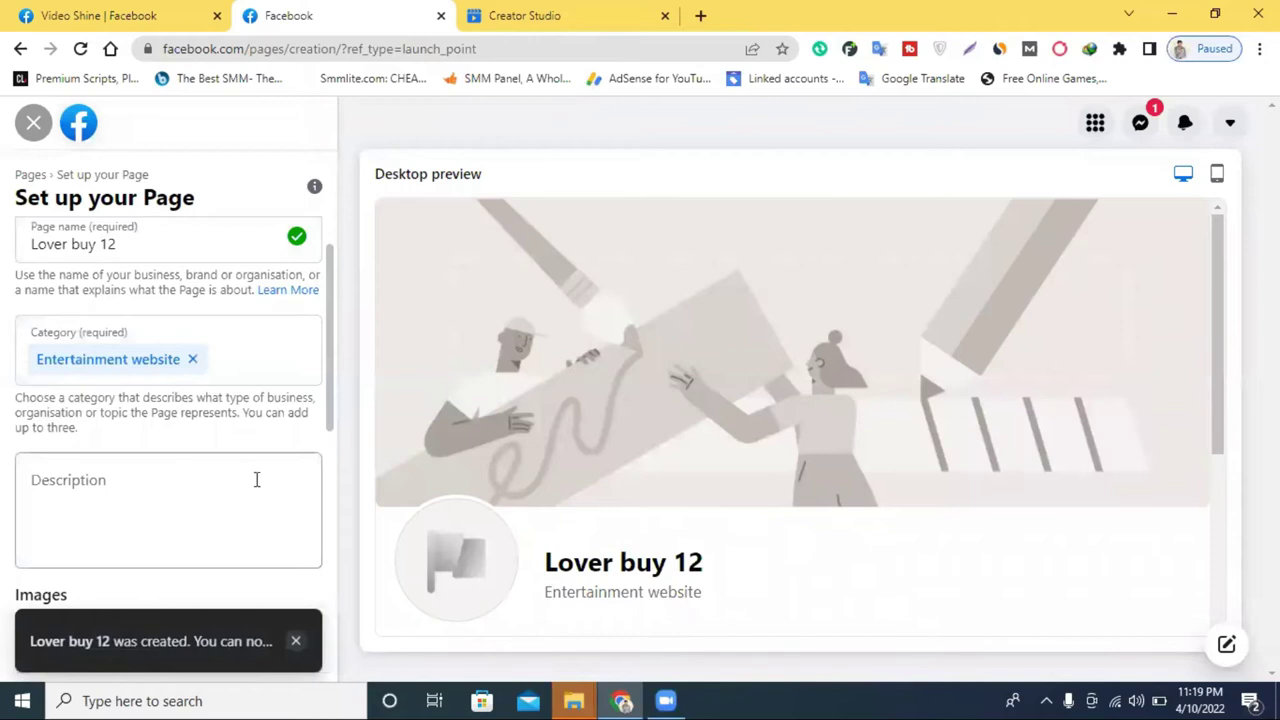
- Finish the page setup without adding a profile picture or cover photo, and close the dialog that opens on the new page
{"action": "scroll", "coordinate": [255, 470], "scroll_direction": "down", "scroll_amount": 4}
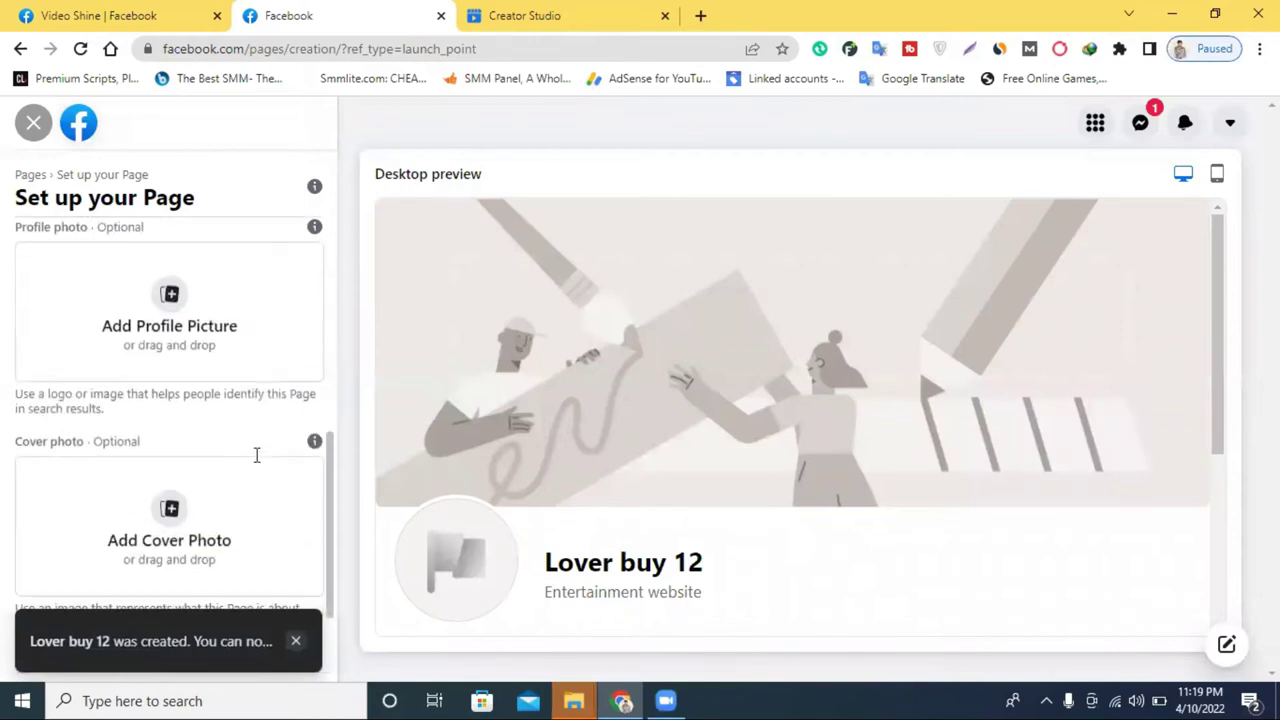
{"action": "left_click", "coordinate": [295, 641]}
{"action": "left_click", "coordinate": [203, 655]}
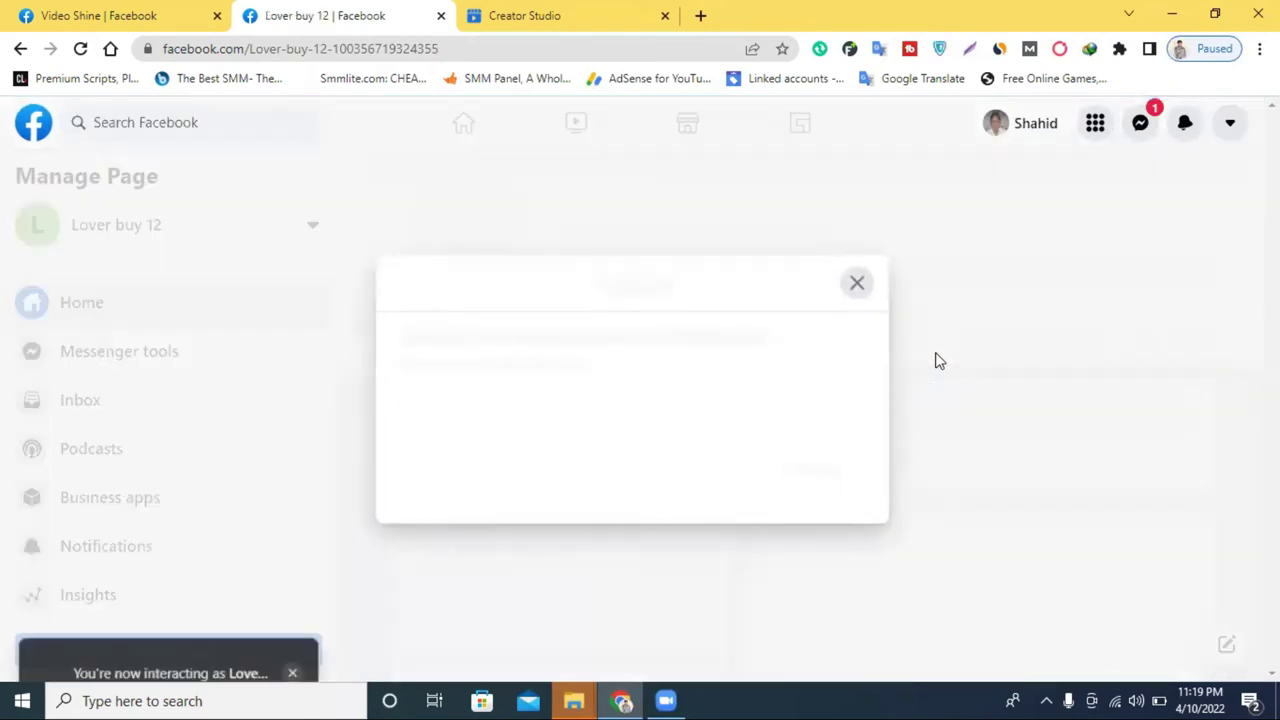
{"action": "left_click", "coordinate": [857, 285]}
{"action": "scroll", "coordinate": [998, 423], "scroll_direction": "down", "scroll_amount": 5}
{"action": "scroll", "coordinate": [998, 423], "scroll_direction": "up", "scroll_amount": 3}
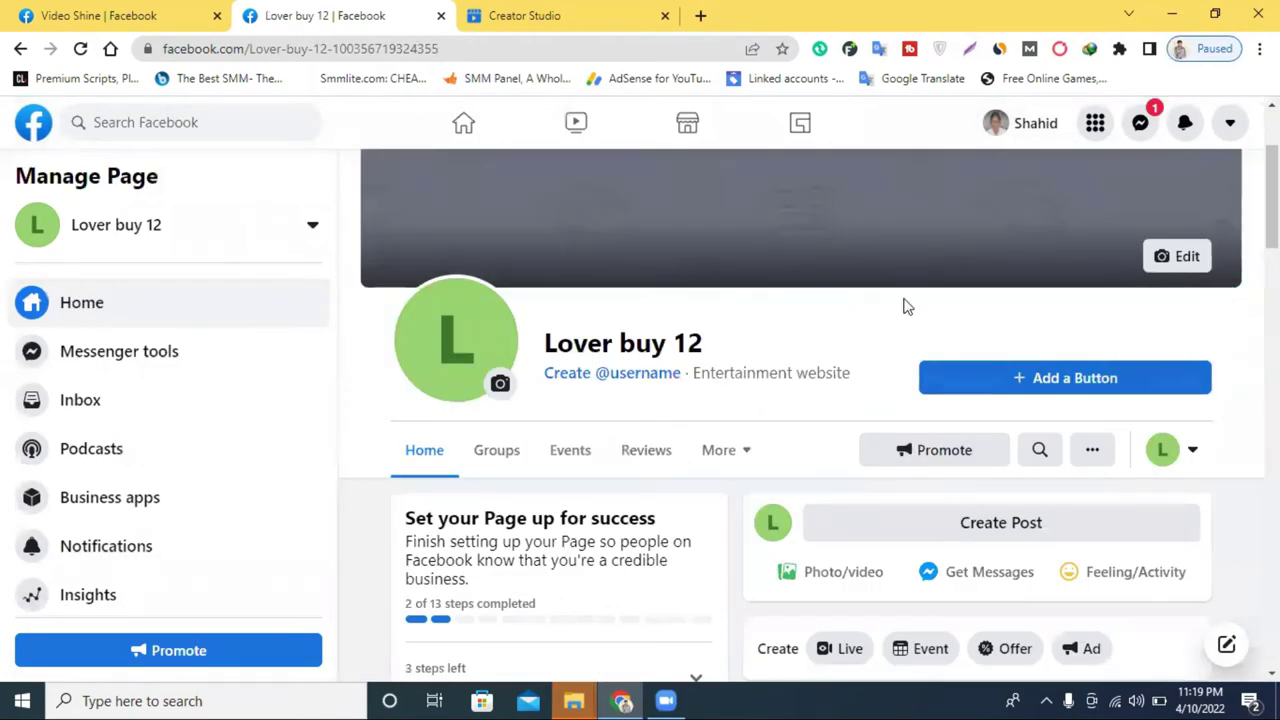
- Add a Follow action button to the Lover buy 12 page
{"action": "left_click", "coordinate": [1047, 380]}
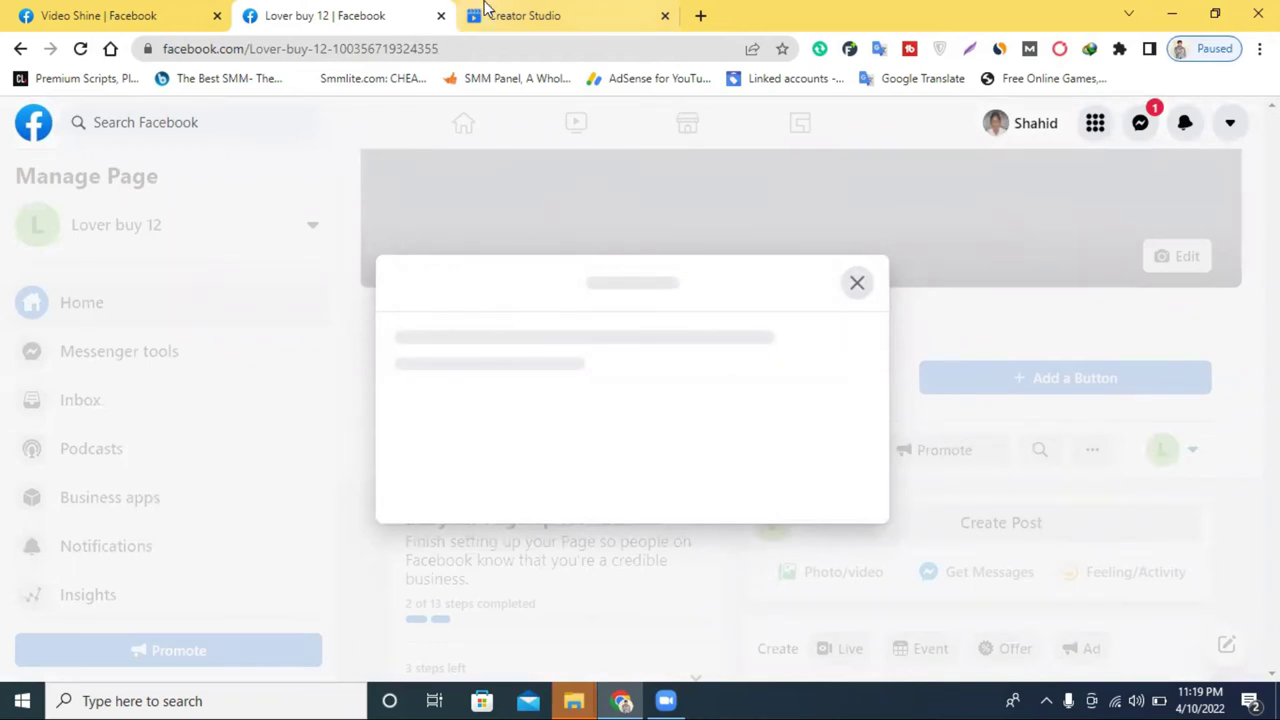
{"action": "left_click", "coordinate": [150, 15]}
{"action": "scroll", "coordinate": [567, 338], "scroll_direction": "up", "scroll_amount": 4}
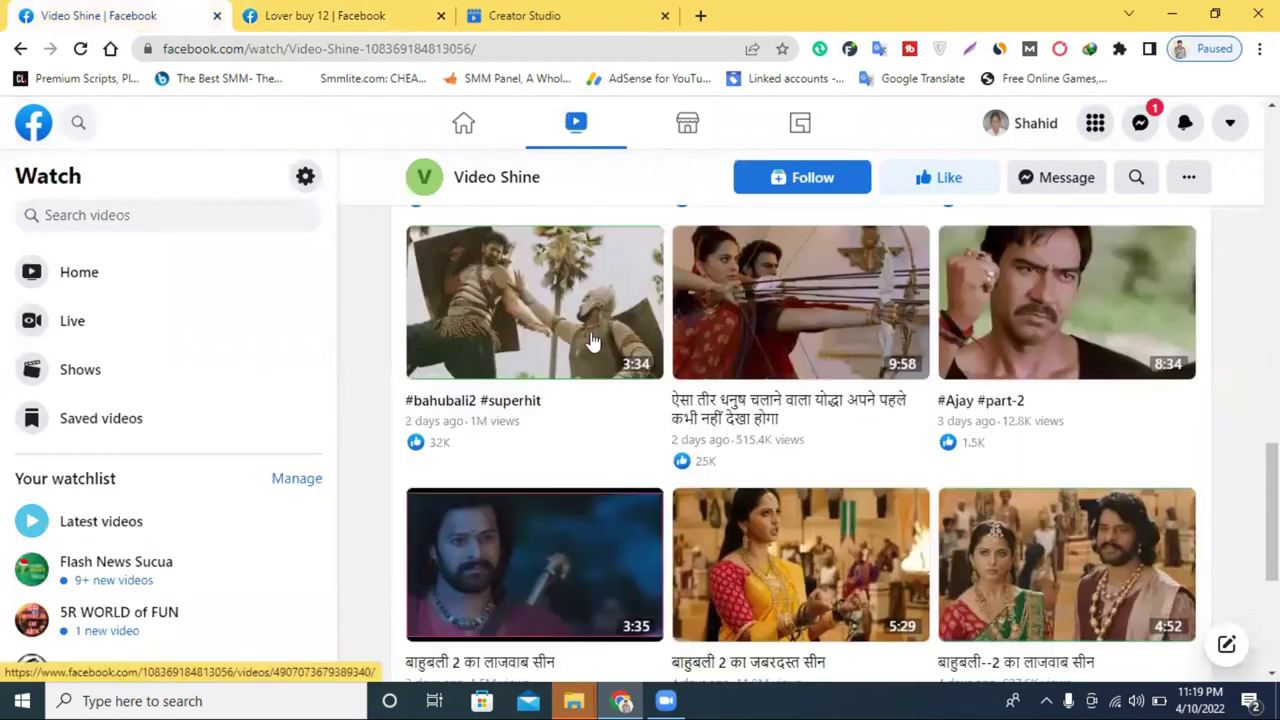
{"action": "left_click", "coordinate": [400, 15]}
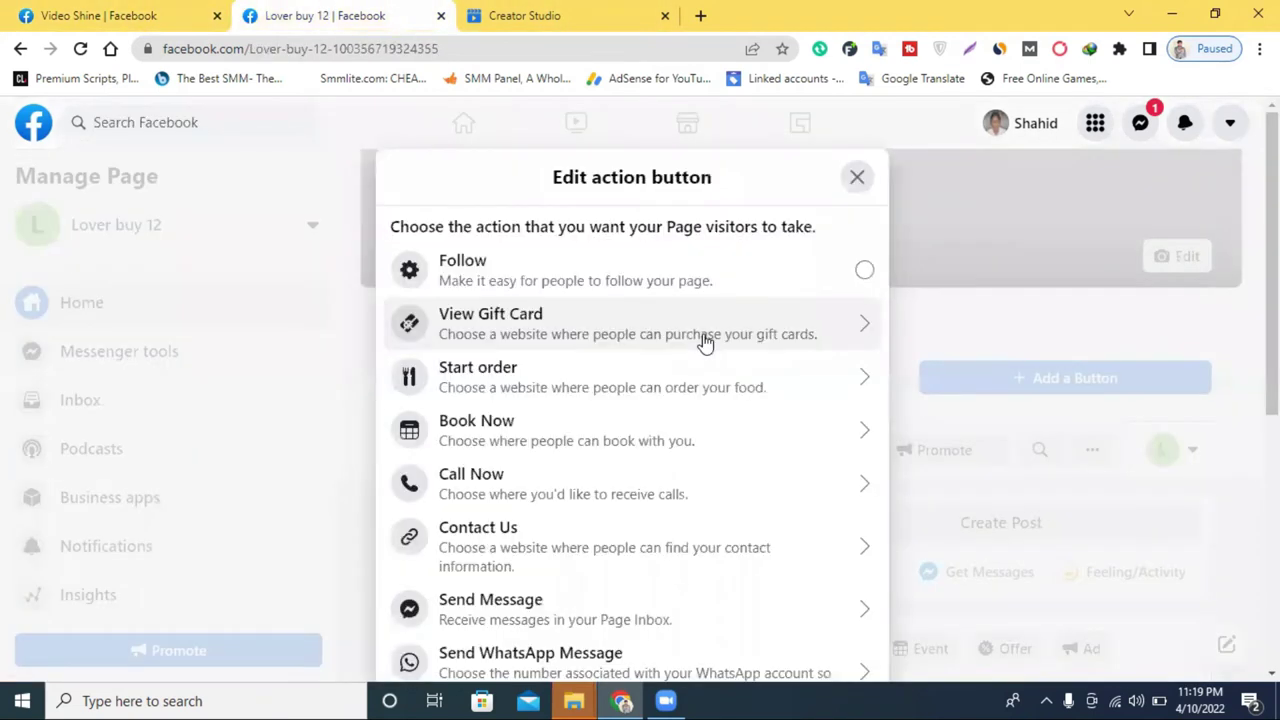
{"action": "left_click", "coordinate": [508, 280]}
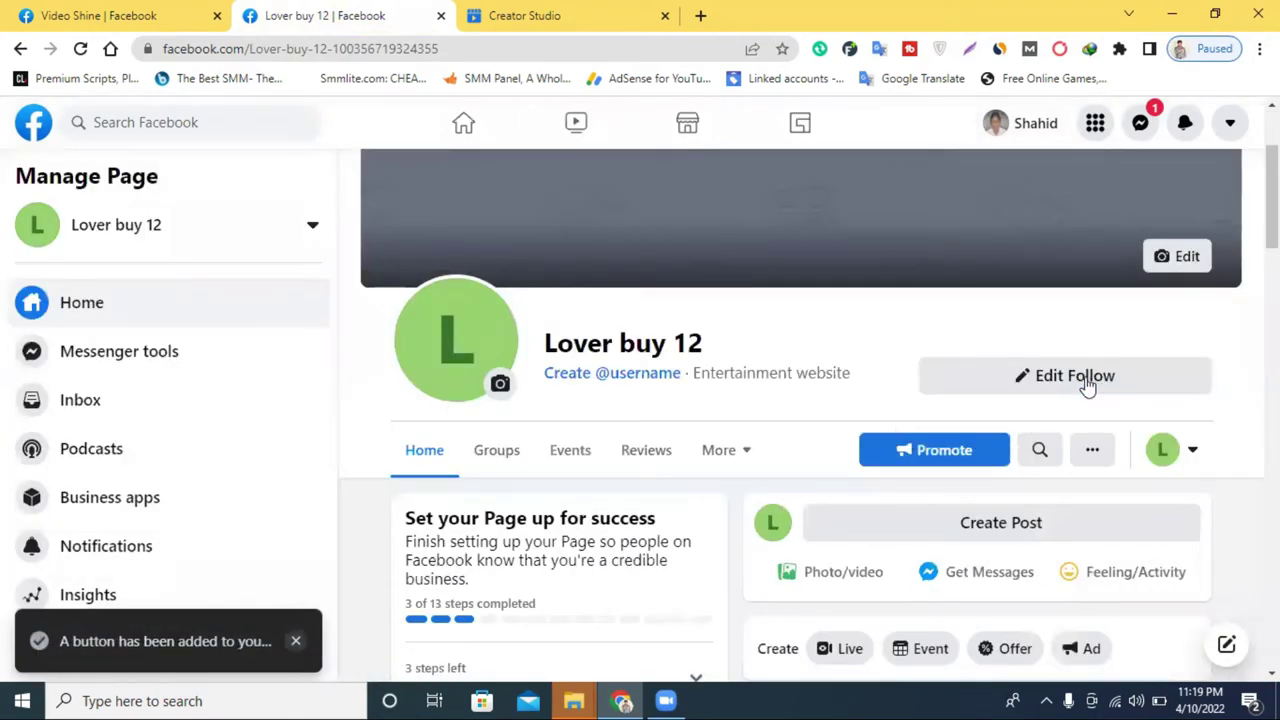
- Create the username "loverbuy12" for the page and close the username dialog
{"action": "left_click", "coordinate": [626, 378]}
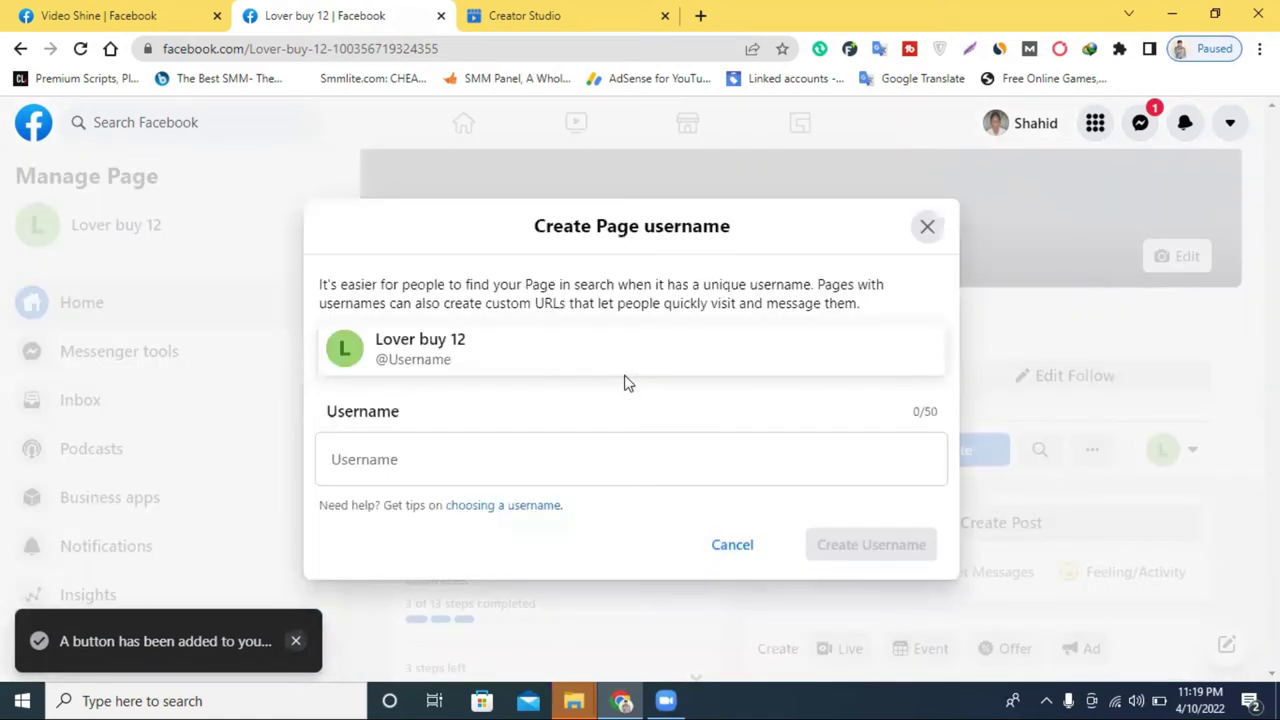
{"action": "left_click", "coordinate": [411, 458]}
{"action": "type", "text": "loverbuy"}
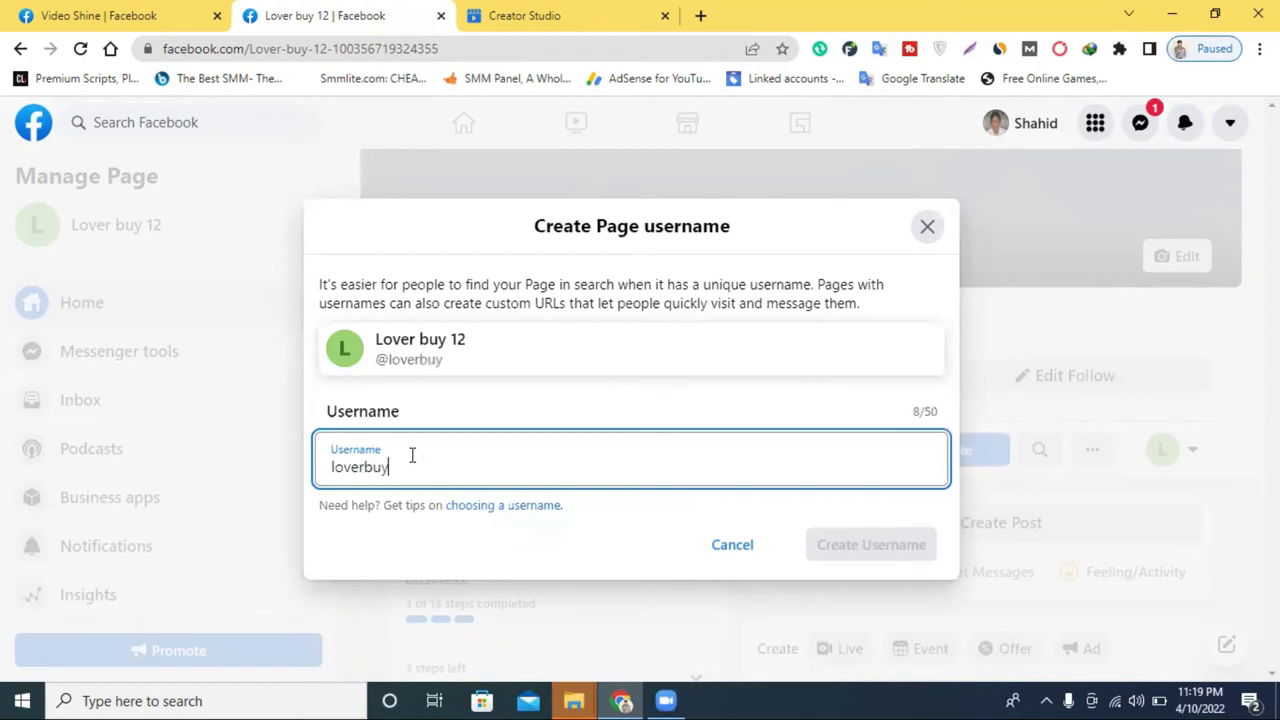
{"action": "type", "text": "12"}
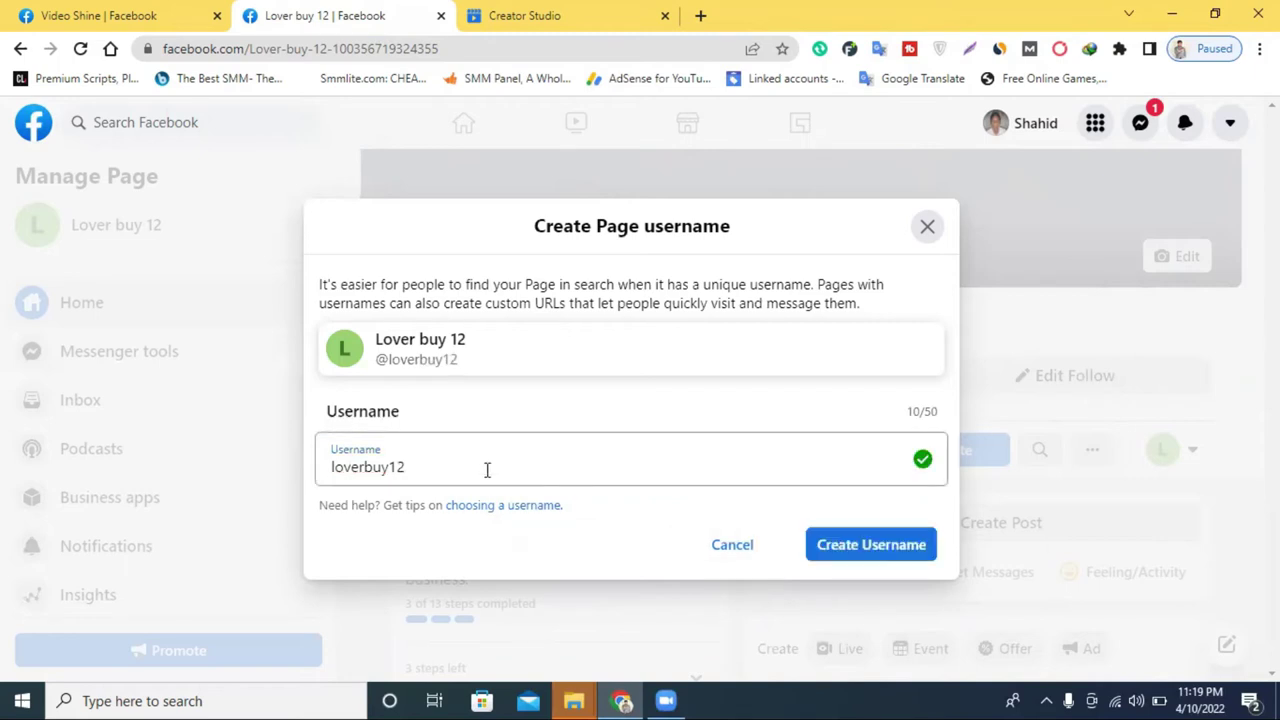
{"action": "key", "text": "Return"}
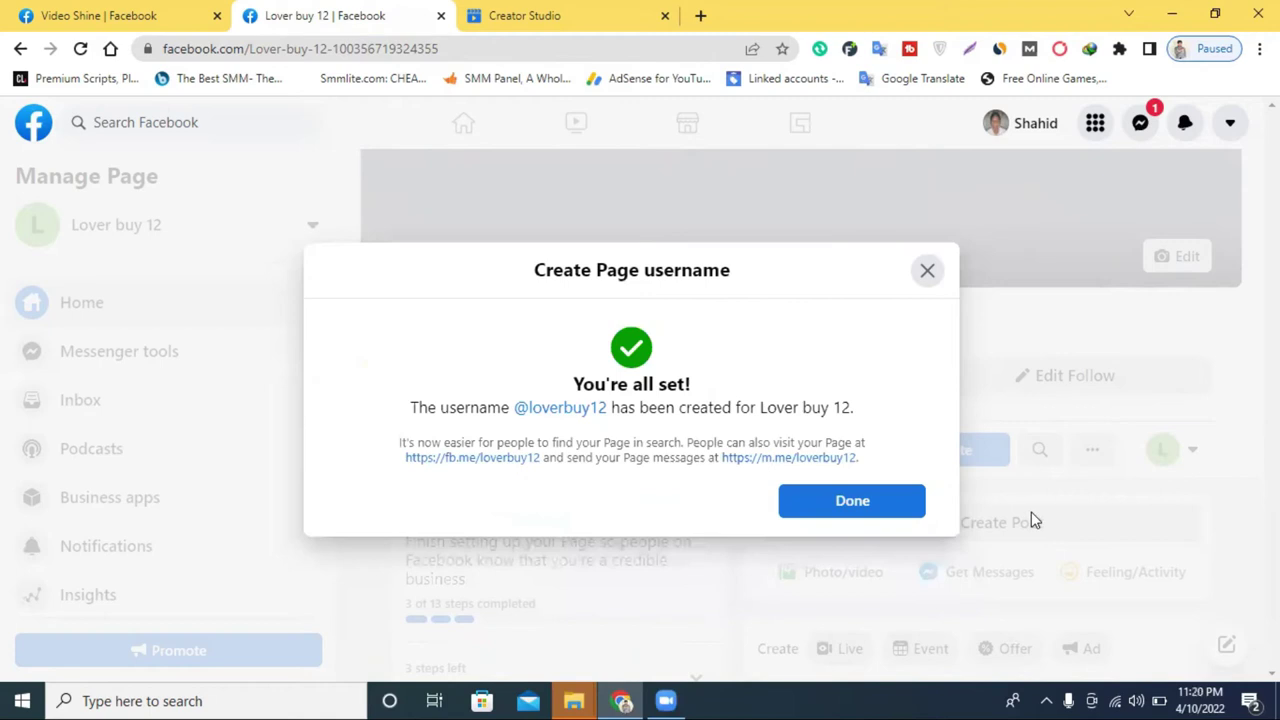
{"action": "left_click", "coordinate": [1010, 513]}
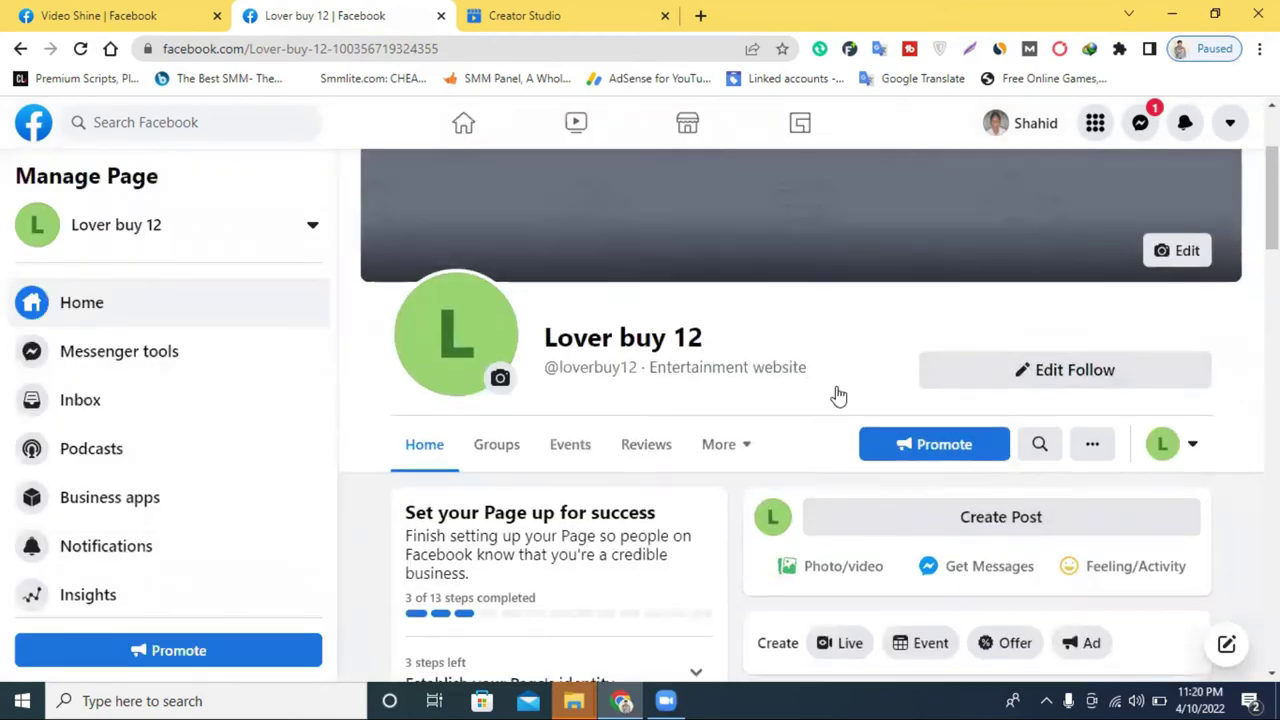
- Look over the new Lover buy 12 page and the Creator Studio monetisation home
{"action": "scroll", "coordinate": [1069, 414], "scroll_direction": "down", "scroll_amount": 4}
{"action": "scroll", "coordinate": [1069, 414], "scroll_direction": "up", "scroll_amount": 3}
{"action": "scroll", "coordinate": [740, 423], "scroll_direction": "up", "scroll_amount": 3}
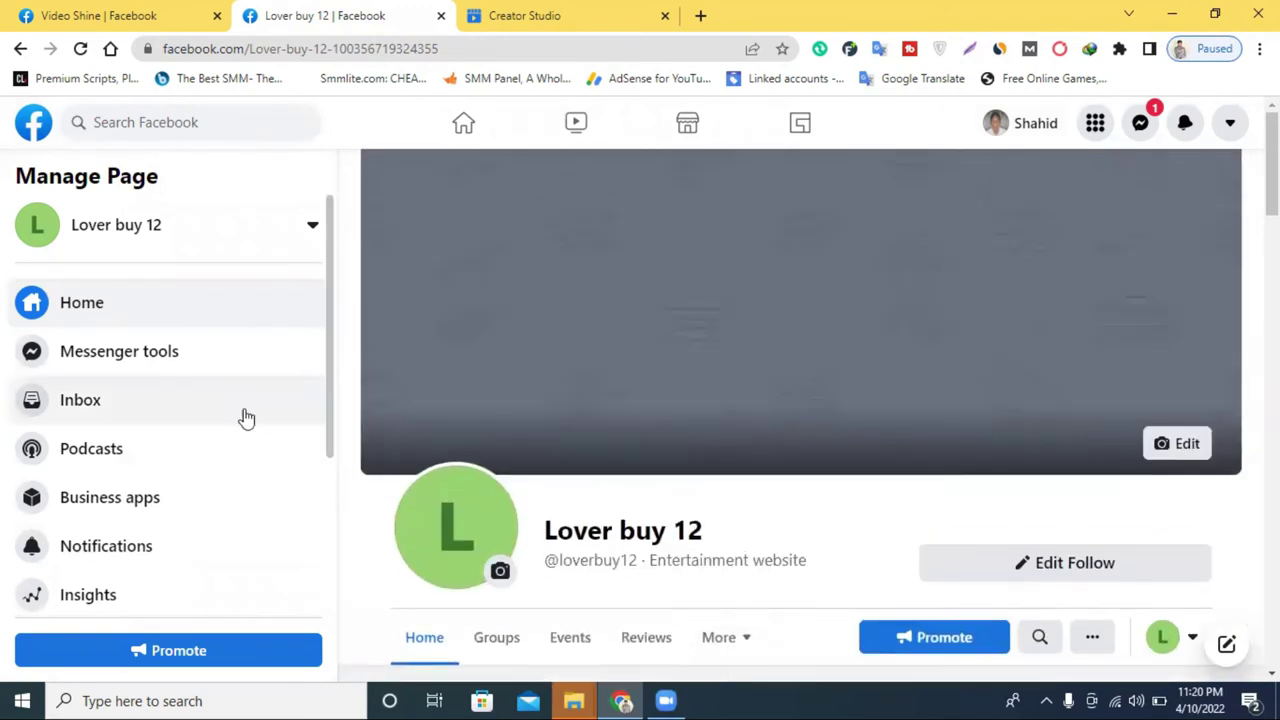
{"action": "scroll", "coordinate": [960, 434], "scroll_direction": "down", "scroll_amount": 3}
{"action": "scroll", "coordinate": [868, 400], "scroll_direction": "up", "scroll_amount": 3}
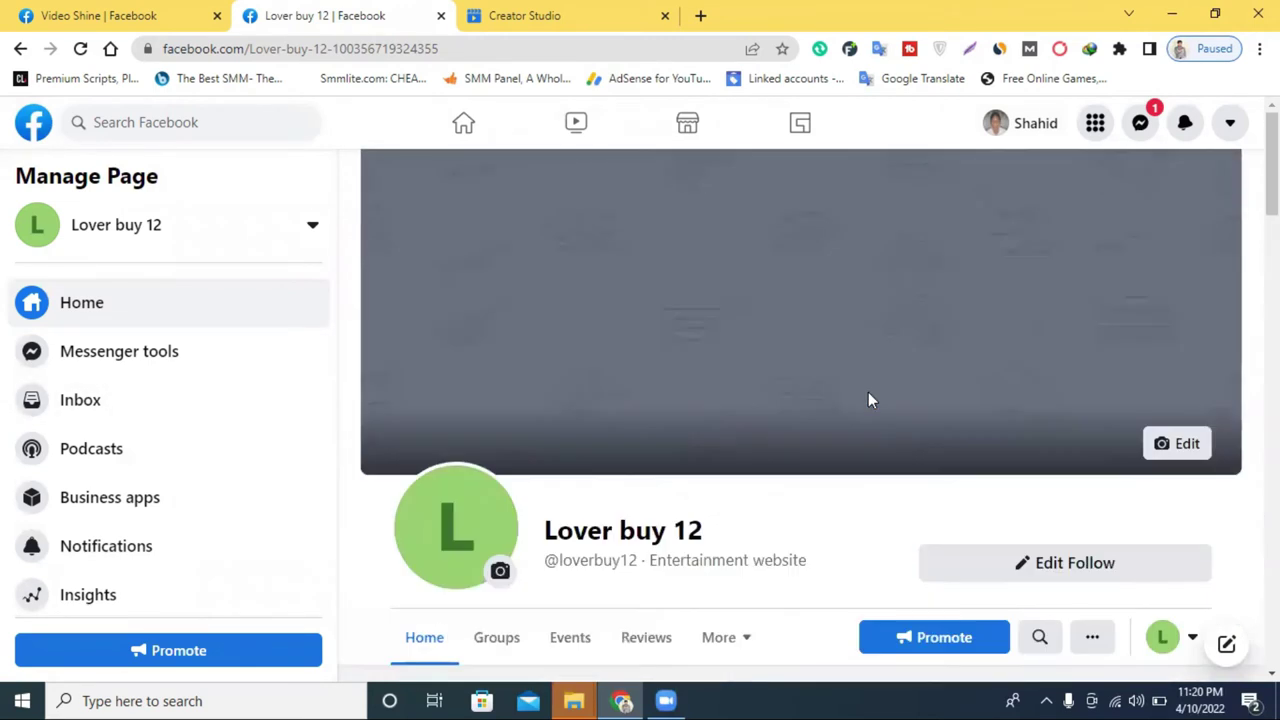
{"action": "left_click", "coordinate": [612, 10]}
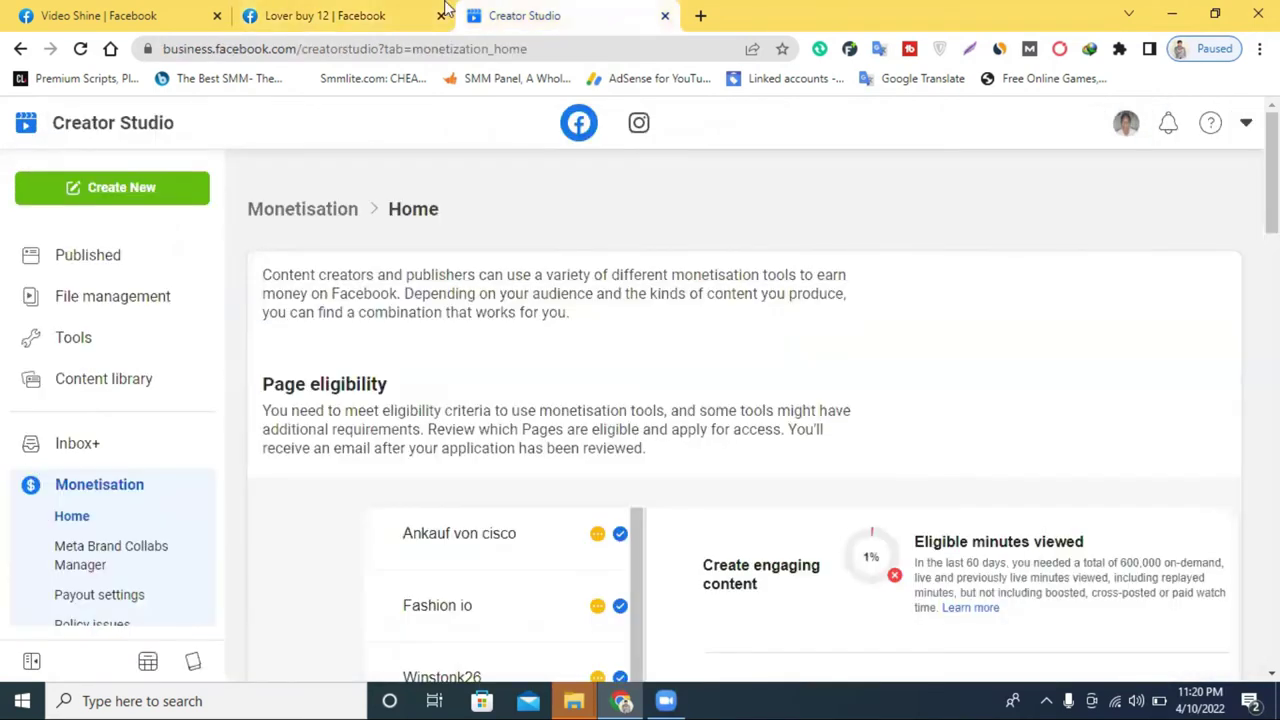
{"action": "left_click", "coordinate": [345, 10]}
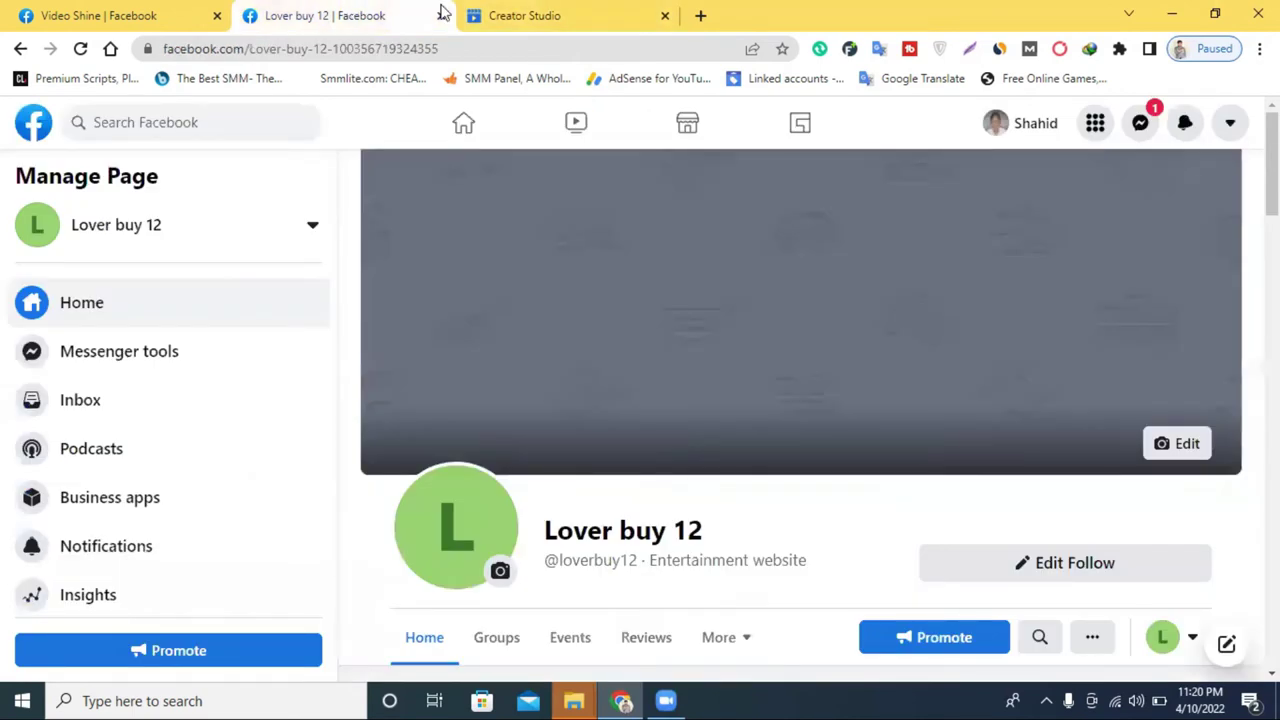
{"action": "left_click", "coordinate": [560, 10]}
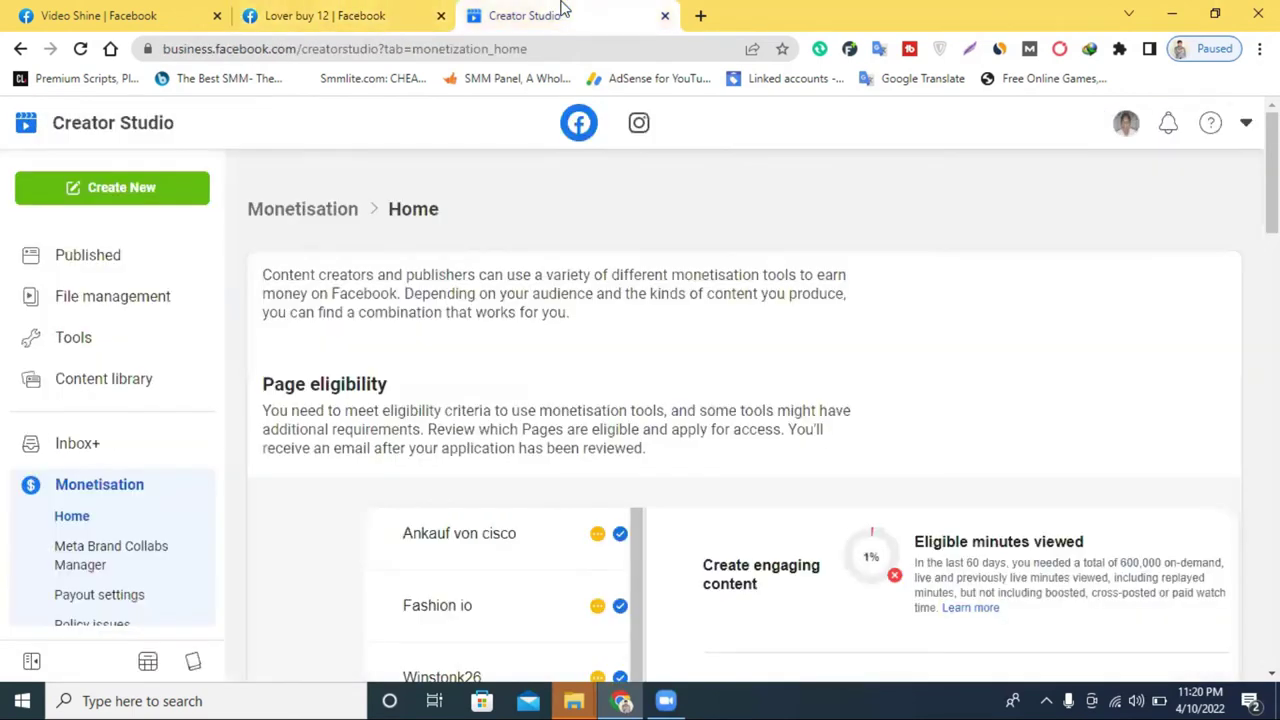
- Browse the Video Shine page's videos and open the 10:51 video titled "#bahubali #superhit"
{"action": "left_click", "coordinate": [146, 10]}
{"action": "scroll", "coordinate": [867, 355], "scroll_direction": "up", "scroll_amount": 3}
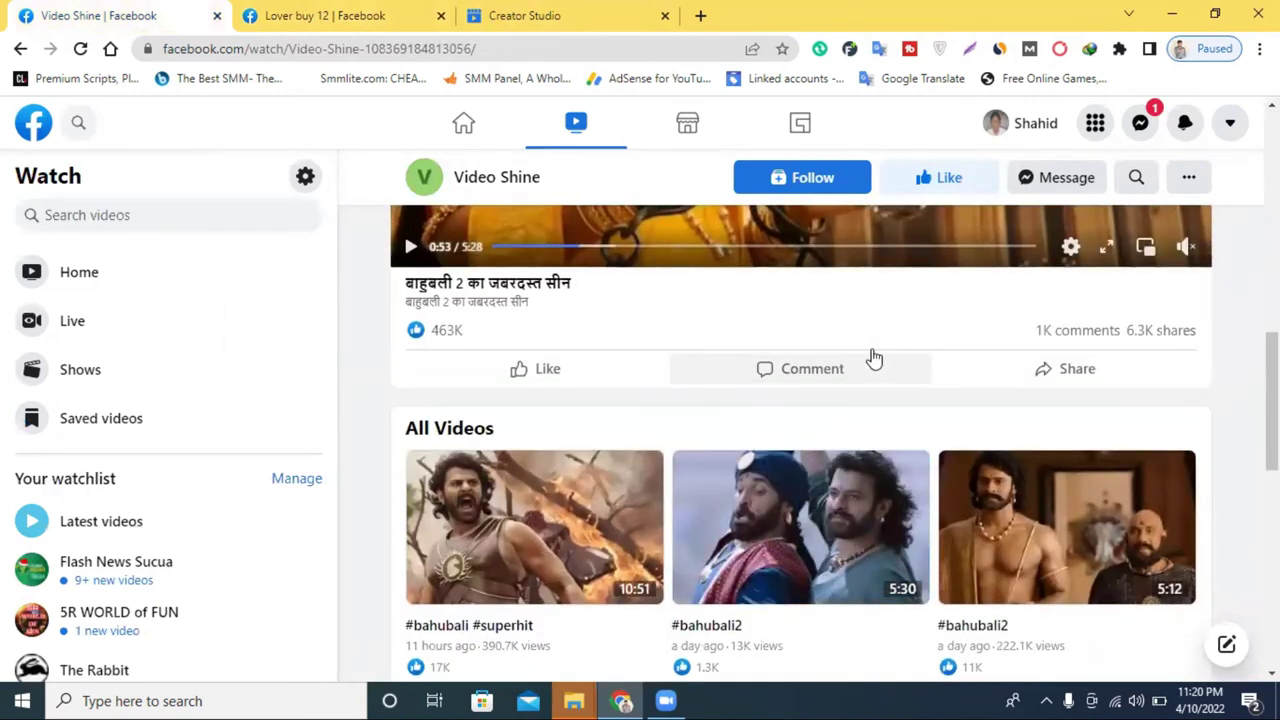
{"action": "scroll", "coordinate": [873, 357], "scroll_direction": "up", "scroll_amount": 6}
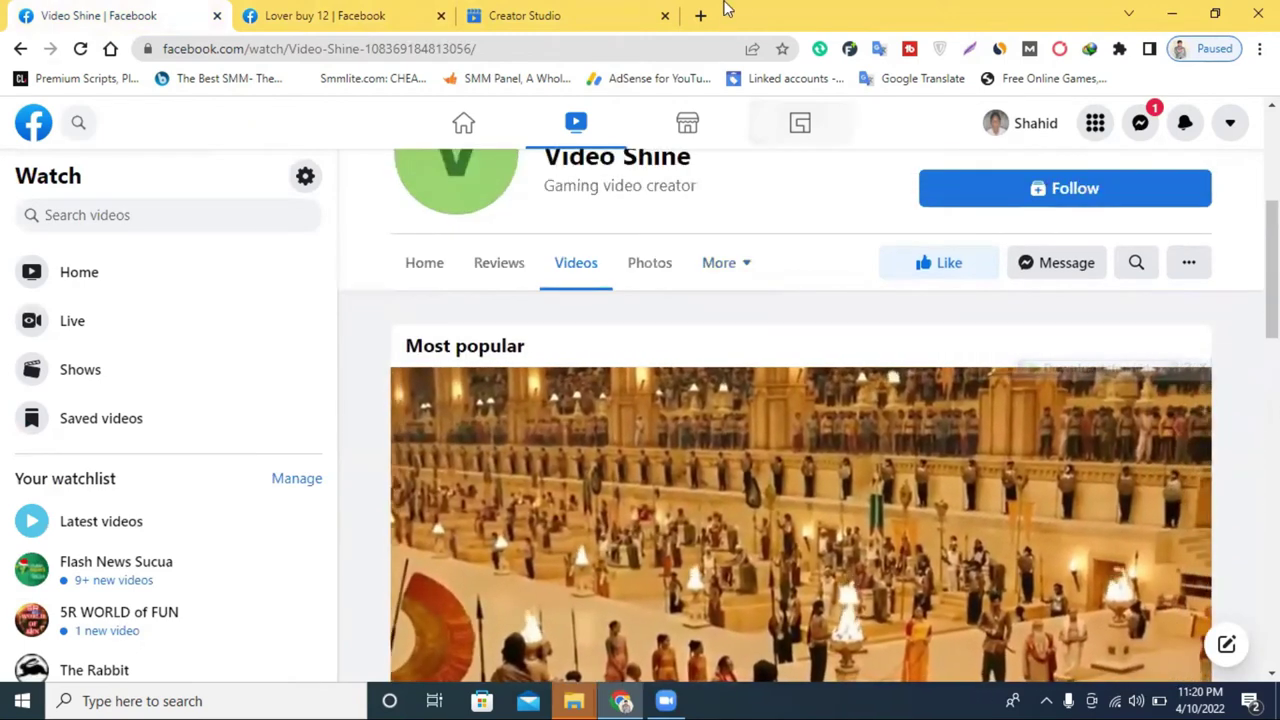
{"action": "left_click", "coordinate": [549, 12]}
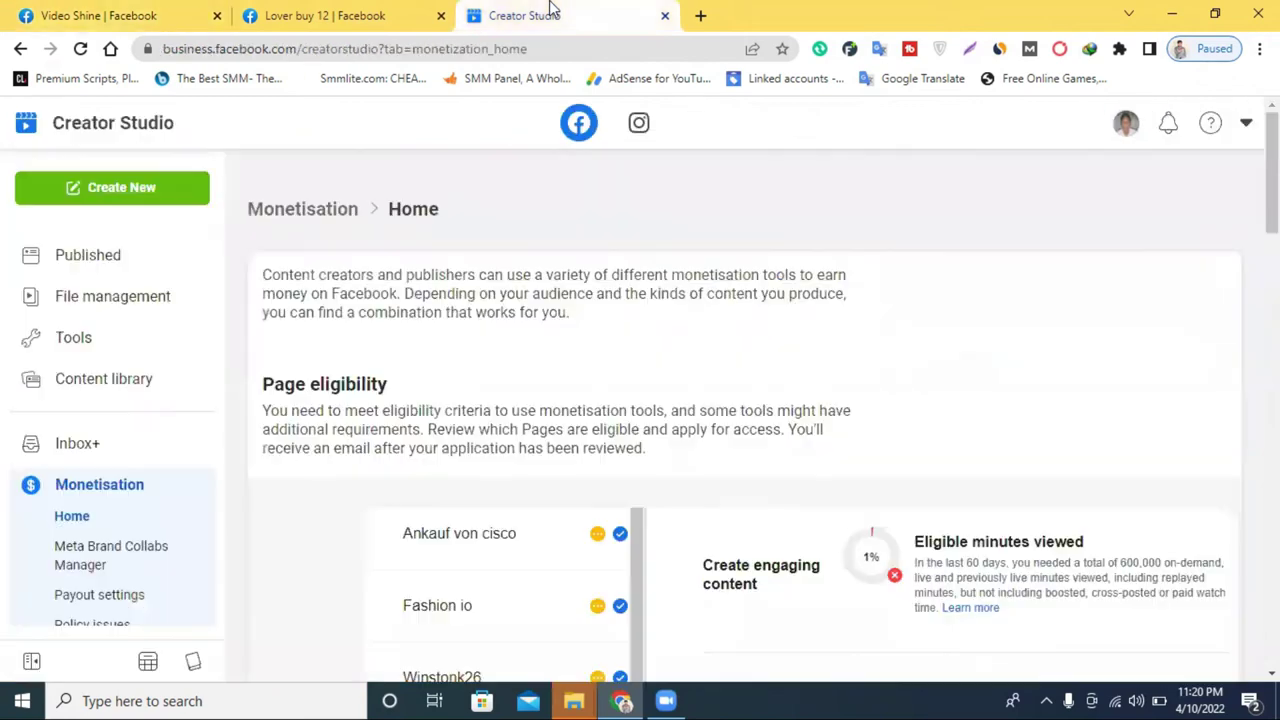
{"action": "left_click", "coordinate": [110, 15]}
{"action": "scroll", "coordinate": [742, 418], "scroll_direction": "down", "scroll_amount": 5}
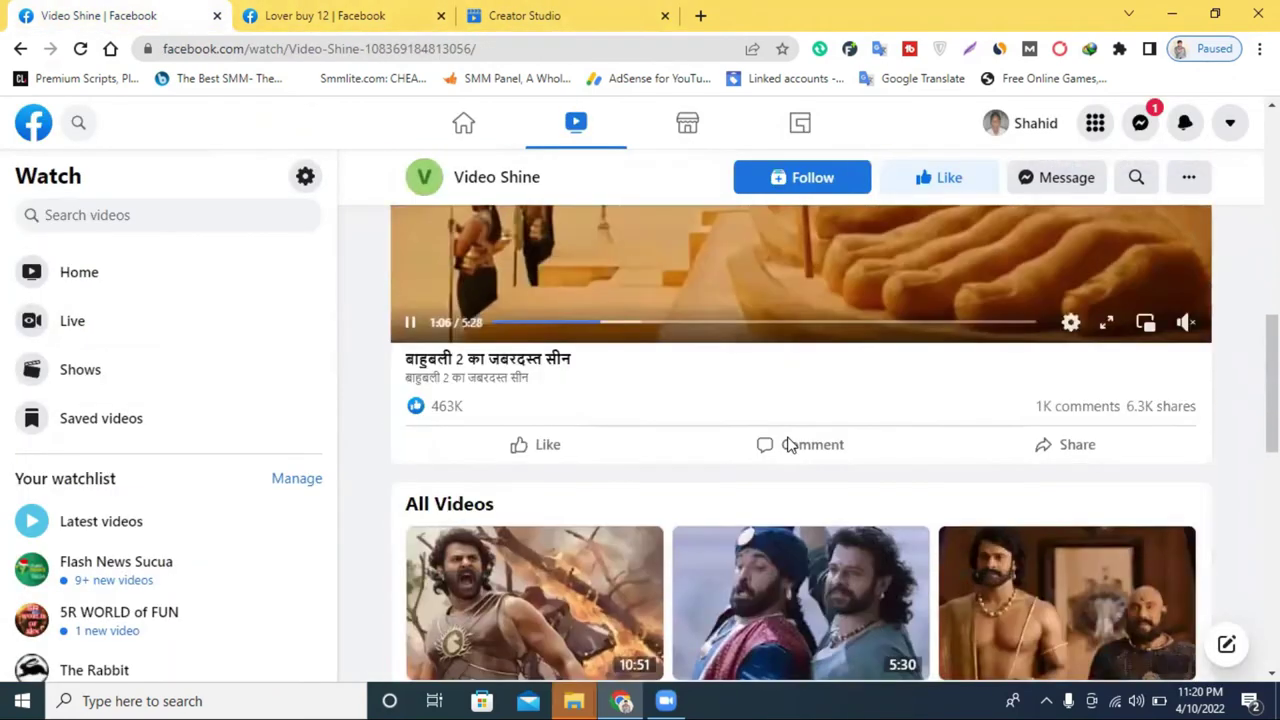
{"action": "scroll", "coordinate": [788, 444], "scroll_direction": "down", "scroll_amount": 3}
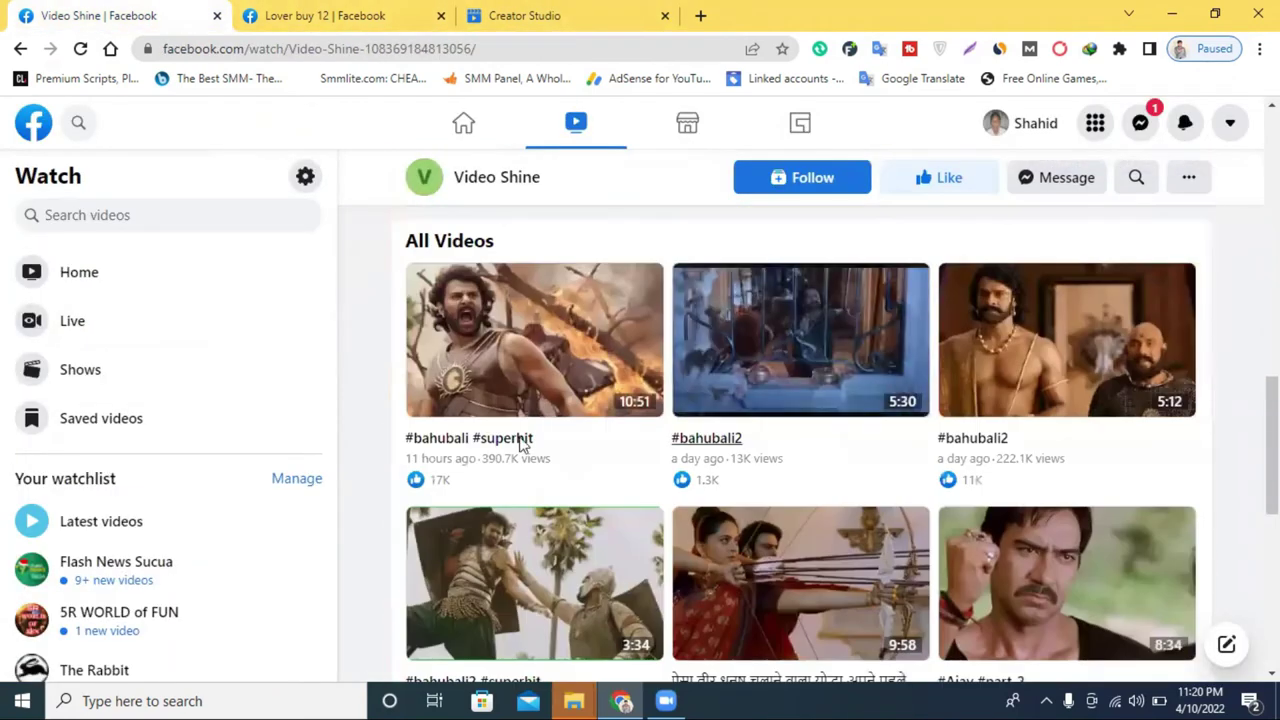
{"action": "left_click", "coordinate": [510, 338]}
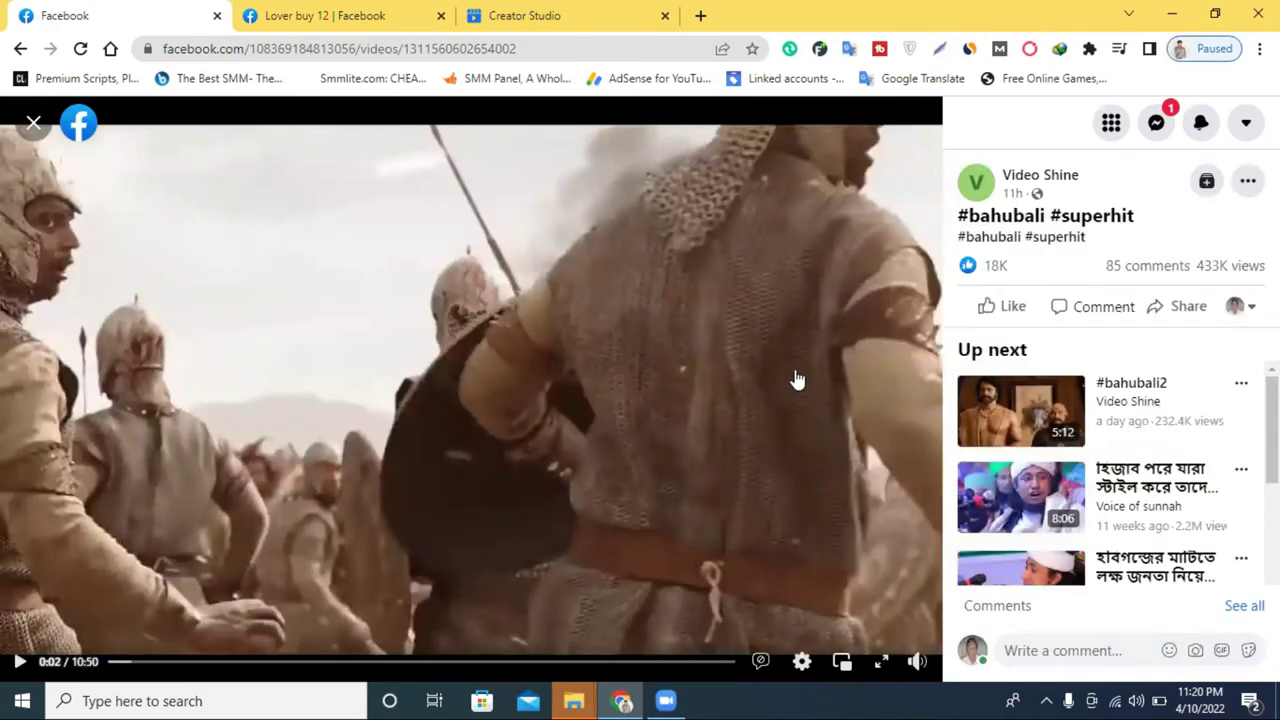
- Search the web for "facebook video downloader" in a new browser tab
{"action": "left_click", "coordinate": [700, 15]}
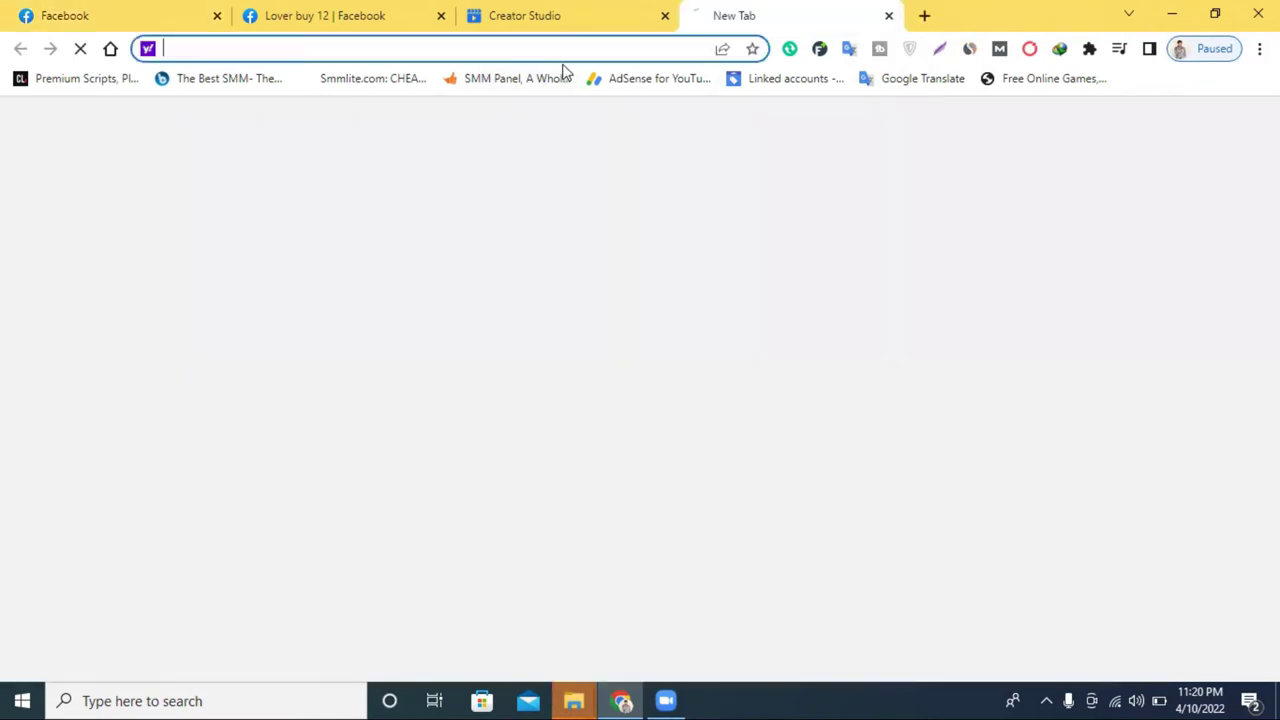
{"action": "type", "text": "facebook "}
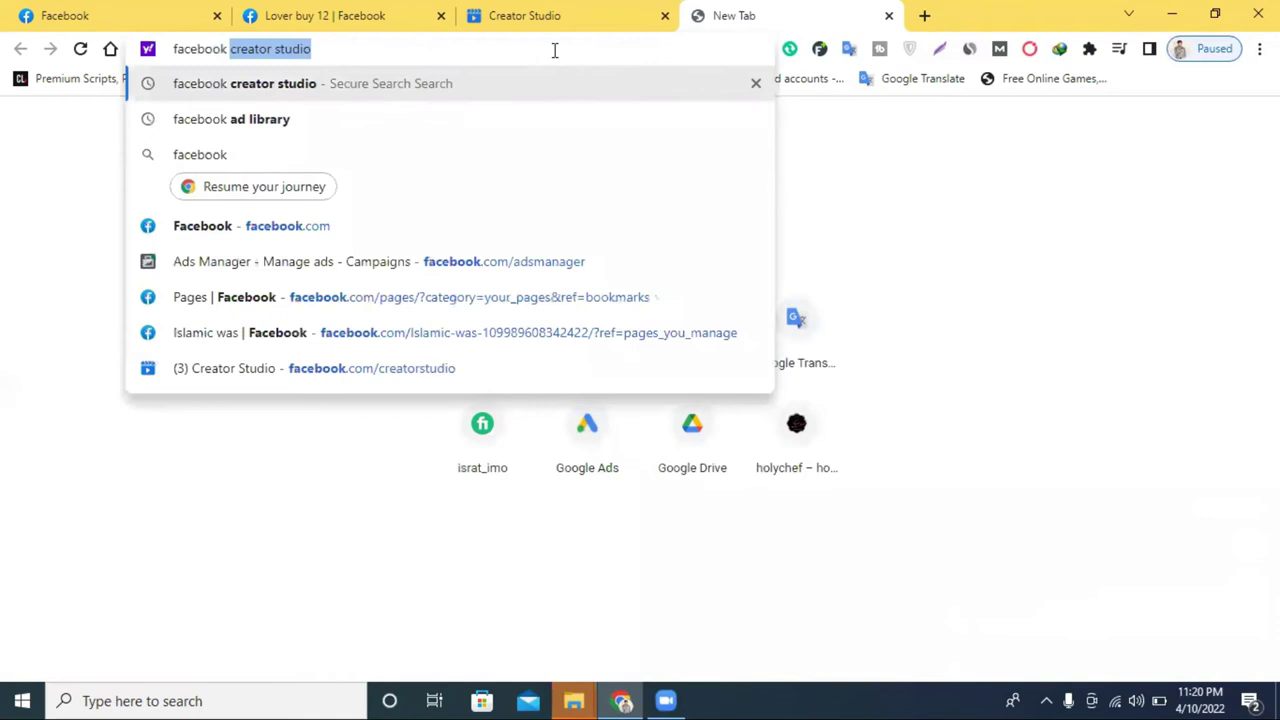
{"action": "type", "text": "vudeo"}
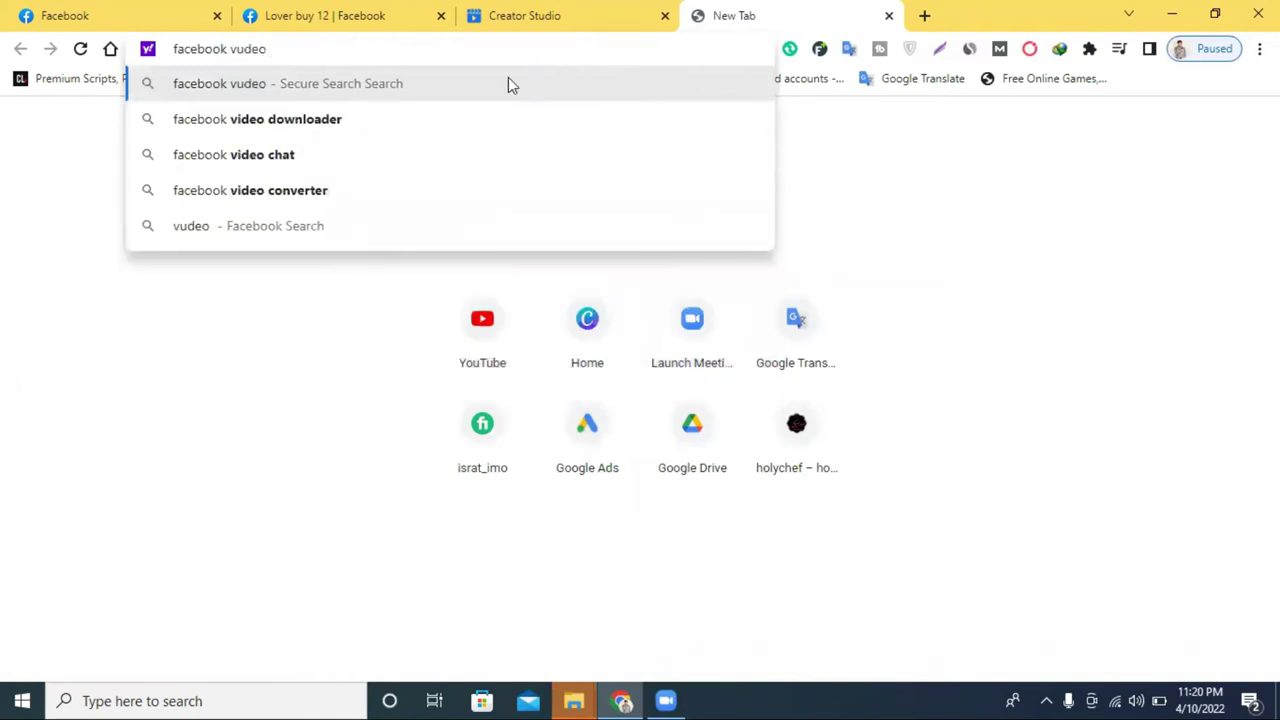
{"action": "left_click", "coordinate": [318, 119]}
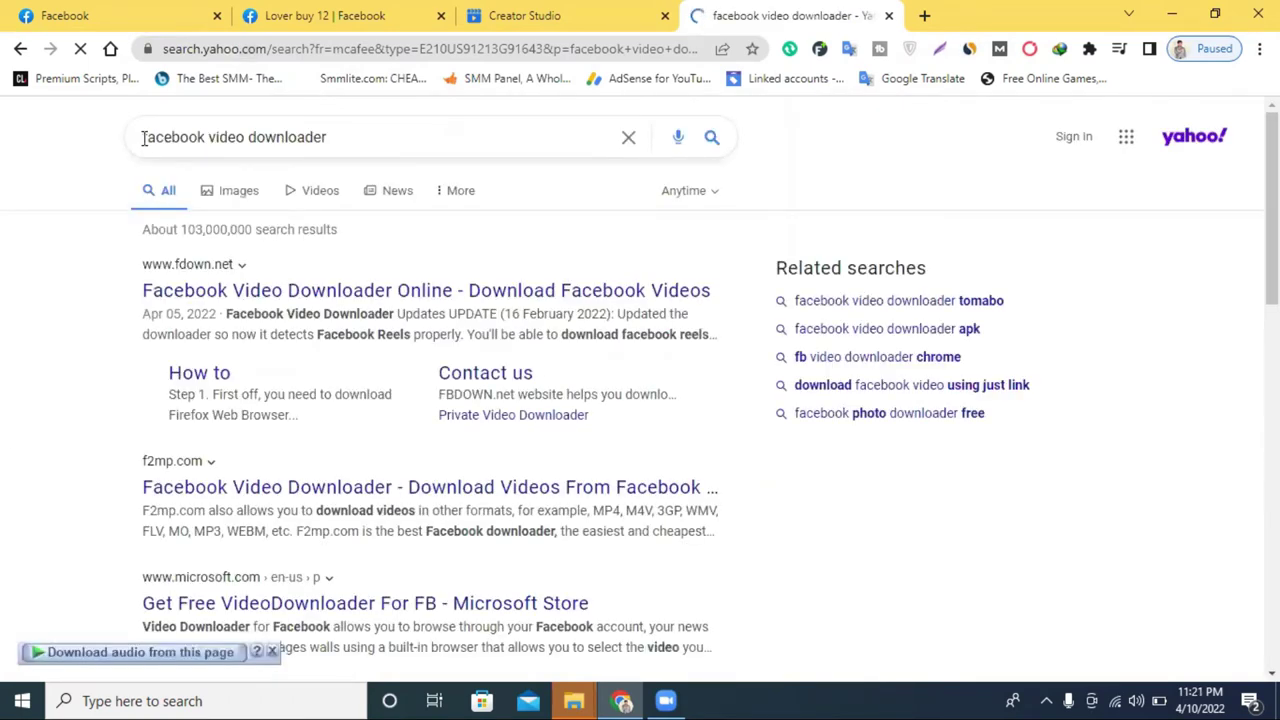
- Refine the search to "online facebook video downloader" and open the fdown.net result
{"action": "left_click", "coordinate": [143, 138]}
{"action": "type", "text": "onlin"}
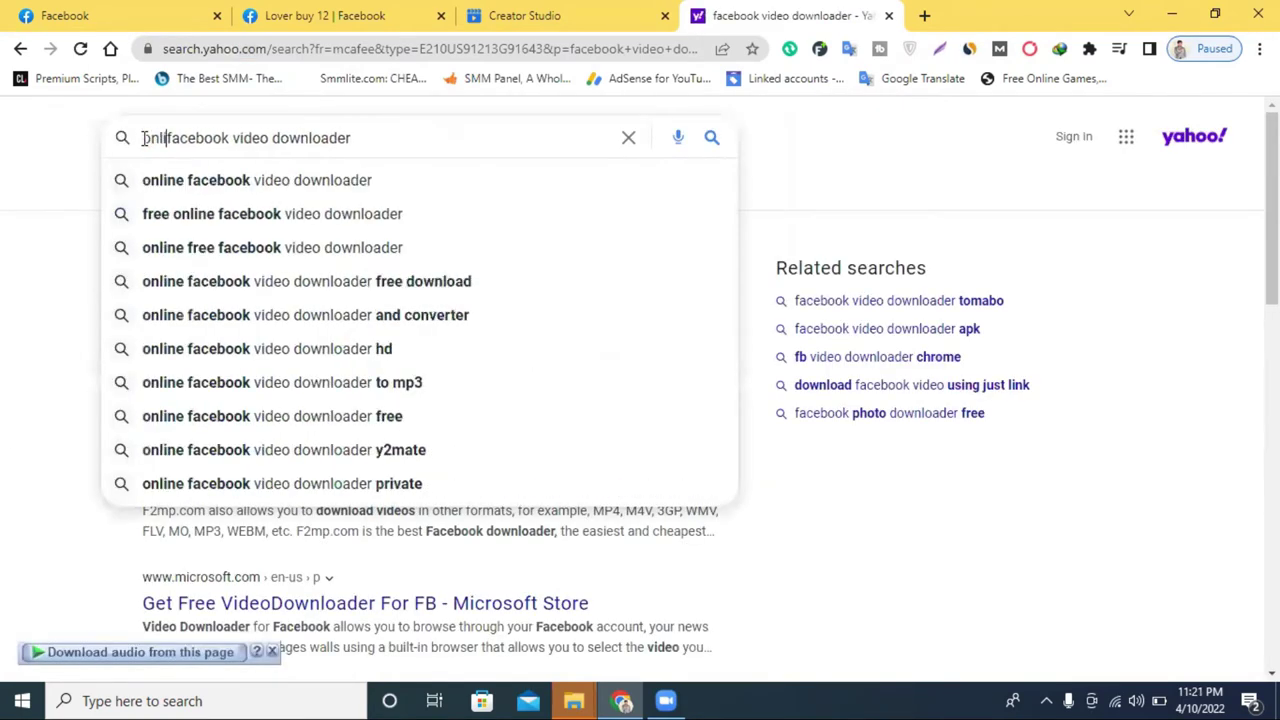
{"action": "type", "text": "e"}
{"action": "key", "text": "Return"}
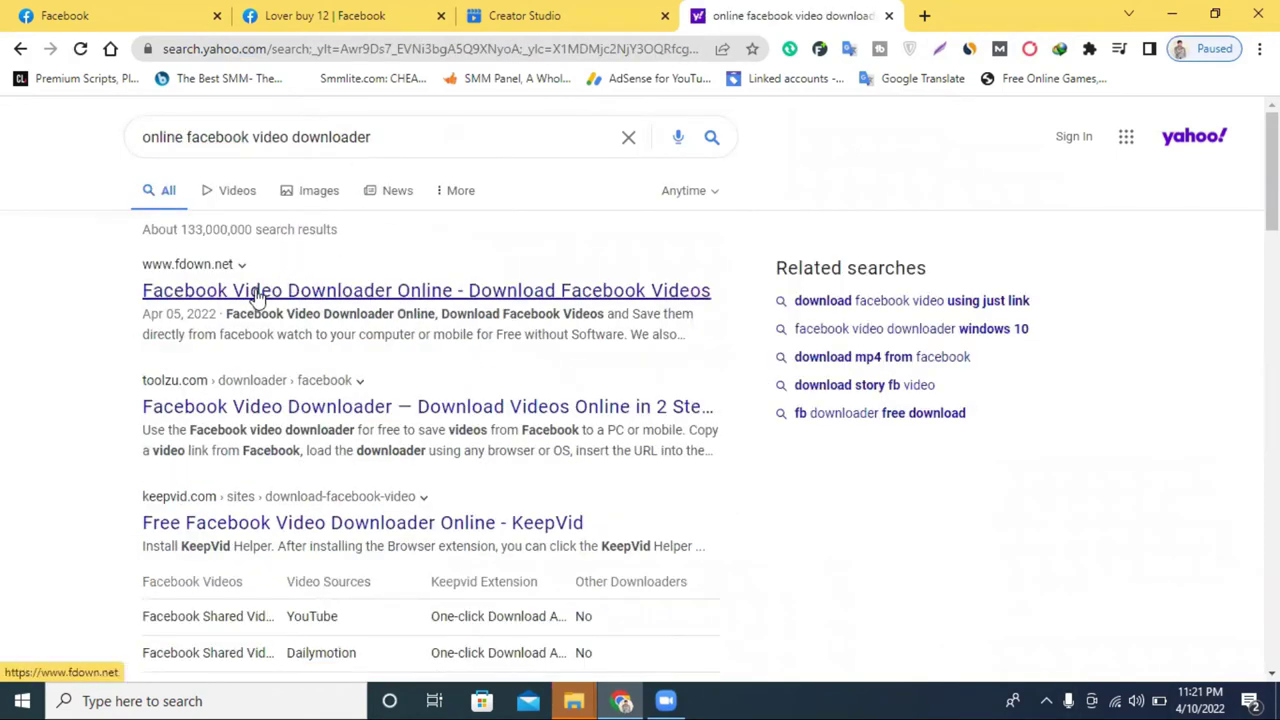
{"action": "scroll", "coordinate": [240, 385], "scroll_direction": "down", "scroll_amount": 2}
{"action": "scroll", "coordinate": [250, 390], "scroll_direction": "up", "scroll_amount": 2}
{"action": "left_click", "coordinate": [270, 288]}
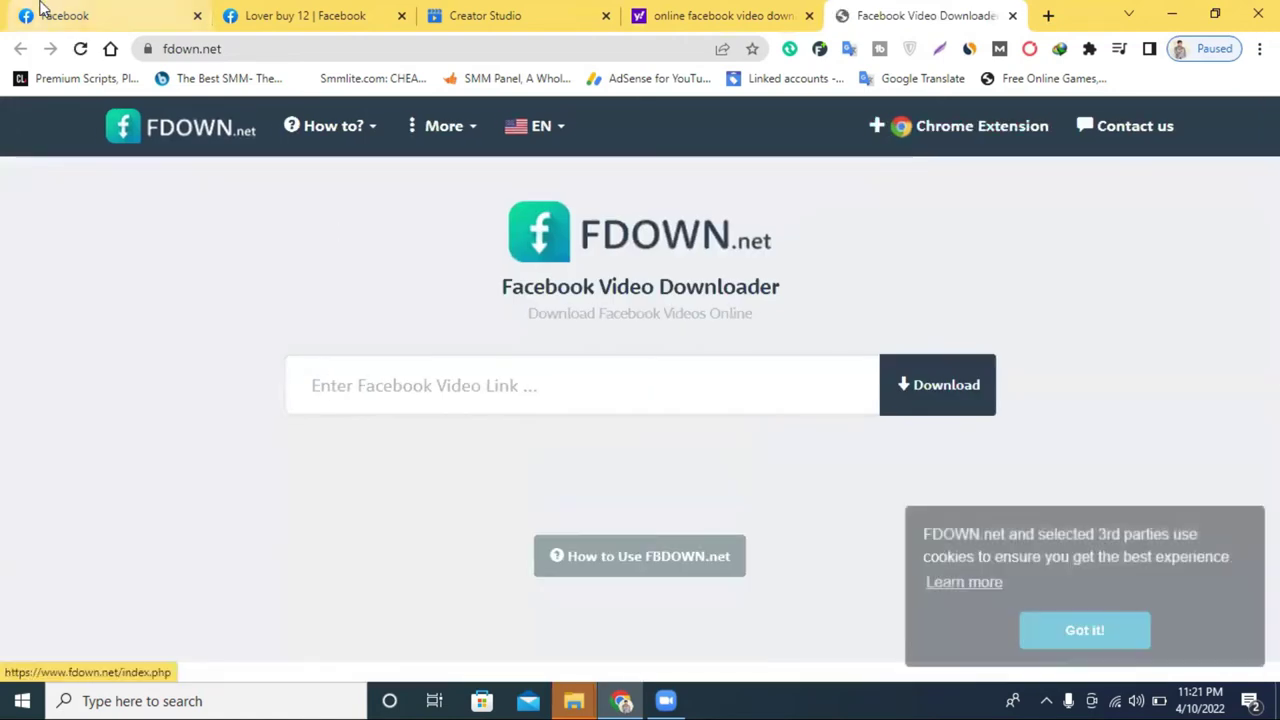
- Copy the "#bahubali #superhit" video's Facebook link and submit it to FDOWN.net for download
{"action": "left_click", "coordinate": [65, 15]}
{"action": "left_click", "coordinate": [251, 48]}
{"action": "right_click", "coordinate": [258, 48]}
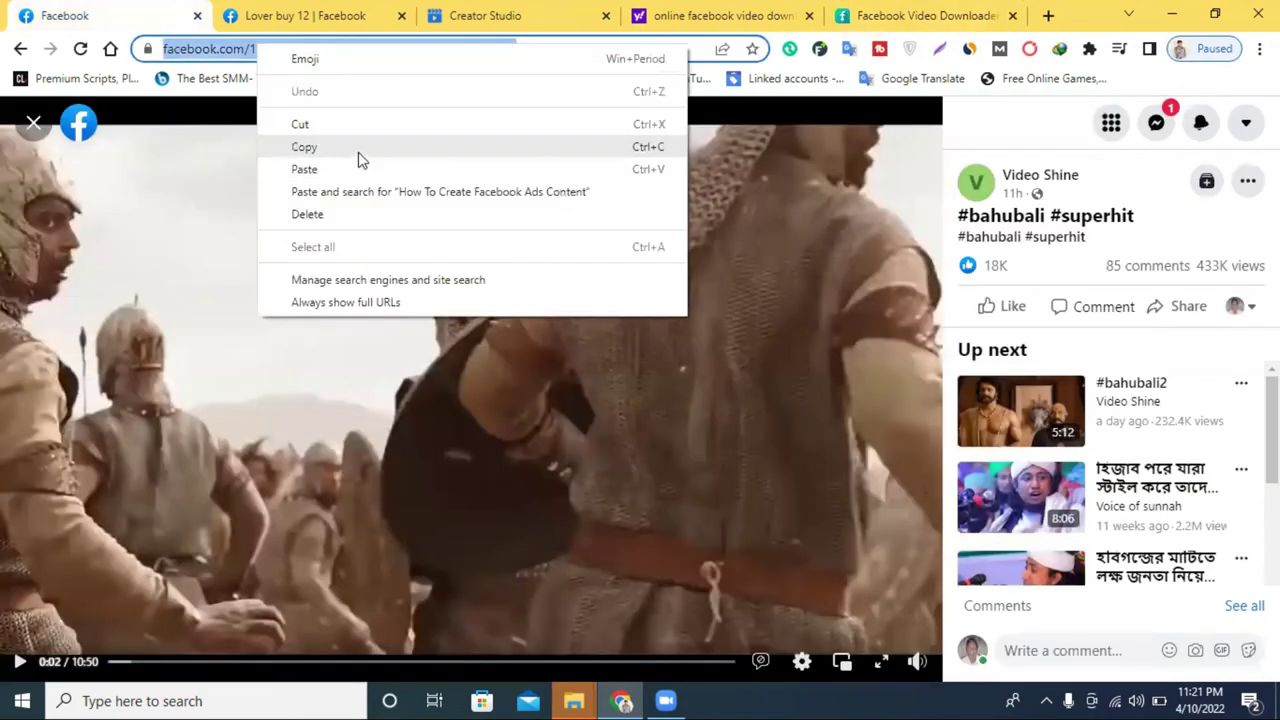
{"action": "left_click", "coordinate": [358, 148]}
{"action": "left_click", "coordinate": [928, 15]}
{"action": "right_click", "coordinate": [584, 385]}
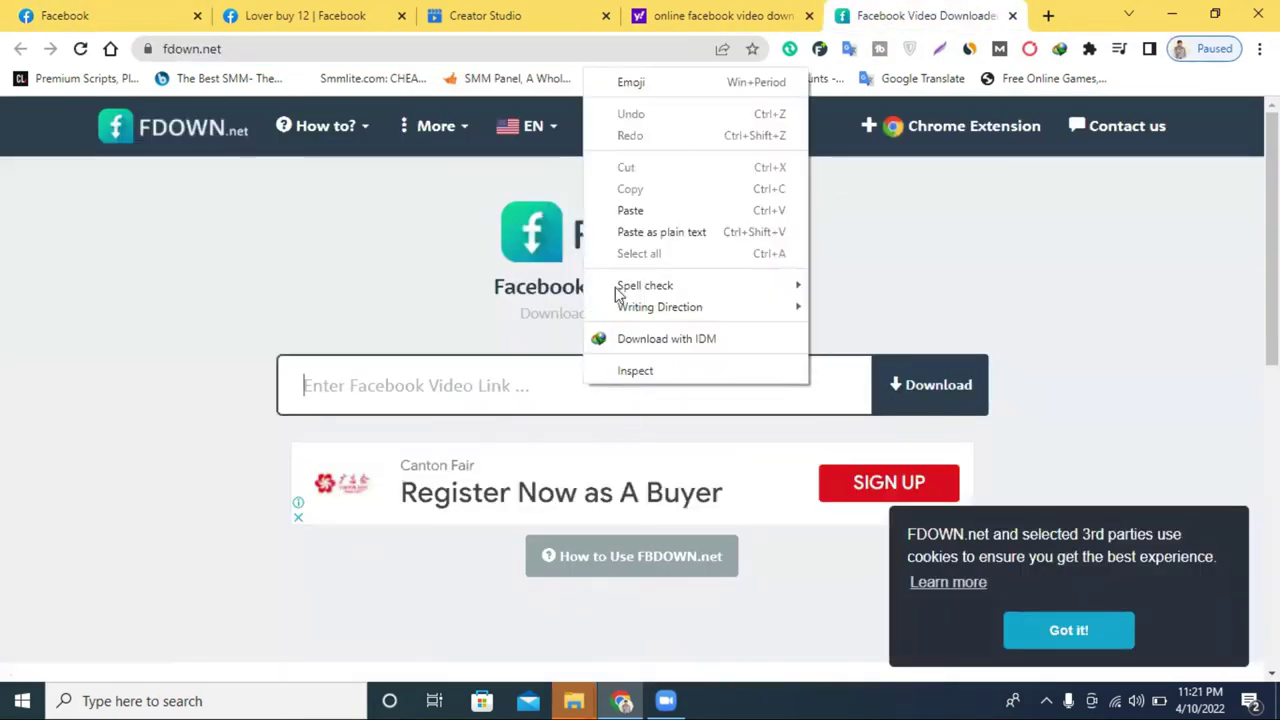
{"action": "left_click", "coordinate": [633, 210]}
{"action": "left_click", "coordinate": [935, 390]}
{"action": "scroll", "coordinate": [909, 370], "scroll_direction": "down", "scroll_amount": 3}
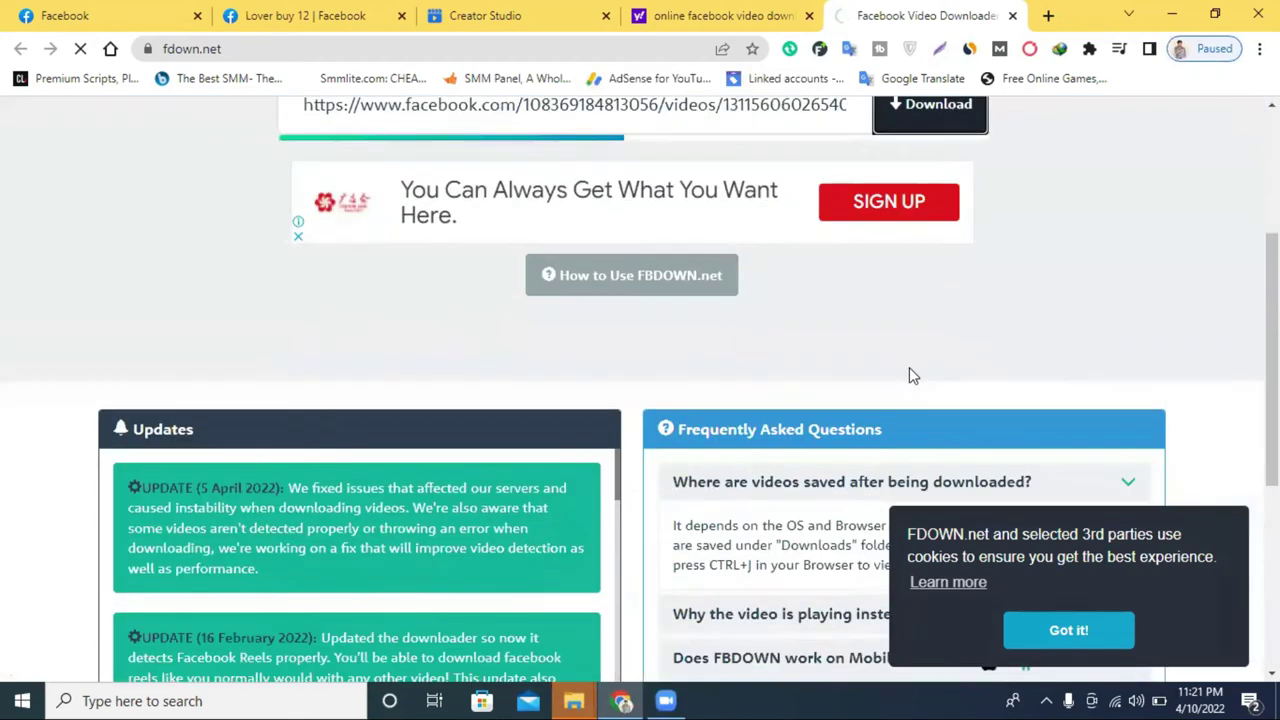
{"action": "scroll", "coordinate": [909, 370], "scroll_direction": "up", "scroll_amount": 2}
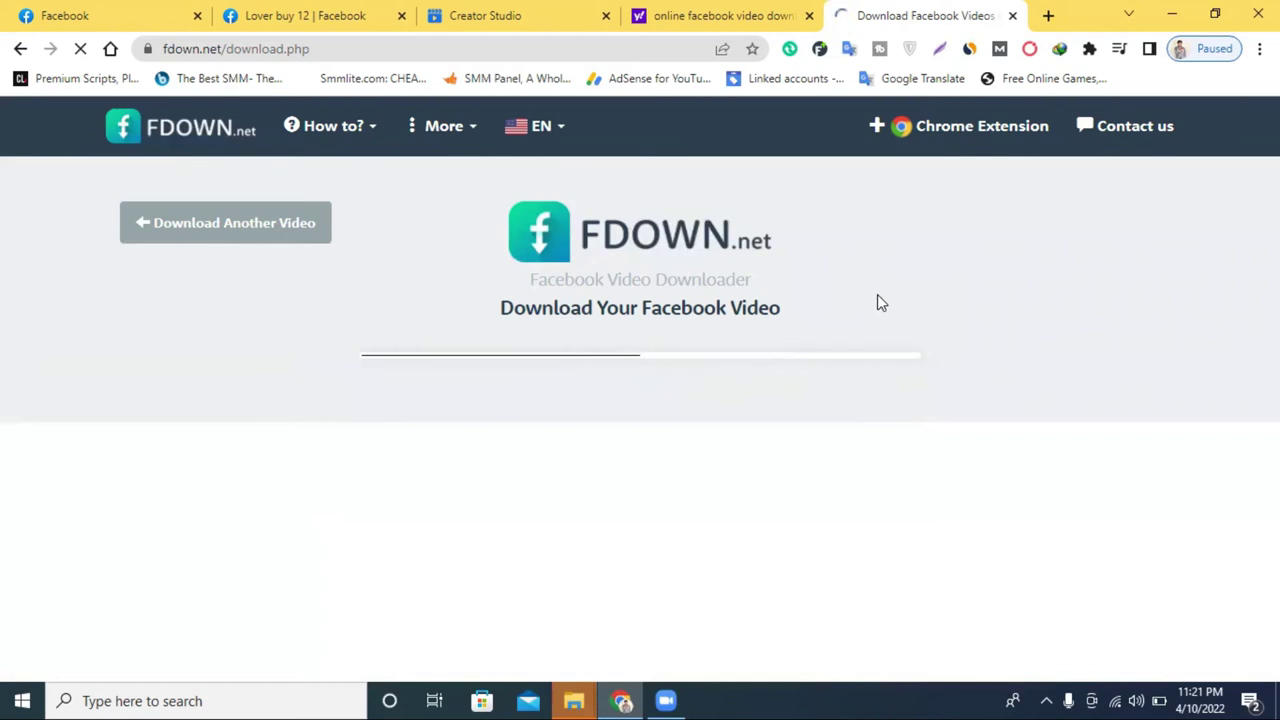
- Download the "#bahubali #superhit" video in HD quality, dismissing the ad and starting the transfer in the download manager
{"action": "left_click", "coordinate": [149, 12]}
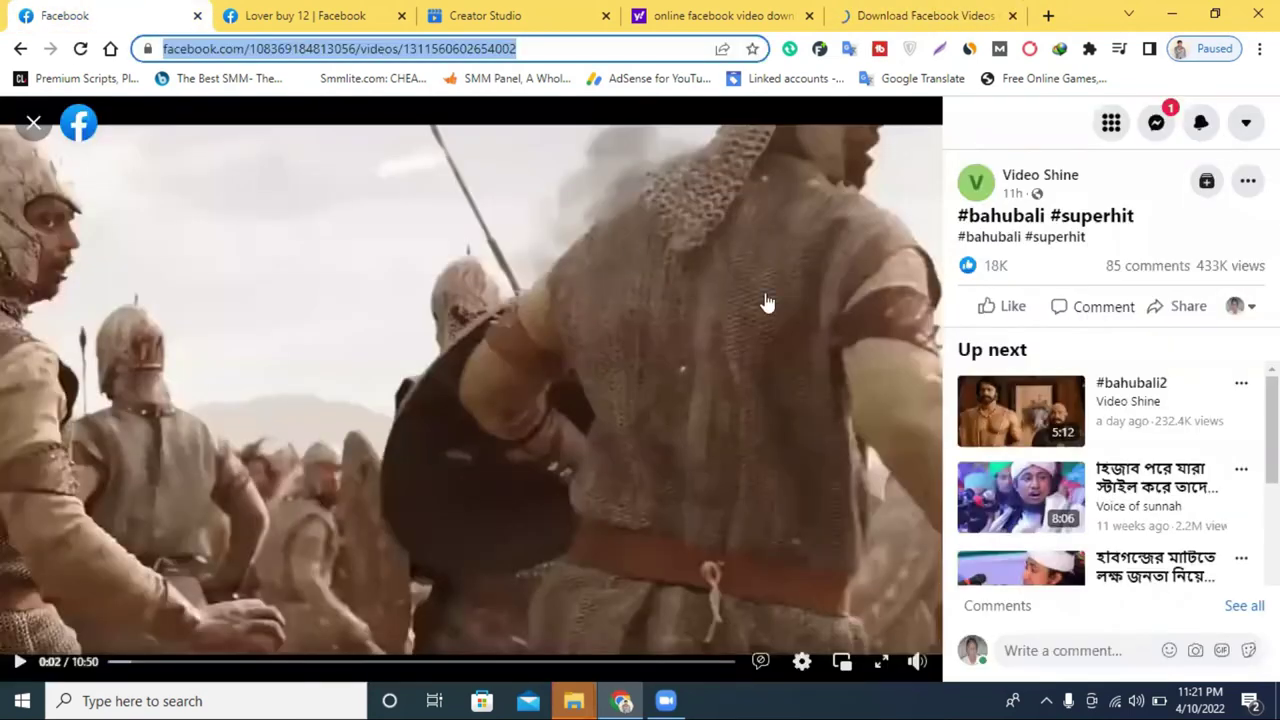
{"action": "left_click_drag", "start_coordinate": [968, 215], "coordinate": [1052, 222]}
{"action": "left_click", "coordinate": [920, 15]}
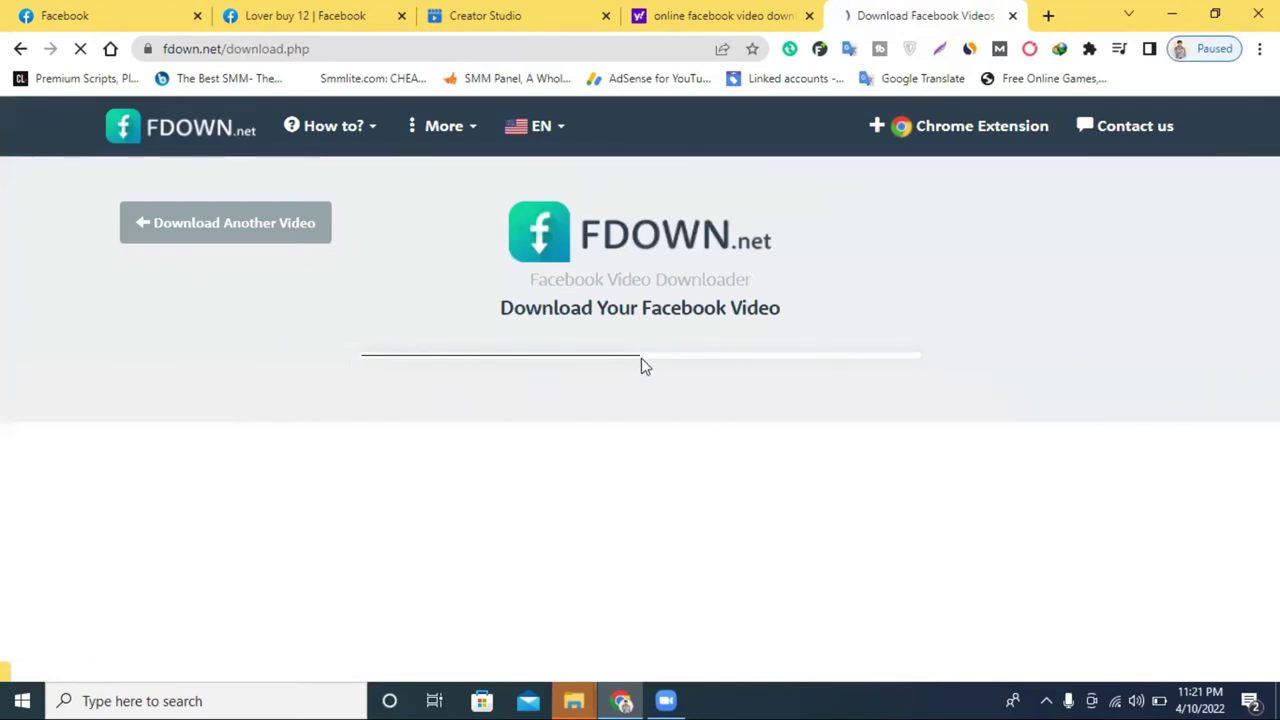
{"action": "scroll", "coordinate": [806, 443], "scroll_direction": "down", "scroll_amount": 2}
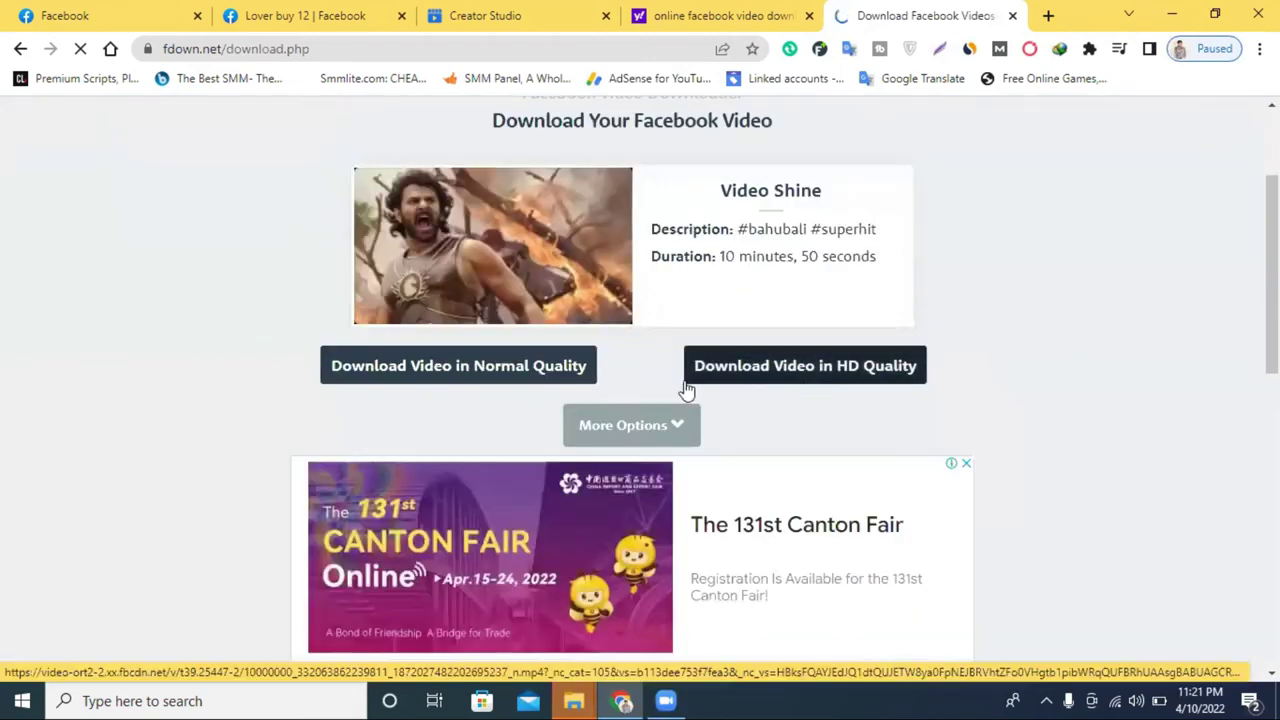
{"action": "left_click", "coordinate": [824, 372]}
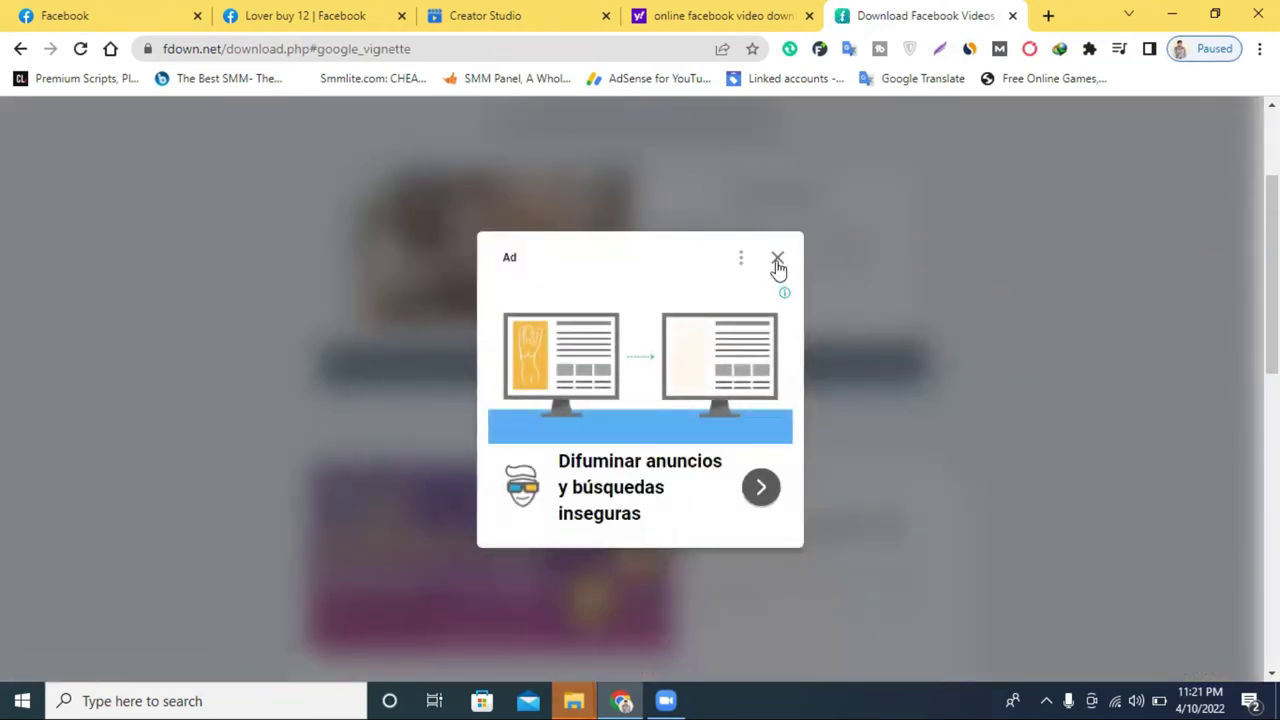
{"action": "left_click", "coordinate": [777, 259]}
{"action": "left_click", "coordinate": [804, 367]}
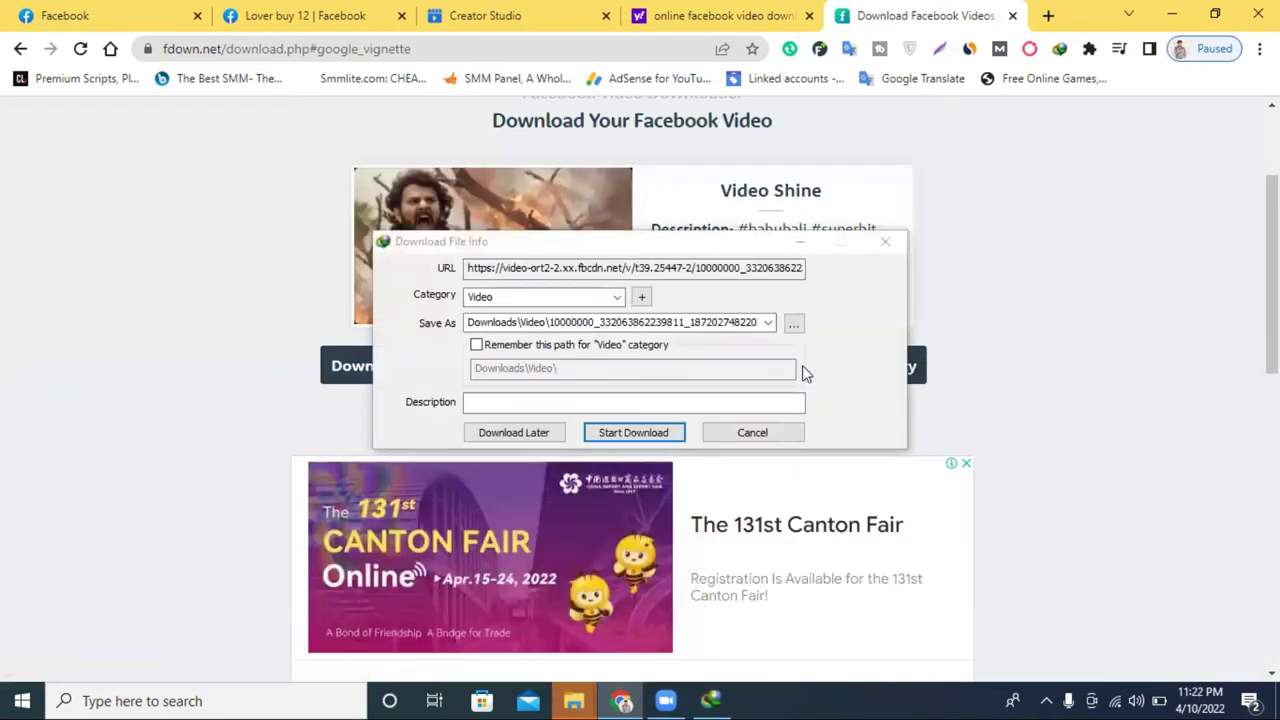
{"action": "key", "text": "Escape"}
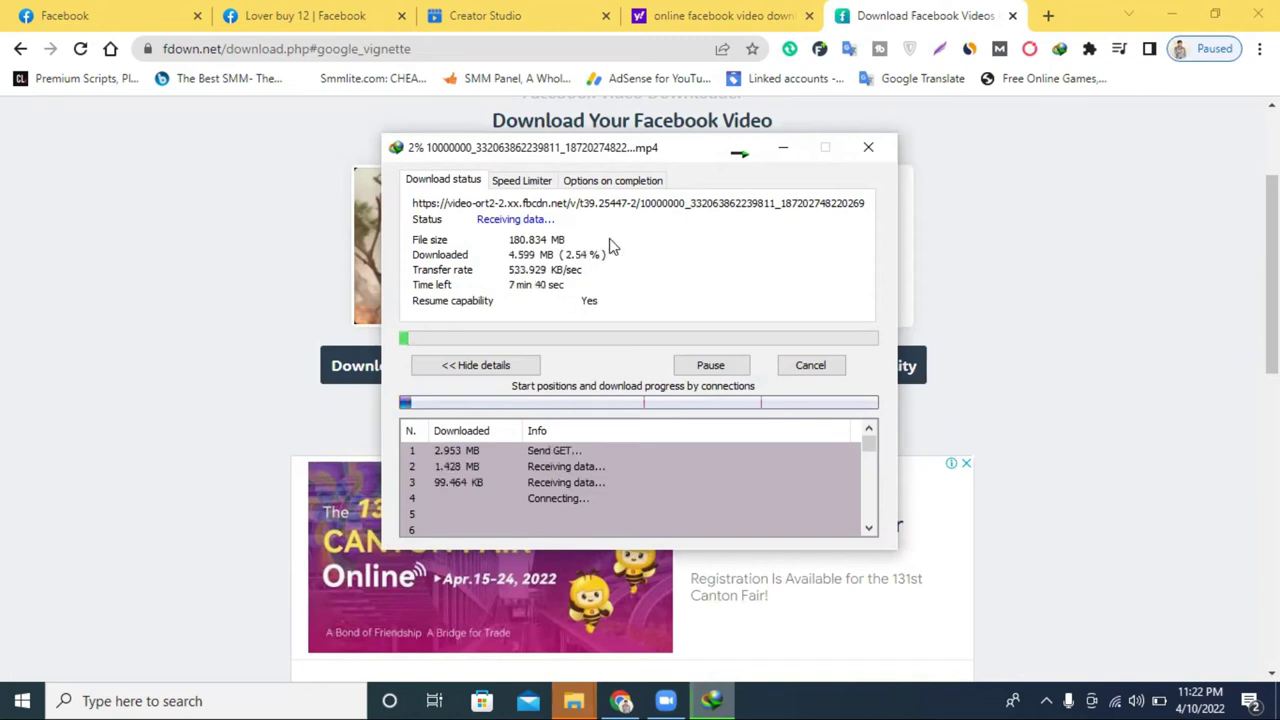
- Close the Yahoo search and FDOWN.net tabs, and check on the running download
{"action": "left_click", "coordinate": [770, 12]}
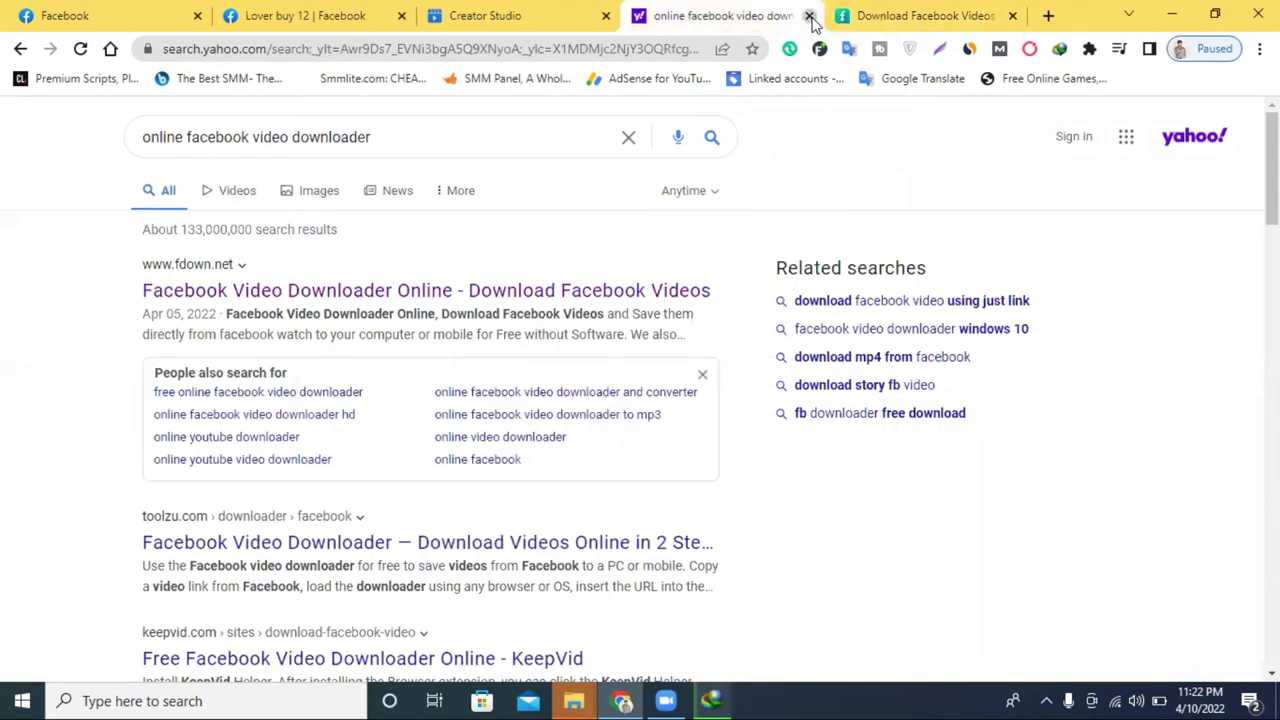
{"action": "left_click", "coordinate": [809, 16]}
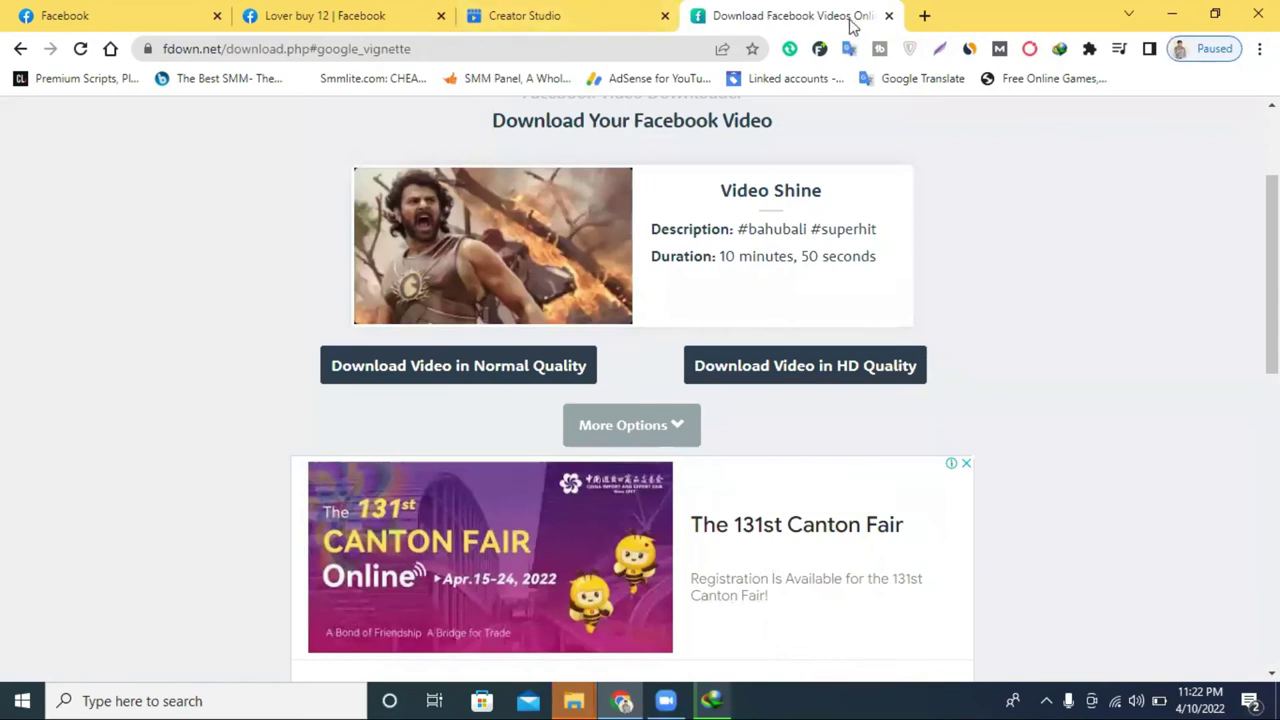
{"action": "left_click", "coordinate": [887, 16]}
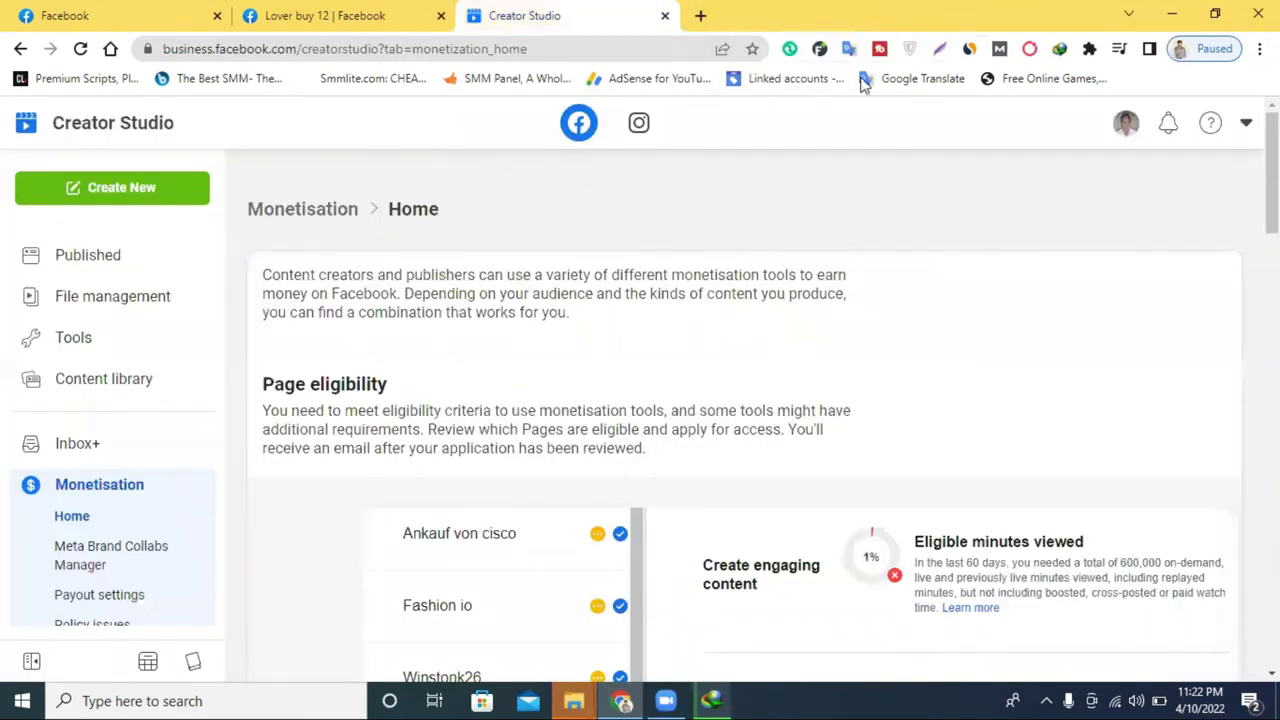
{"action": "left_click", "coordinate": [712, 700]}
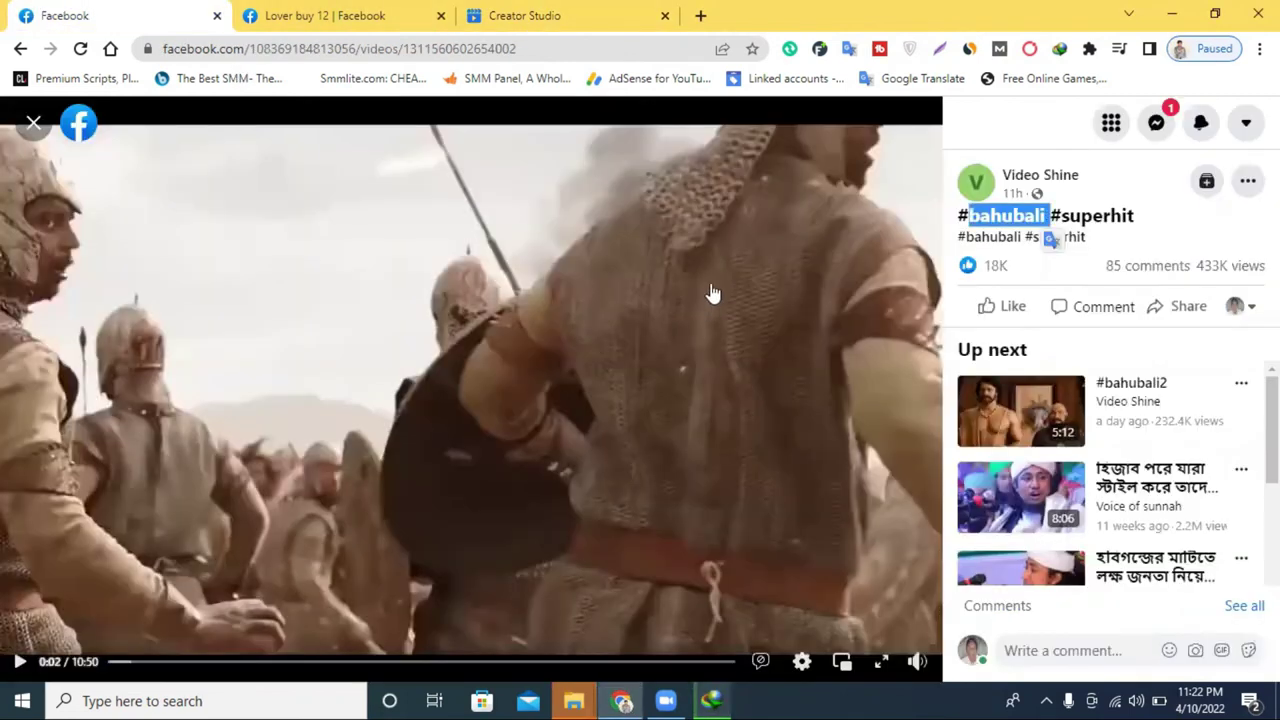
- Leave the full-page video for Video Shine's video list and pause the floating mini player
{"action": "left_click", "coordinate": [34, 126]}
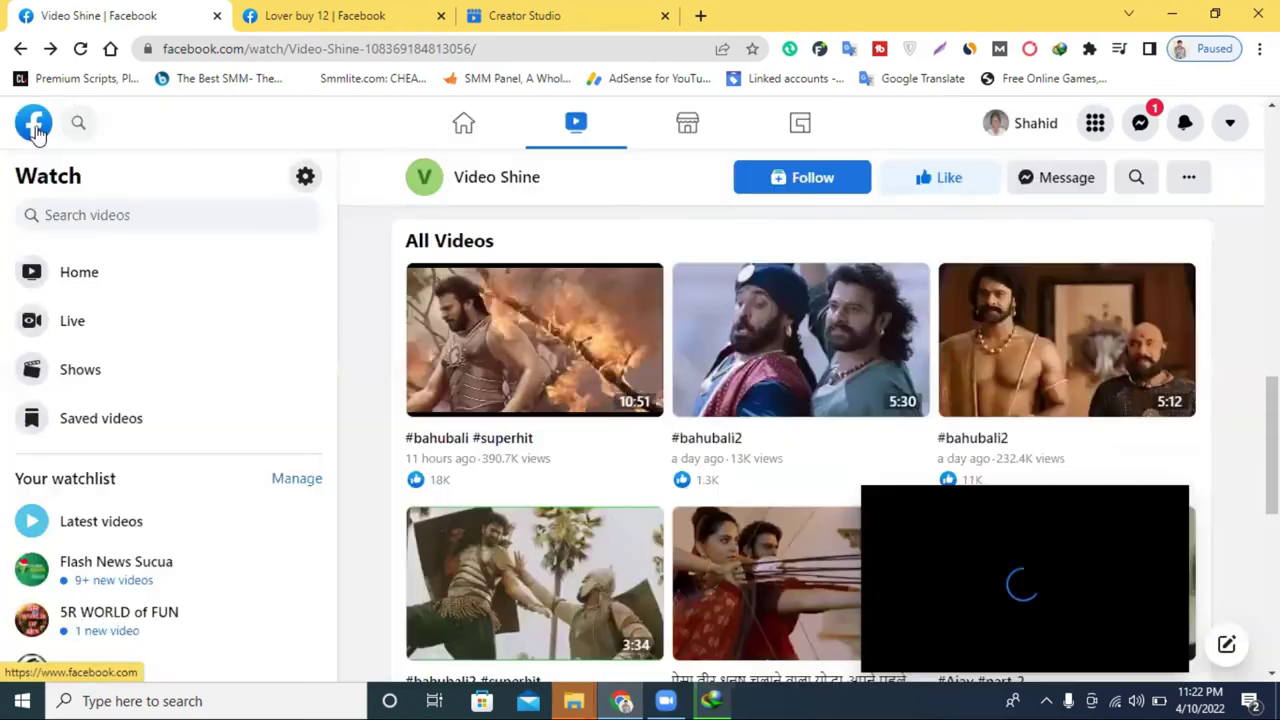
{"action": "scroll", "coordinate": [577, 355], "scroll_direction": "up", "scroll_amount": 3}
{"action": "scroll", "coordinate": [577, 355], "scroll_direction": "down", "scroll_amount": 3}
{"action": "scroll", "coordinate": [577, 355], "scroll_direction": "up", "scroll_amount": 3}
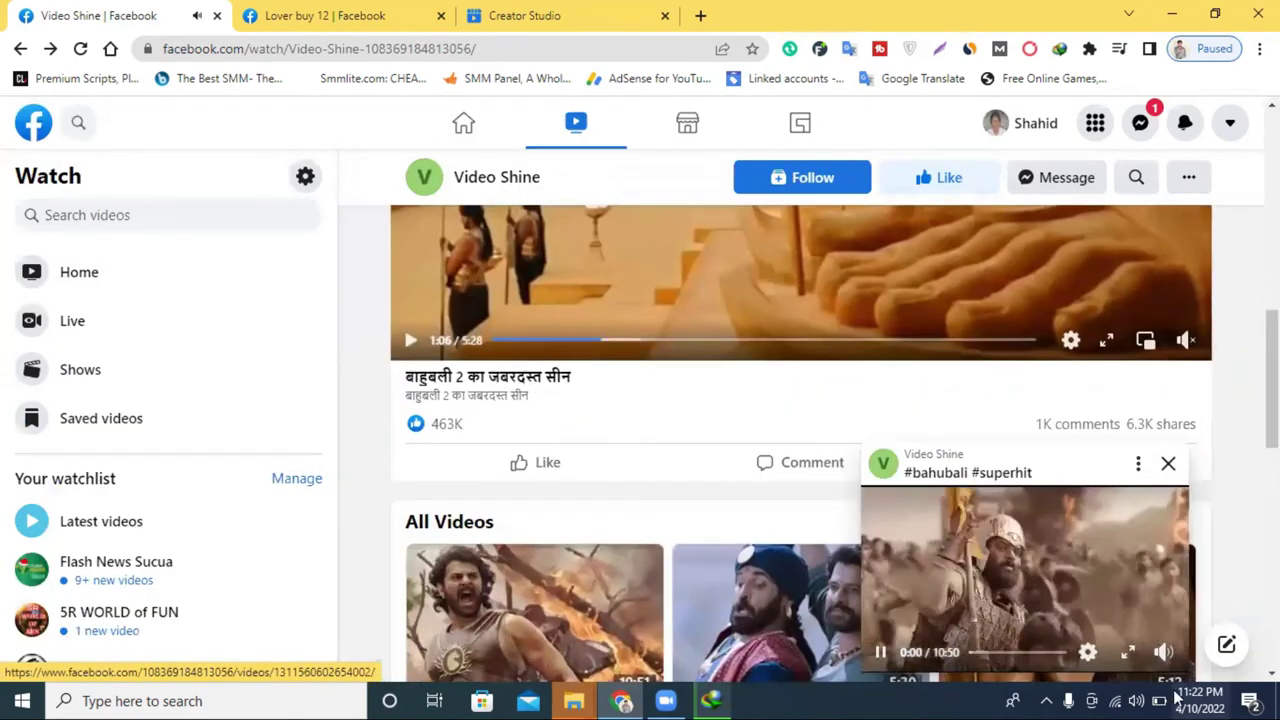
{"action": "left_click", "coordinate": [881, 652]}
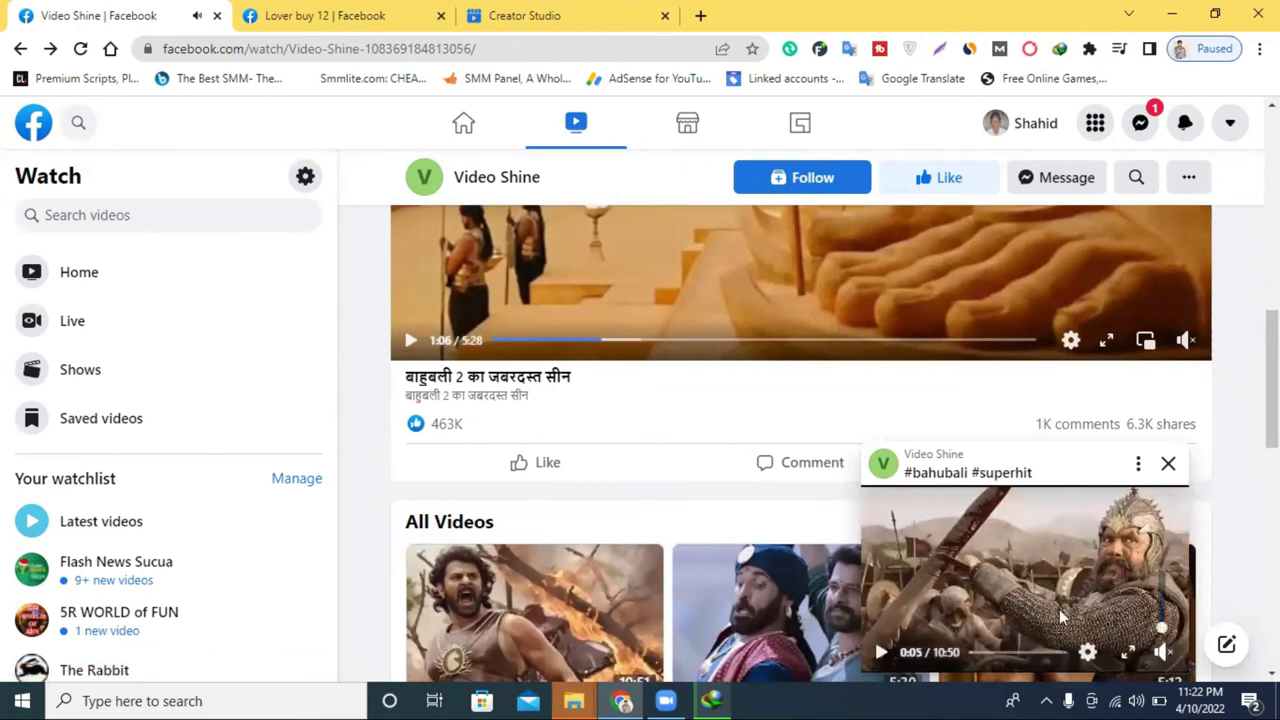
- Open the Facebook Watch home feed in a new browser tab
{"action": "scroll", "coordinate": [575, 330], "scroll_direction": "up", "scroll_amount": 3}
{"action": "right_click", "coordinate": [575, 130]}
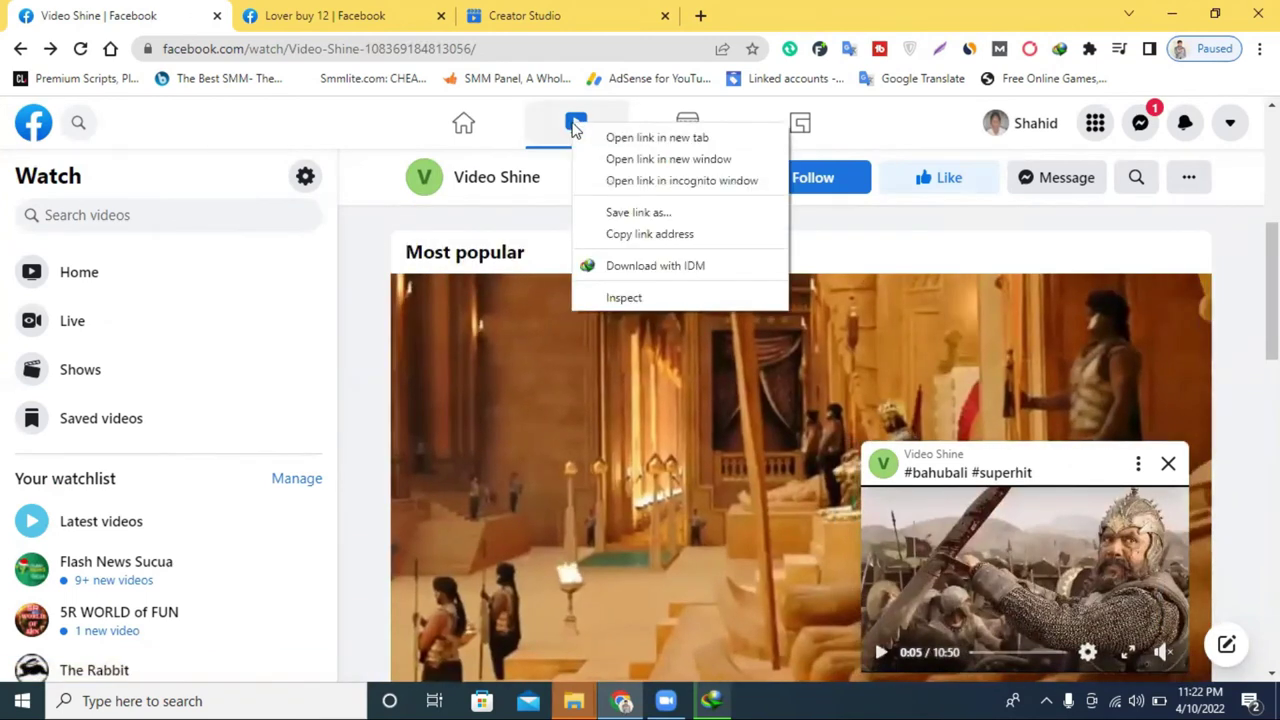
{"action": "left_click", "coordinate": [600, 134]}
{"action": "left_click", "coordinate": [310, 16]}
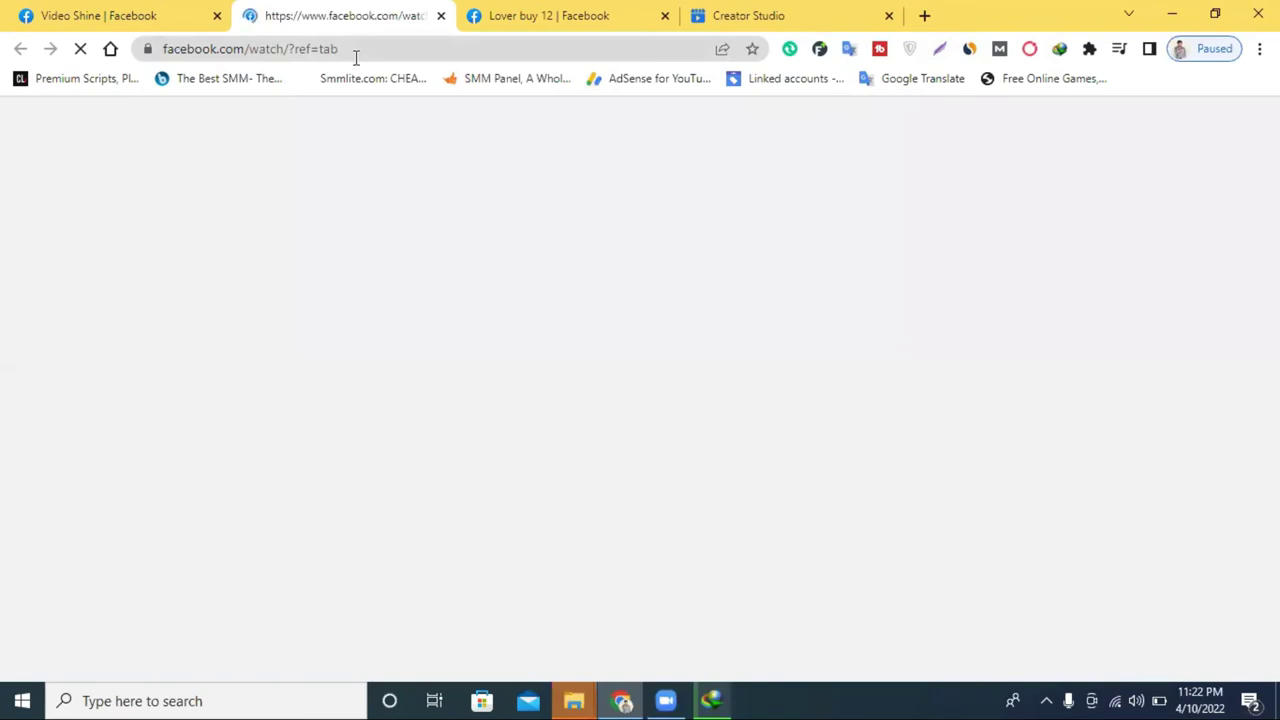
{"action": "left_click", "coordinate": [543, 12]}
{"action": "left_click", "coordinate": [797, 12]}
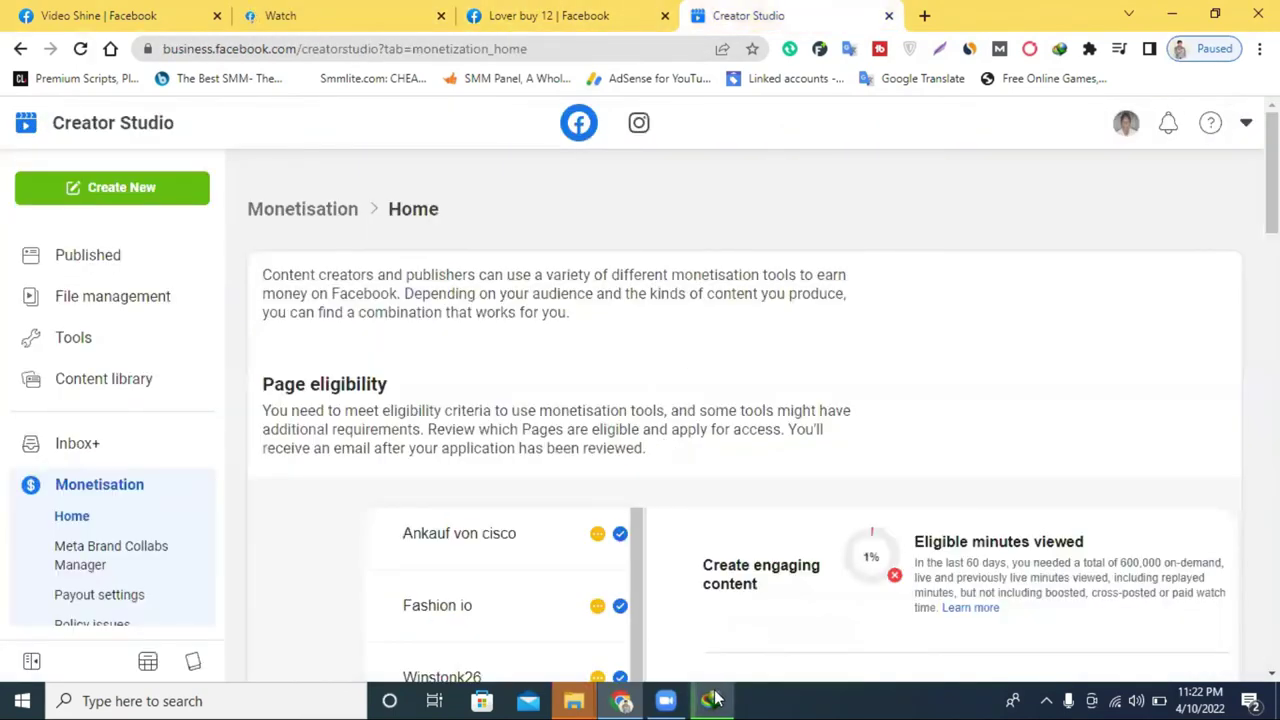
{"action": "left_click", "coordinate": [711, 700]}
{"action": "left_click", "coordinate": [312, 10]}
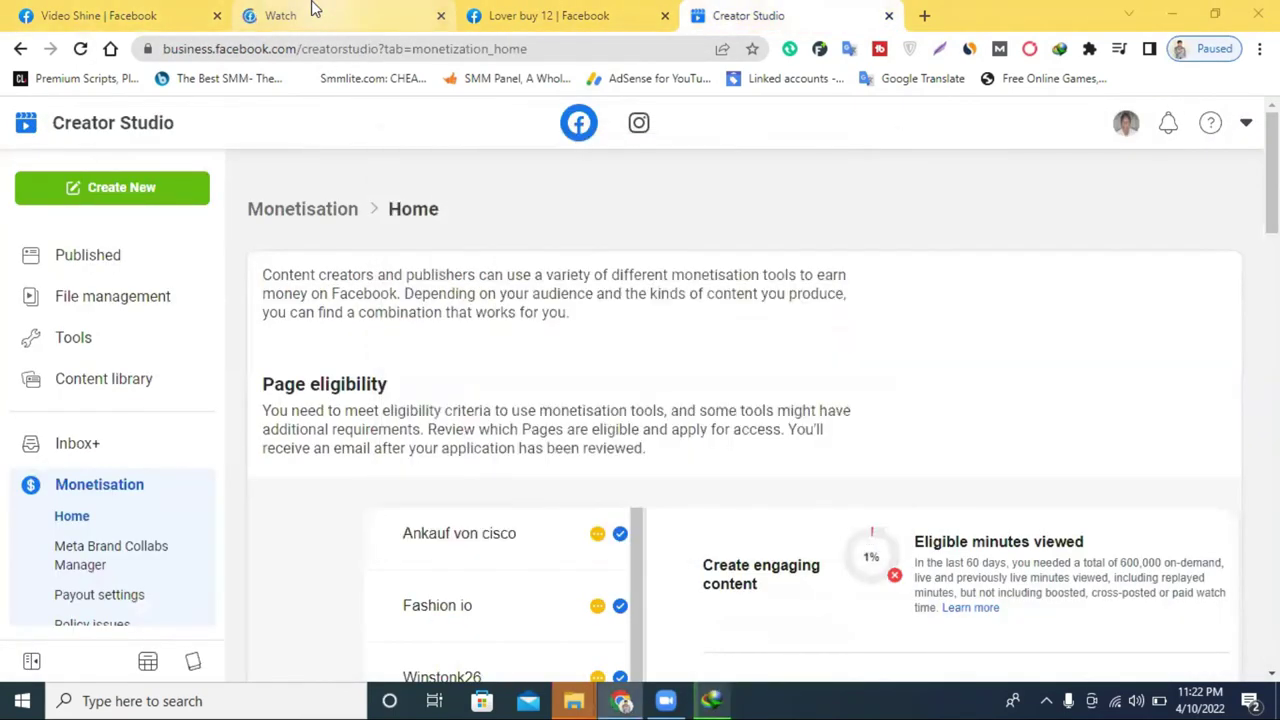
{"action": "left_click", "coordinate": [126, 12]}
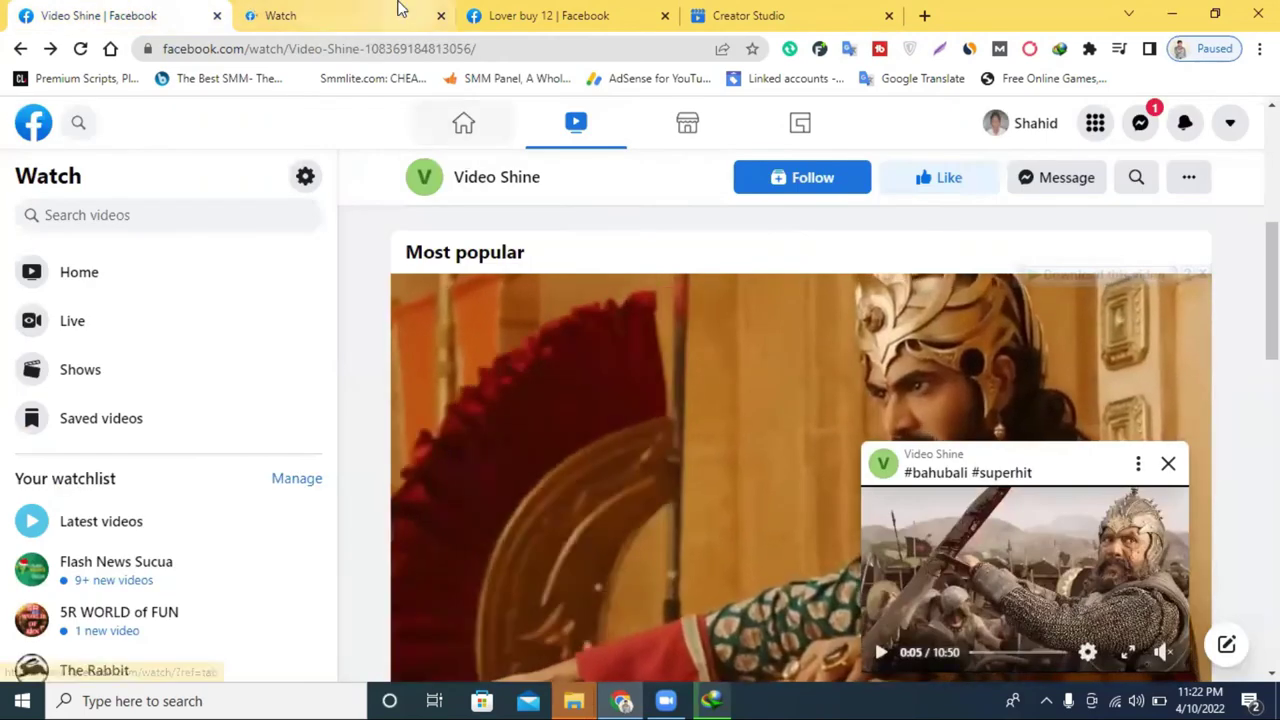
{"action": "left_click", "coordinate": [395, 12]}
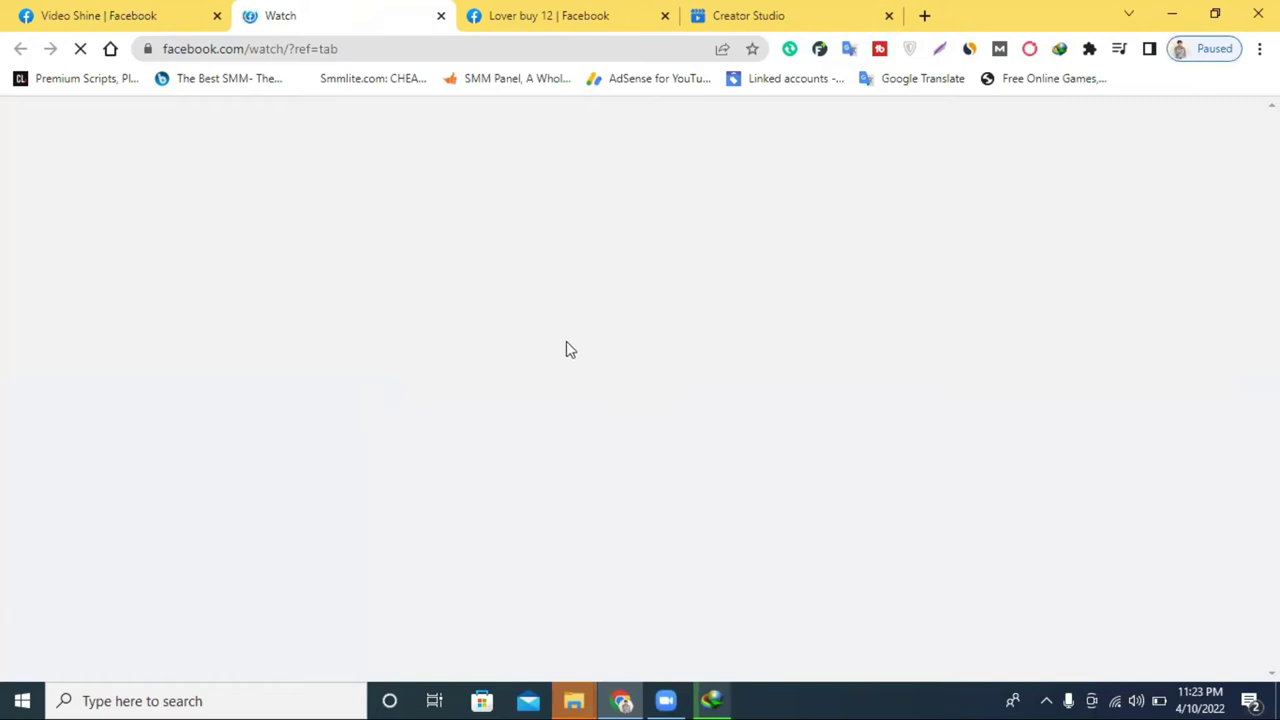
- Examine the upload dates and view counts of the videos in Video Shine's All Videos list
{"action": "left_click", "coordinate": [77, 12]}
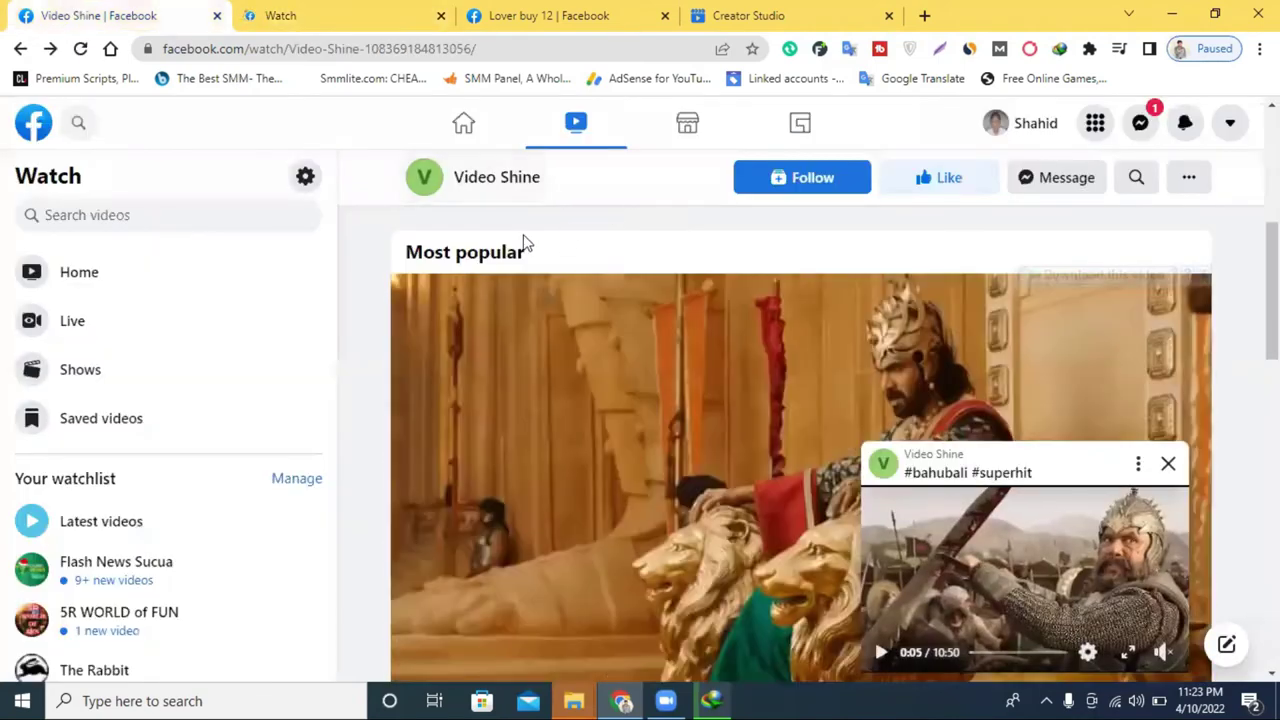
{"action": "scroll", "coordinate": [510, 280], "scroll_direction": "down", "scroll_amount": 5}
{"action": "scroll", "coordinate": [539, 293], "scroll_direction": "down", "scroll_amount": 2}
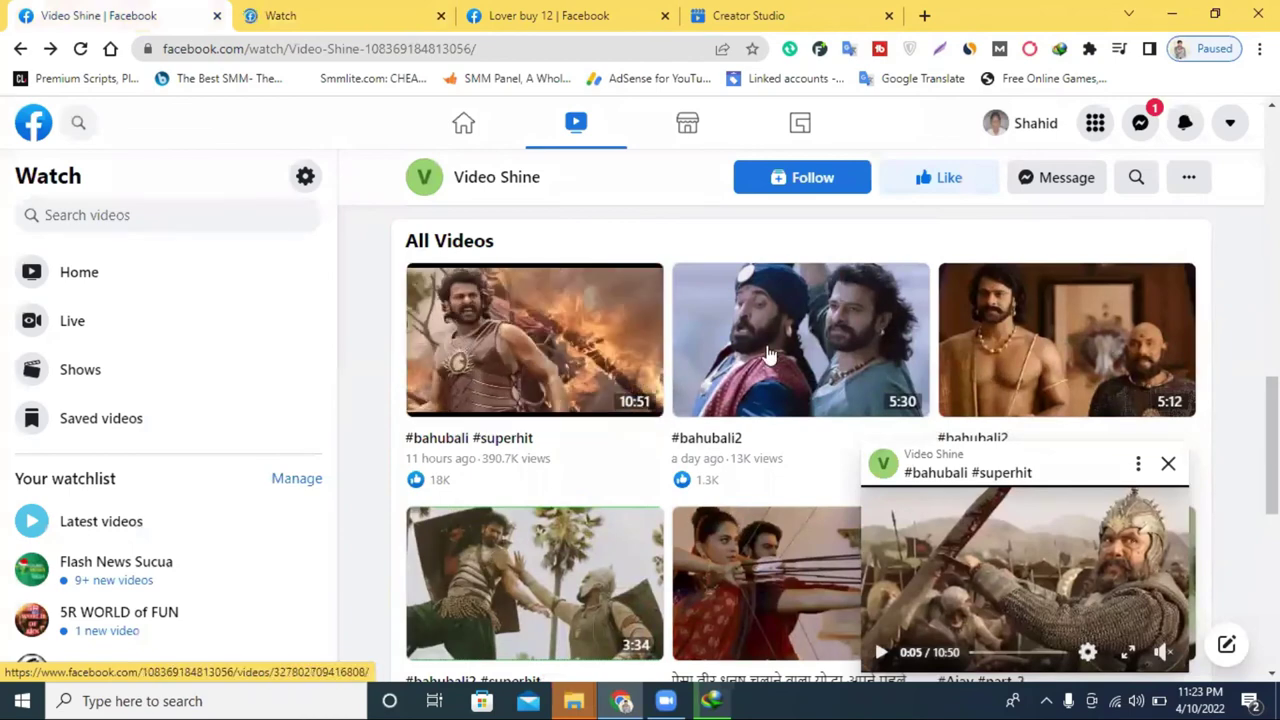
{"action": "scroll", "coordinate": [1000, 375], "scroll_direction": "down", "scroll_amount": 4}
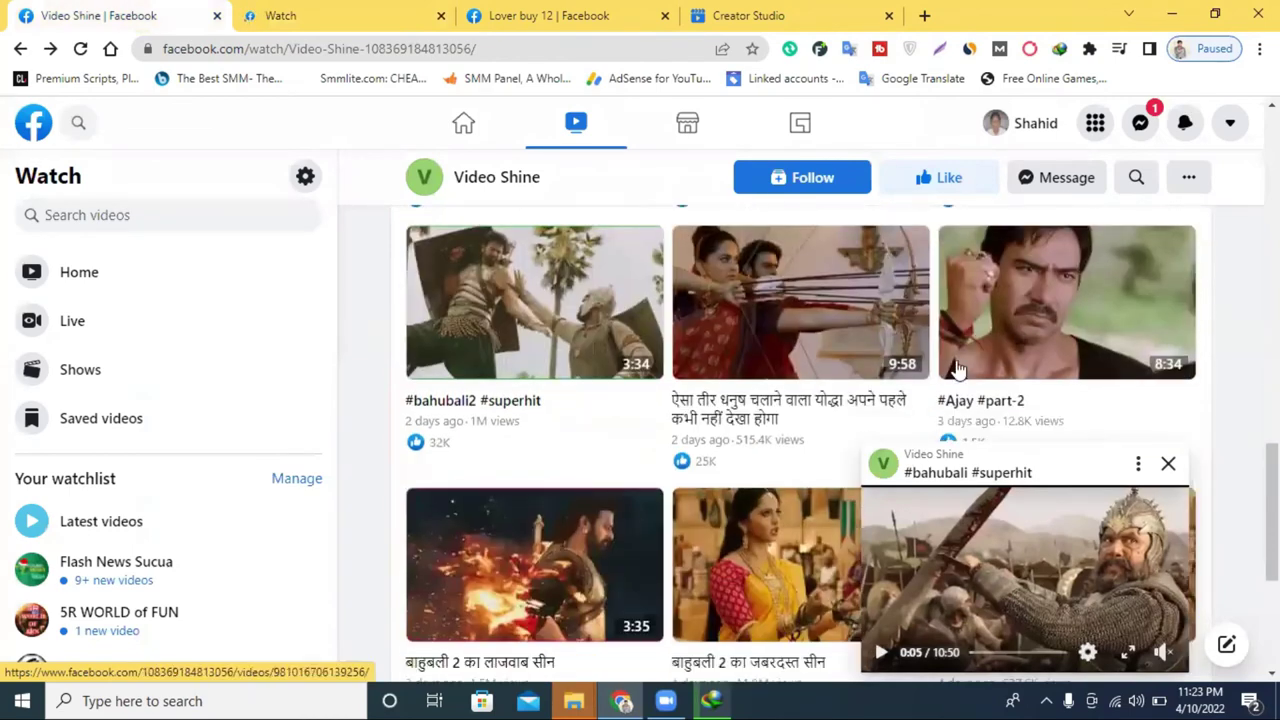
{"action": "scroll", "coordinate": [727, 395], "scroll_direction": "down", "scroll_amount": 4}
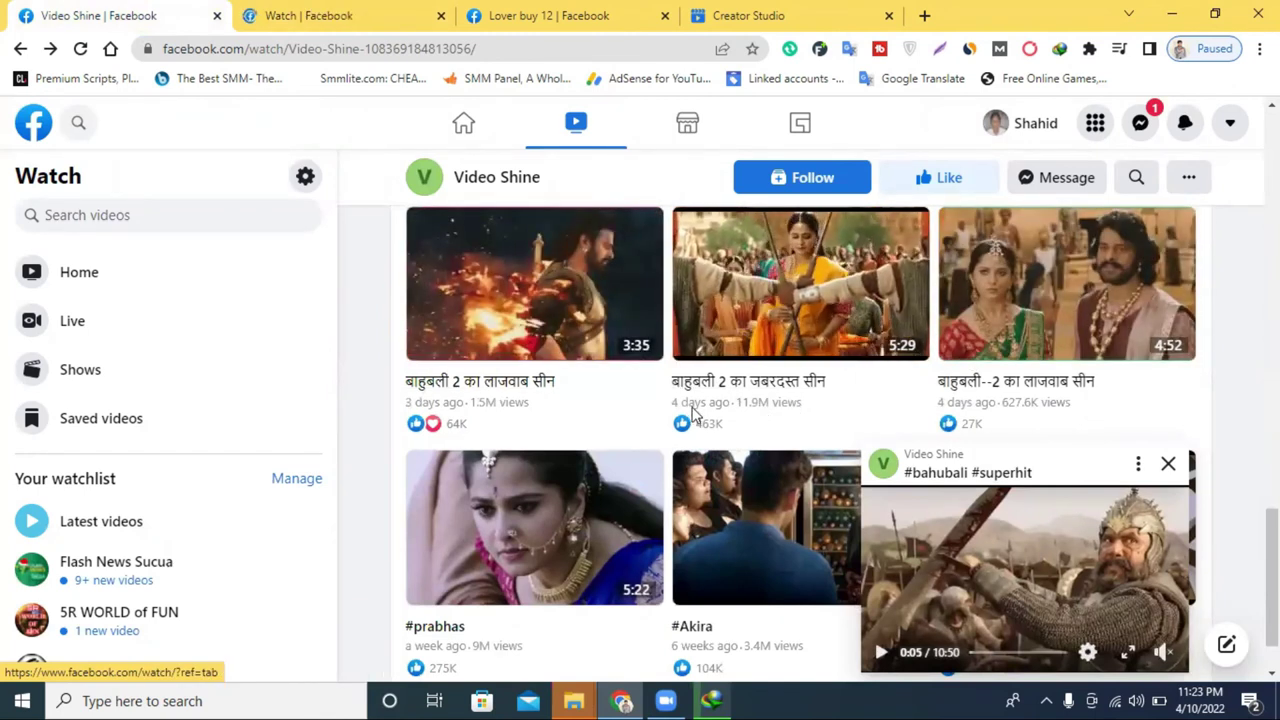
{"action": "mouse_move", "coordinate": [694, 414]}
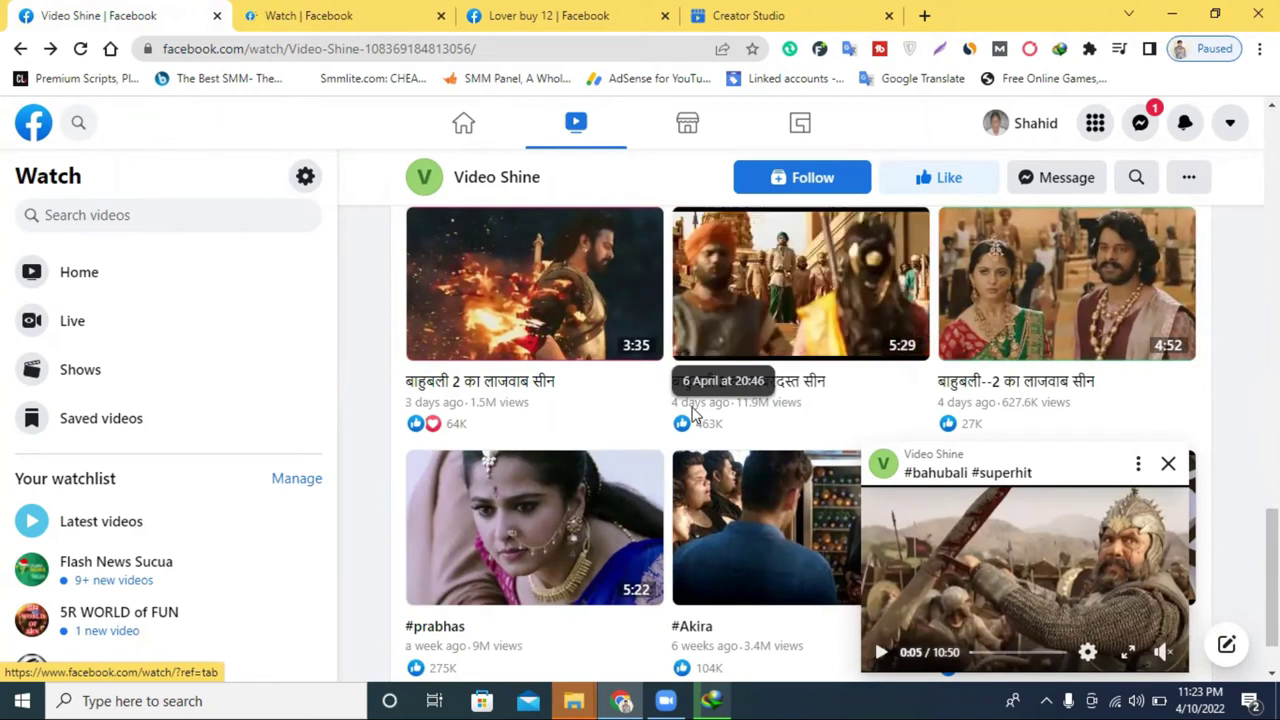
- Examine the recommended videos and their view counts in the Facebook Watch home feed, down to Voice of sunnah's 12 March post
{"action": "left_click", "coordinate": [298, 10]}
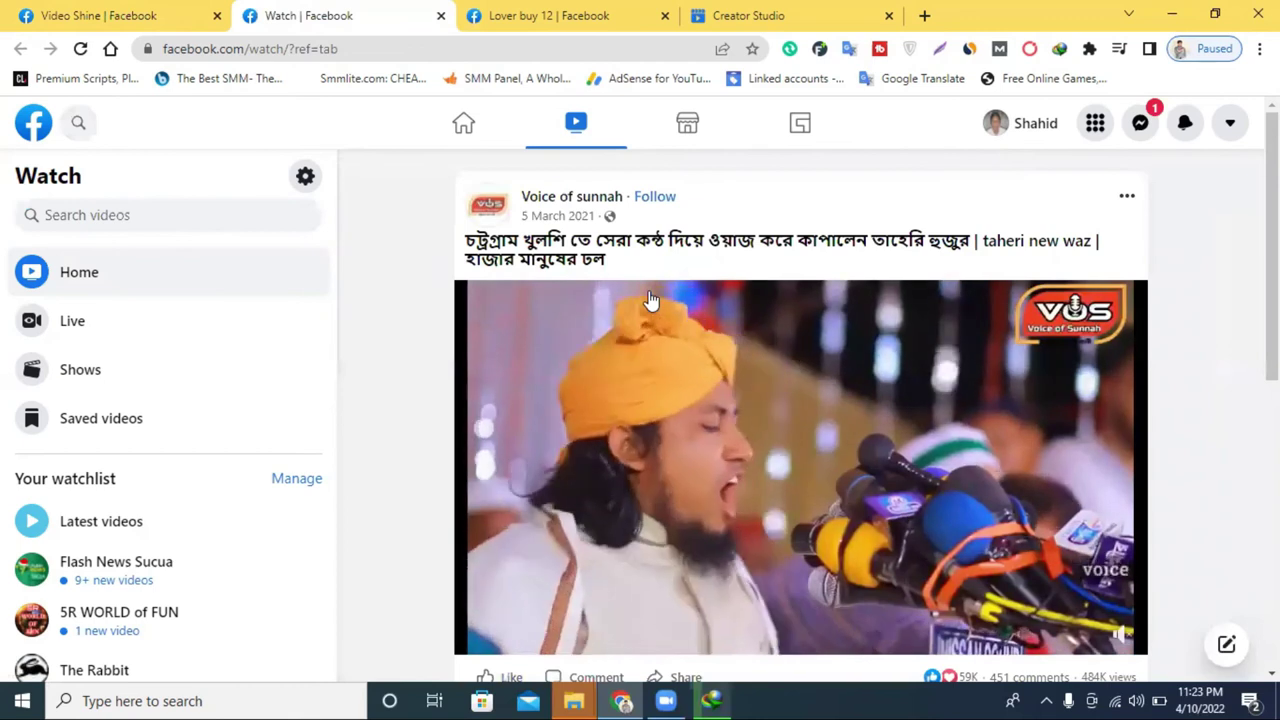
{"action": "scroll", "coordinate": [740, 424], "scroll_direction": "down", "scroll_amount": 3}
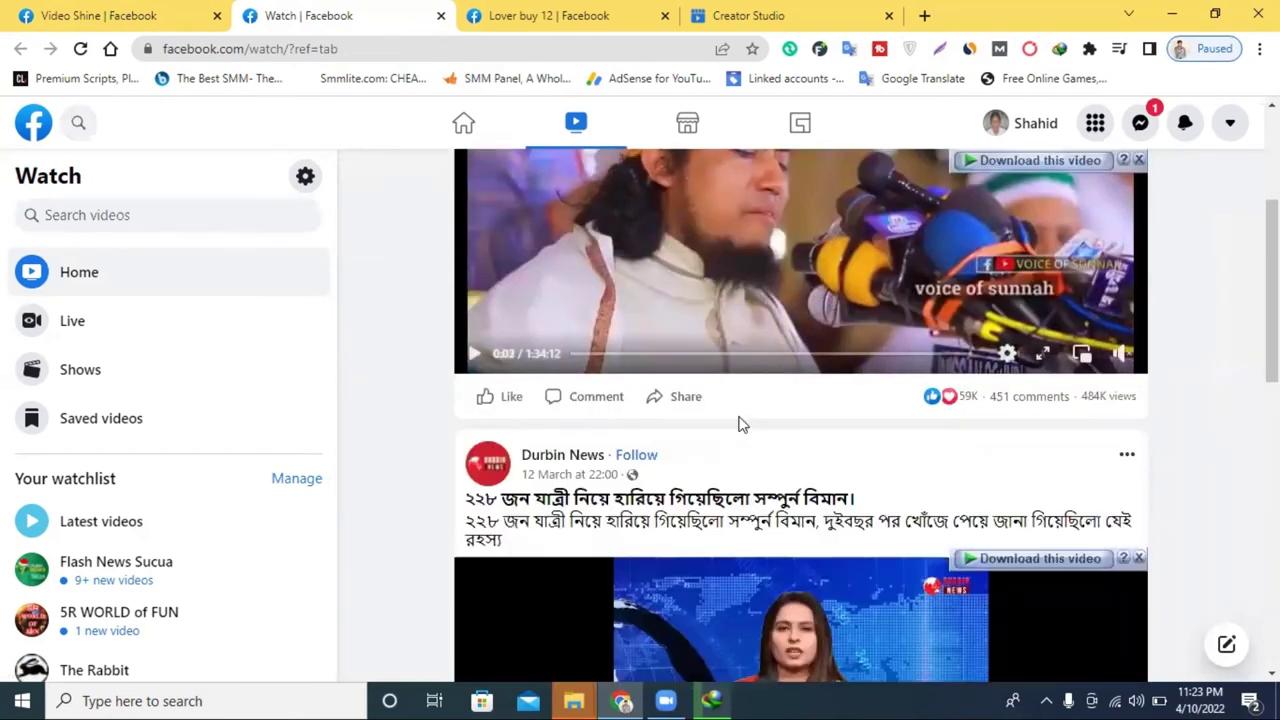
{"action": "scroll", "coordinate": [740, 424], "scroll_direction": "down", "scroll_amount": 3}
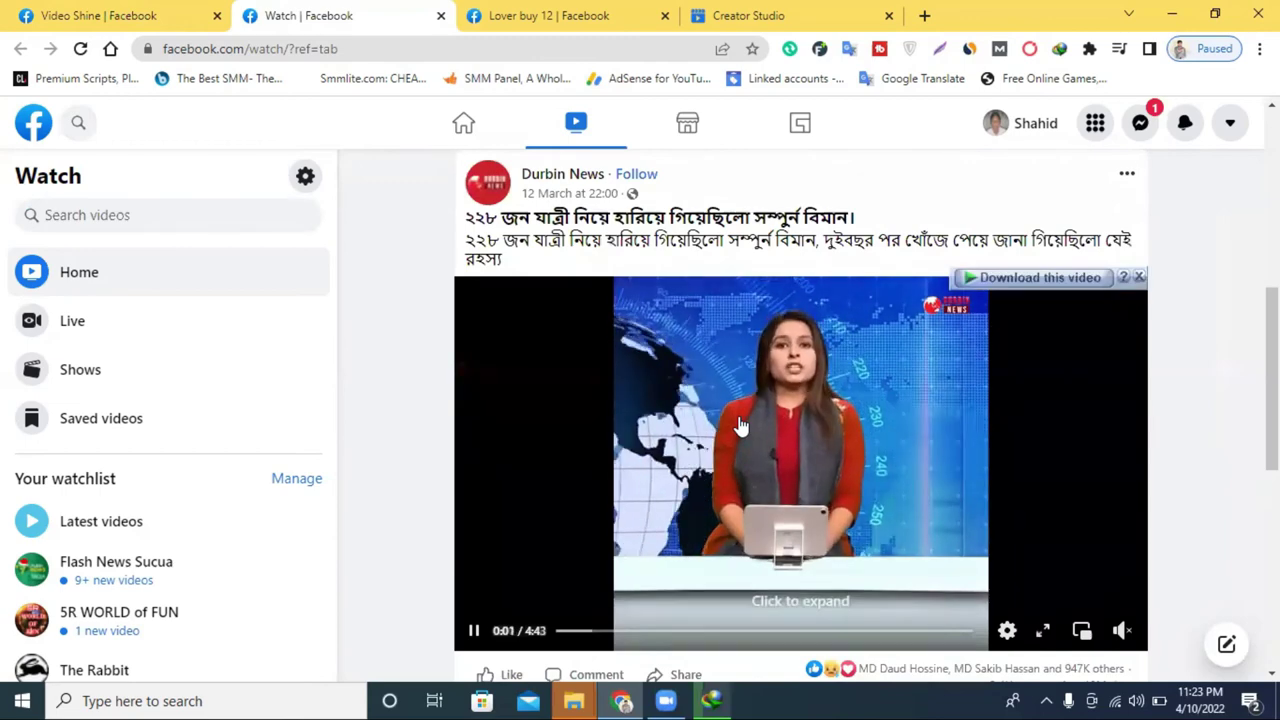
{"action": "scroll", "coordinate": [740, 424], "scroll_direction": "down", "scroll_amount": 7}
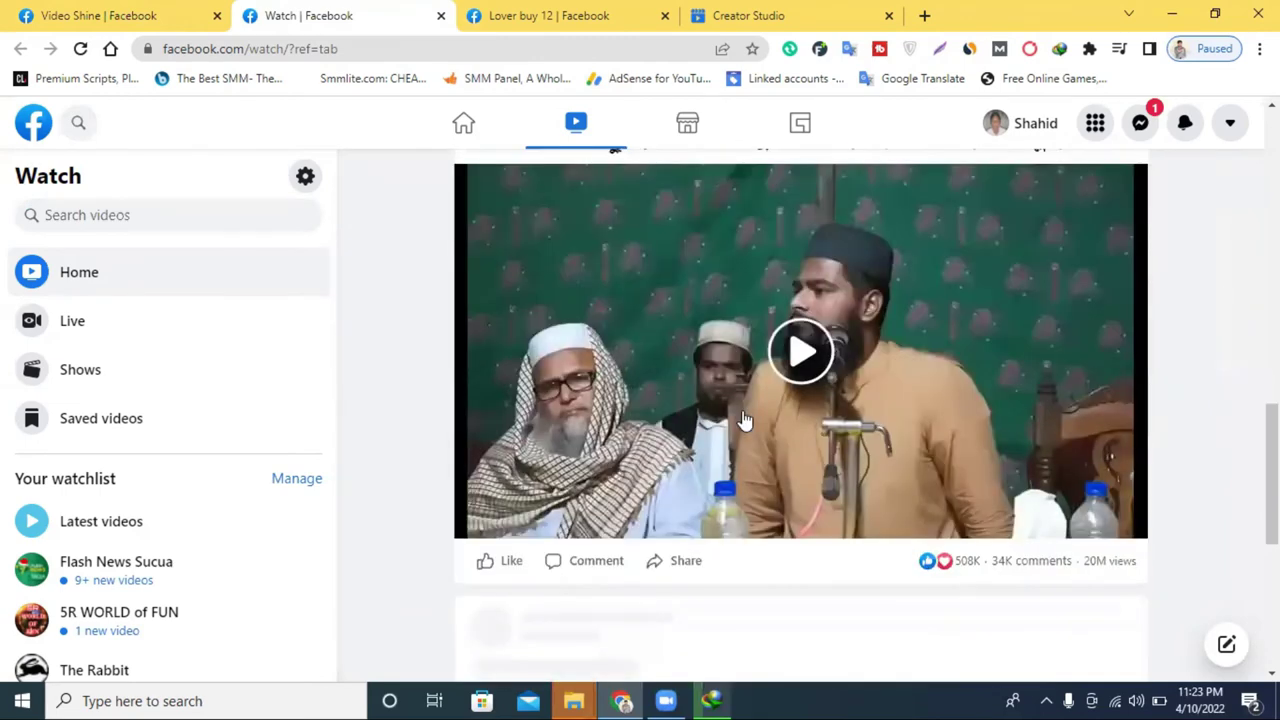
{"action": "scroll", "coordinate": [742, 420], "scroll_direction": "down", "scroll_amount": 1}
{"action": "scroll", "coordinate": [742, 420], "scroll_direction": "down", "scroll_amount": 9}
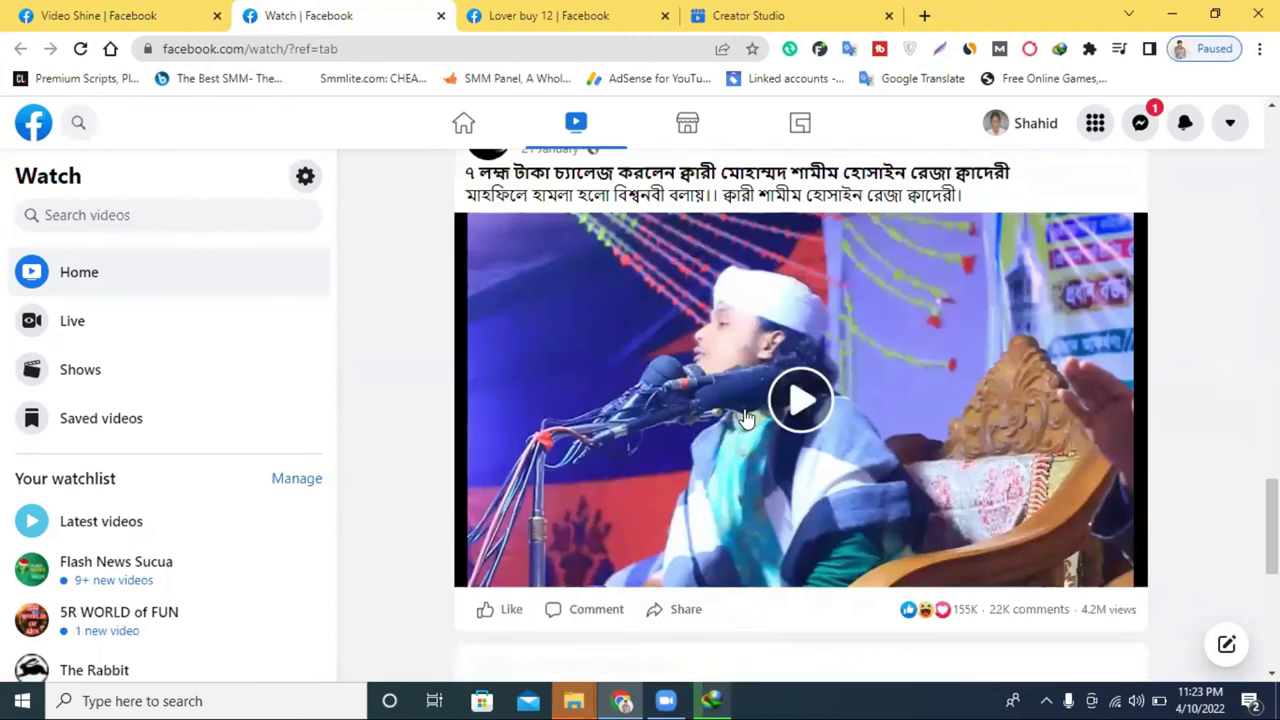
{"action": "scroll", "coordinate": [744, 416], "scroll_direction": "down", "scroll_amount": 4}
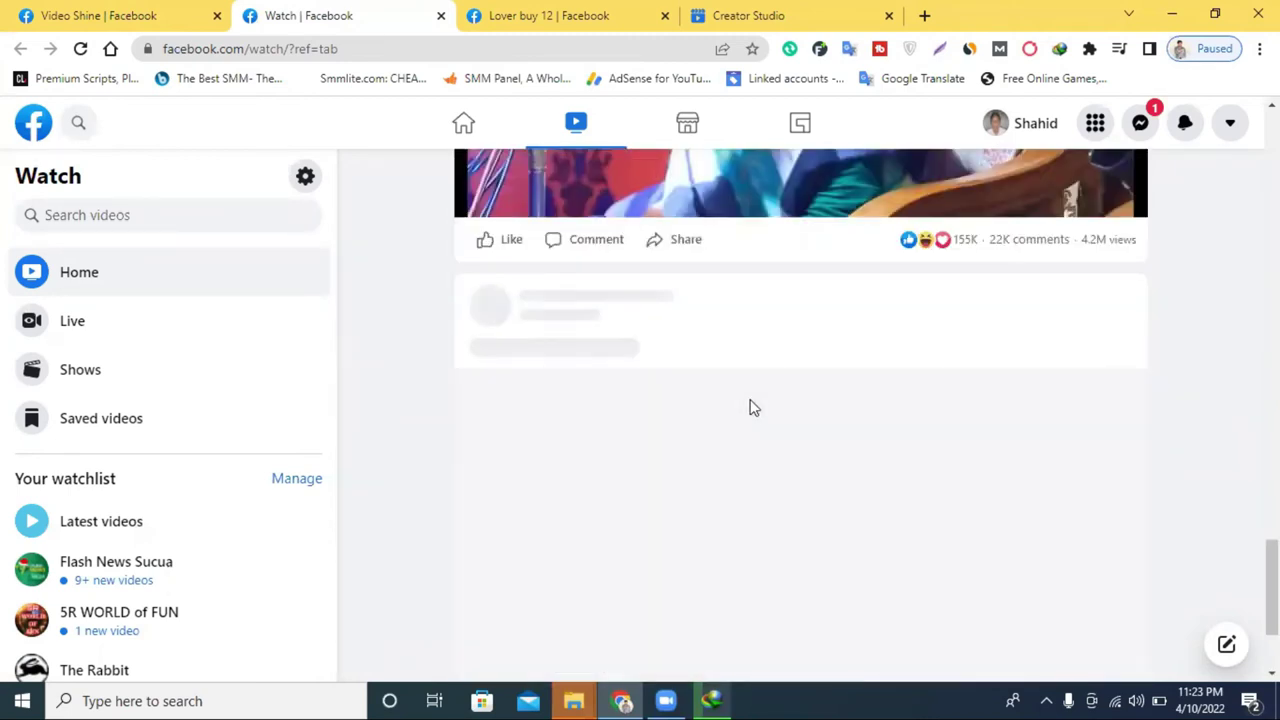
{"action": "scroll", "coordinate": [754, 408], "scroll_direction": "down", "scroll_amount": 5}
{"action": "scroll", "coordinate": [754, 408], "scroll_direction": "down", "scroll_amount": 10}
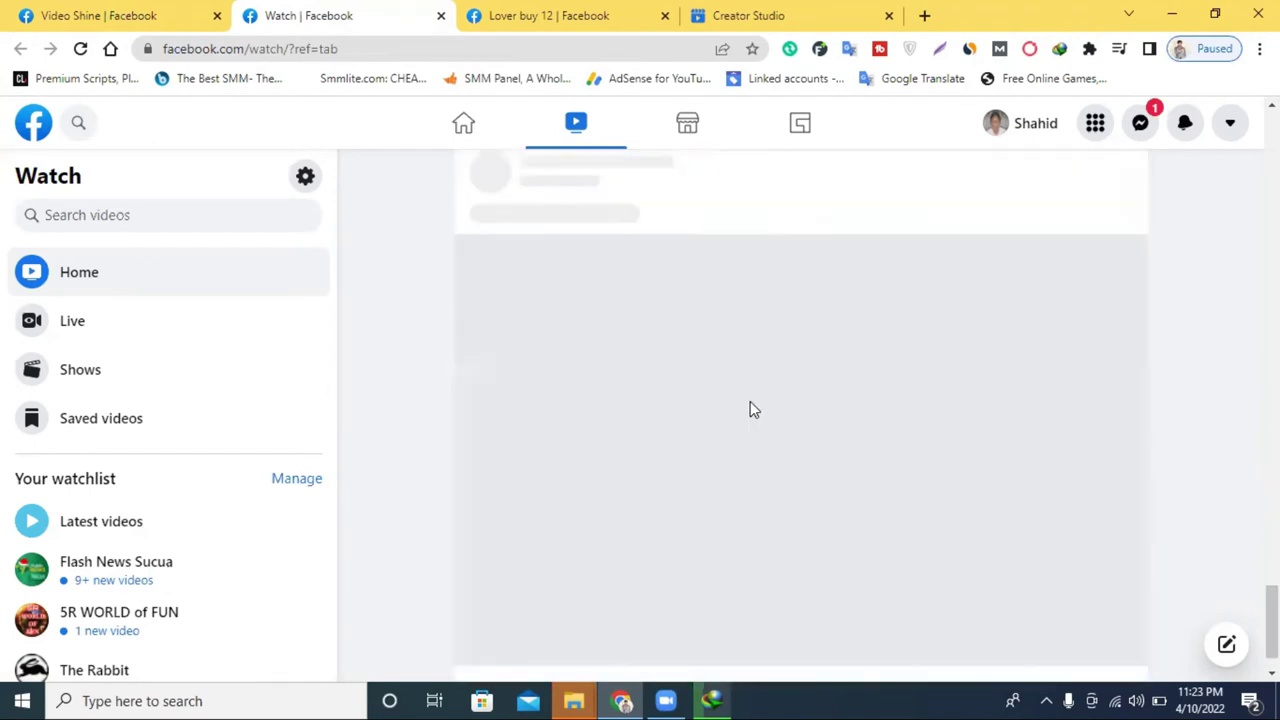
{"action": "scroll", "coordinate": [880, 380], "scroll_direction": "up", "scroll_amount": 3}
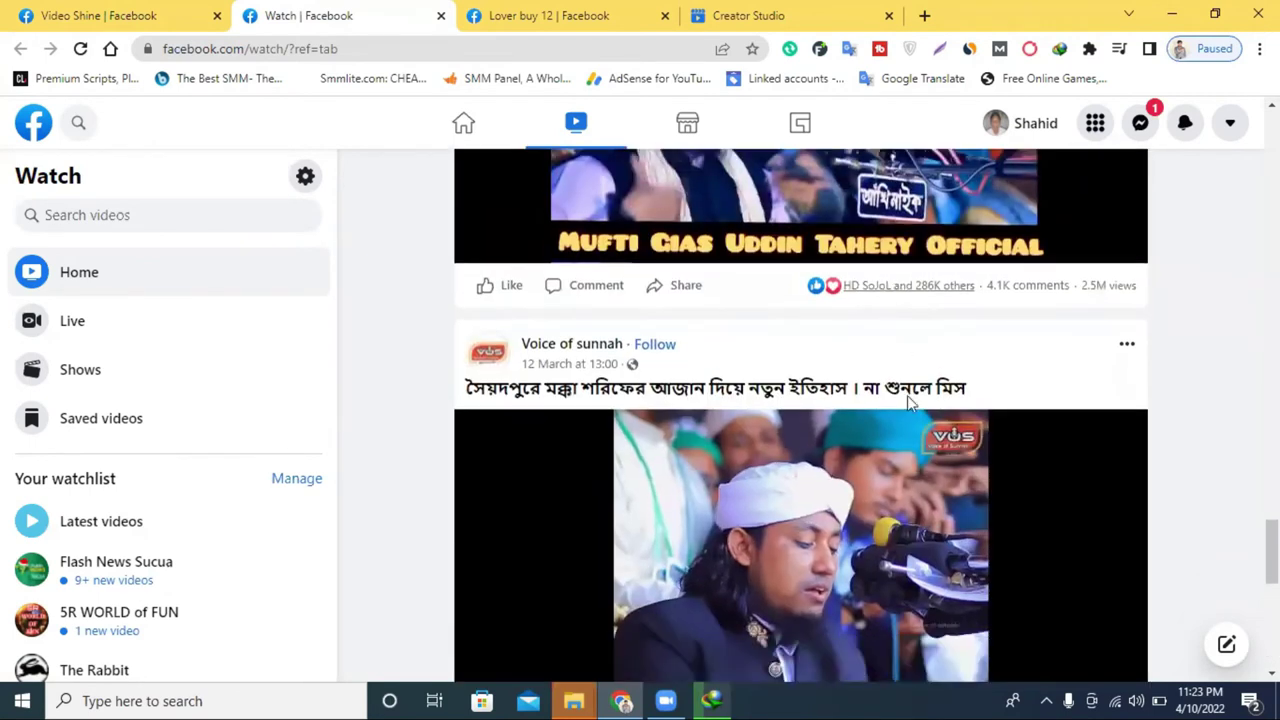
{"action": "scroll", "coordinate": [910, 400], "scroll_direction": "down", "scroll_amount": 1}
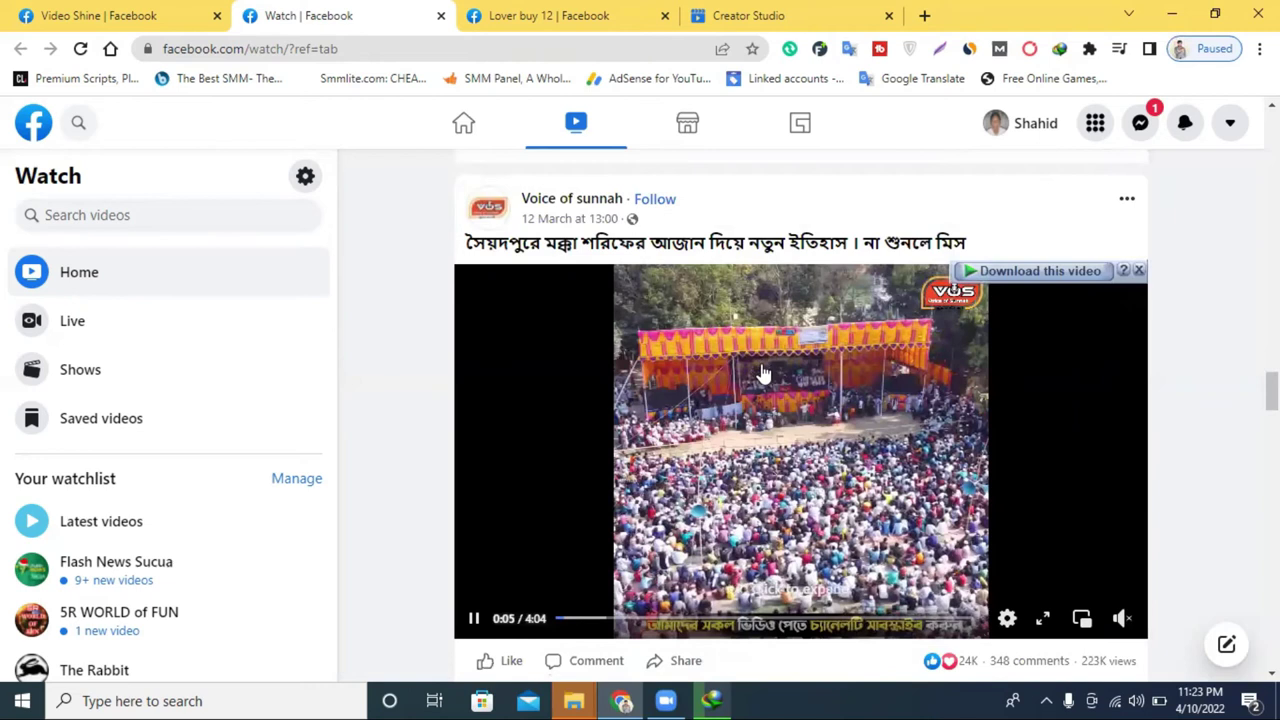
- Examine the topics, reactions and view counts of further recommended videos deeper in the Watch feed
{"action": "scroll", "coordinate": [762, 373], "scroll_direction": "down", "scroll_amount": 8}
{"action": "scroll", "coordinate": [762, 373], "scroll_direction": "down", "scroll_amount": 8}
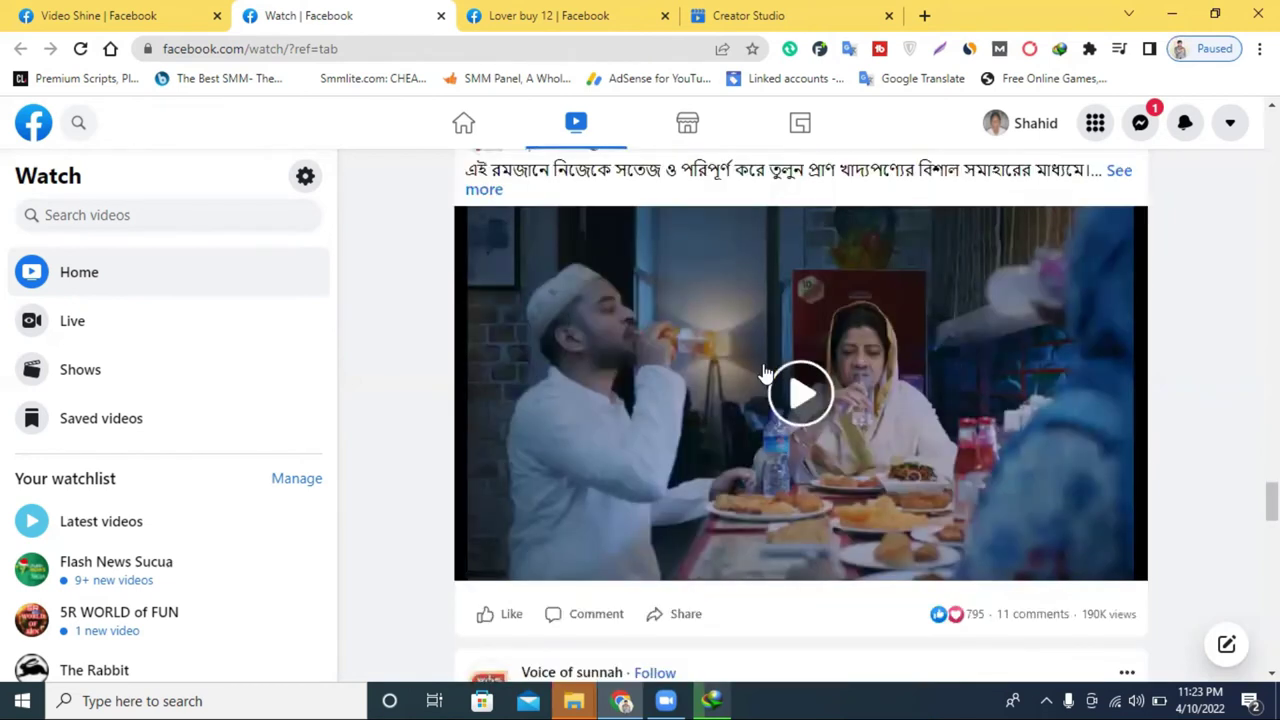
{"action": "scroll", "coordinate": [764, 373], "scroll_direction": "down", "scroll_amount": 5}
{"action": "scroll", "coordinate": [764, 373], "scroll_direction": "down", "scroll_amount": 5}
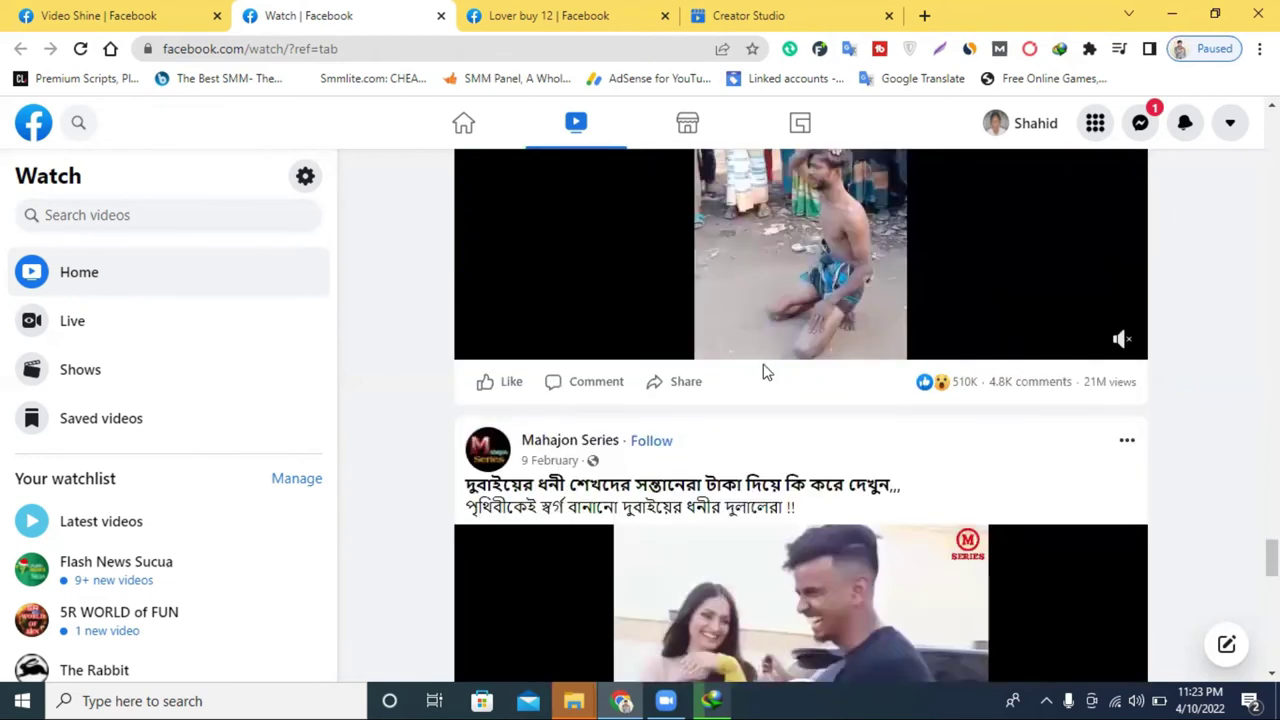
{"action": "scroll", "coordinate": [764, 373], "scroll_direction": "up", "scroll_amount": 5}
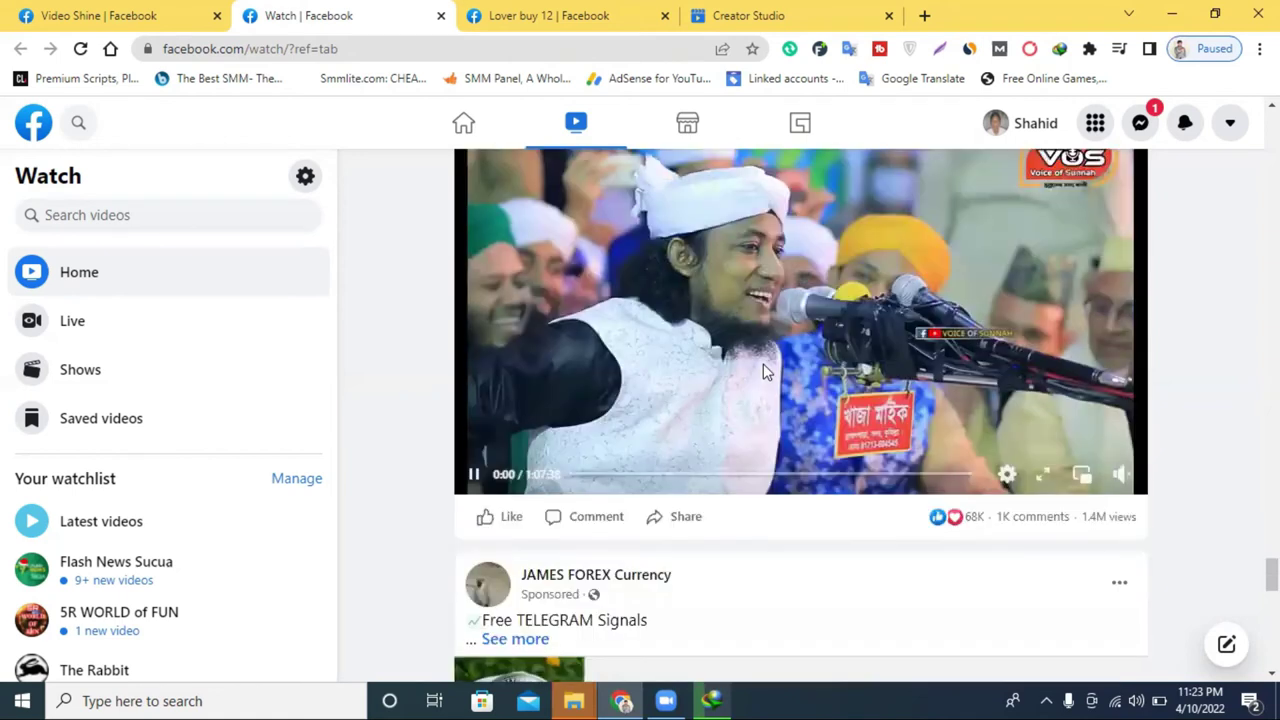
{"action": "scroll", "coordinate": [764, 373], "scroll_direction": "down", "scroll_amount": 5}
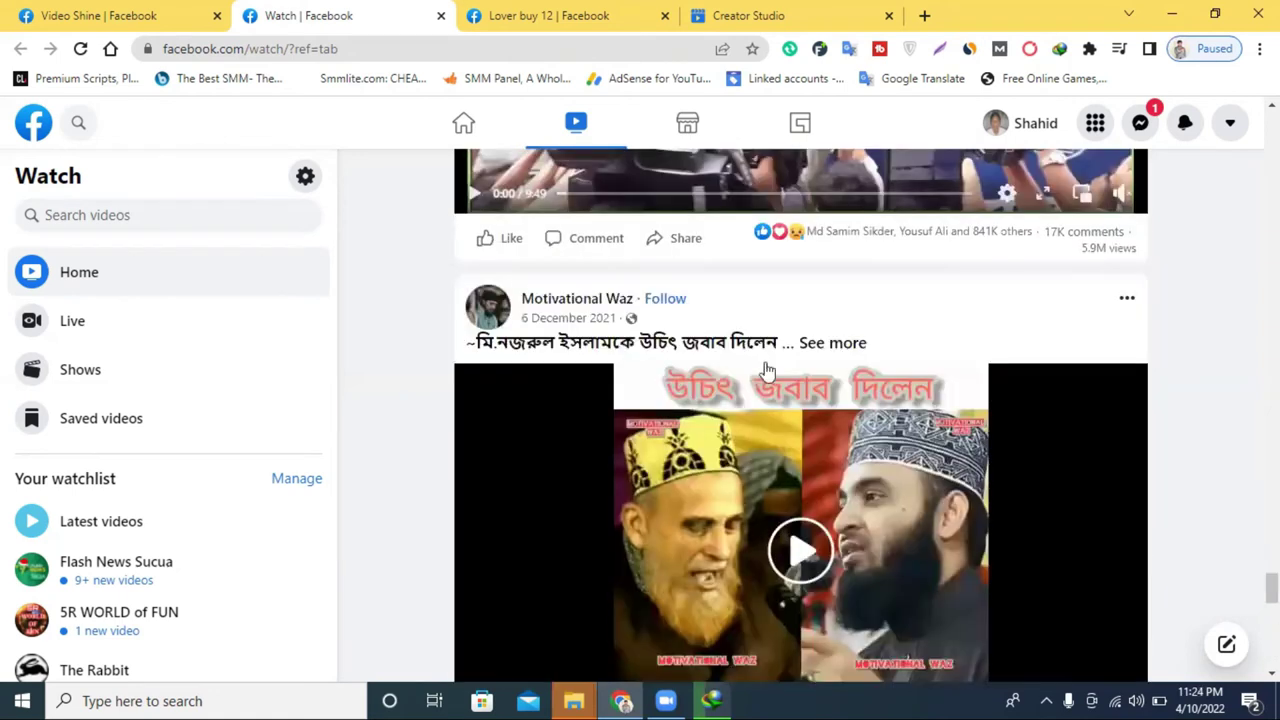
{"action": "scroll", "coordinate": [768, 370], "scroll_direction": "down", "scroll_amount": 5}
{"action": "scroll", "coordinate": [765, 370], "scroll_direction": "down", "scroll_amount": 5}
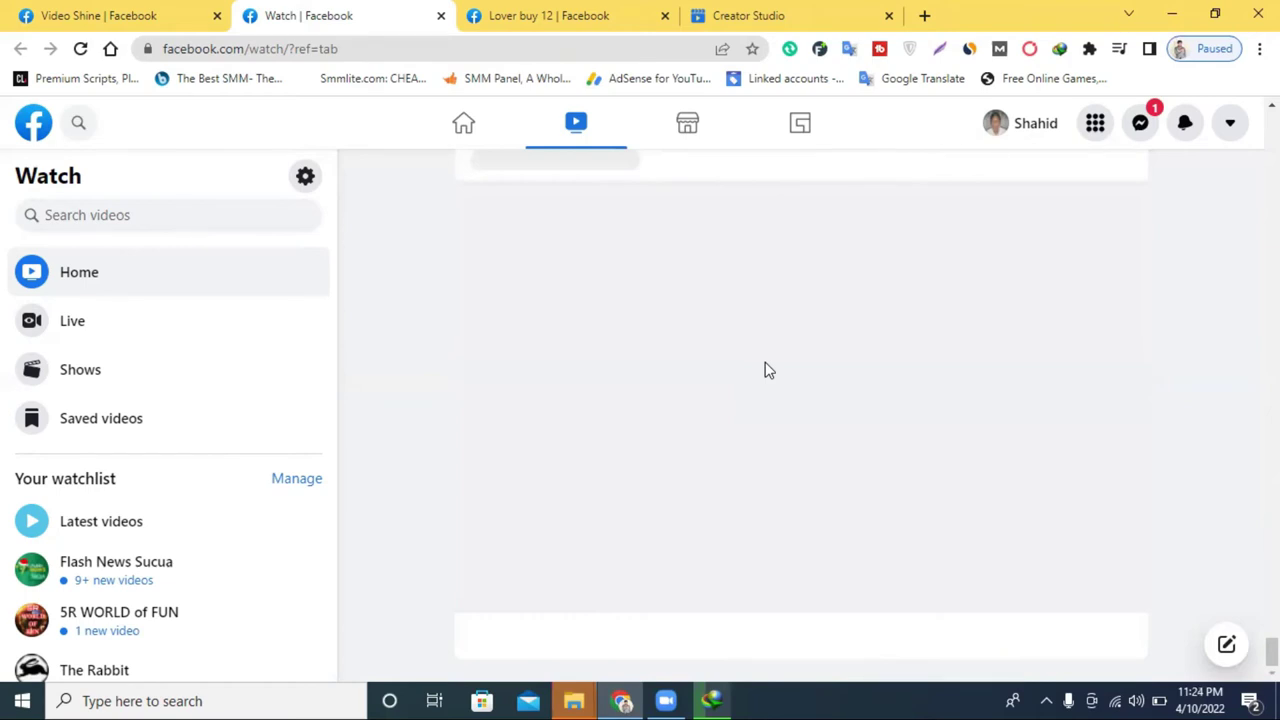
{"action": "scroll", "coordinate": [770, 368], "scroll_direction": "down", "scroll_amount": 2}
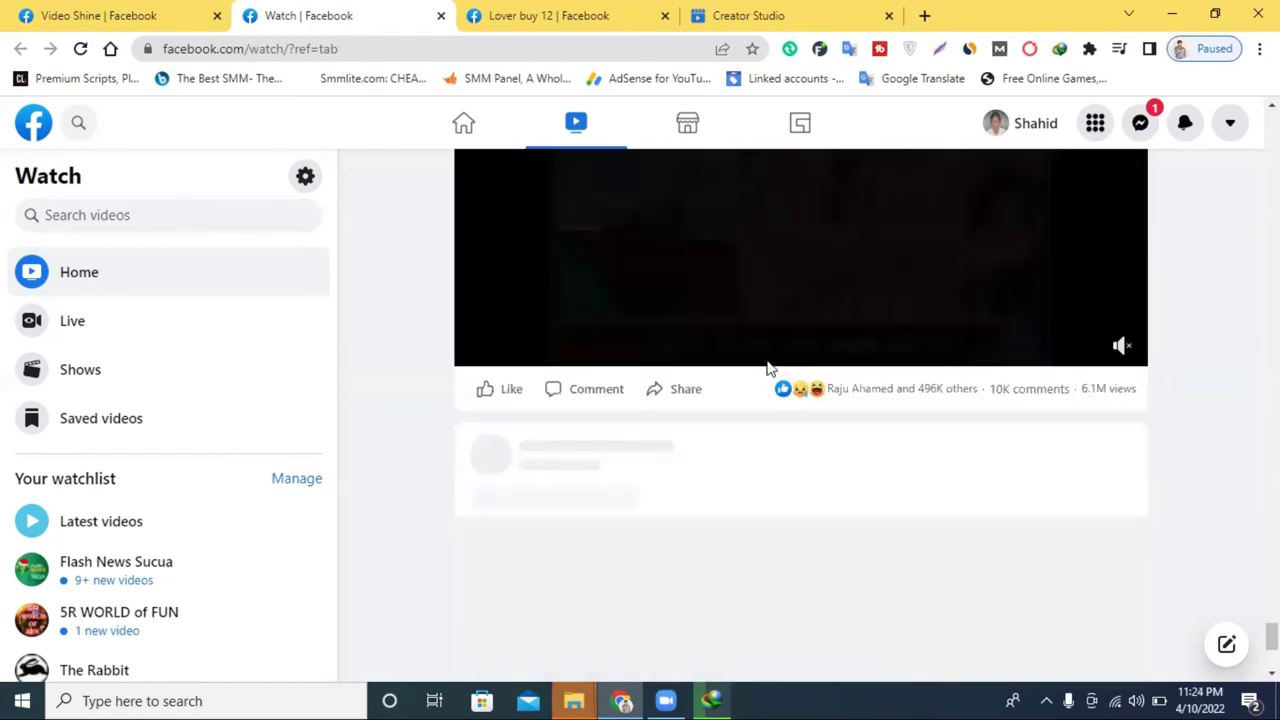
{"action": "scroll", "coordinate": [770, 368], "scroll_direction": "down", "scroll_amount": 2}
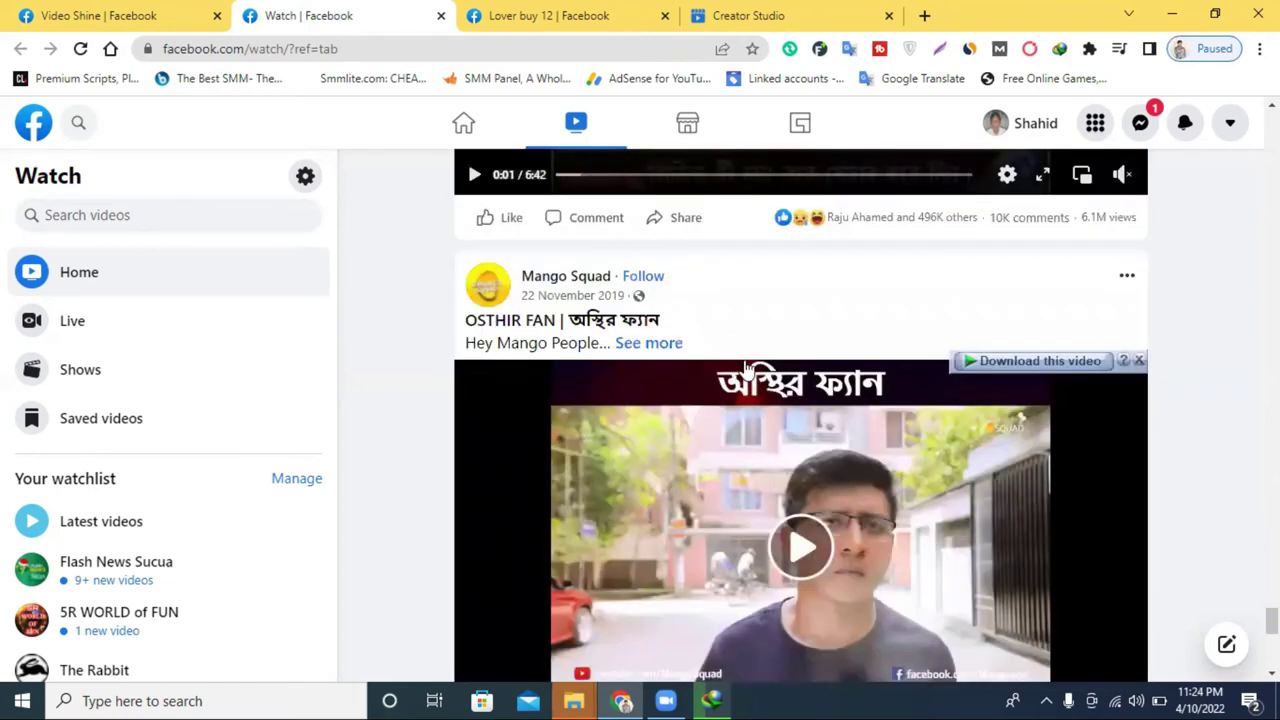
{"action": "scroll", "coordinate": [745, 368], "scroll_direction": "down", "scroll_amount": 6}
{"action": "scroll", "coordinate": [745, 368], "scroll_direction": "down", "scroll_amount": 5}
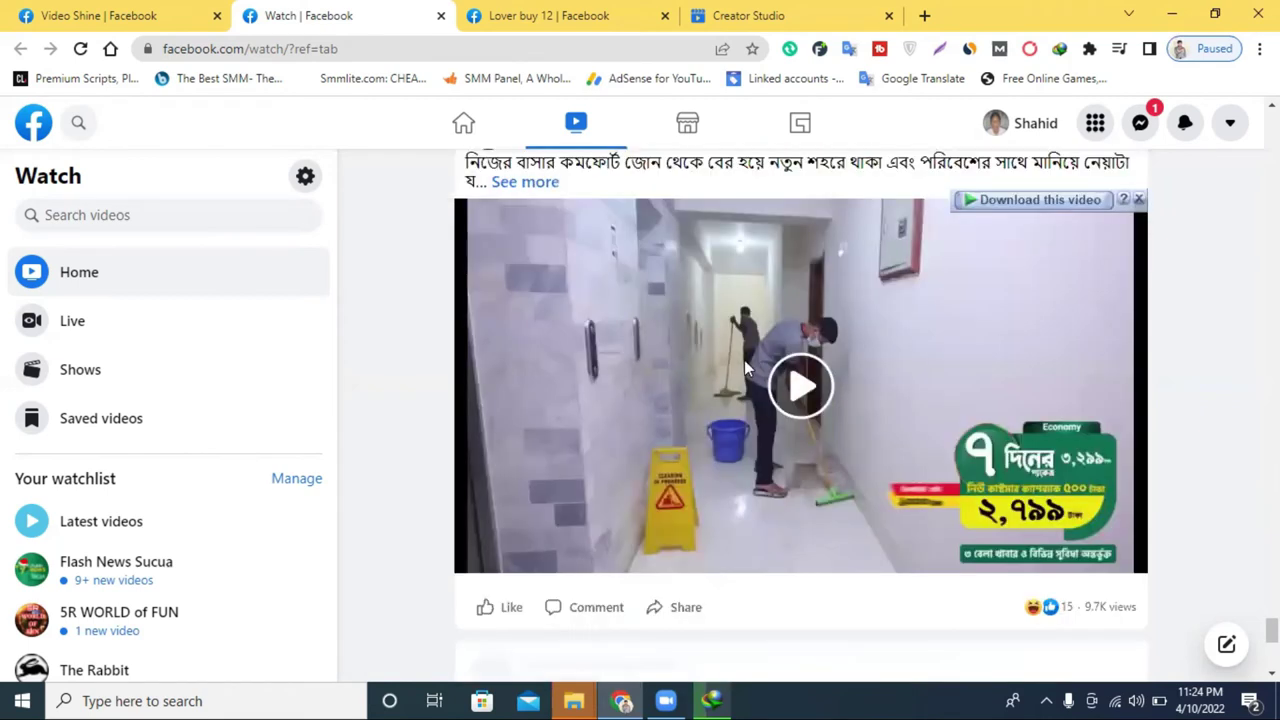
{"action": "scroll", "coordinate": [744, 364], "scroll_direction": "down", "scroll_amount": 5}
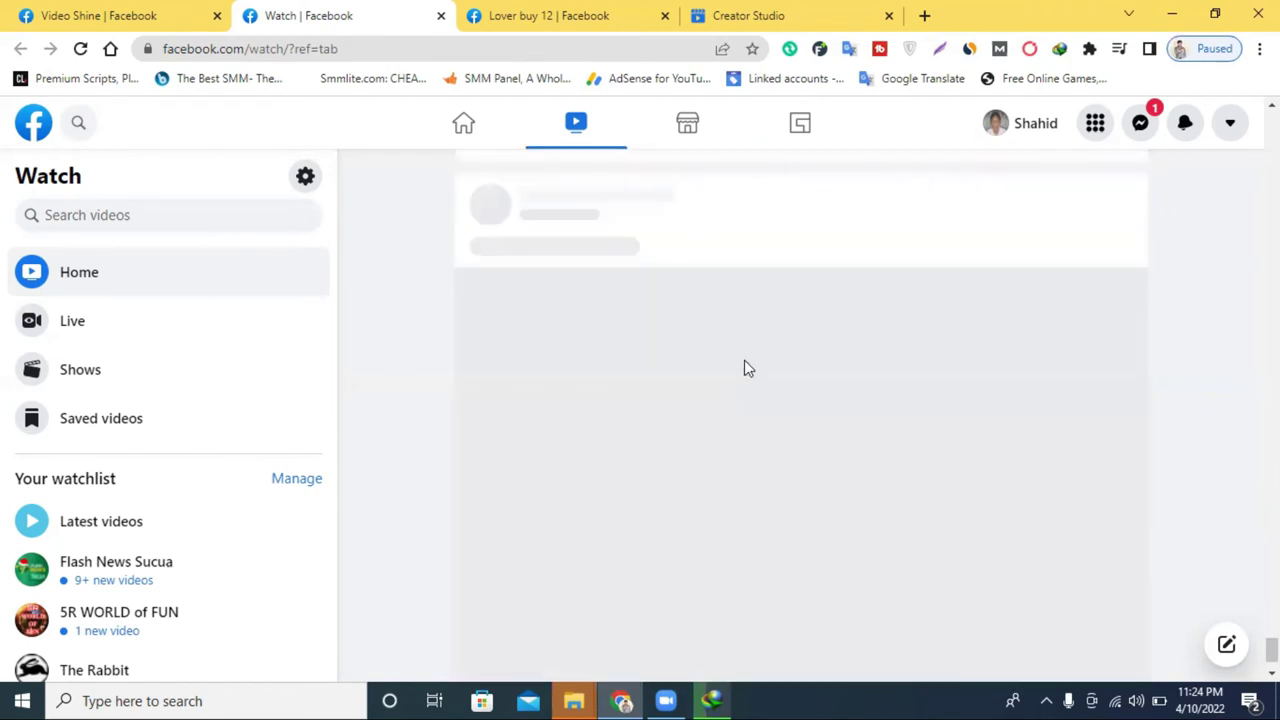
- Check Creator Studio's monetisation home briefly, and return to the Watch feed to examine JEET's #Deewana video post
{"action": "left_click", "coordinate": [752, 12]}
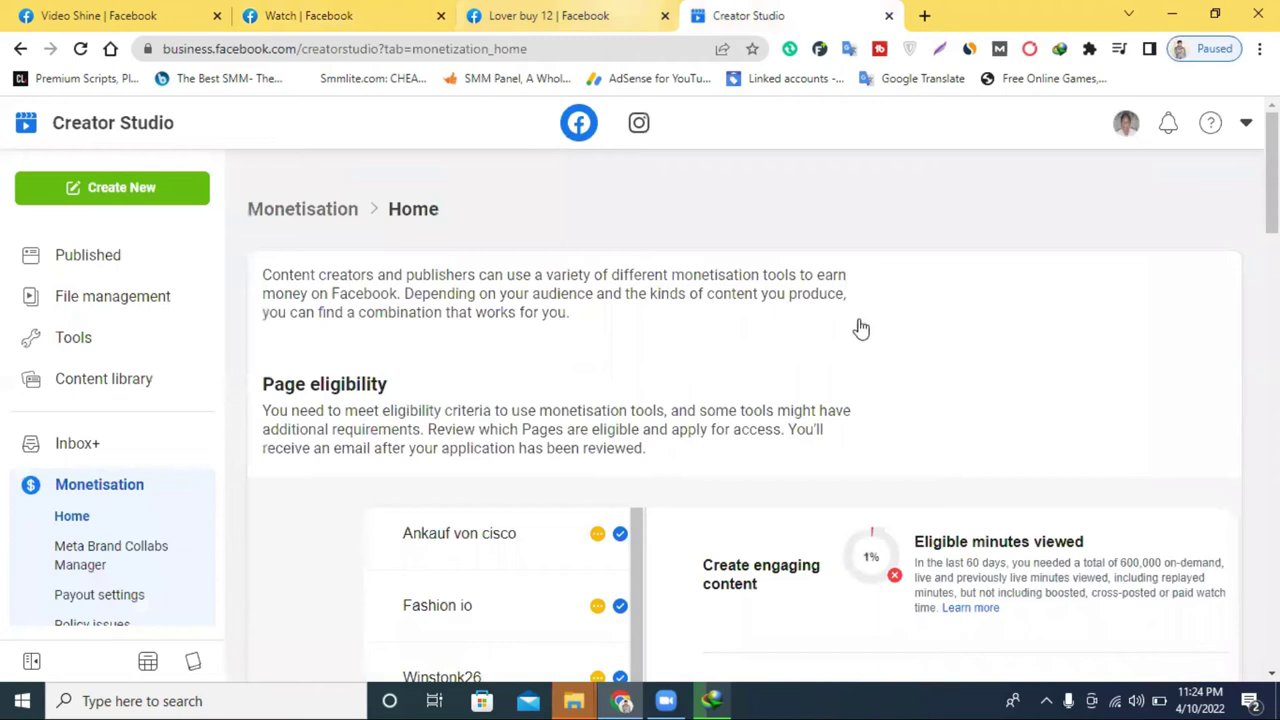
{"action": "key", "text": "ctrl+2"}
{"action": "scroll", "coordinate": [860, 328], "scroll_direction": "down", "scroll_amount": 3}
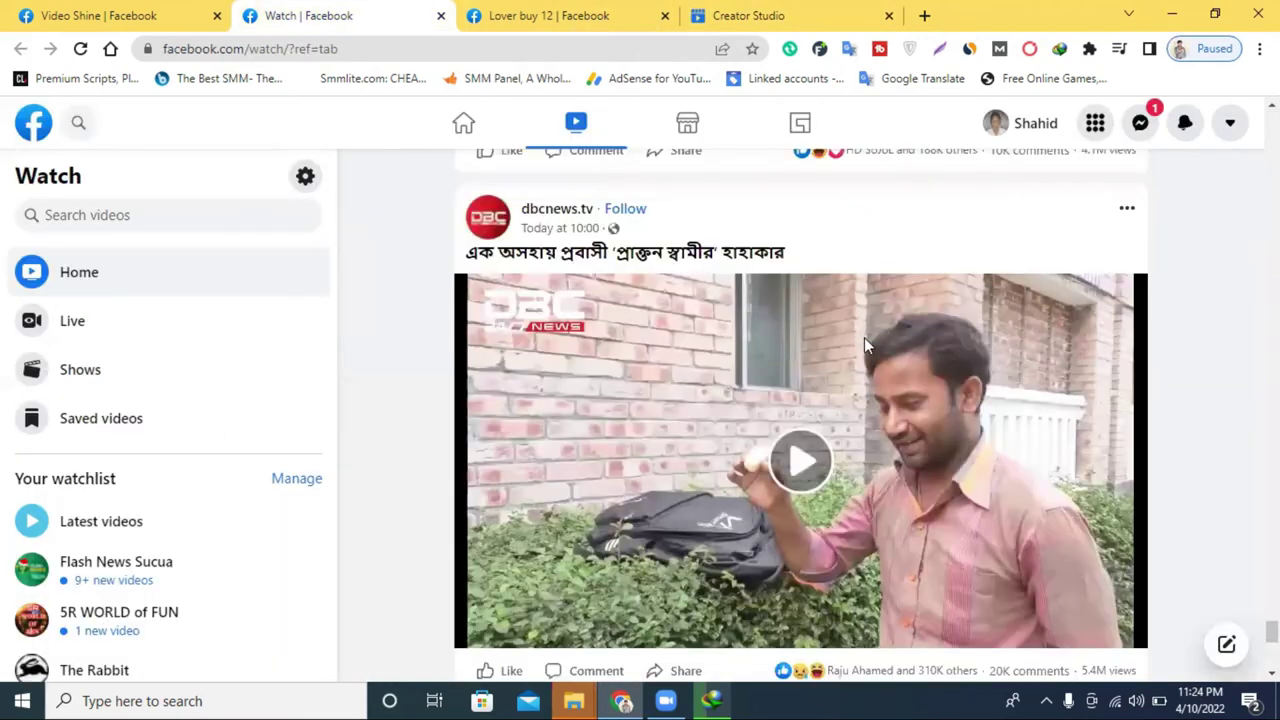
{"action": "scroll", "coordinate": [864, 337], "scroll_direction": "down", "scroll_amount": 5}
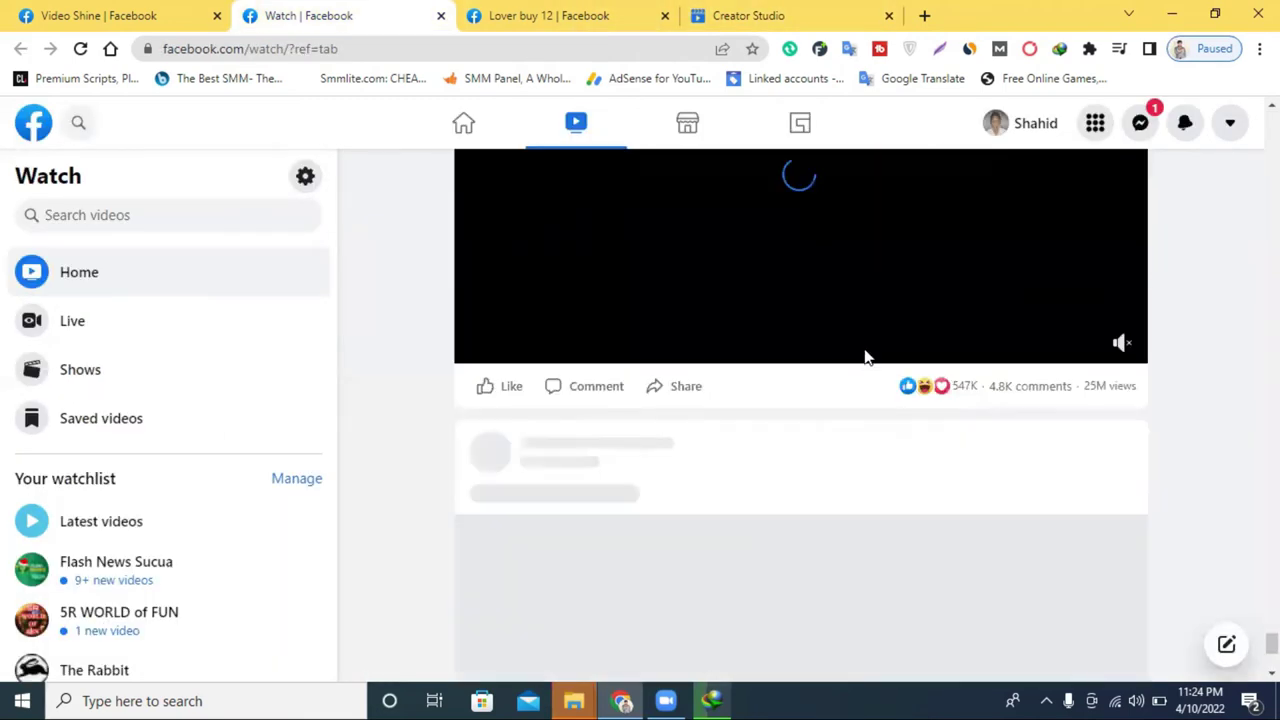
{"action": "scroll", "coordinate": [866, 358], "scroll_direction": "down", "scroll_amount": 2}
{"action": "scroll", "coordinate": [866, 358], "scroll_direction": "up", "scroll_amount": 3}
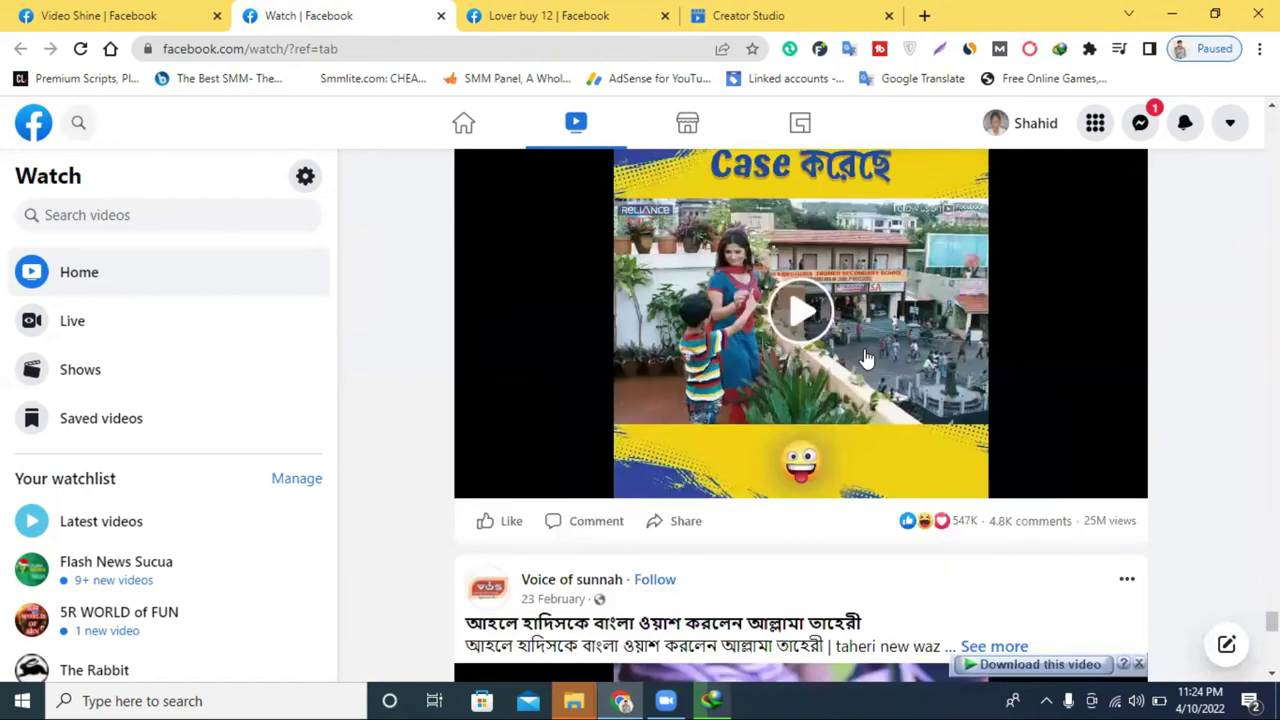
{"action": "scroll", "coordinate": [617, 317], "scroll_direction": "up", "scroll_amount": 1}
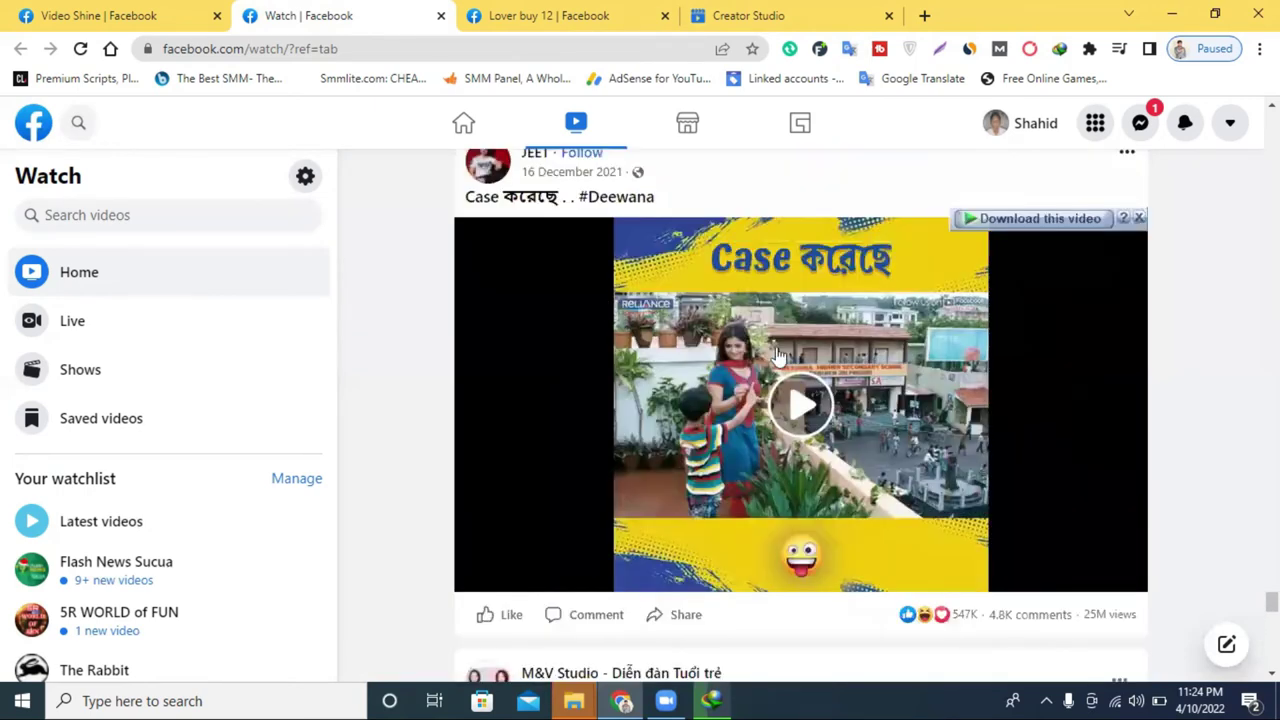
{"action": "scroll", "coordinate": [779, 355], "scroll_direction": "up", "scroll_amount": 1}
{"action": "scroll", "coordinate": [684, 451], "scroll_direction": "up", "scroll_amount": 1}
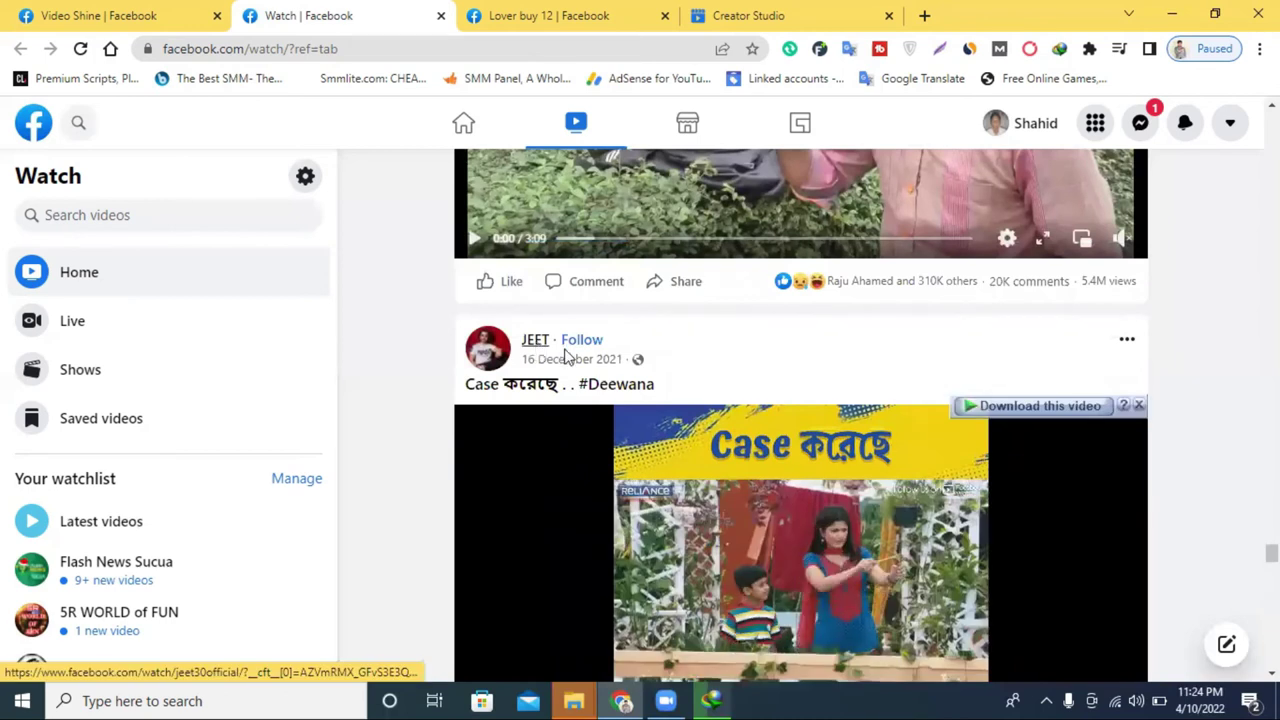
- Open JEET's Watch page in a new browser tab, view it, and close it again
{"action": "right_click", "coordinate": [538, 346]}
{"action": "key", "text": "Return"}
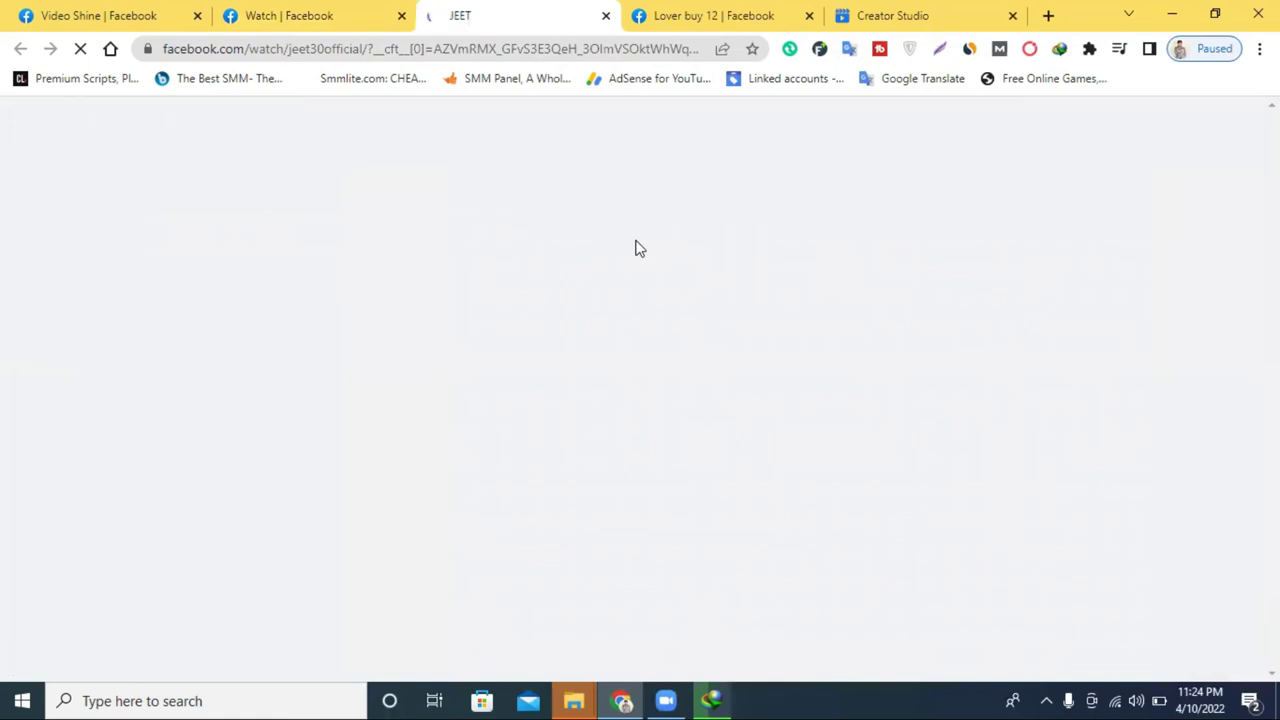
{"action": "key", "text": "ctrl+shift+Tab"}
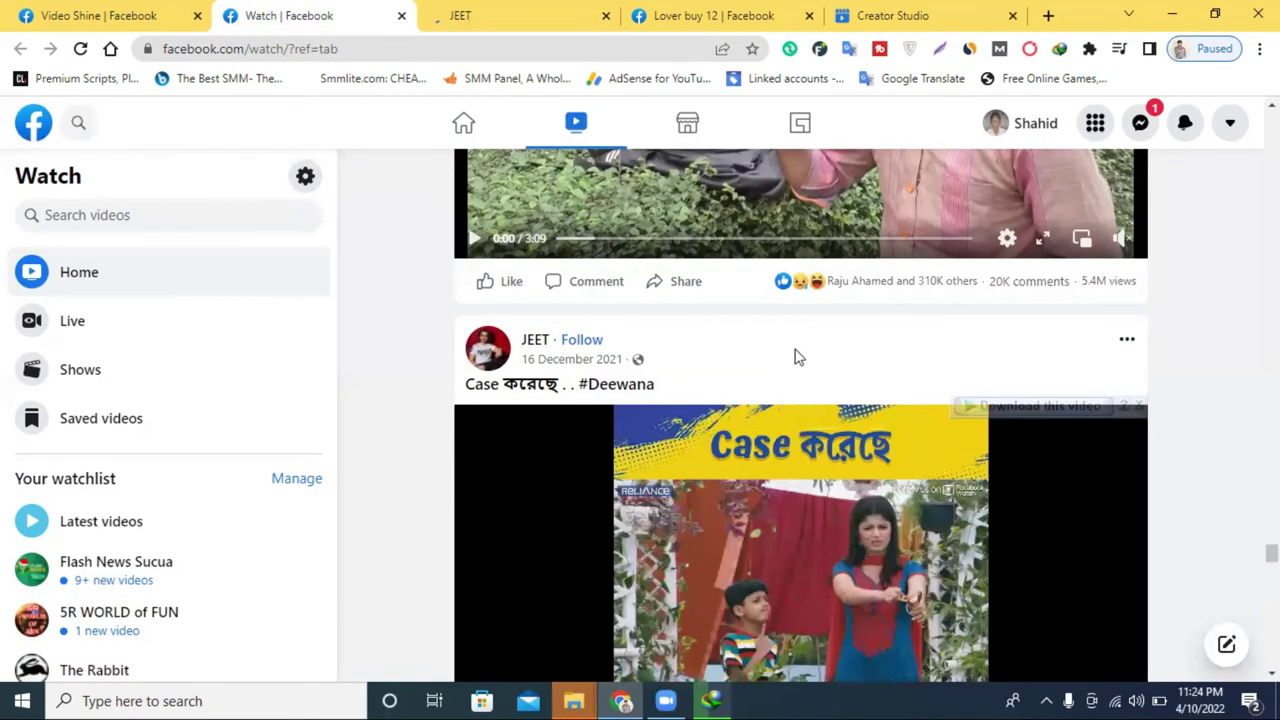
{"action": "key", "text": "ctrl+Tab"}
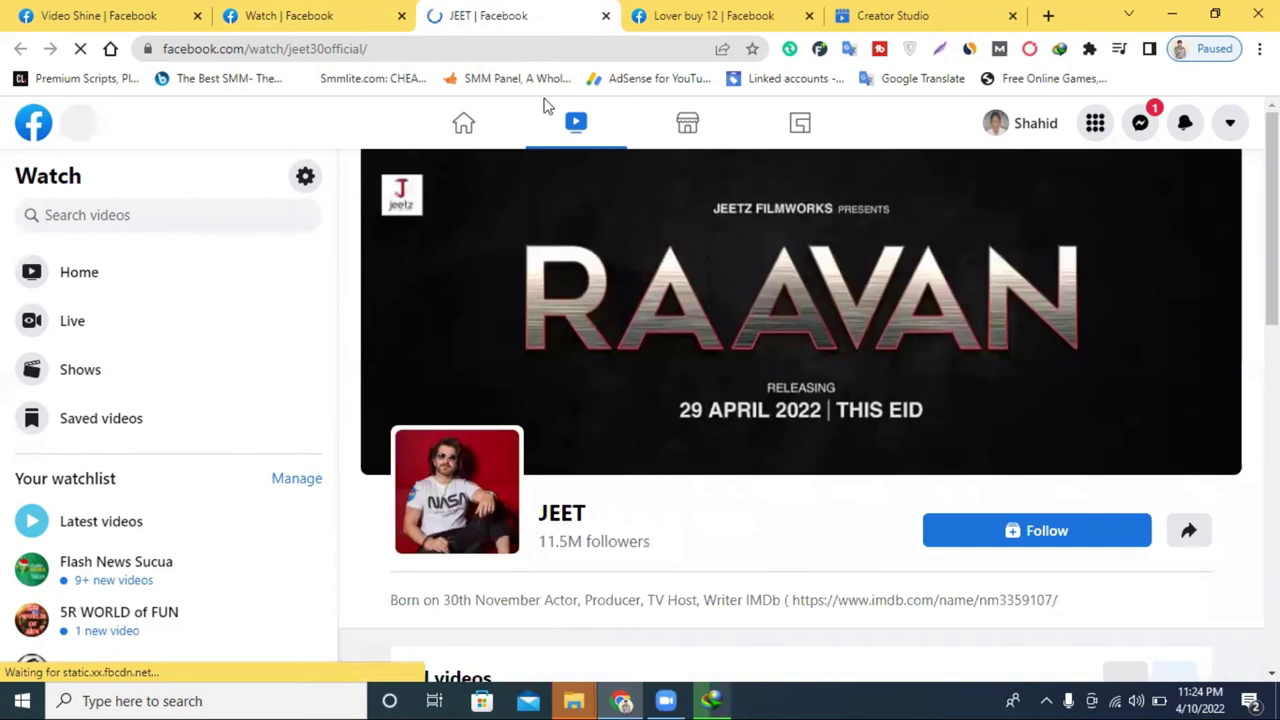
{"action": "key", "text": "ctrl+w"}
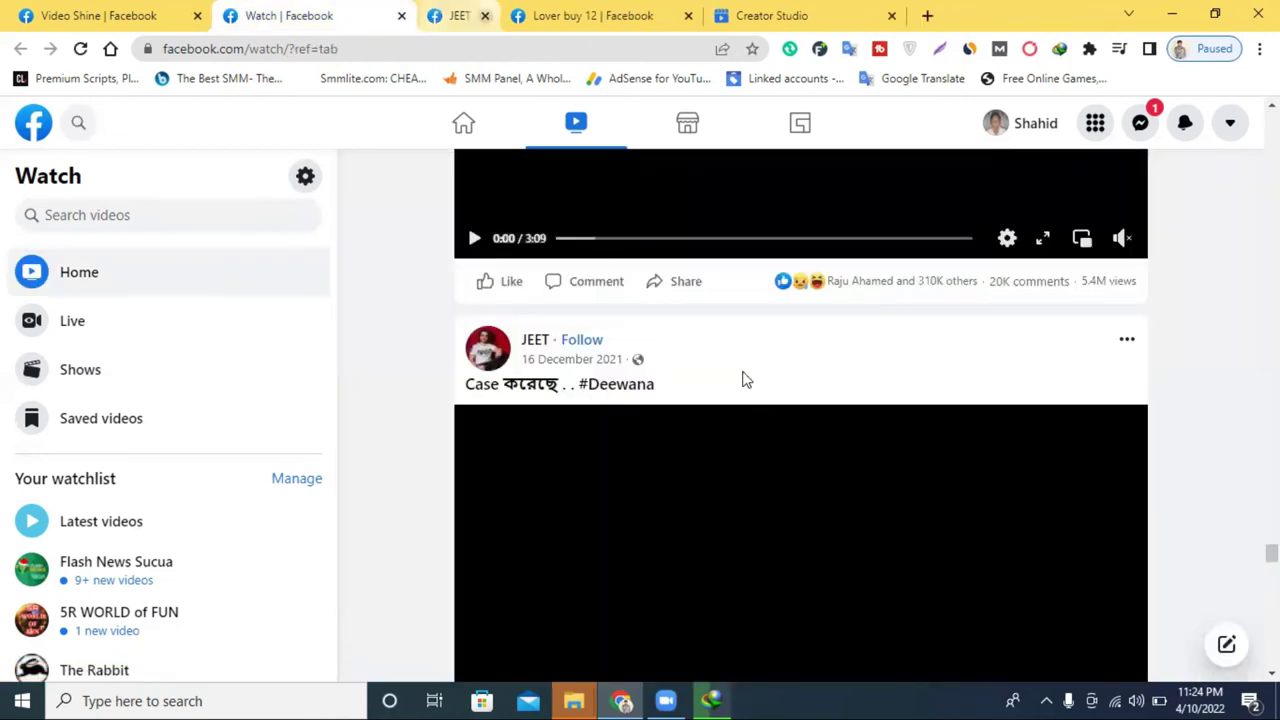
- Examine Islamic Echo TV's 4 February video post and its view count further along the Watch feed
{"action": "scroll", "coordinate": [744, 380], "scroll_direction": "down", "scroll_amount": 5}
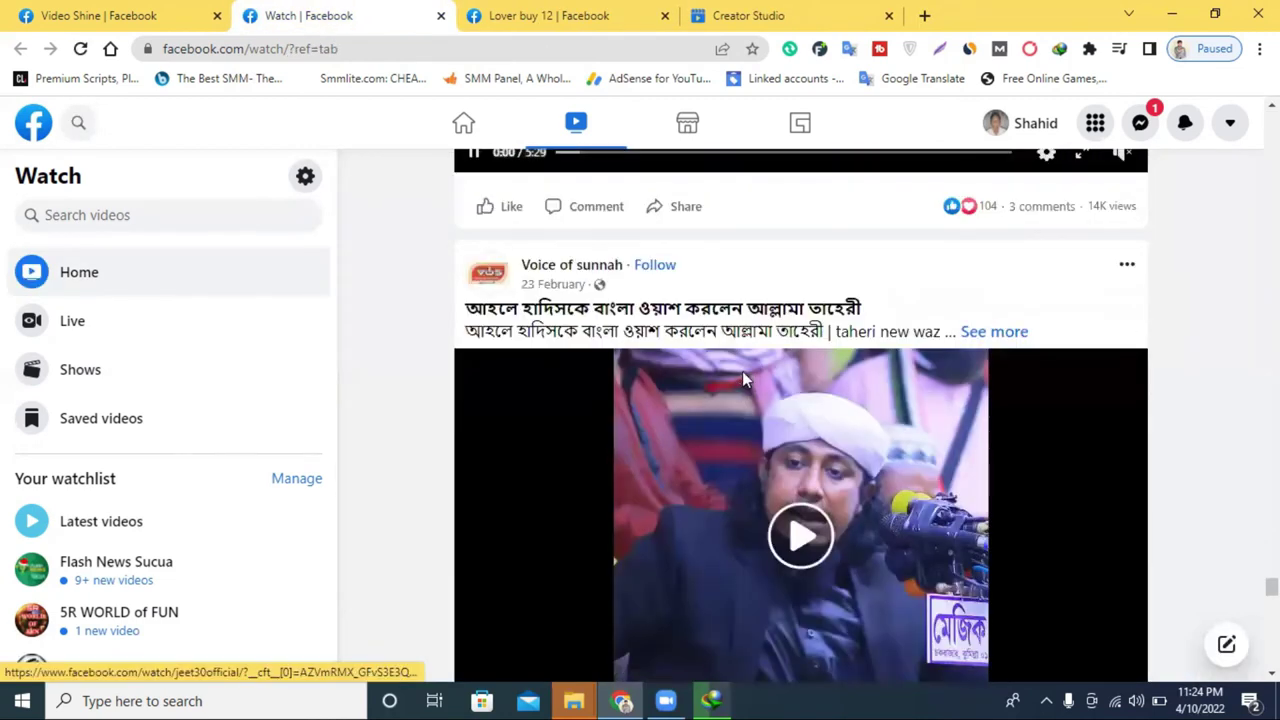
{"action": "scroll", "coordinate": [742, 371], "scroll_direction": "down", "scroll_amount": 5}
{"action": "scroll", "coordinate": [742, 371], "scroll_direction": "down", "scroll_amount": 3}
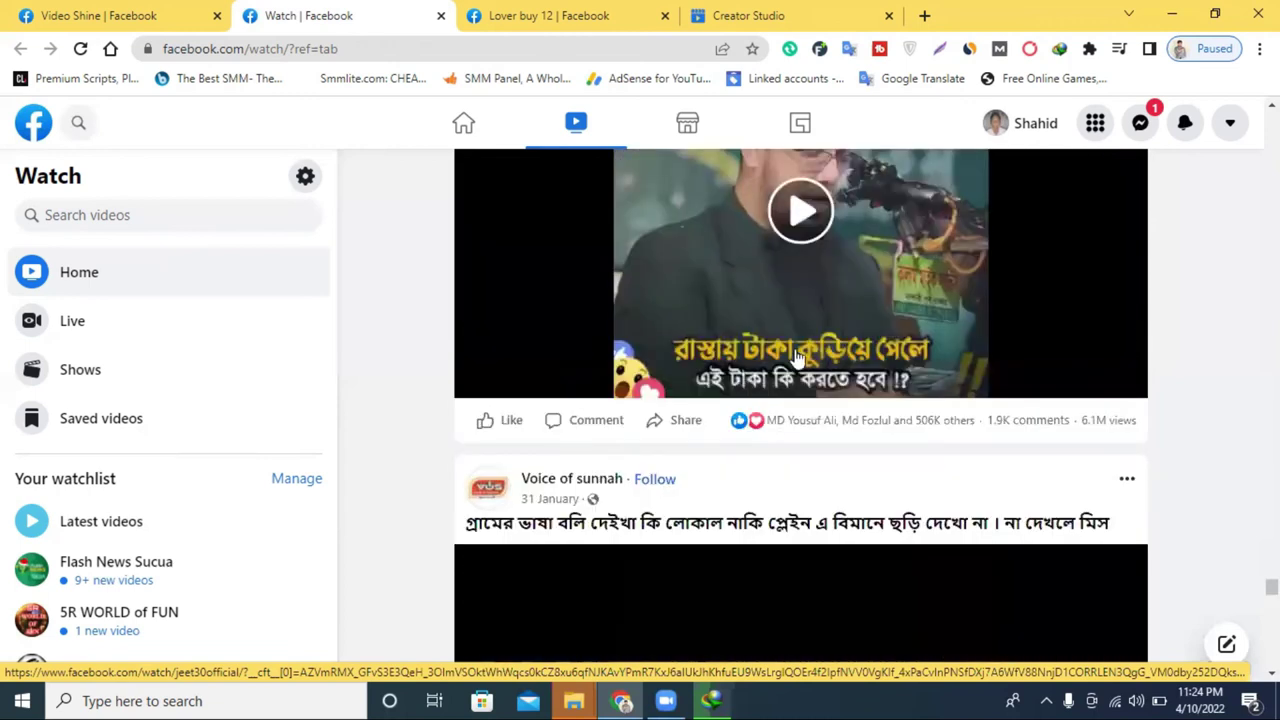
{"action": "scroll", "coordinate": [815, 488], "scroll_direction": "up", "scroll_amount": 1}
{"action": "scroll", "coordinate": [800, 440], "scroll_direction": "up", "scroll_amount": 2}
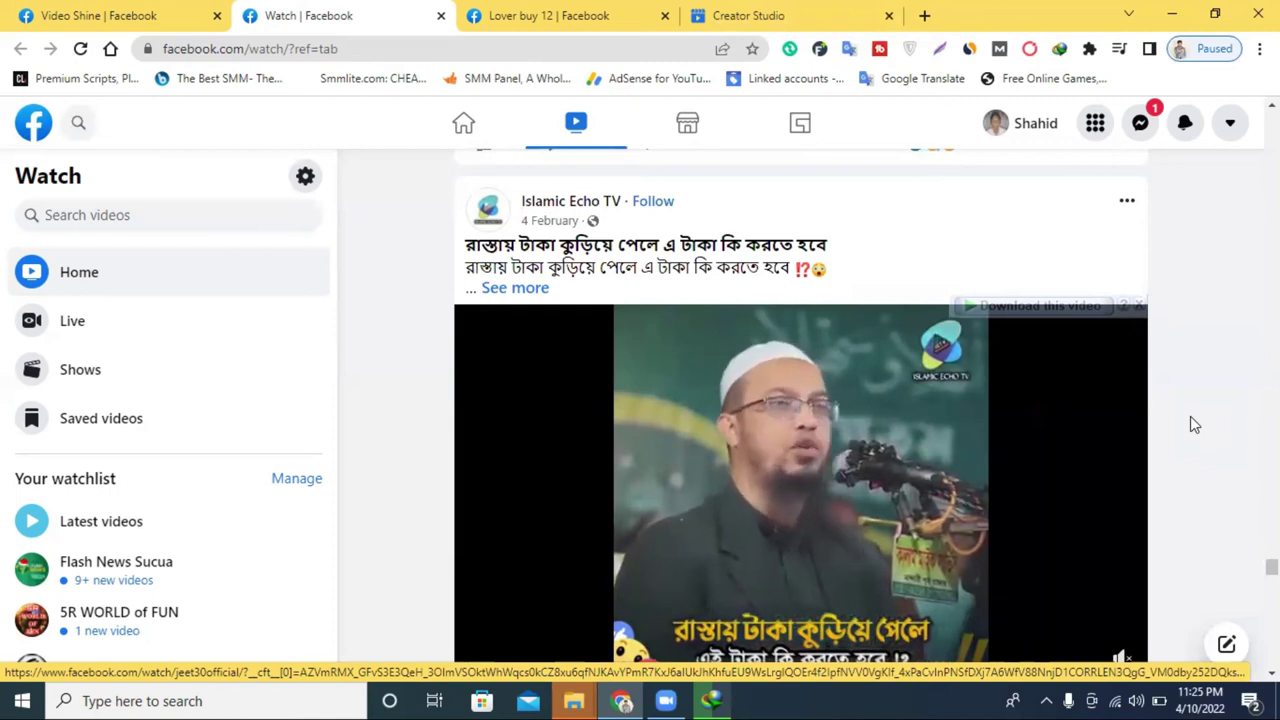
{"action": "scroll", "coordinate": [1087, 360], "scroll_direction": "down", "scroll_amount": 3}
{"action": "scroll", "coordinate": [1087, 362], "scroll_direction": "down", "scroll_amount": 2}
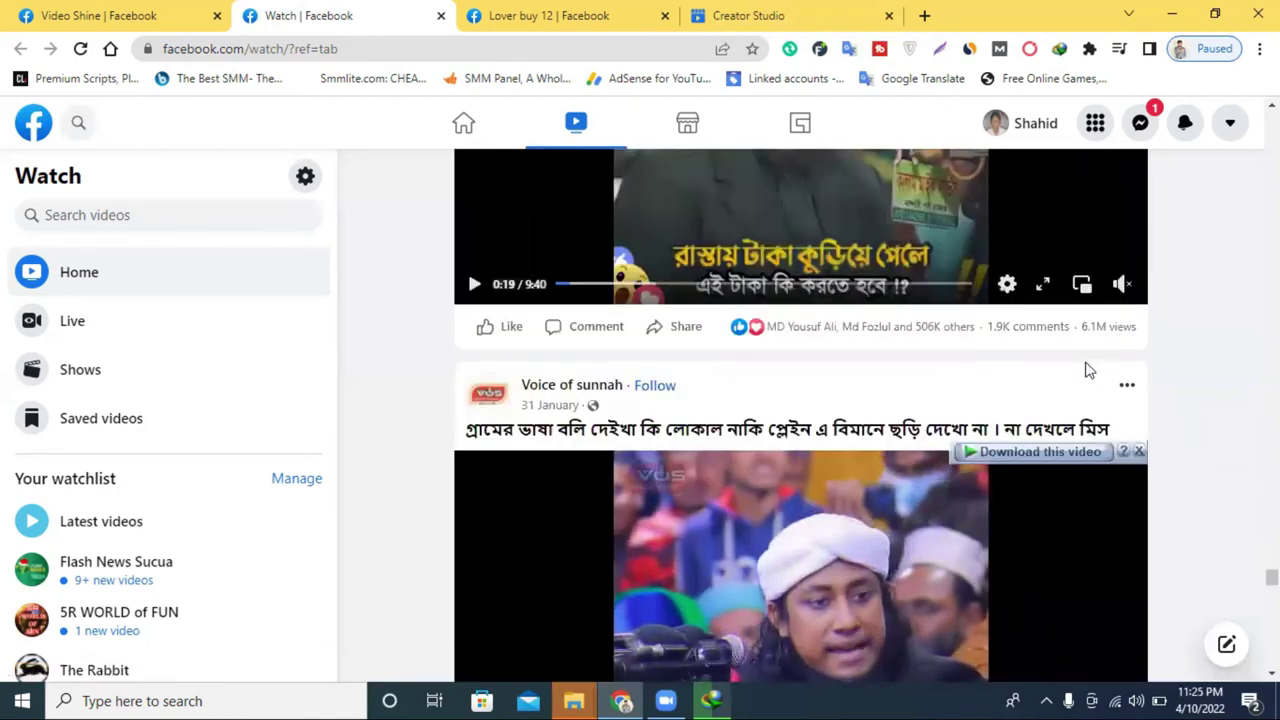
- Browse further recommended videos in the Watch feed and examine the Hindi film clip posted on 7 April
{"action": "scroll", "coordinate": [1086, 366], "scroll_direction": "down", "scroll_amount": 10}
{"action": "scroll", "coordinate": [1086, 381], "scroll_direction": "down", "scroll_amount": 15}
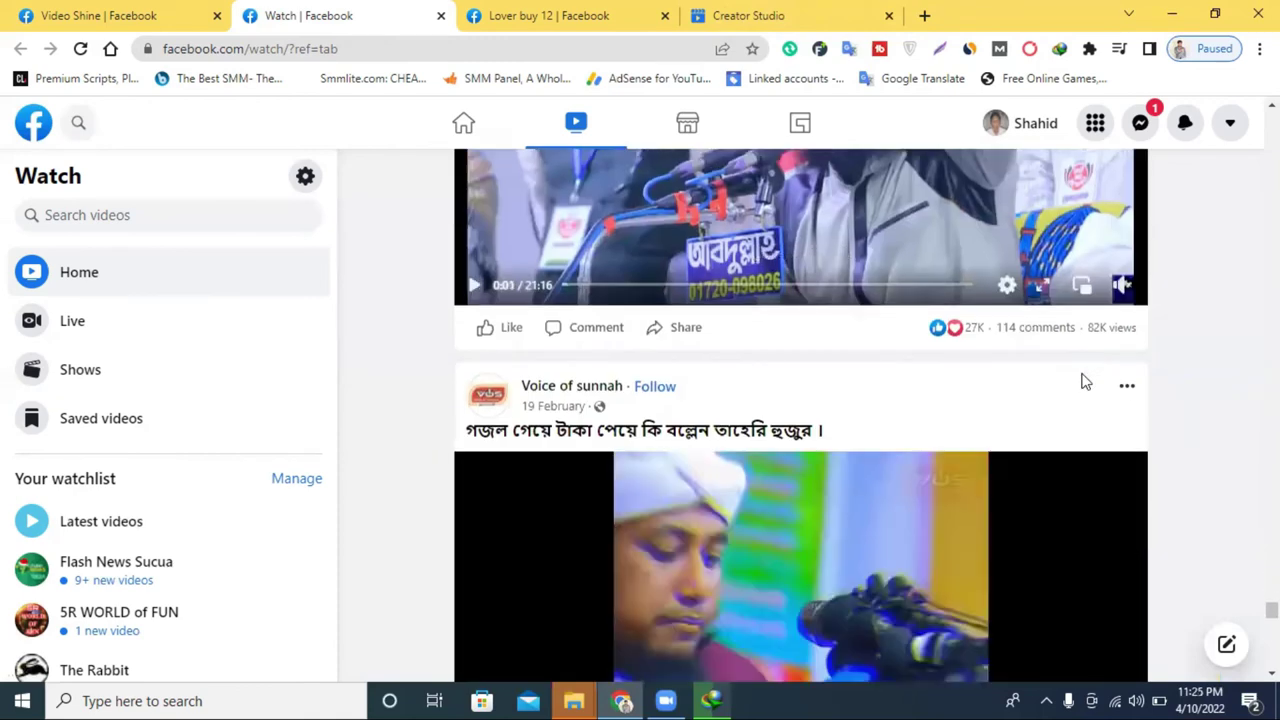
{"action": "scroll", "coordinate": [1082, 375], "scroll_direction": "down", "scroll_amount": 6}
{"action": "scroll", "coordinate": [1084, 380], "scroll_direction": "down", "scroll_amount": 4}
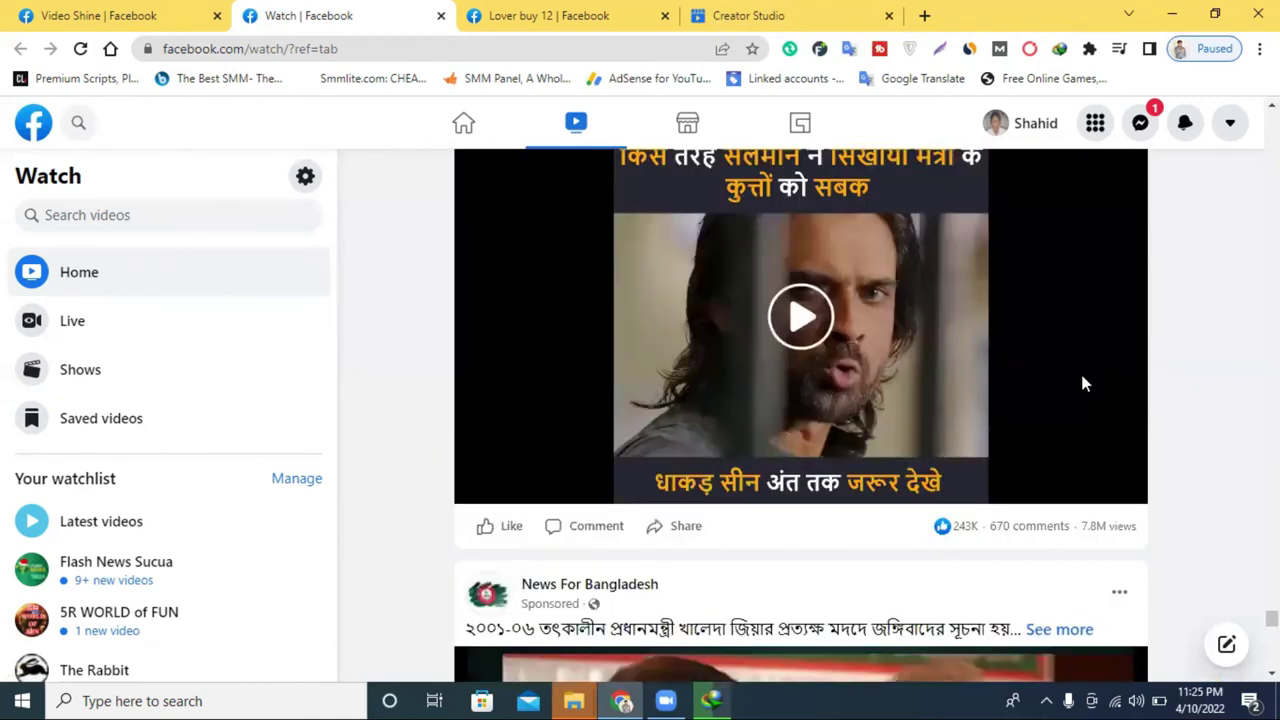
{"action": "scroll", "coordinate": [930, 332], "scroll_direction": "up", "scroll_amount": 1}
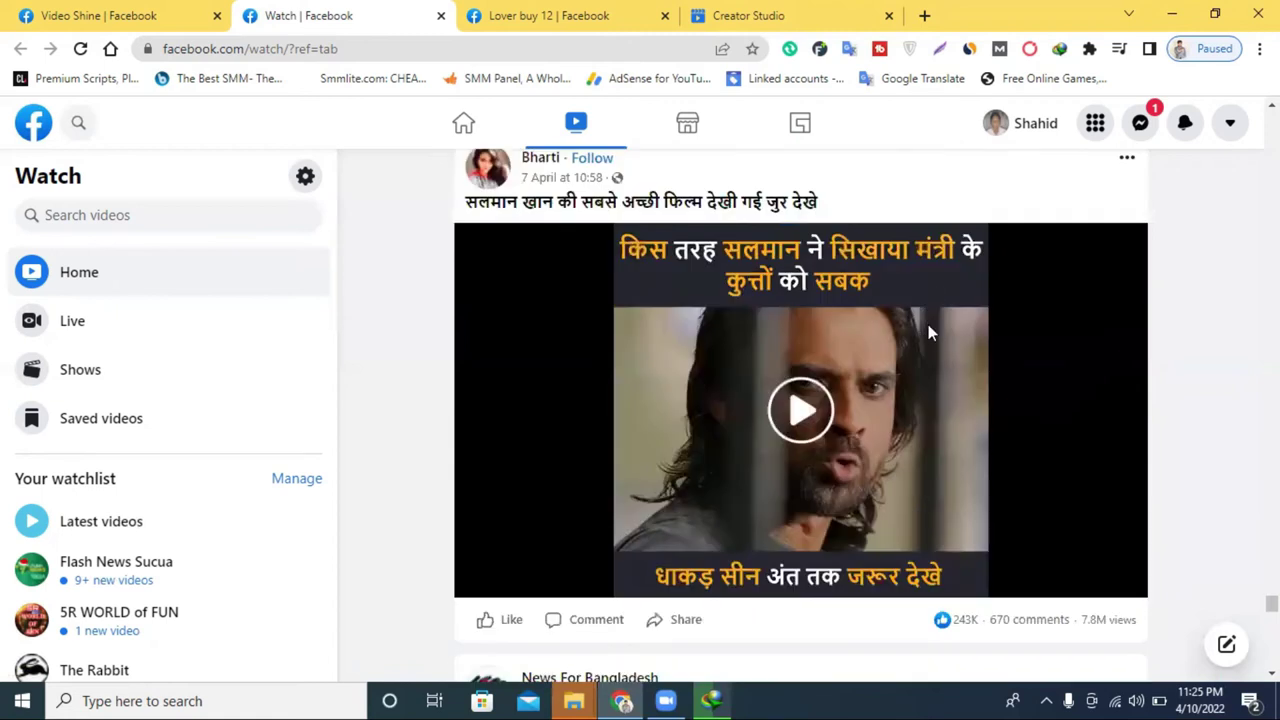
- Browse further recommended videos in the Watch feed and examine the 11 March Bengali video of a boy seeking a mother
{"action": "scroll", "coordinate": [928, 332], "scroll_direction": "down", "scroll_amount": 4}
{"action": "scroll", "coordinate": [928, 332], "scroll_direction": "down", "scroll_amount": 2}
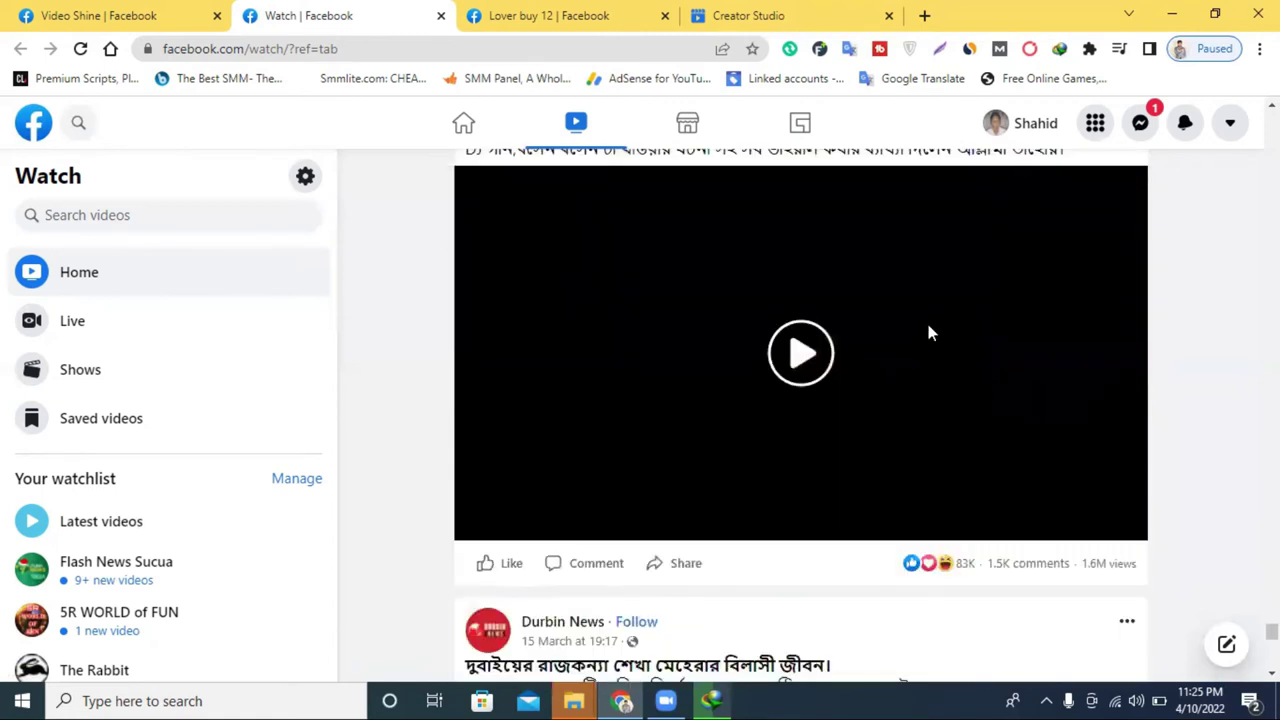
{"action": "scroll", "coordinate": [927, 331], "scroll_direction": "down", "scroll_amount": 1}
{"action": "scroll", "coordinate": [928, 332], "scroll_direction": "down", "scroll_amount": 3}
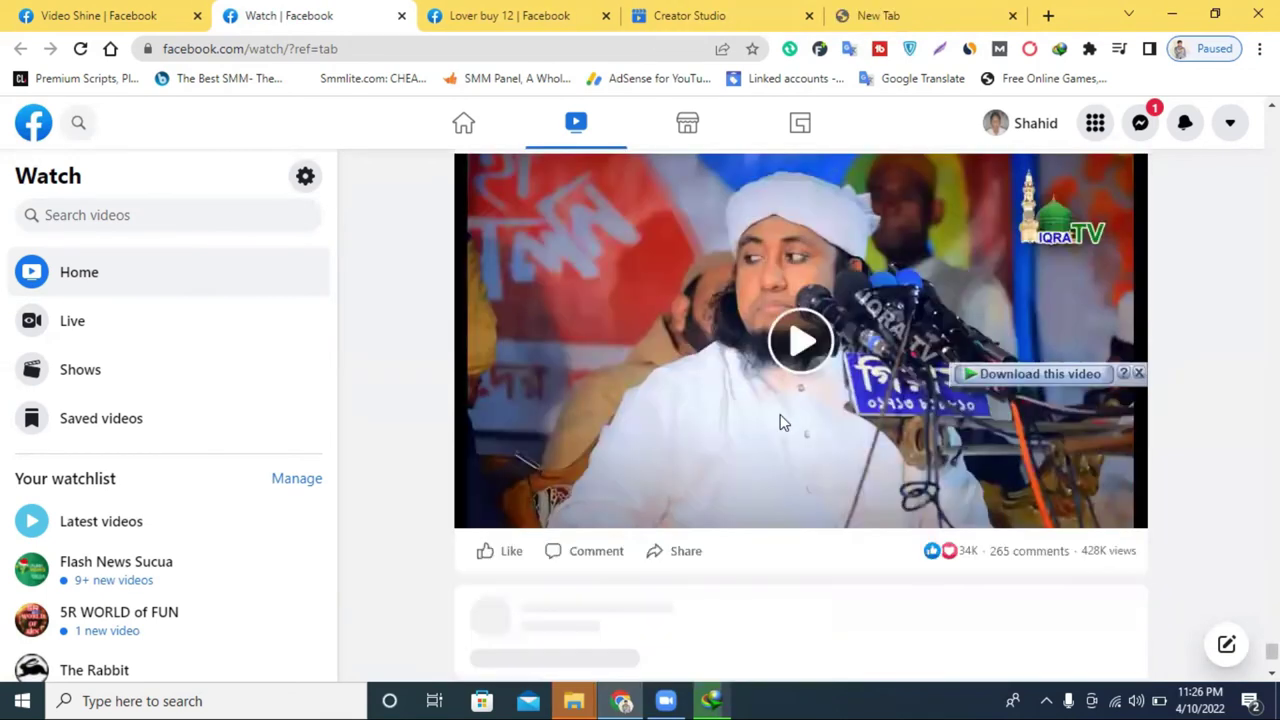
{"action": "scroll", "coordinate": [783, 423], "scroll_direction": "down", "scroll_amount": 5}
{"action": "scroll", "coordinate": [783, 423], "scroll_direction": "down", "scroll_amount": 5}
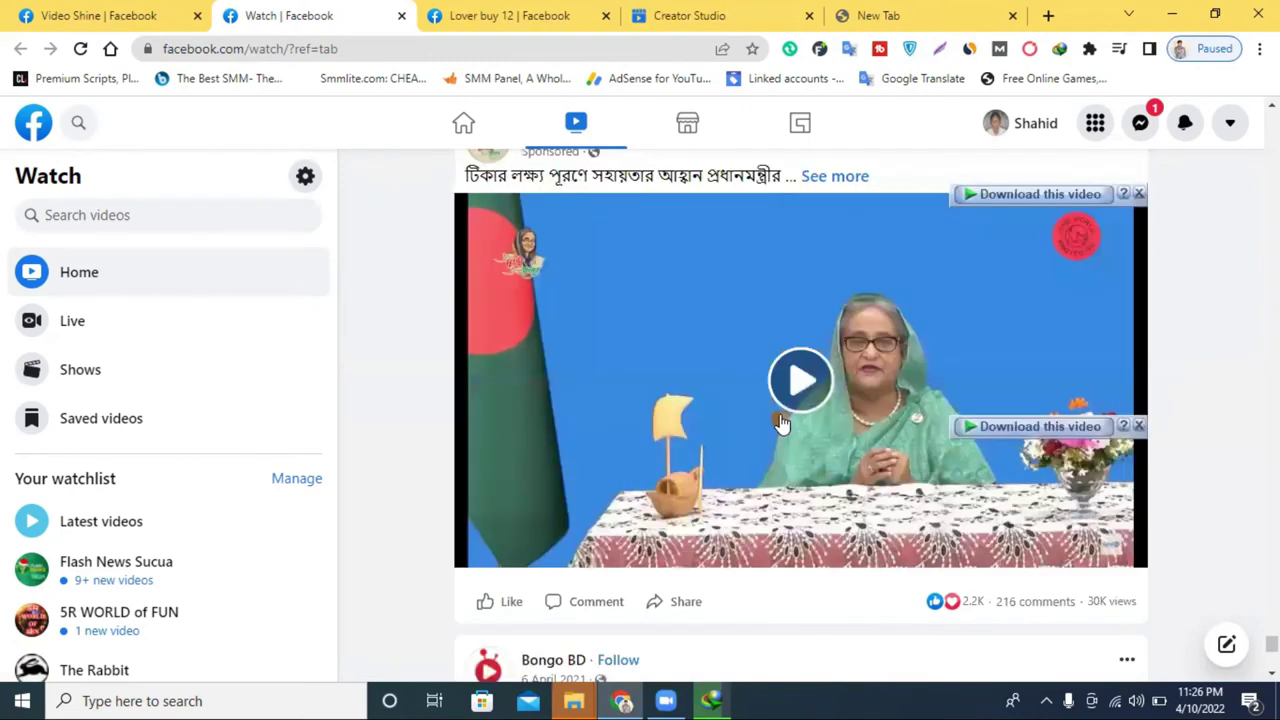
{"action": "scroll", "coordinate": [783, 423], "scroll_direction": "down", "scroll_amount": 5}
{"action": "scroll", "coordinate": [783, 423], "scroll_direction": "down", "scroll_amount": 5}
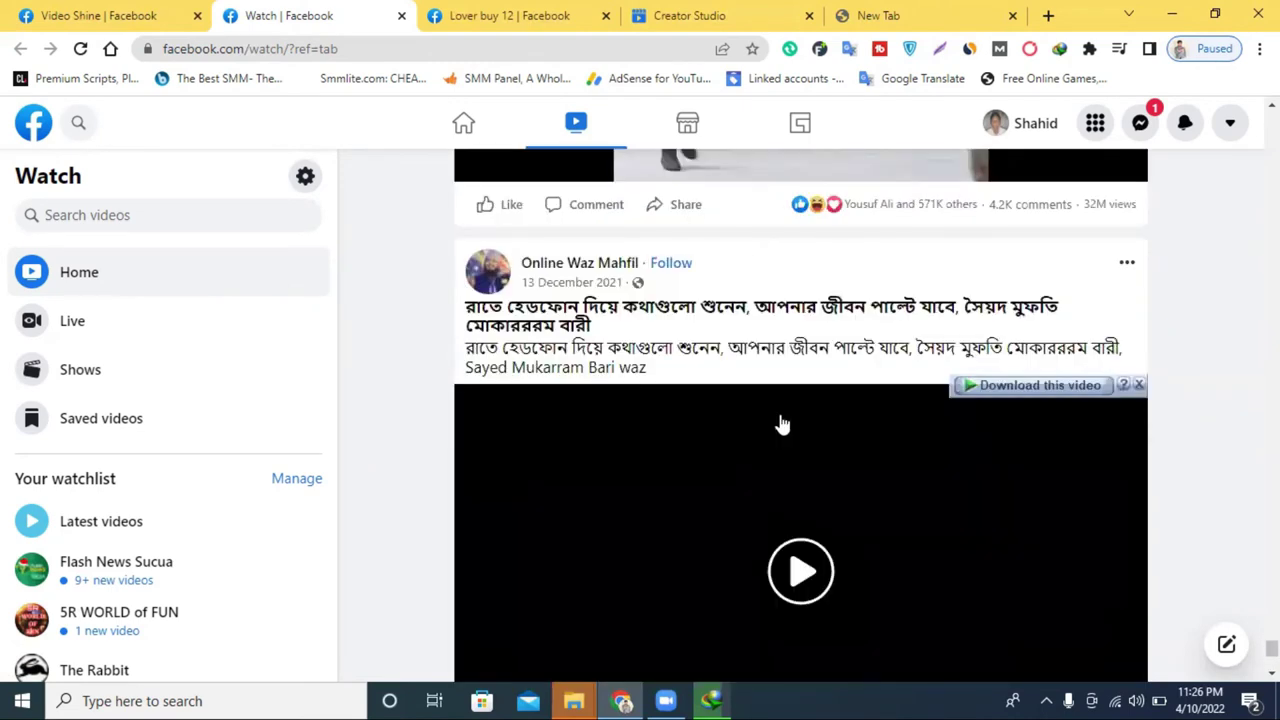
{"action": "scroll", "coordinate": [782, 416], "scroll_direction": "down", "scroll_amount": 5}
{"action": "scroll", "coordinate": [783, 423], "scroll_direction": "down", "scroll_amount": 3}
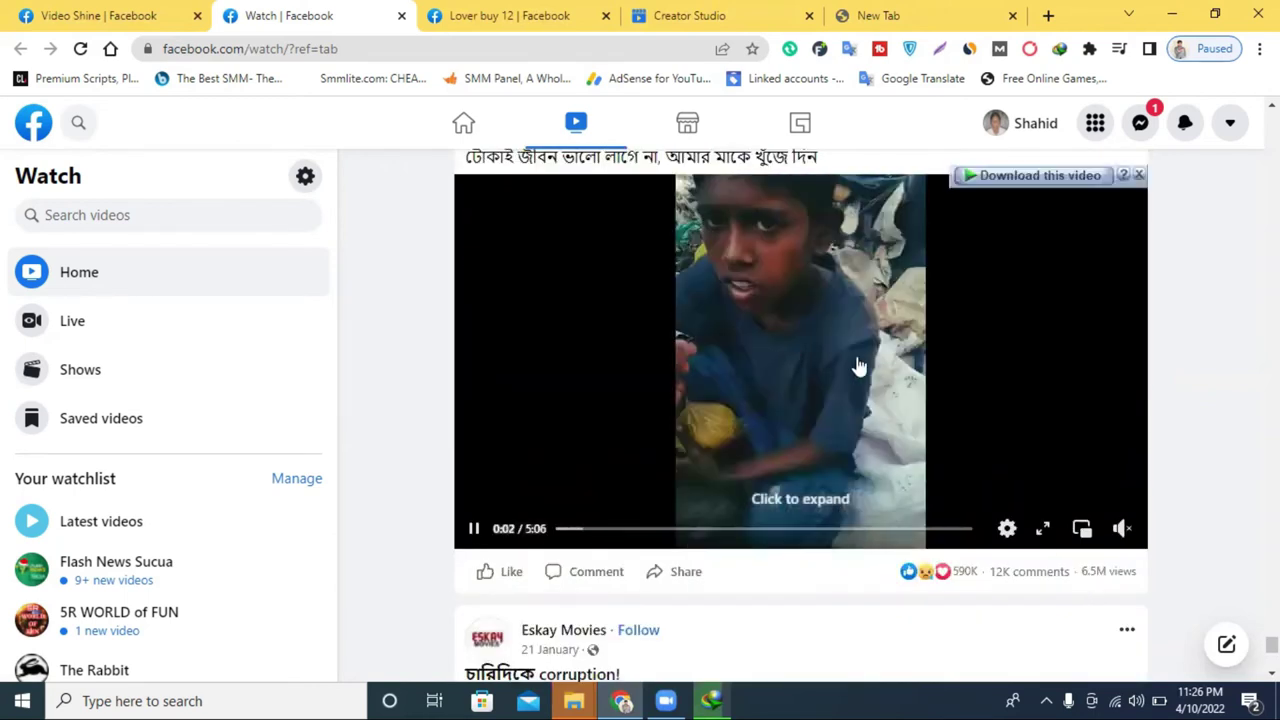
{"action": "scroll", "coordinate": [865, 362], "scroll_direction": "up", "scroll_amount": 1}
{"action": "scroll", "coordinate": [873, 360], "scroll_direction": "up", "scroll_amount": 1}
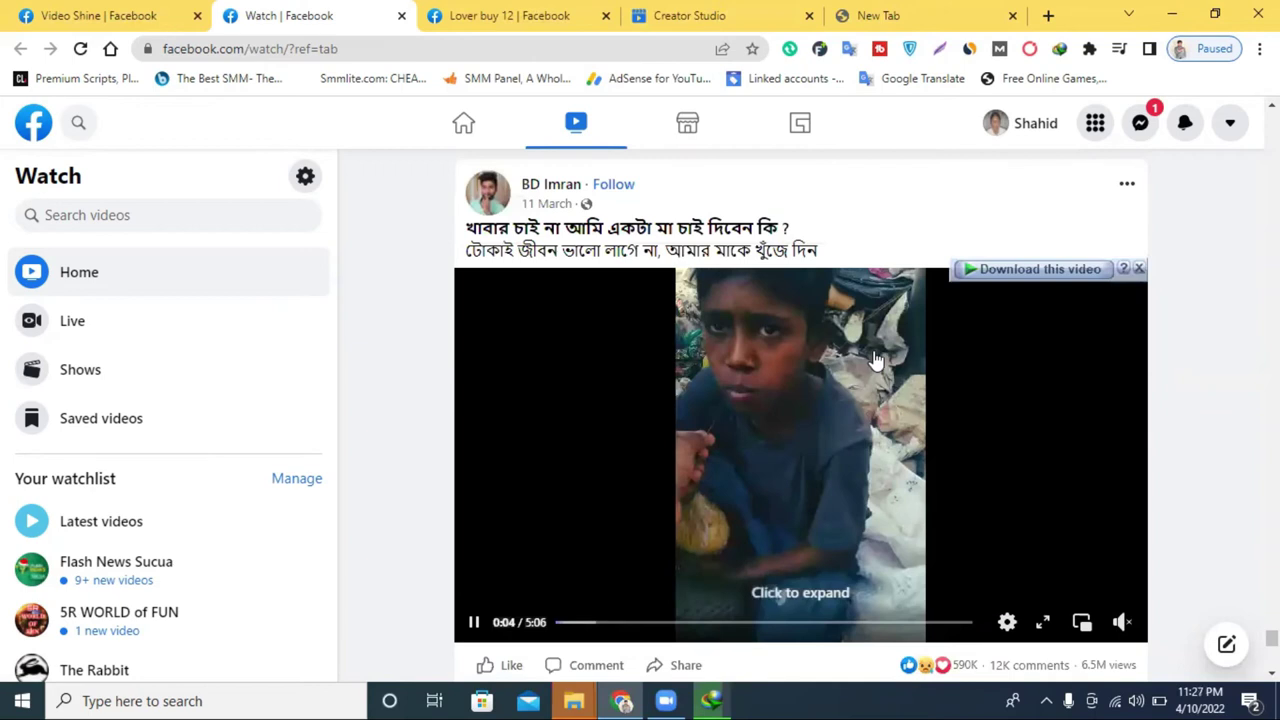
- Continue through the Watch feed and examine Ojana Prithibi's video post from 31 August 2020
{"action": "scroll", "coordinate": [873, 360], "scroll_direction": "down", "scroll_amount": 4}
{"action": "scroll", "coordinate": [873, 360], "scroll_direction": "down", "scroll_amount": 6}
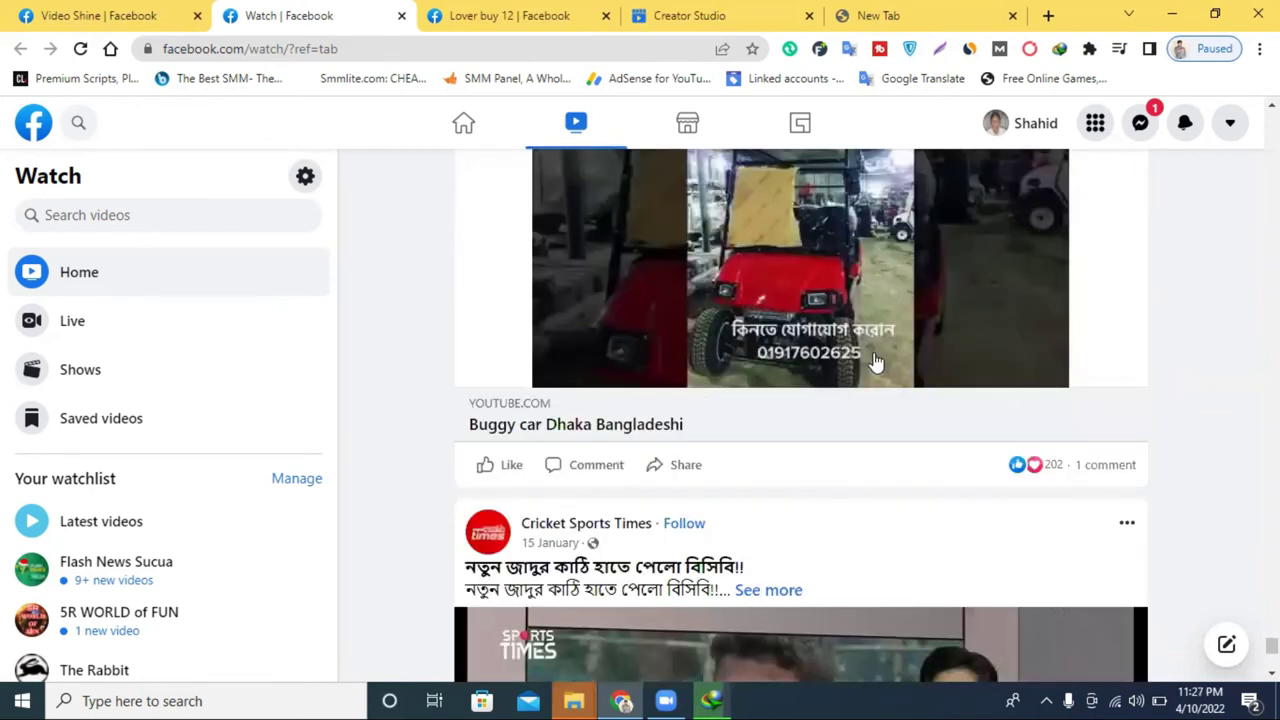
{"action": "scroll", "coordinate": [873, 360], "scroll_direction": "down", "scroll_amount": 4}
{"action": "scroll", "coordinate": [876, 365], "scroll_direction": "down", "scroll_amount": 5}
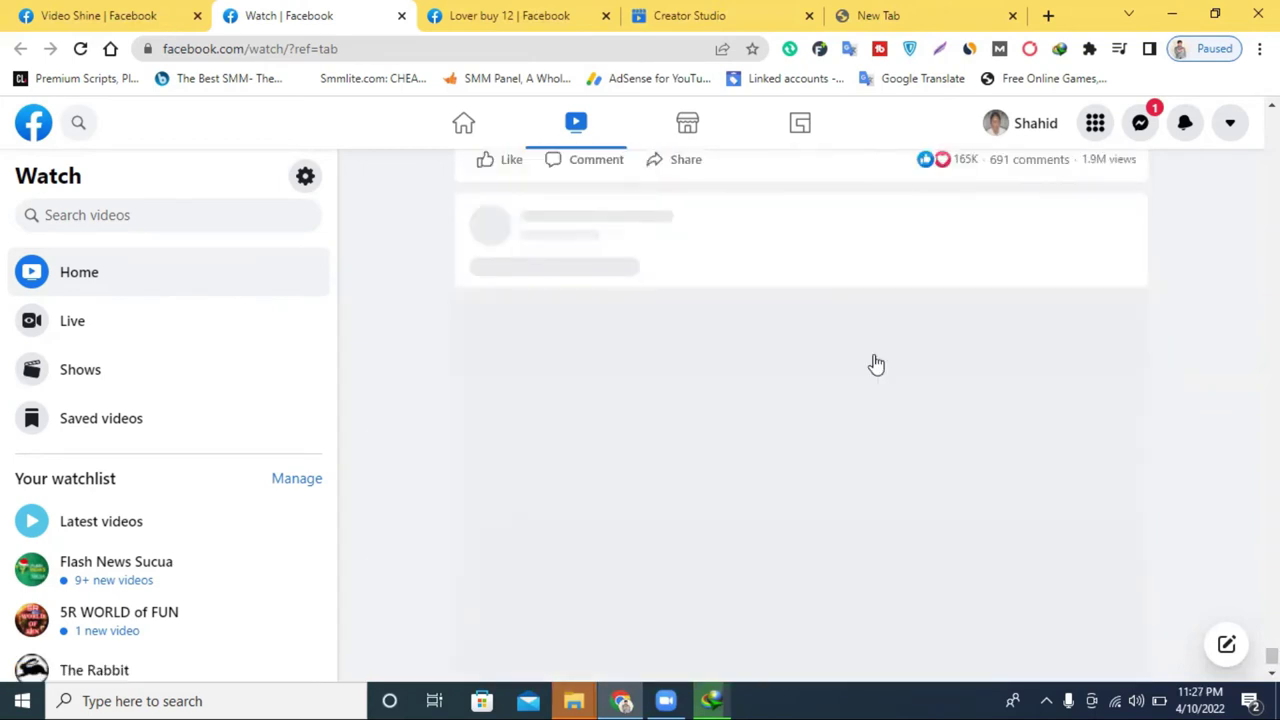
{"action": "scroll", "coordinate": [876, 365], "scroll_direction": "down", "scroll_amount": 3}
{"action": "scroll", "coordinate": [876, 365], "scroll_direction": "up", "scroll_amount": 3}
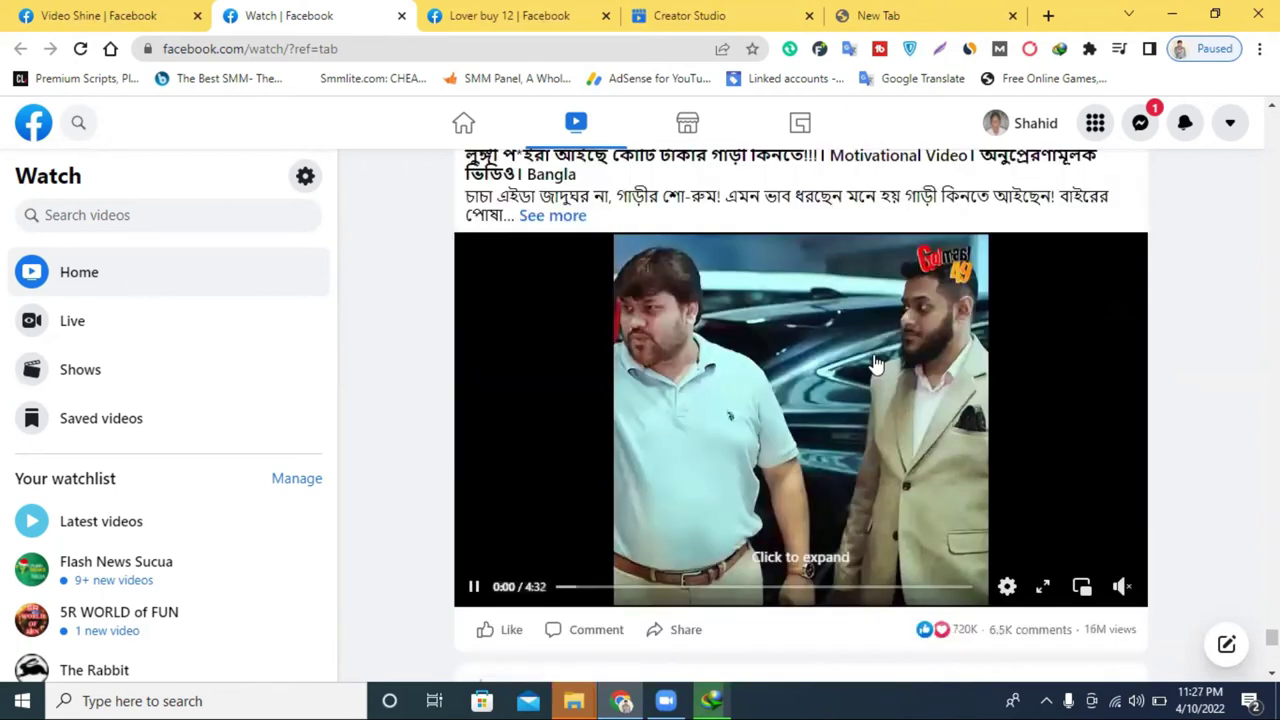
{"action": "scroll", "coordinate": [876, 365], "scroll_direction": "down", "scroll_amount": 5}
{"action": "scroll", "coordinate": [876, 365], "scroll_direction": "down", "scroll_amount": 4}
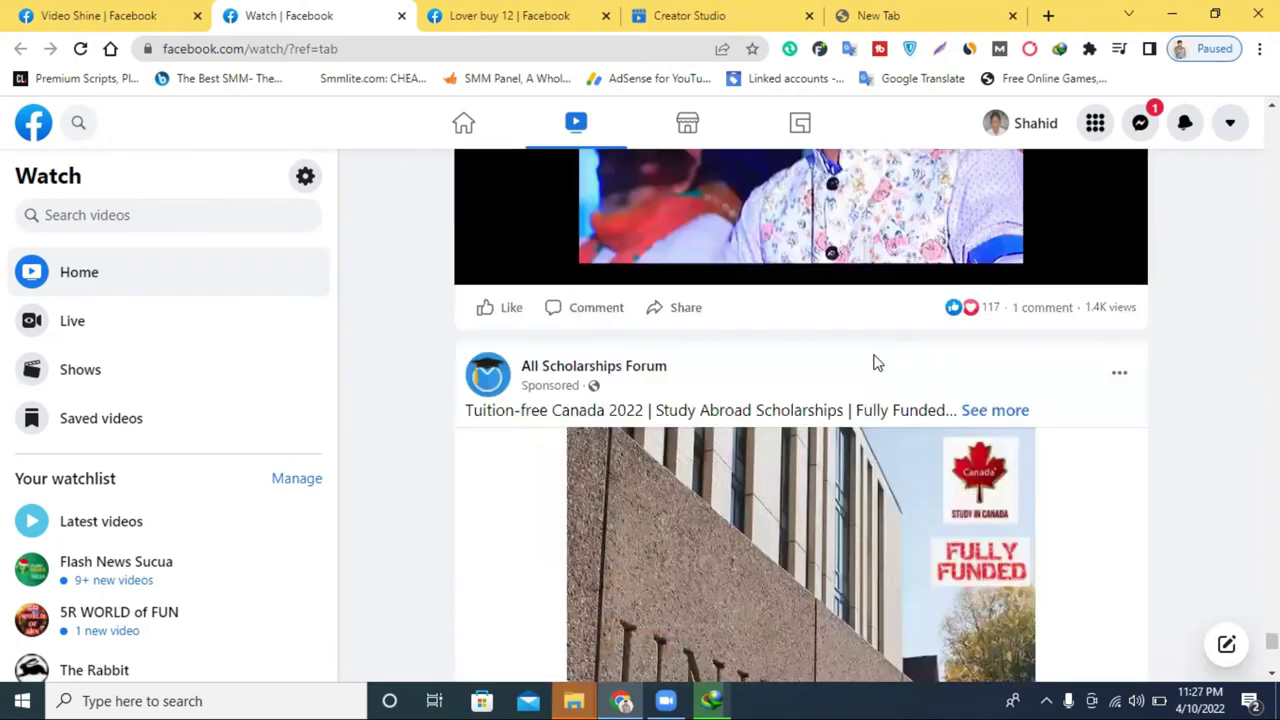
{"action": "scroll", "coordinate": [876, 362], "scroll_direction": "down", "scroll_amount": 2}
{"action": "scroll", "coordinate": [876, 365], "scroll_direction": "down", "scroll_amount": 4}
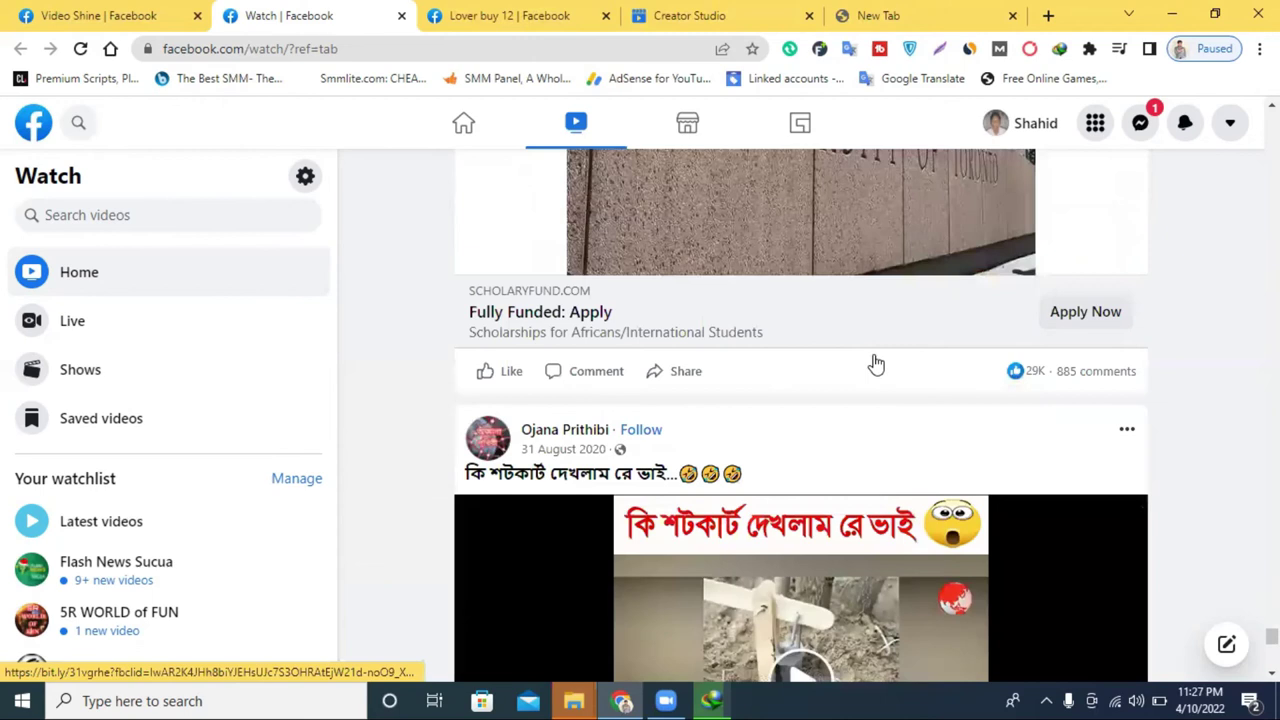
{"action": "scroll", "coordinate": [876, 365], "scroll_direction": "down", "scroll_amount": 2}
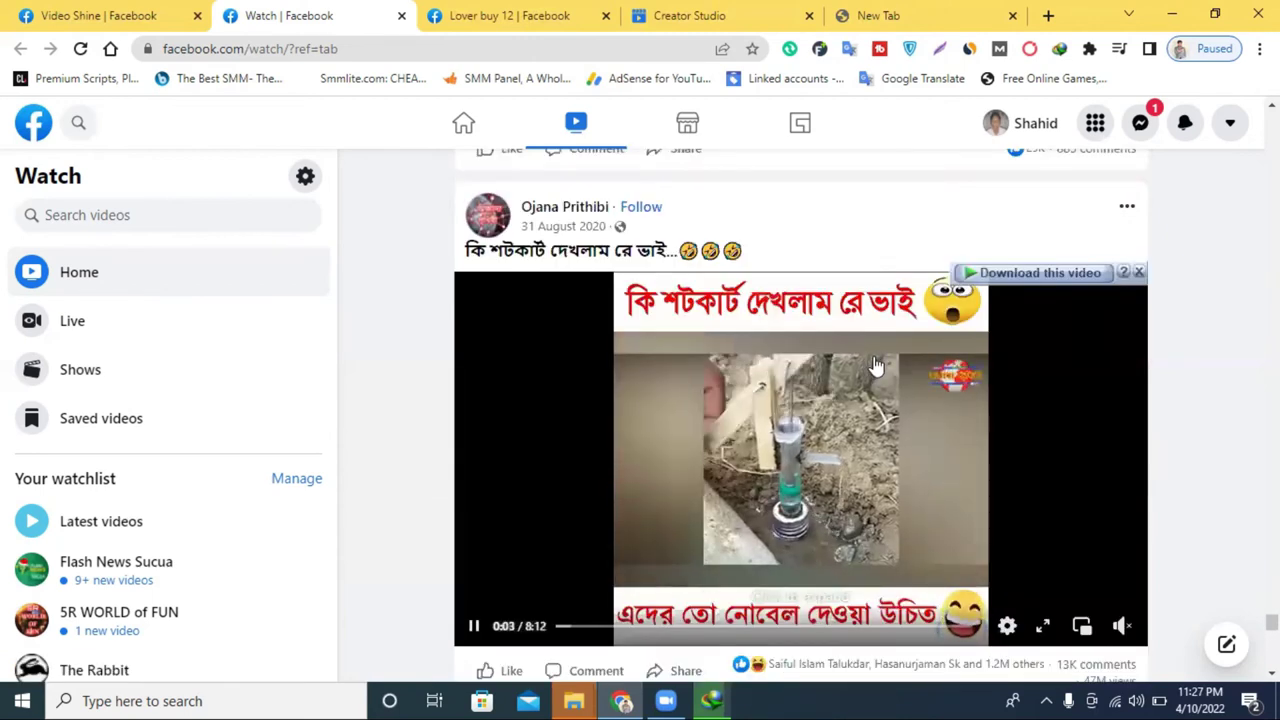
- Browse on through the Watch feed and examine Gollachut's video post and its view count
{"action": "scroll", "coordinate": [876, 366], "scroll_direction": "down", "scroll_amount": 5}
{"action": "scroll", "coordinate": [876, 366], "scroll_direction": "down", "scroll_amount": 5}
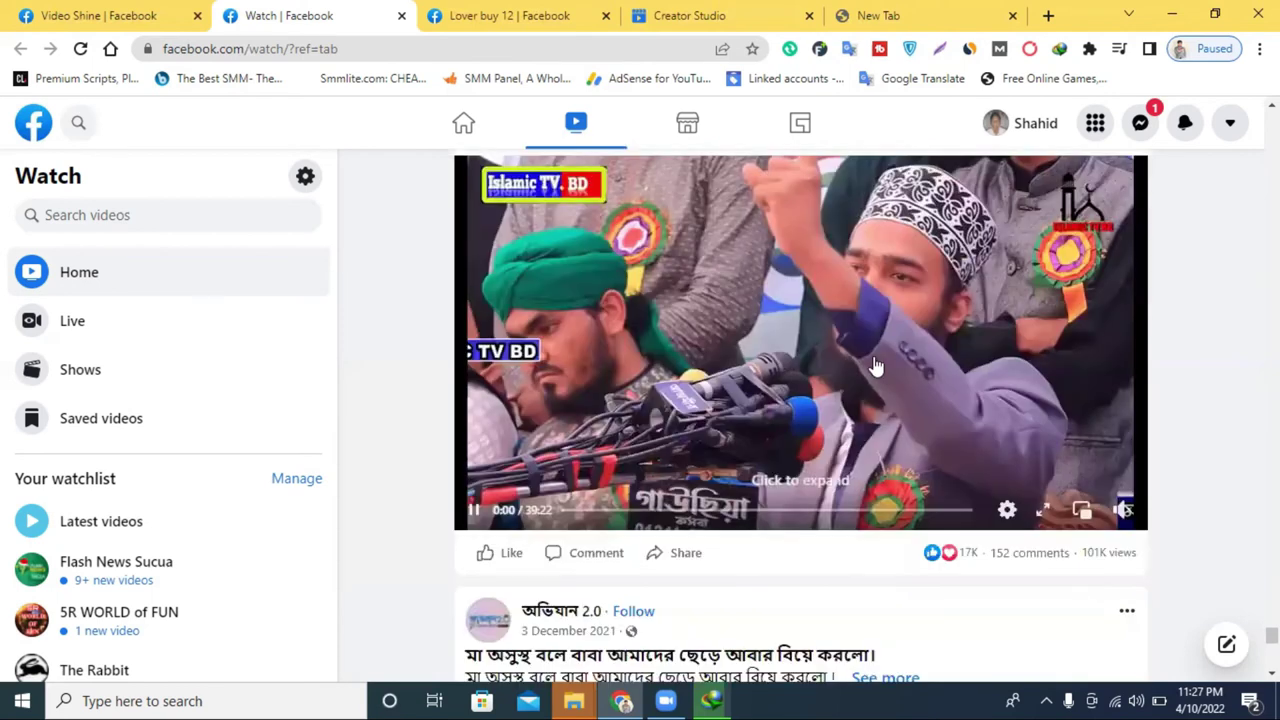
{"action": "scroll", "coordinate": [875, 367], "scroll_direction": "down", "scroll_amount": 5}
{"action": "scroll", "coordinate": [873, 356], "scroll_direction": "down", "scroll_amount": 5}
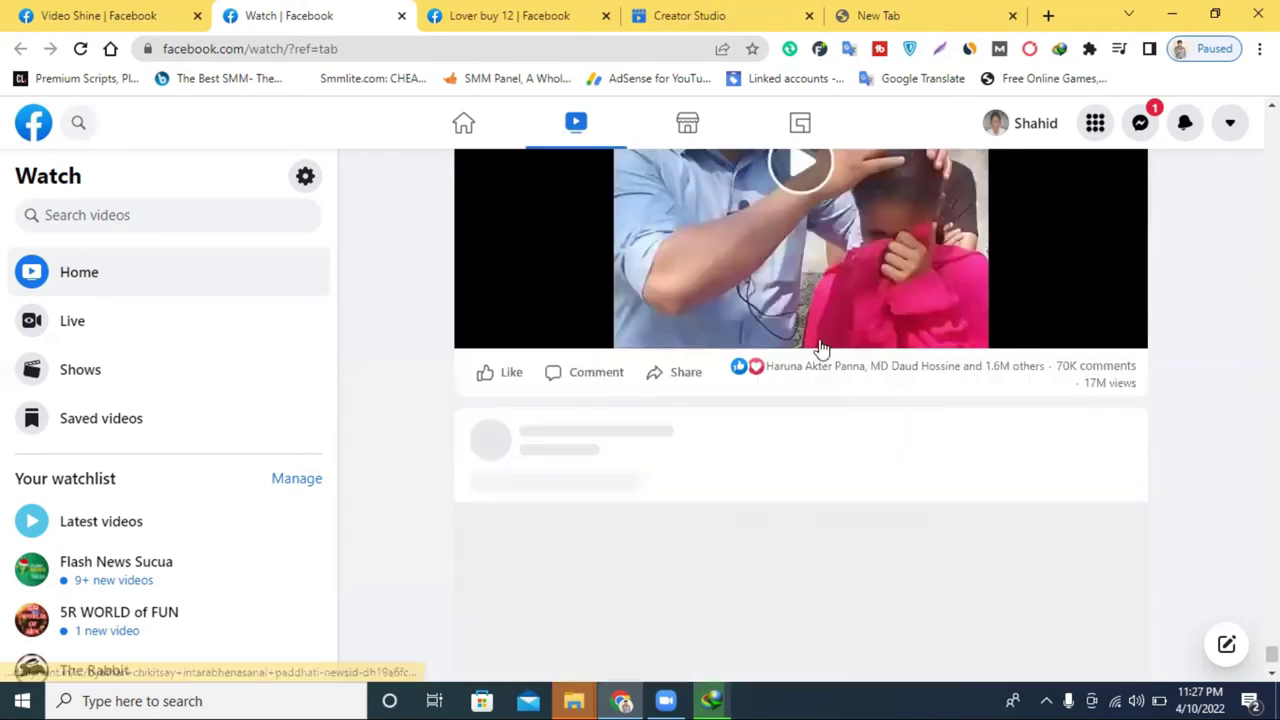
{"action": "scroll", "coordinate": [770, 367], "scroll_direction": "down", "scroll_amount": 5}
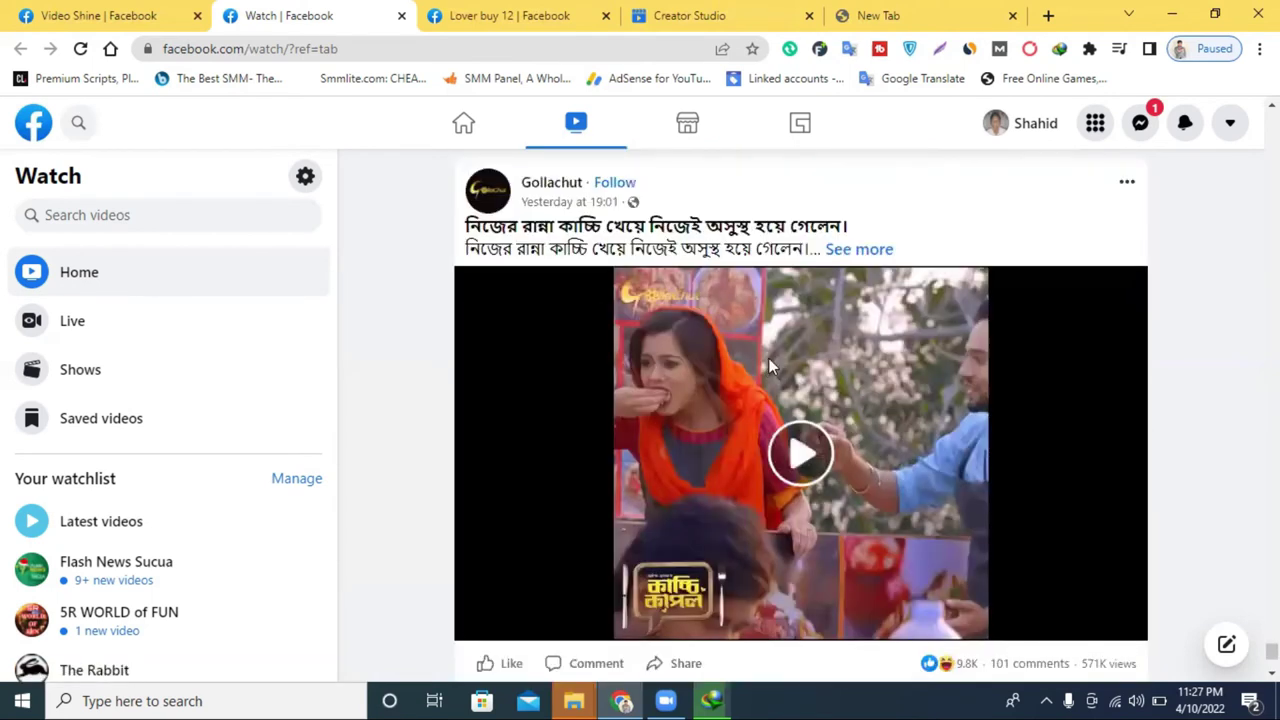
{"action": "scroll", "coordinate": [768, 358], "scroll_direction": "down", "scroll_amount": 1}
{"action": "scroll", "coordinate": [768, 357], "scroll_direction": "up", "scroll_amount": 1}
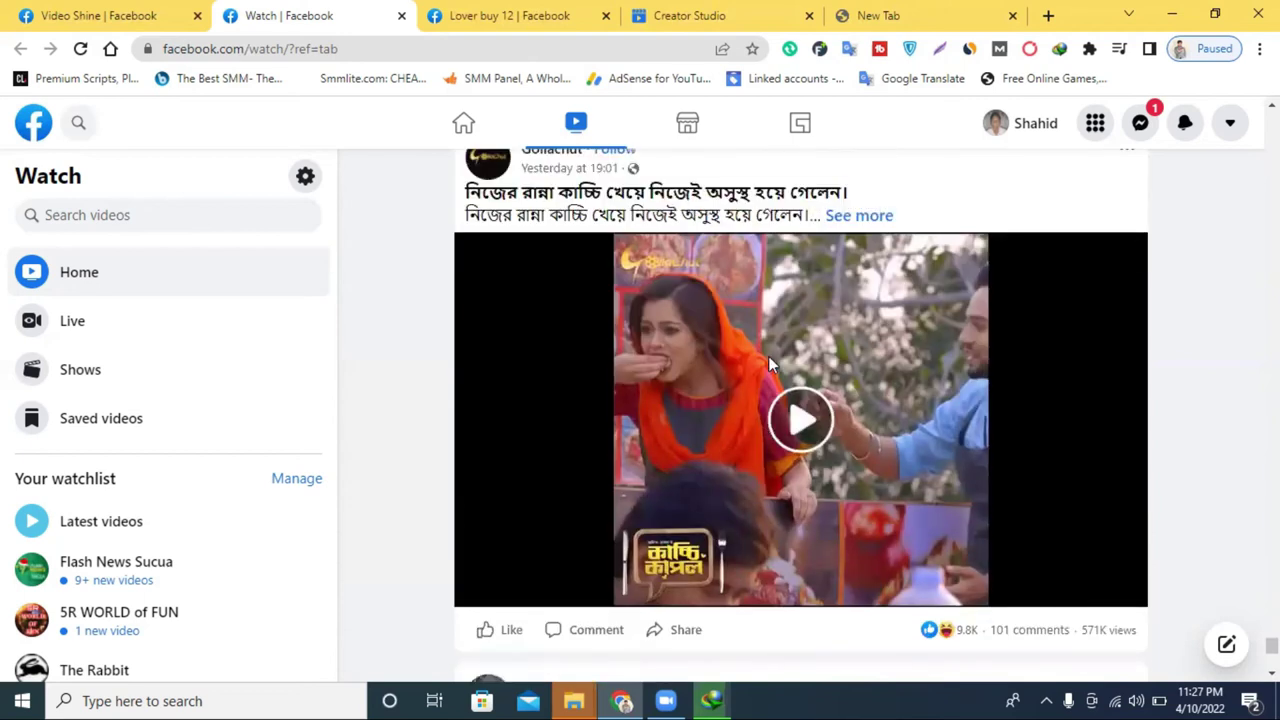
- Browse the Watch feed's further video posts down to Gtv News's 20 January report, and close the feed
{"action": "scroll", "coordinate": [768, 357], "scroll_direction": "down", "scroll_amount": 5}
{"action": "scroll", "coordinate": [770, 361], "scroll_direction": "down", "scroll_amount": 5}
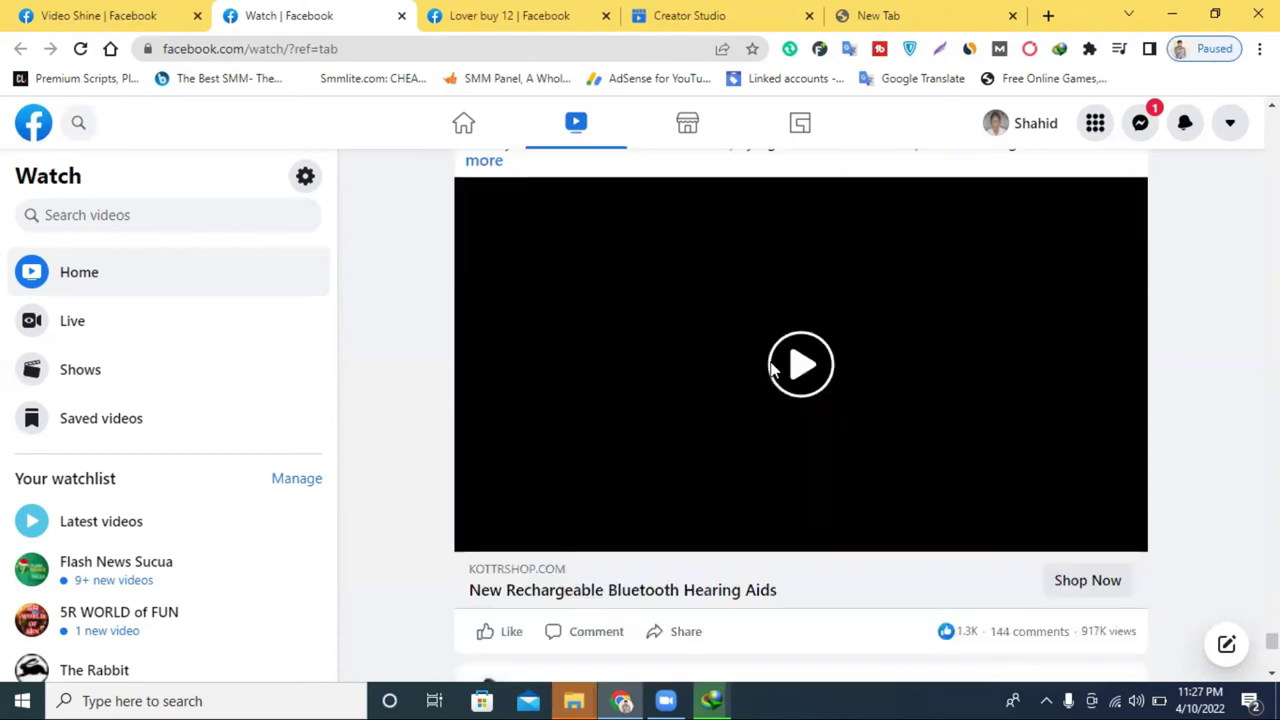
{"action": "scroll", "coordinate": [772, 368], "scroll_direction": "down", "scroll_amount": 5}
{"action": "scroll", "coordinate": [772, 361], "scroll_direction": "down", "scroll_amount": 1}
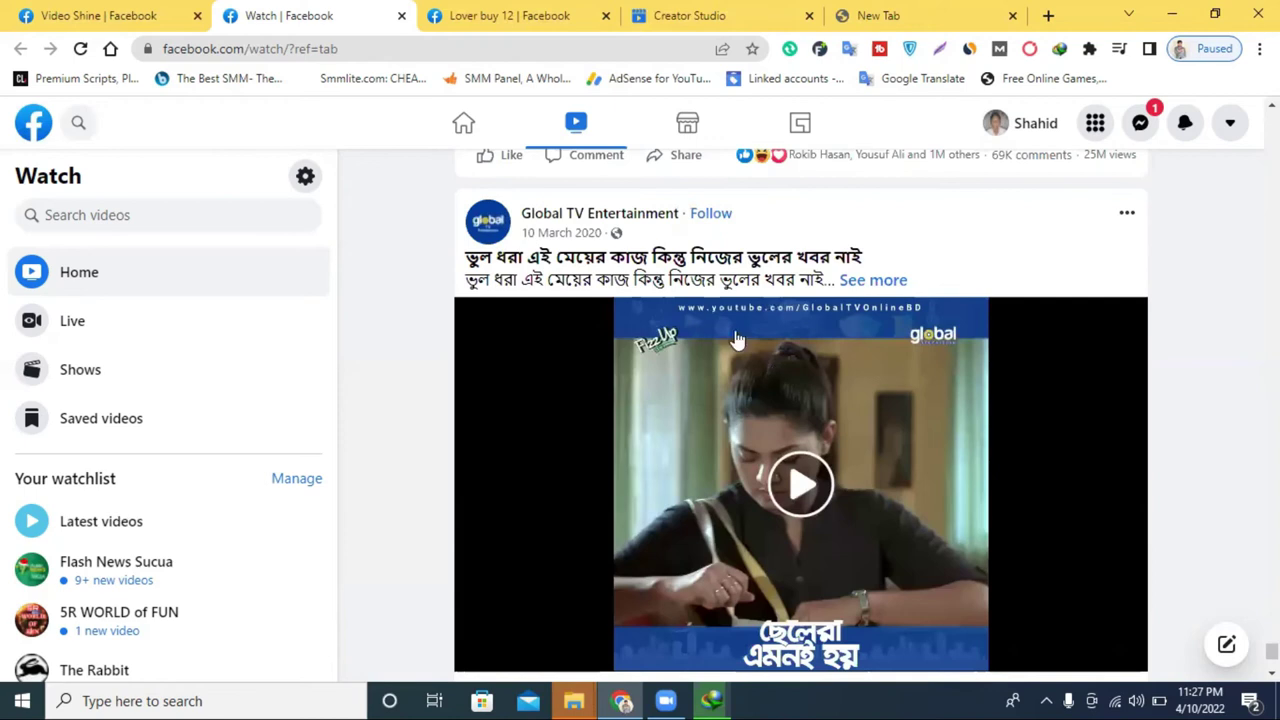
{"action": "scroll", "coordinate": [737, 341], "scroll_direction": "down", "scroll_amount": 5}
{"action": "scroll", "coordinate": [737, 341], "scroll_direction": "down", "scroll_amount": 3}
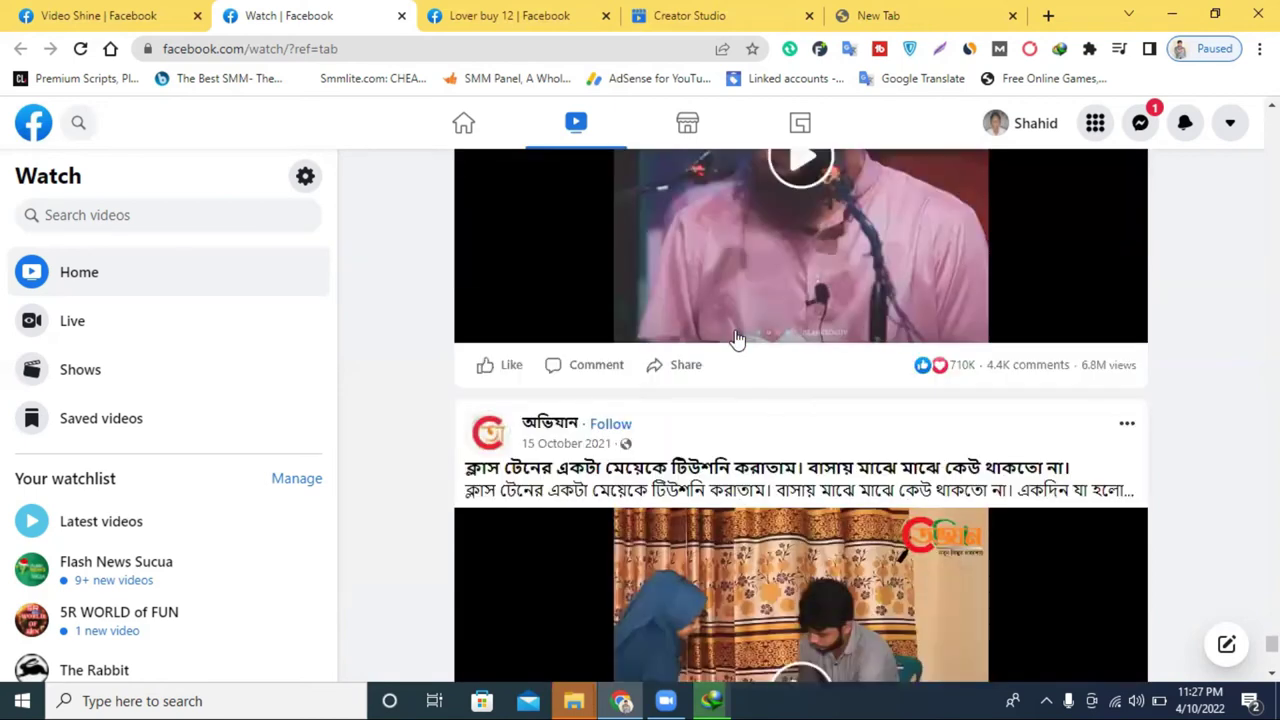
{"action": "scroll", "coordinate": [737, 341], "scroll_direction": "down", "scroll_amount": 5}
{"action": "scroll", "coordinate": [737, 340], "scroll_direction": "down", "scroll_amount": 1}
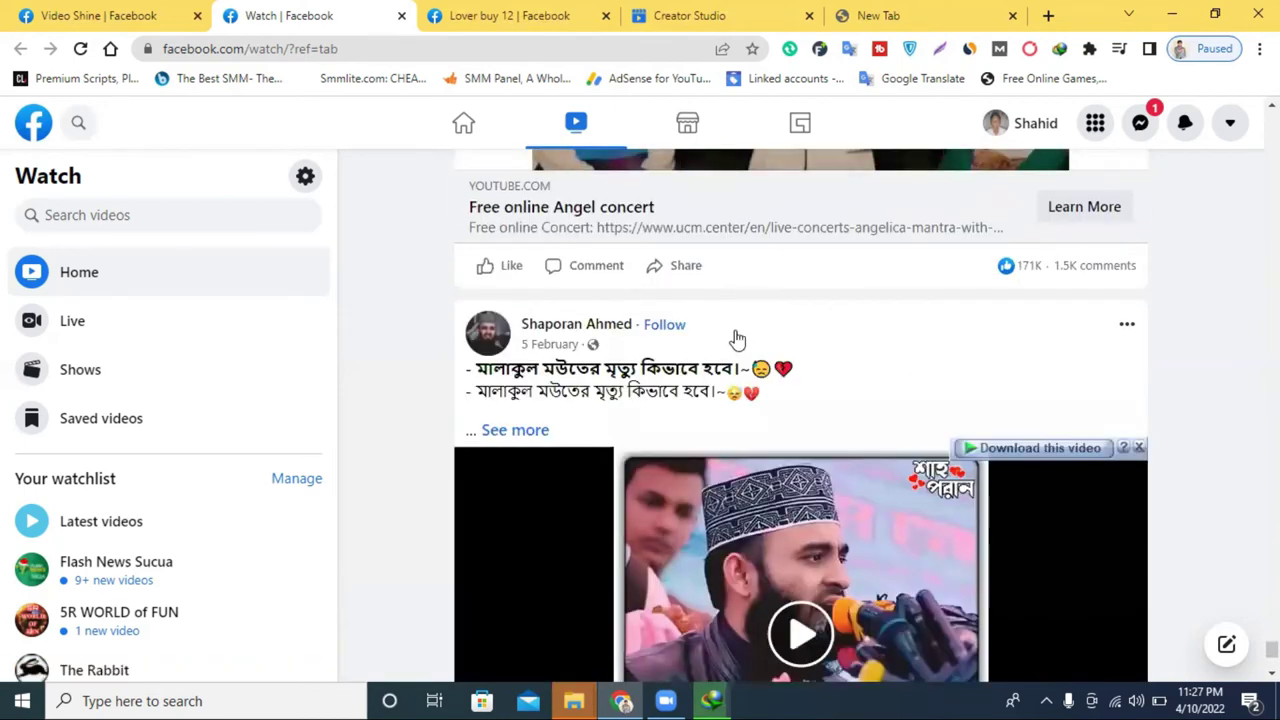
{"action": "scroll", "coordinate": [737, 340], "scroll_direction": "down", "scroll_amount": 5}
{"action": "scroll", "coordinate": [737, 340], "scroll_direction": "down", "scroll_amount": 5}
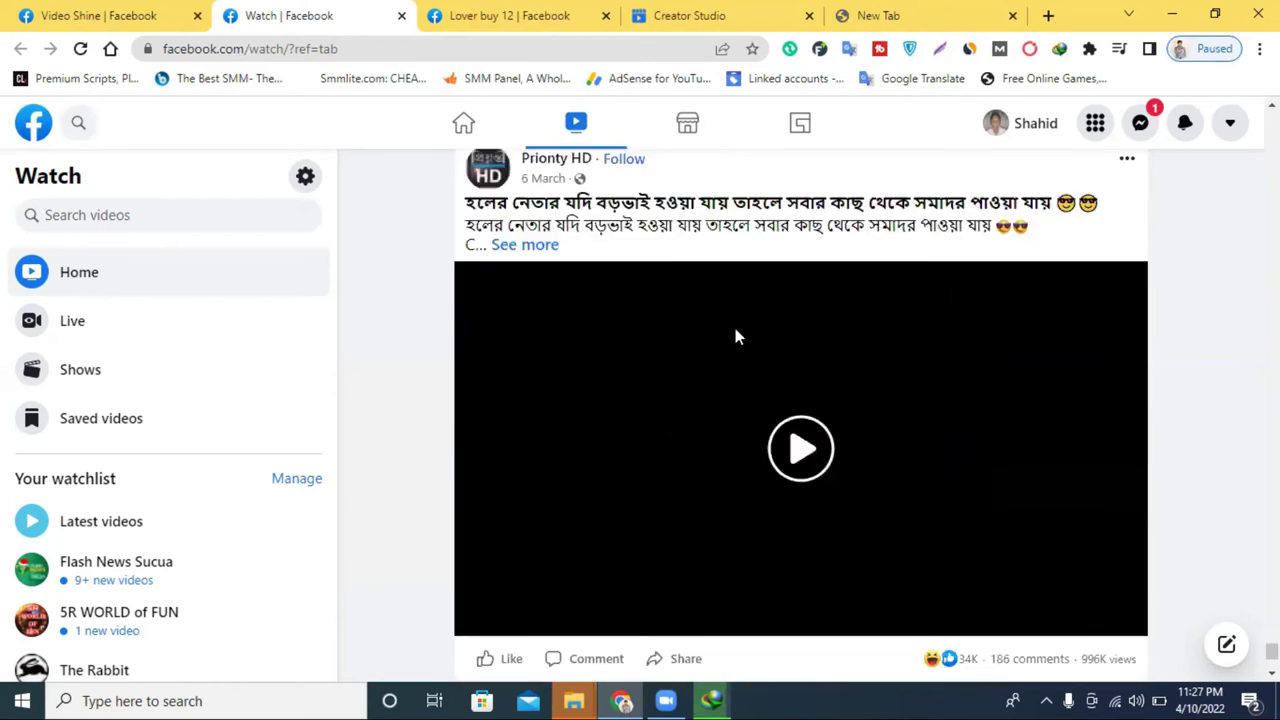
{"action": "scroll", "coordinate": [735, 335], "scroll_direction": "down", "scroll_amount": 3}
{"action": "scroll", "coordinate": [737, 340], "scroll_direction": "down", "scroll_amount": 3}
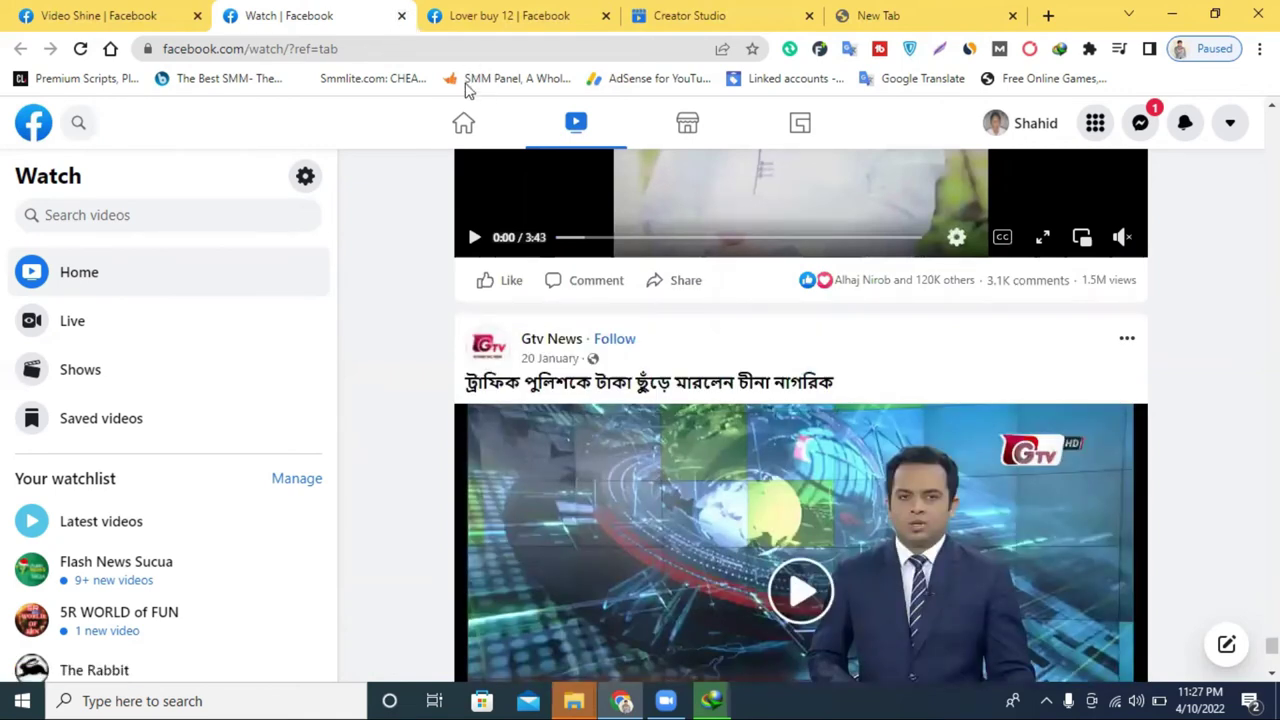
{"action": "key", "text": "ctrl+w"}
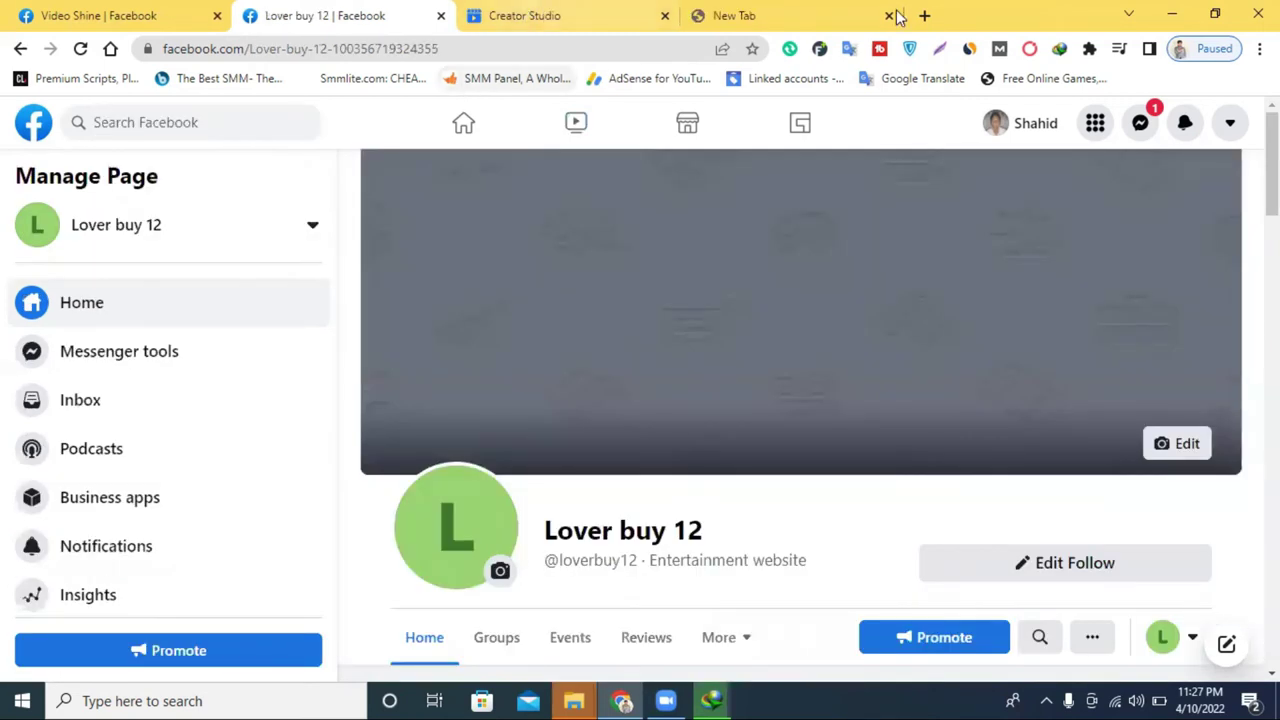
{"action": "key", "text": "ctrl+Tab"}
{"action": "key", "text": "ctrl+Tab"}
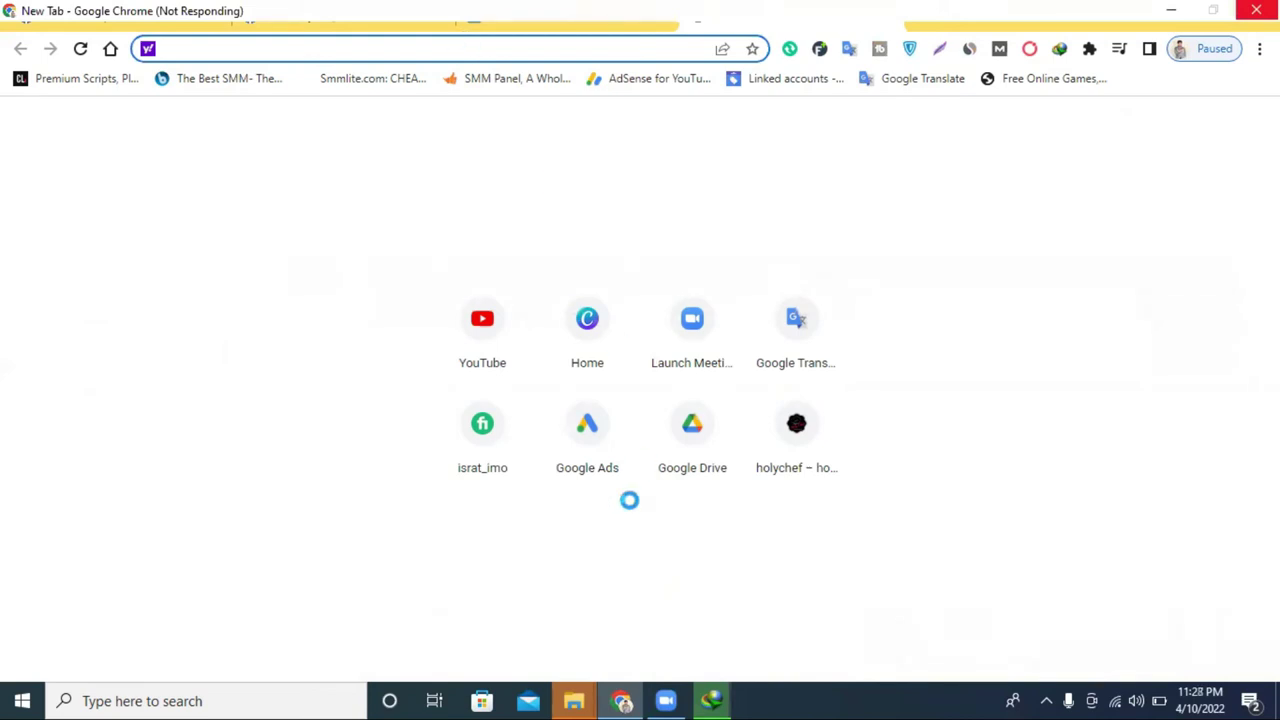
{"action": "type", "text": "facebook.com"}
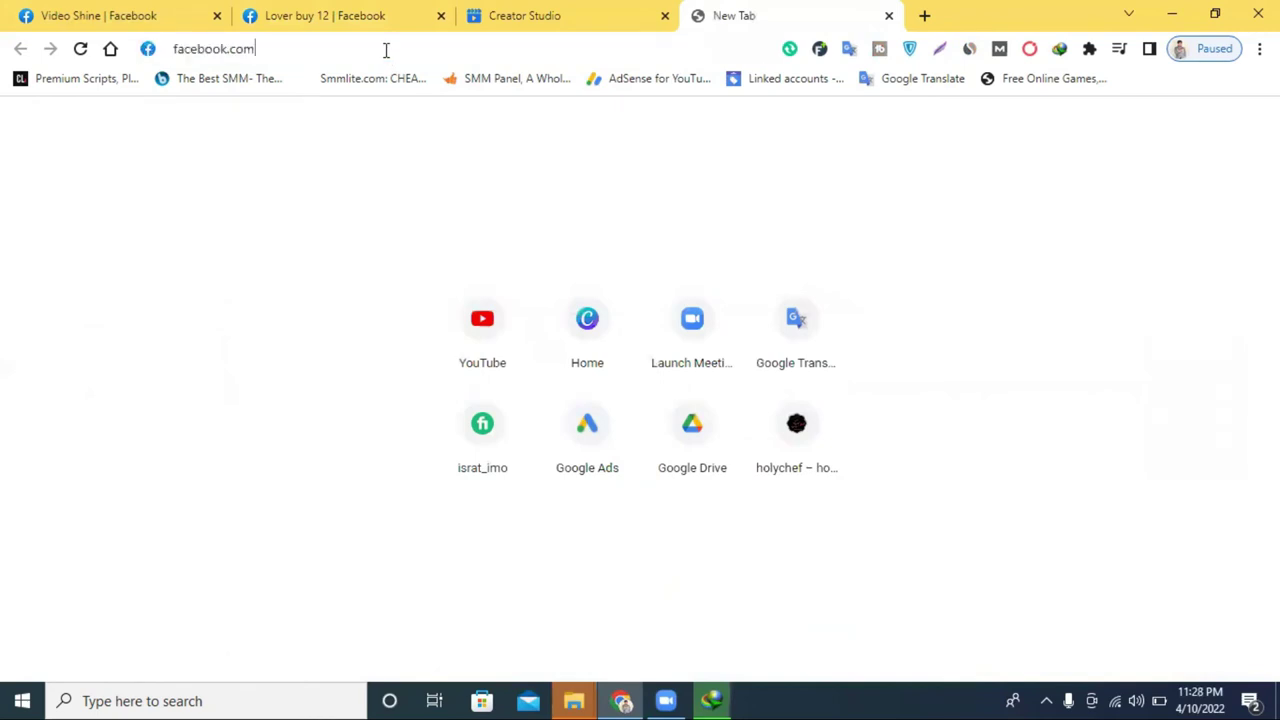
{"action": "type", "text": "f"}
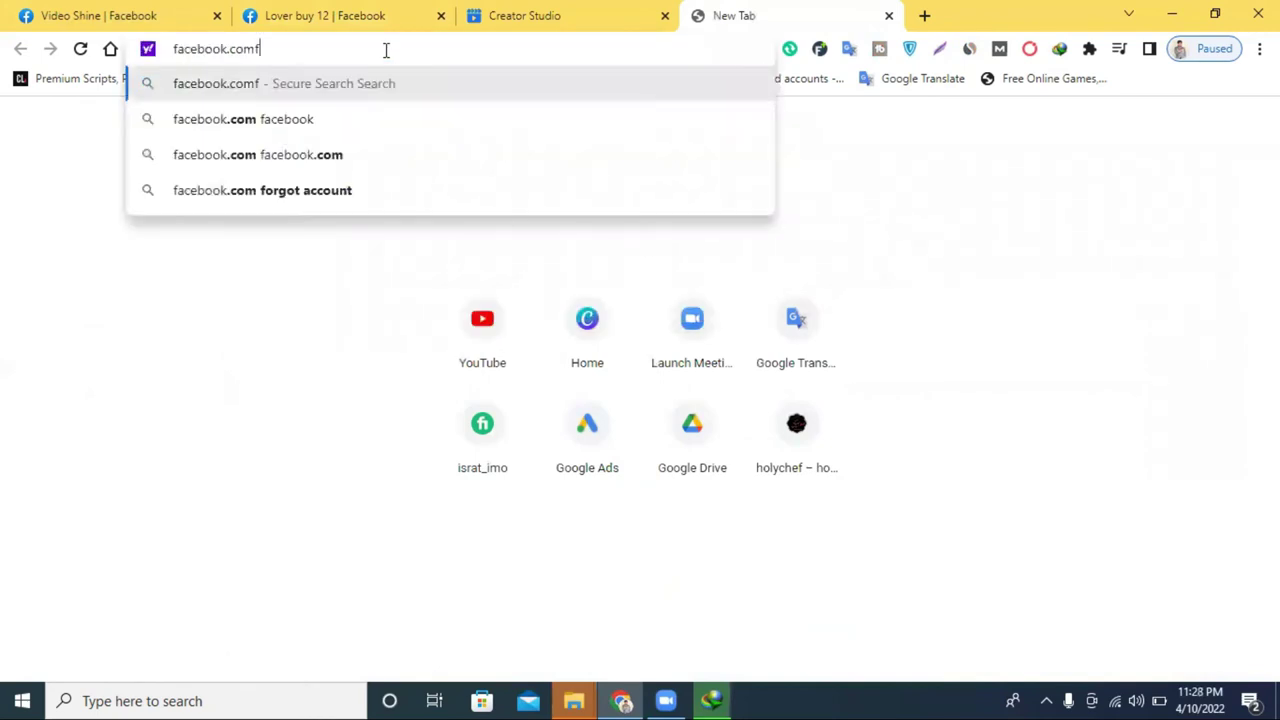
{"action": "key", "text": "BackSpace"}
{"action": "key", "text": "BackSpace"}
{"action": "key", "text": "BackSpace"}
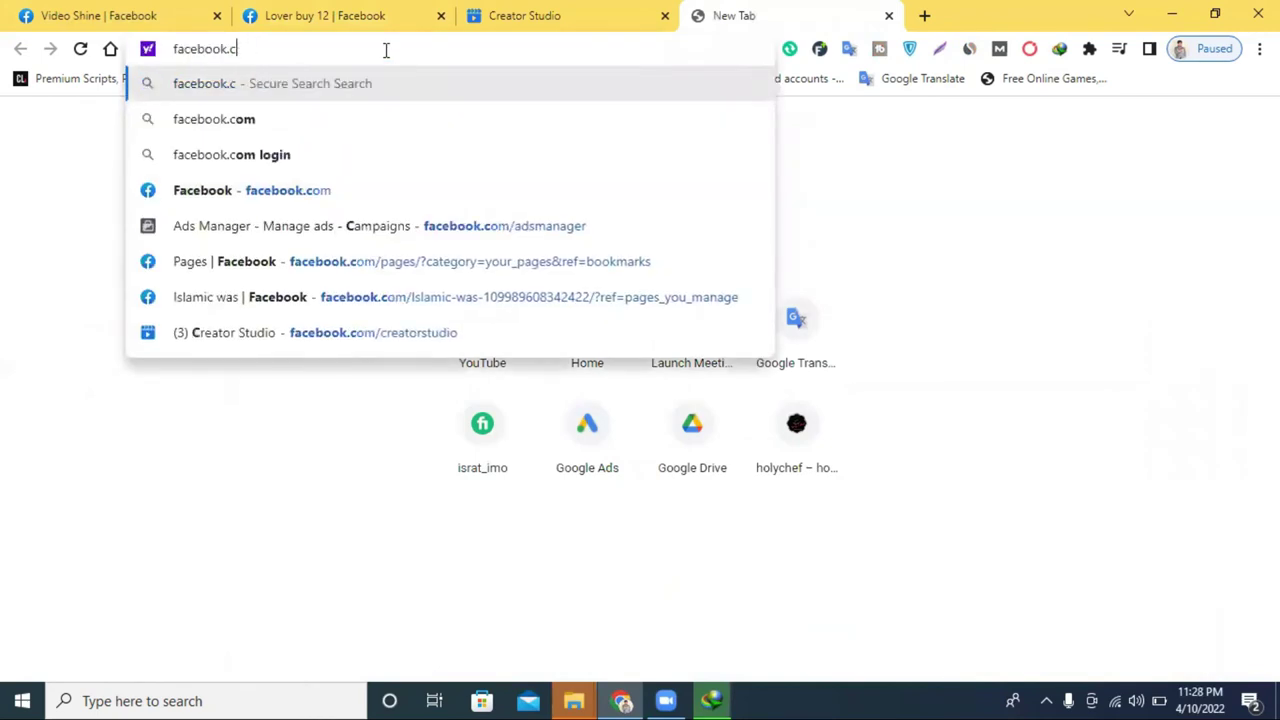
{"action": "key", "text": "BackSpace"}
{"action": "key", "text": "BackSpace"}
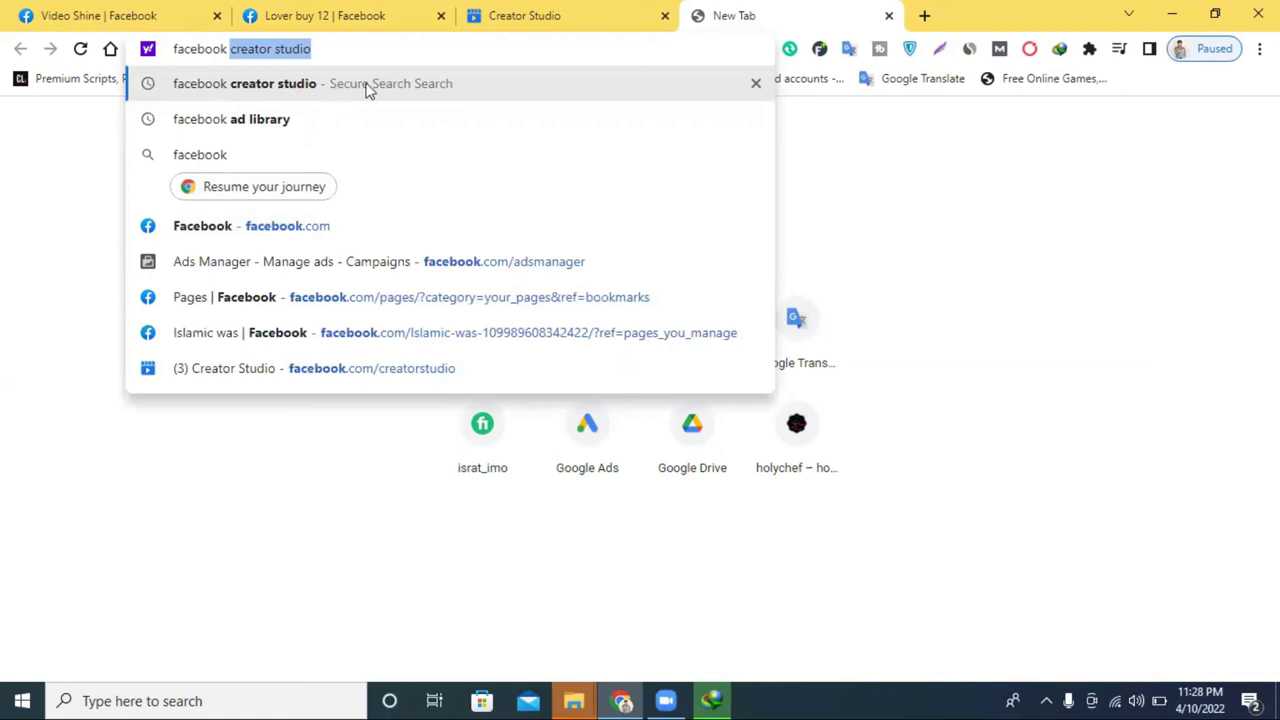
- Return to the Lover buy 12 page, dismiss the download-complete dialog, and view the page's post creation options
{"action": "left_click", "coordinate": [520, 14]}
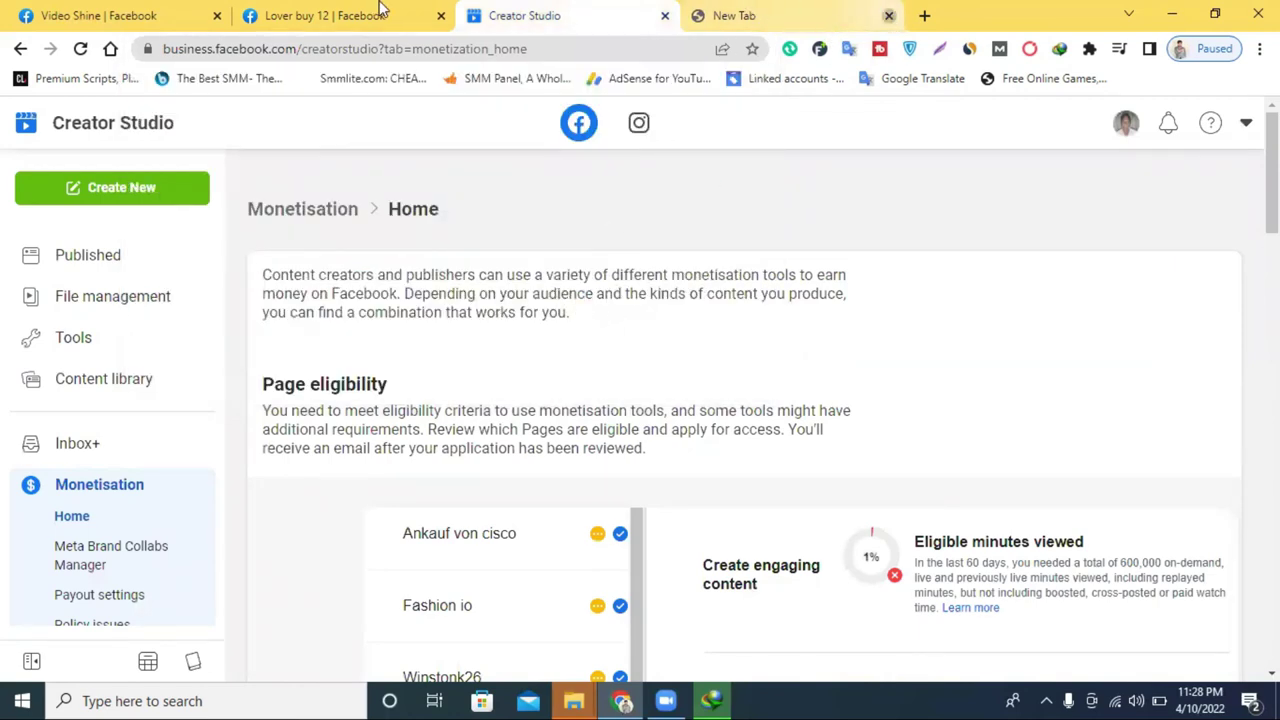
{"action": "left_click", "coordinate": [71, 12]}
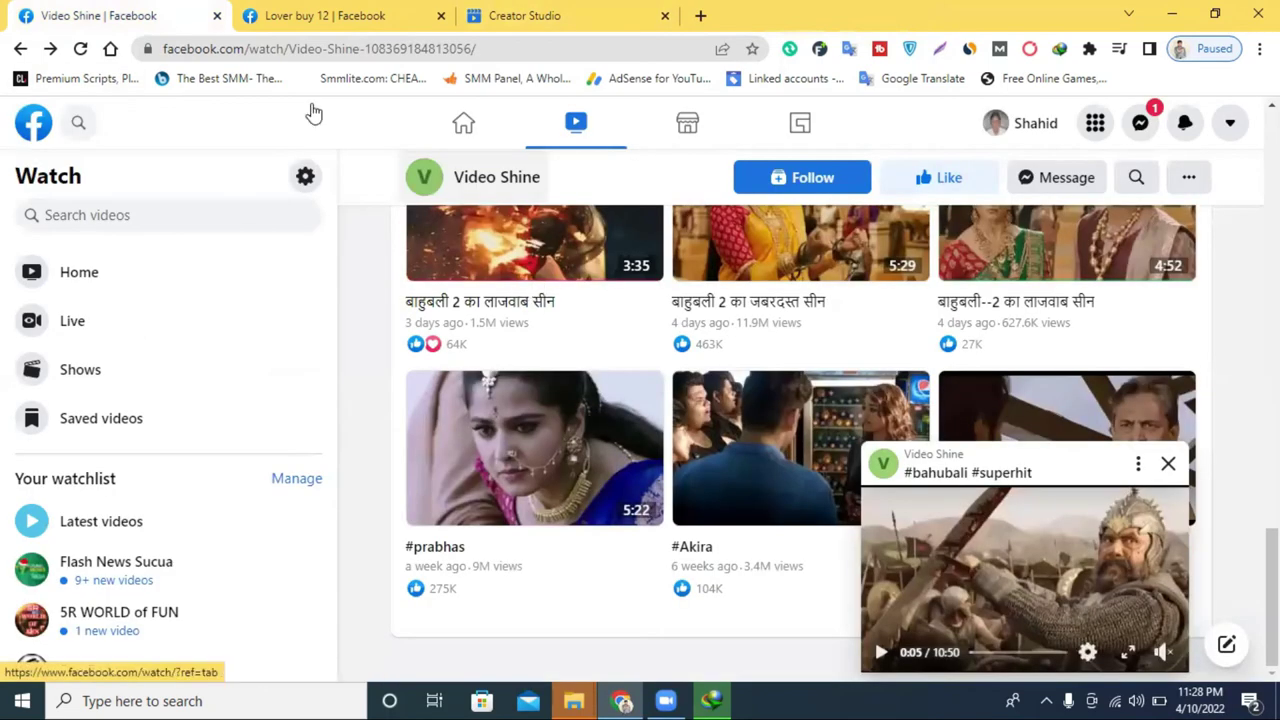
{"action": "key", "text": "ctrl+Tab"}
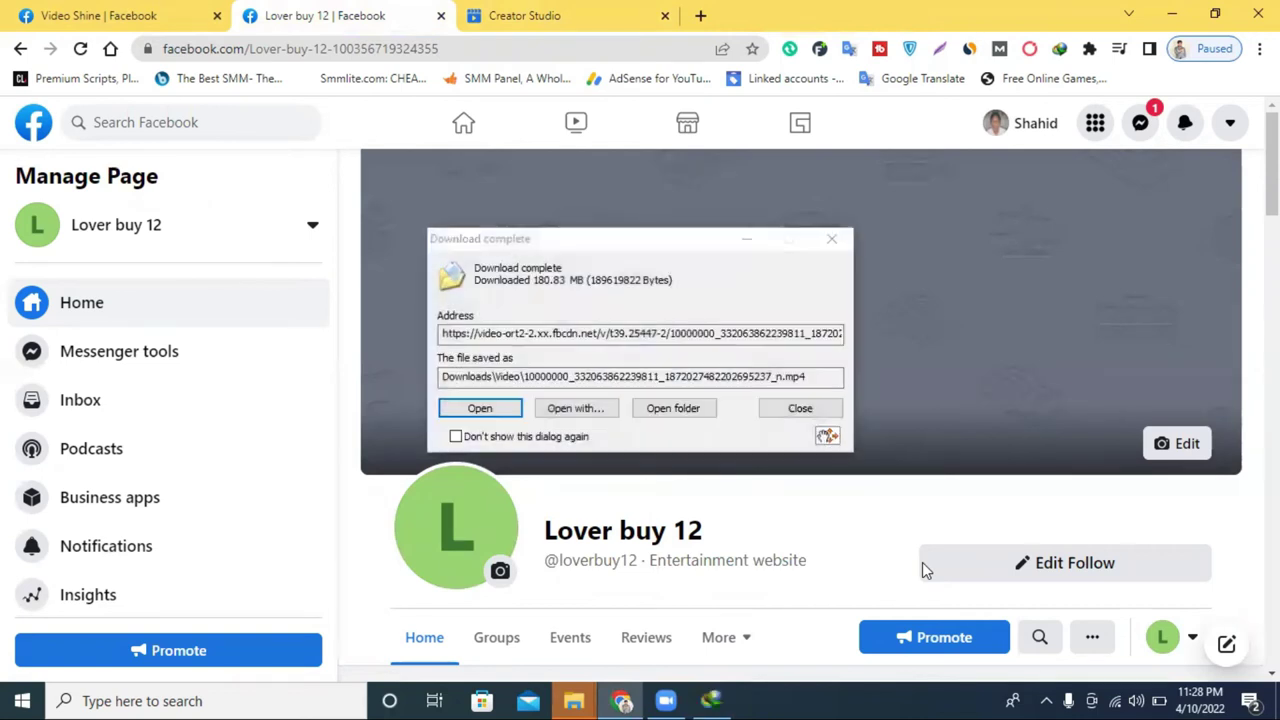
{"action": "left_click", "coordinate": [831, 241]}
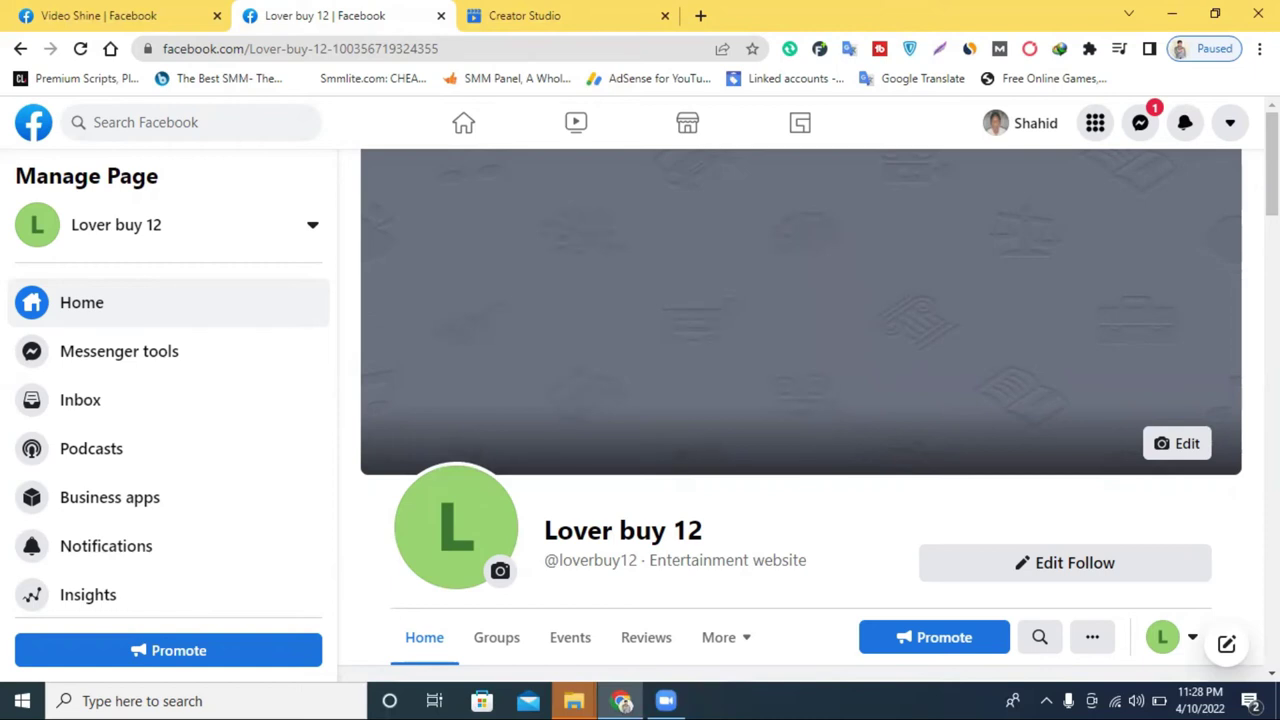
{"action": "scroll", "coordinate": [1014, 374], "scroll_direction": "down", "scroll_amount": 5}
{"action": "scroll", "coordinate": [1014, 374], "scroll_direction": "up", "scroll_amount": 2}
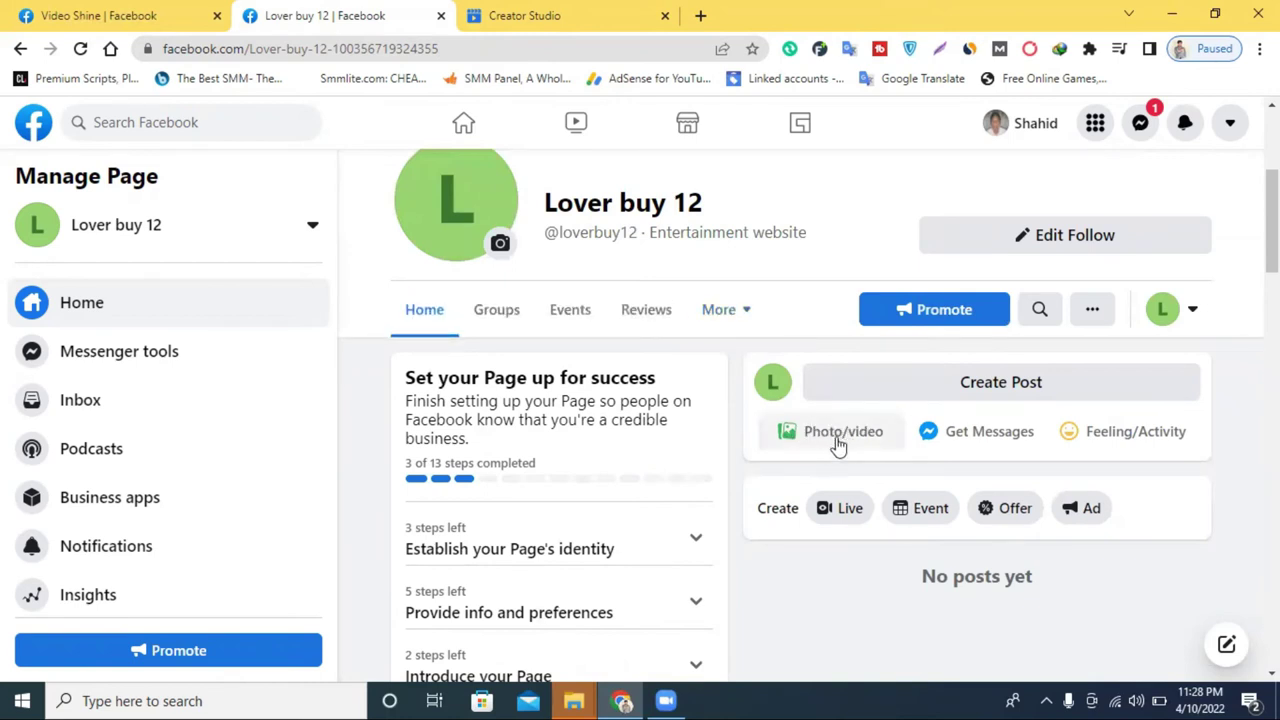
- Switch to Creator Studio and open the list of all published posts across the pages
{"action": "left_click", "coordinate": [570, 12]}
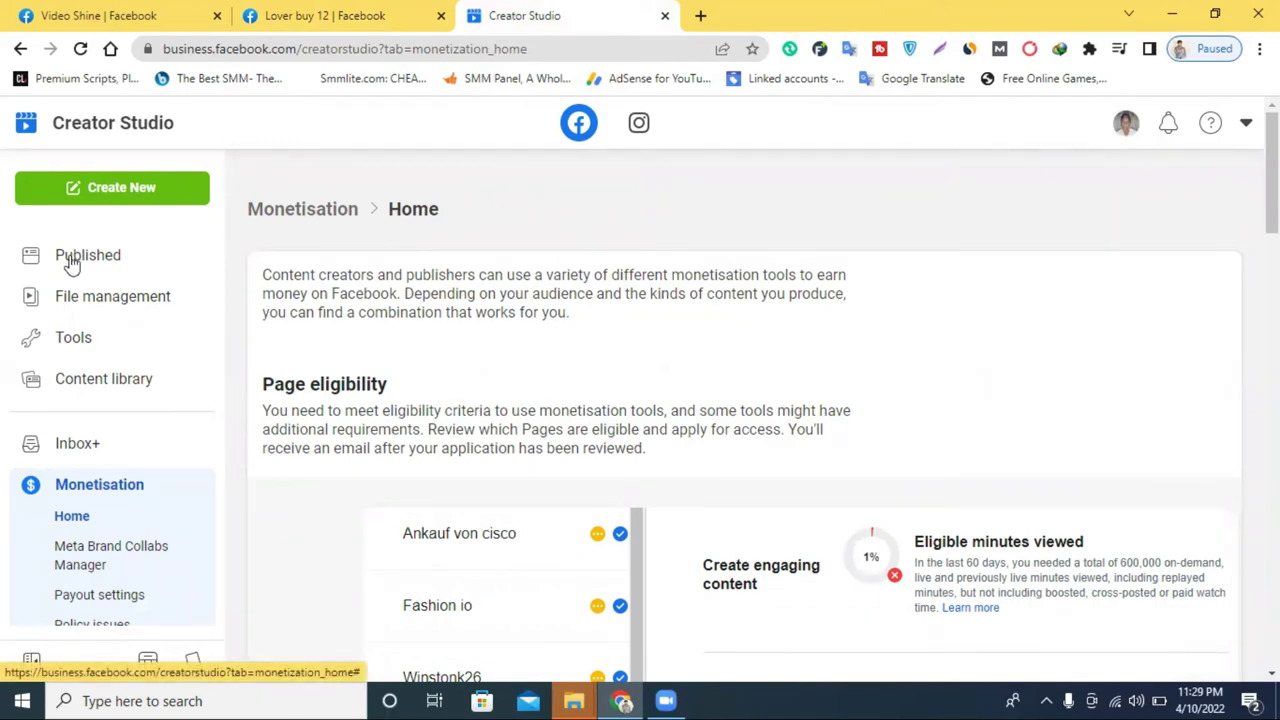
{"action": "scroll", "coordinate": [857, 294], "scroll_direction": "up", "scroll_amount": 3}
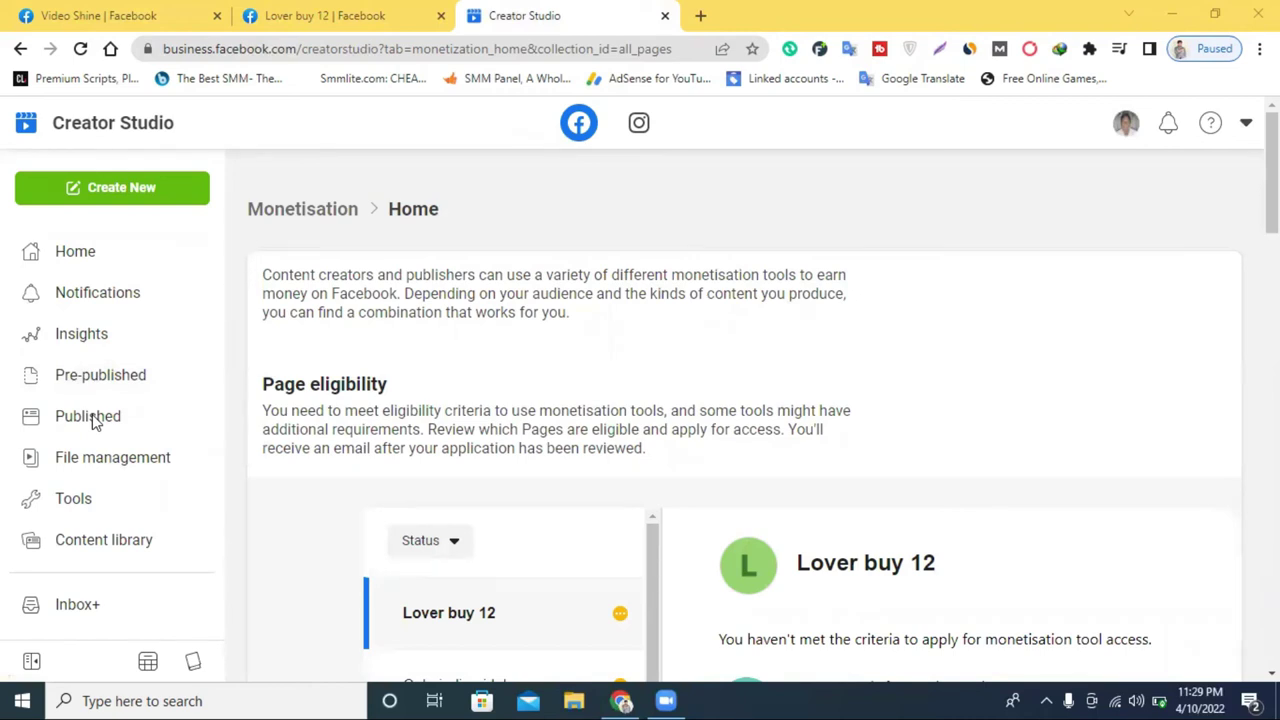
{"action": "left_click", "coordinate": [90, 418]}
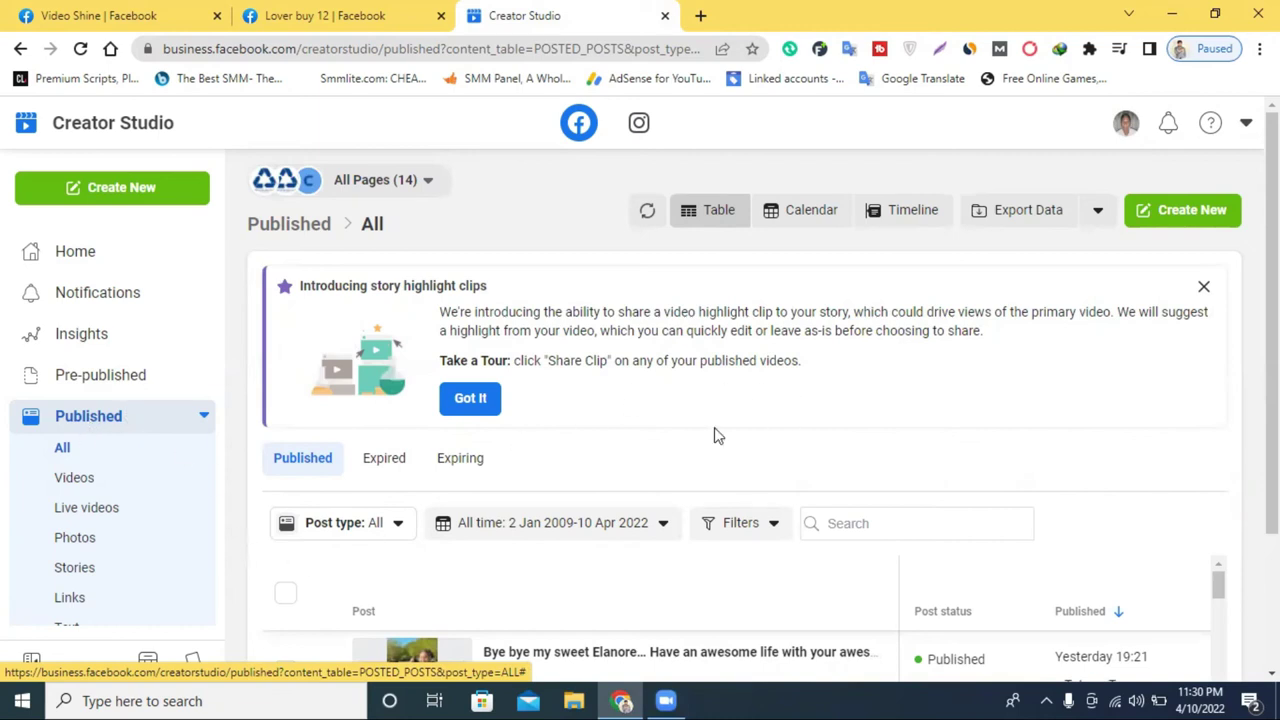
{"action": "scroll", "coordinate": [617, 466], "scroll_direction": "down", "scroll_amount": 2}
{"action": "scroll", "coordinate": [619, 467], "scroll_direction": "up", "scroll_amount": 2}
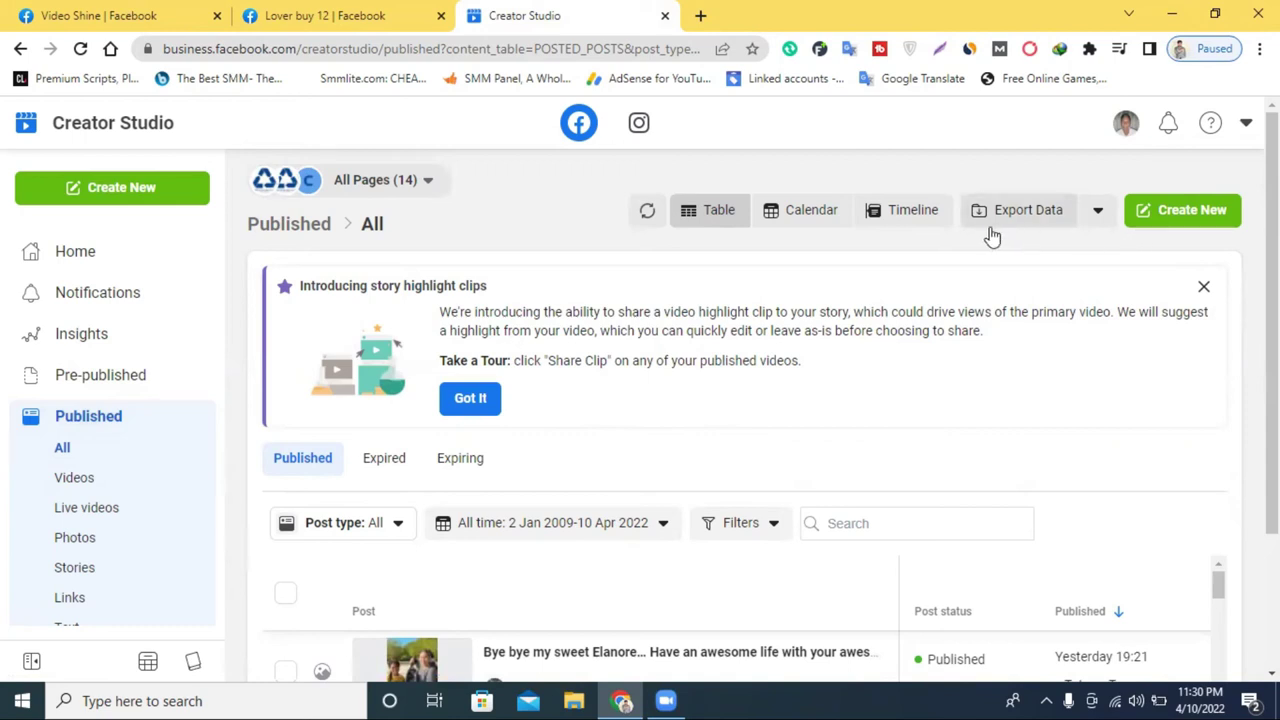
- Start a new video upload and choose the Watch file from the Video folder in Downloads
{"action": "left_click", "coordinate": [1172, 214]}
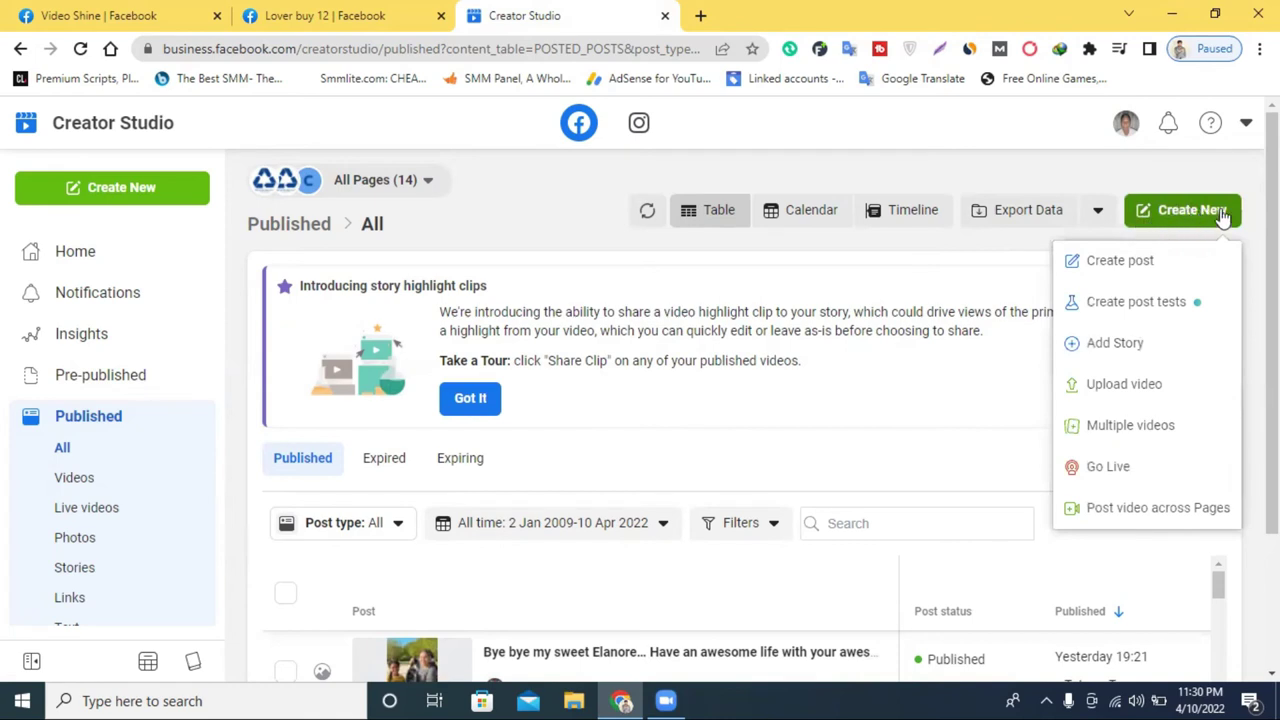
{"action": "left_click", "coordinate": [1108, 387]}
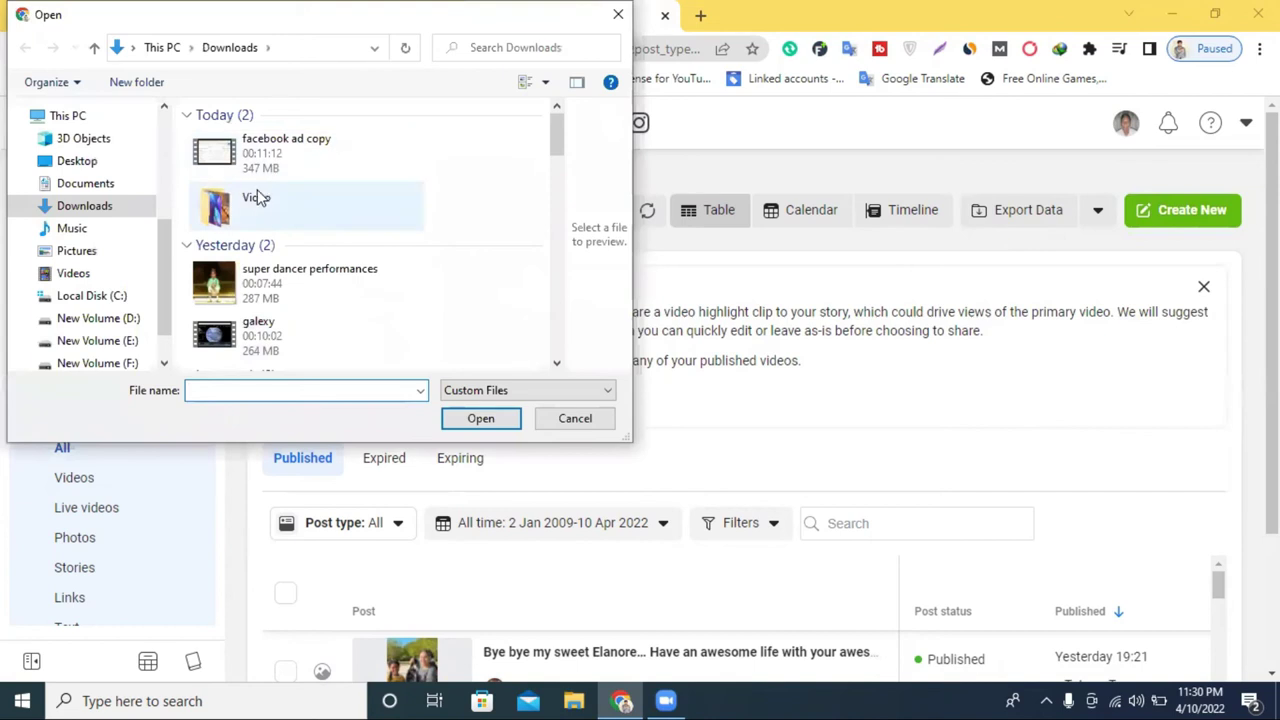
{"action": "left_click", "coordinate": [259, 209]}
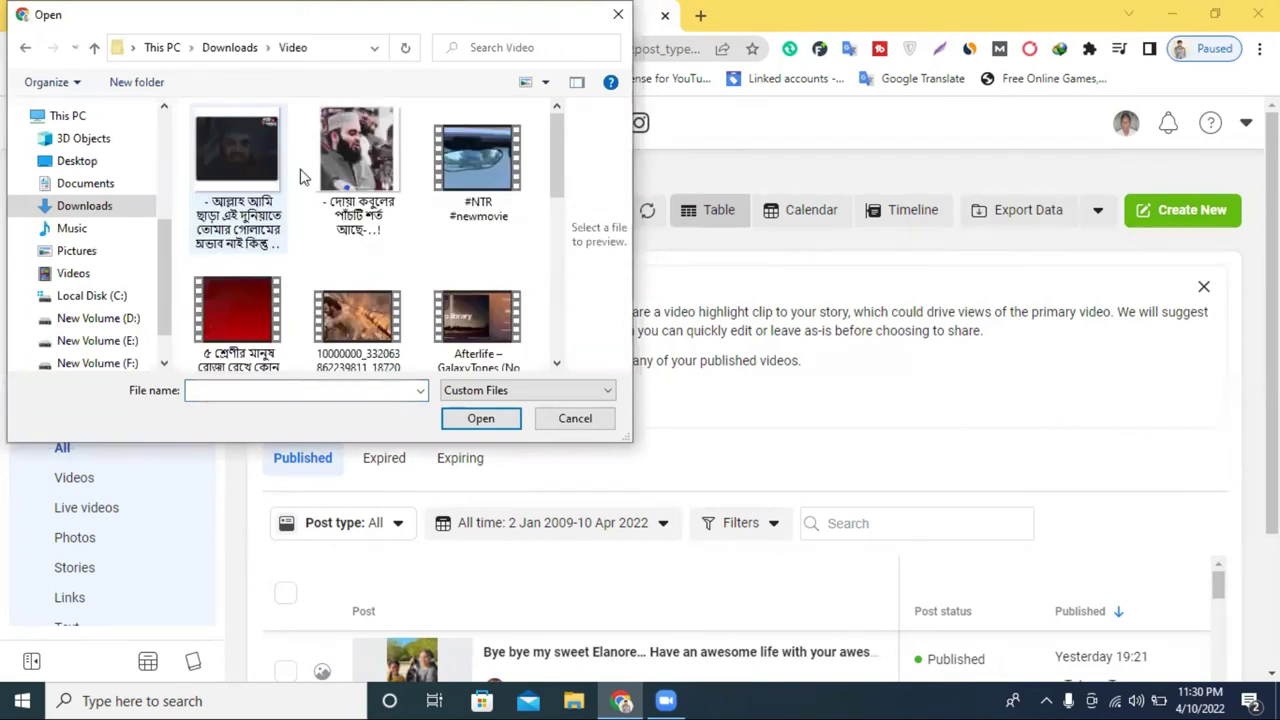
{"action": "scroll", "coordinate": [420, 250], "scroll_direction": "down", "scroll_amount": 2}
{"action": "scroll", "coordinate": [420, 262], "scroll_direction": "down", "scroll_amount": 2}
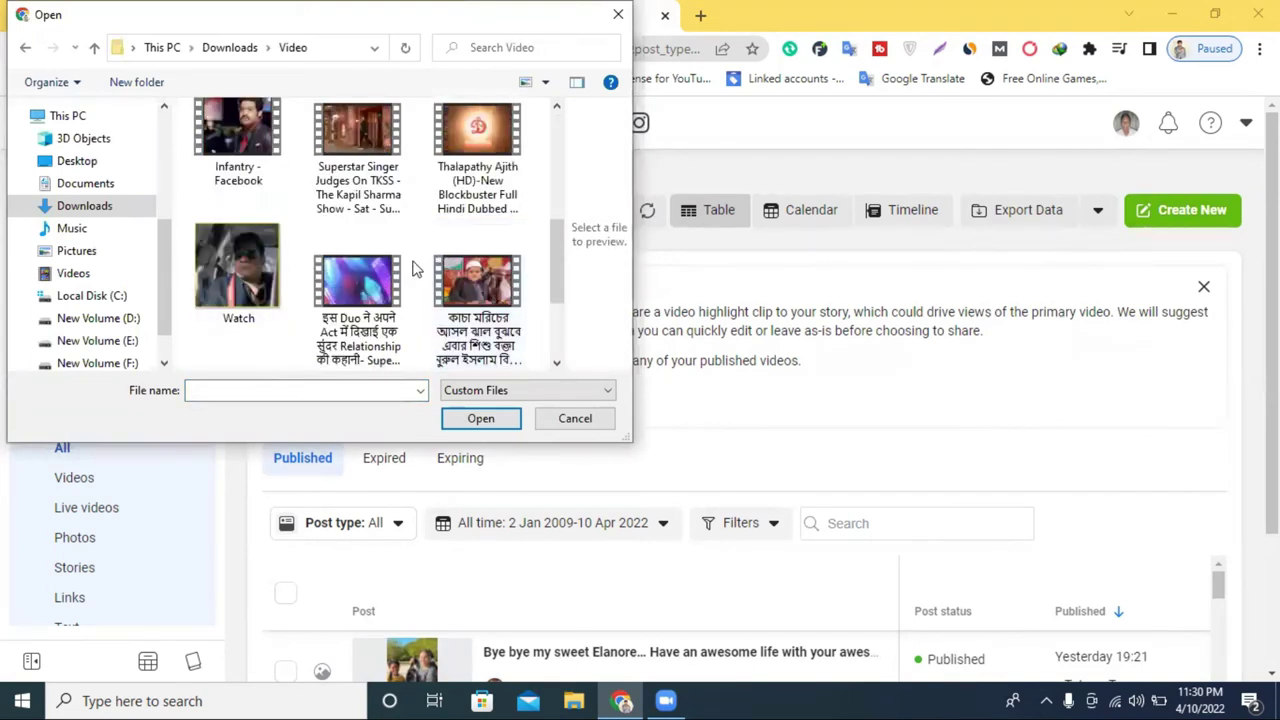
{"action": "scroll", "coordinate": [463, 287], "scroll_direction": "down", "scroll_amount": 2}
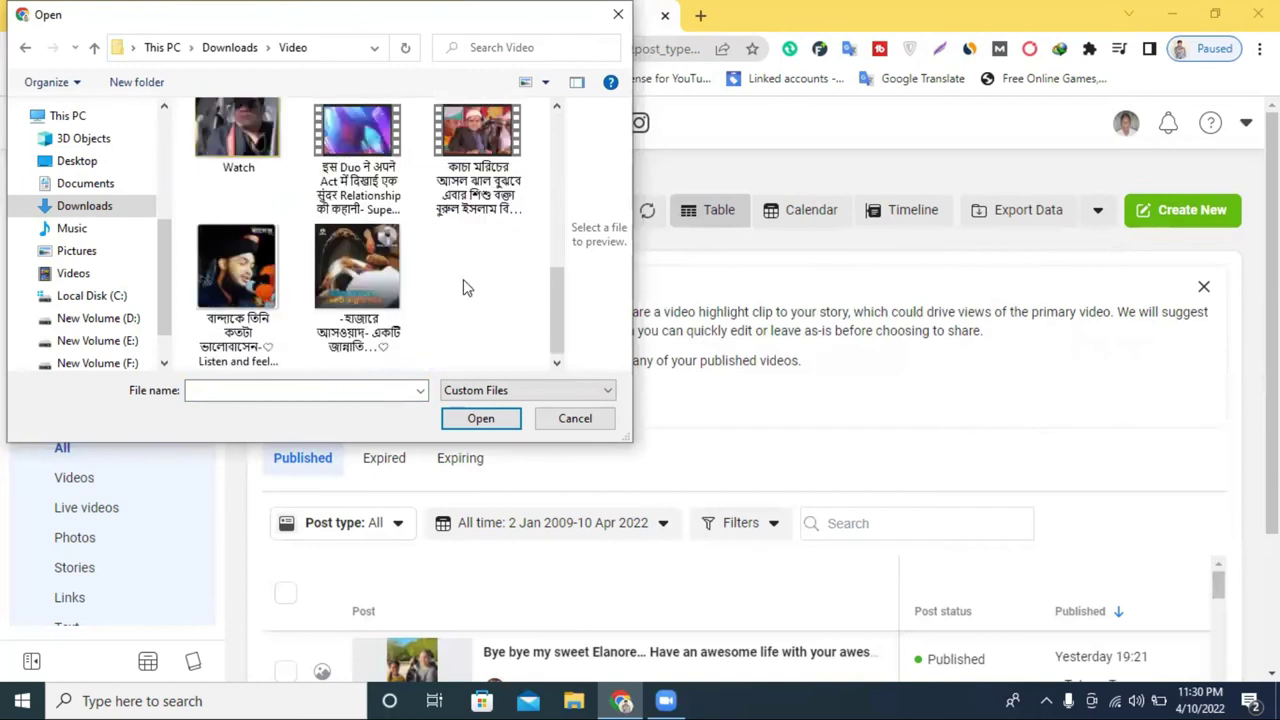
{"action": "scroll", "coordinate": [466, 287], "scroll_direction": "up", "scroll_amount": 2}
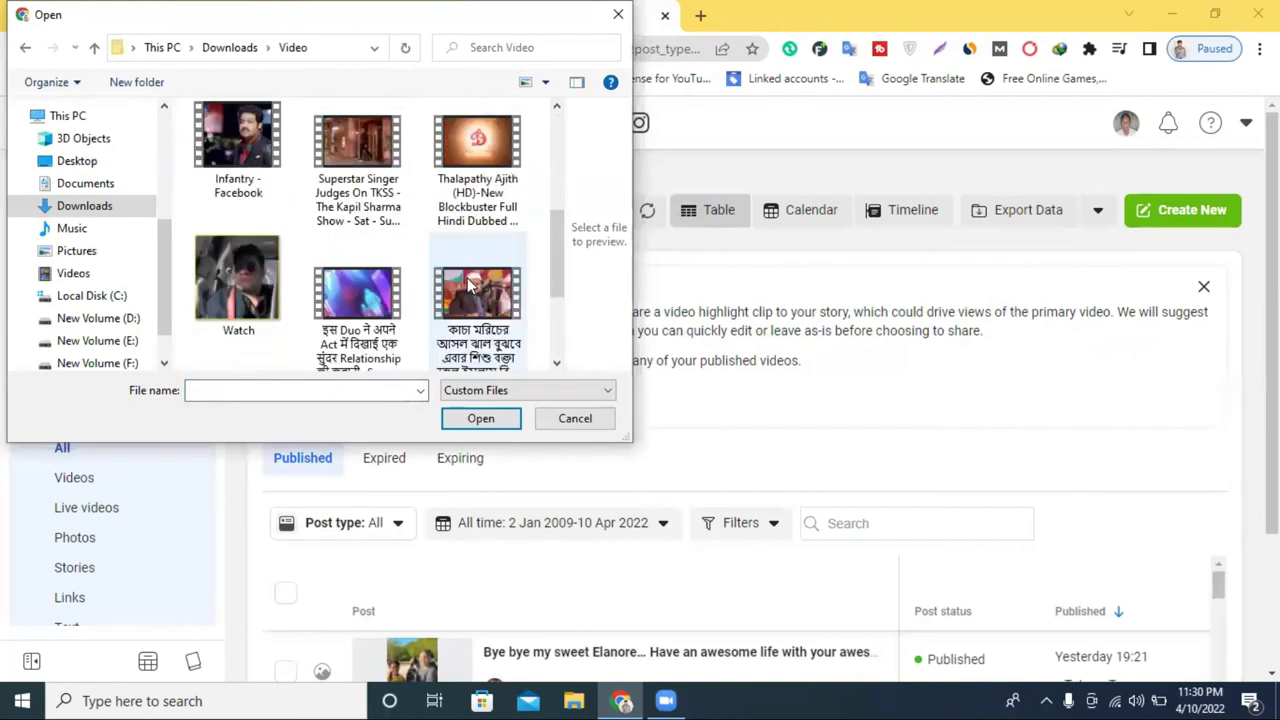
{"action": "left_click", "coordinate": [232, 303]}
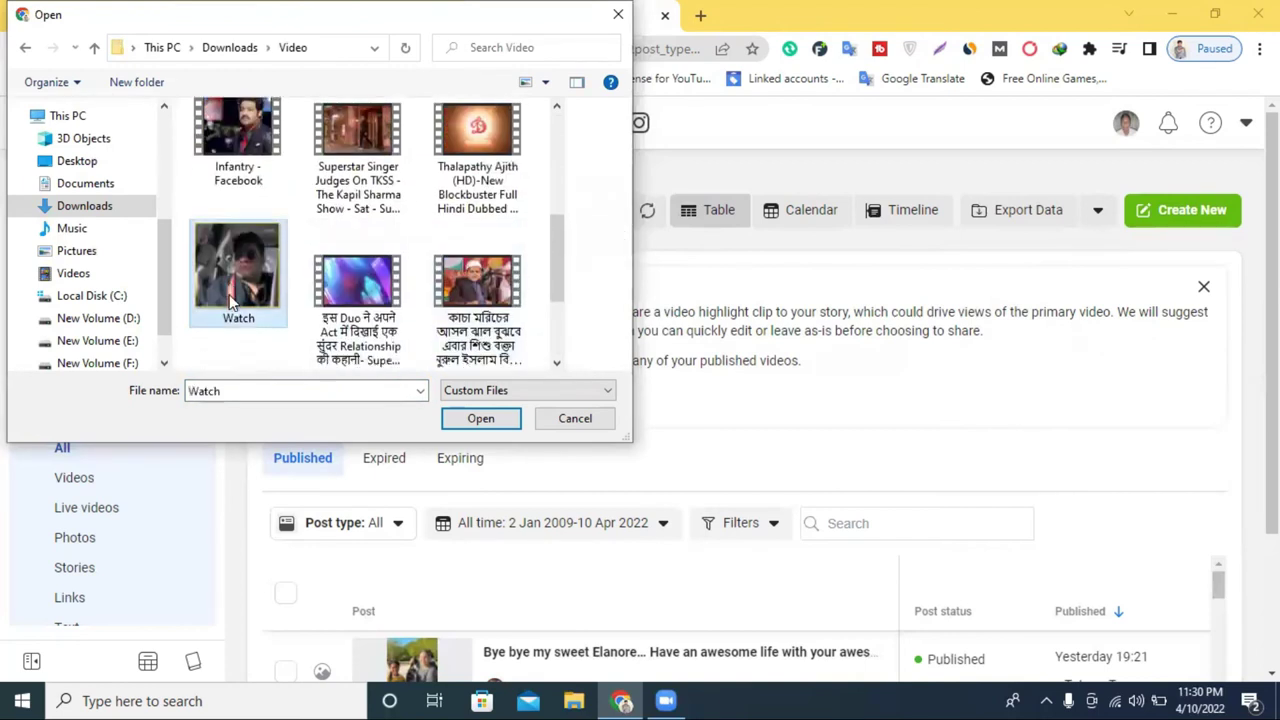
{"action": "left_click", "coordinate": [478, 418]}
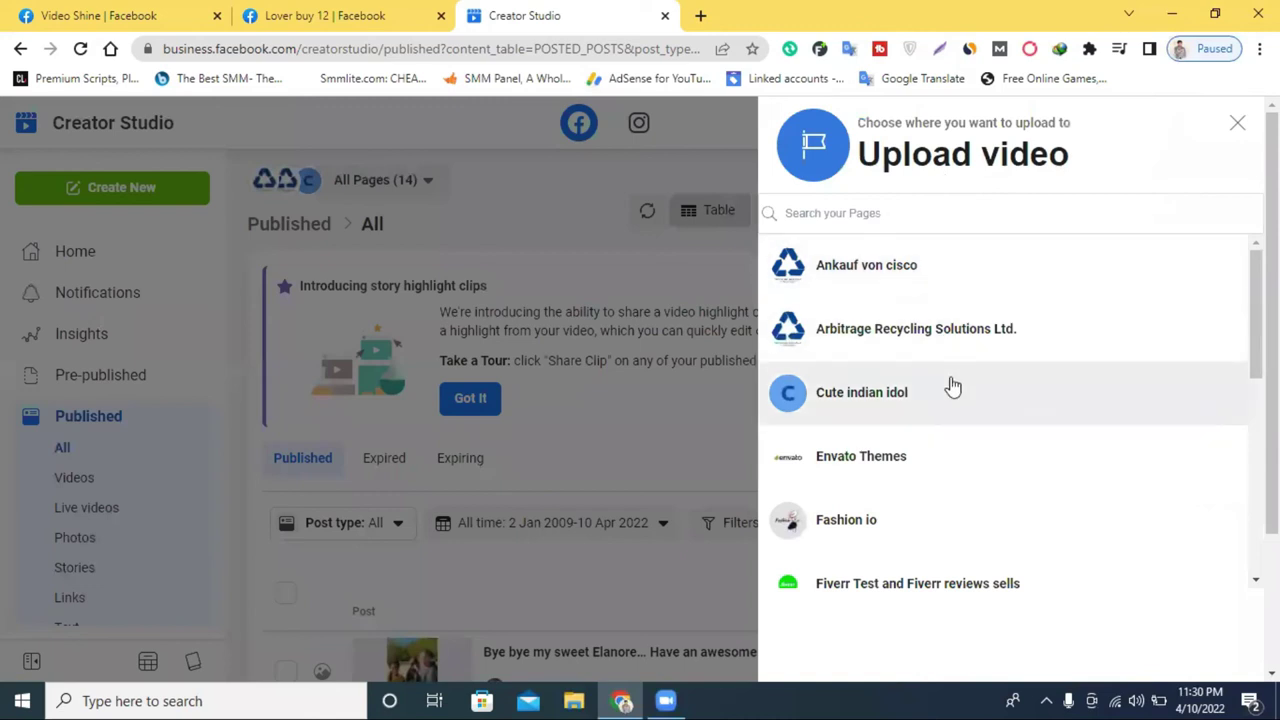
- Choose Lover buy 12 as the page to upload the video to
{"action": "scroll", "coordinate": [950, 375], "scroll_direction": "down", "scroll_amount": 5}
{"action": "scroll", "coordinate": [946, 331], "scroll_direction": "up", "scroll_amount": 2}
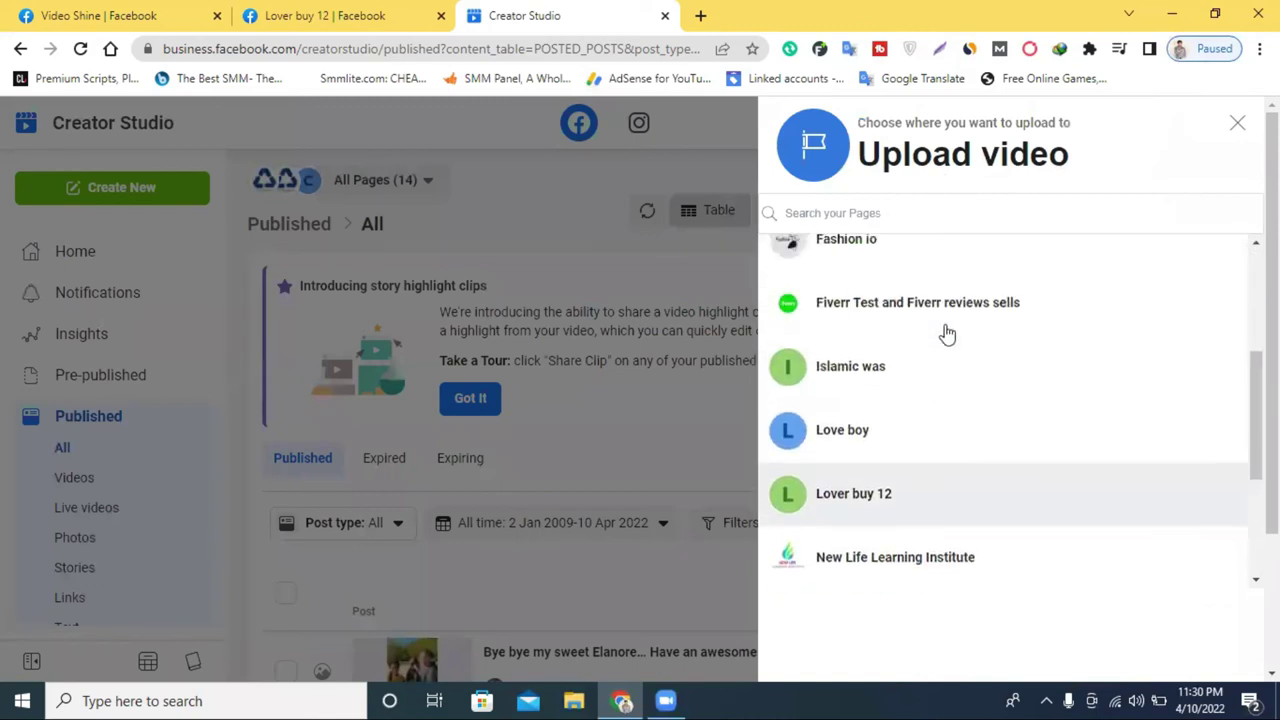
{"action": "left_click", "coordinate": [885, 500]}
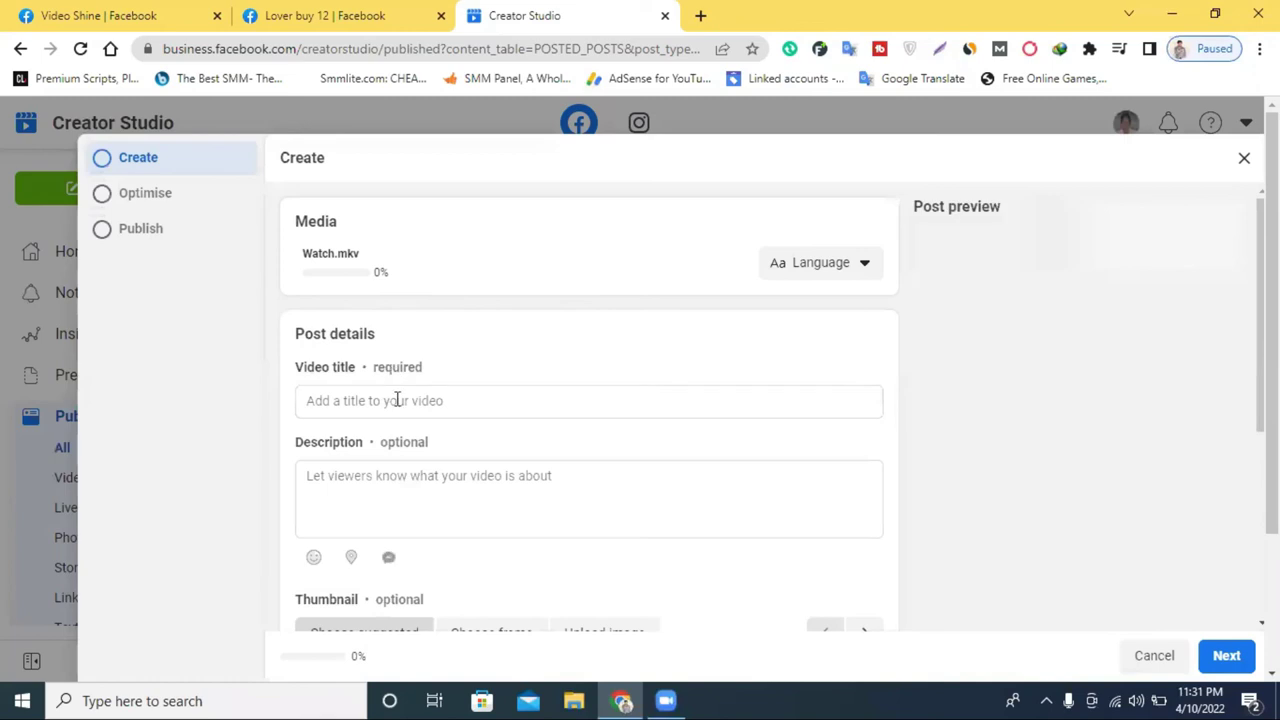
- Title the video "movise" and replace the misspelling with the suggested spelling "movies'"
{"action": "left_click", "coordinate": [397, 399]}
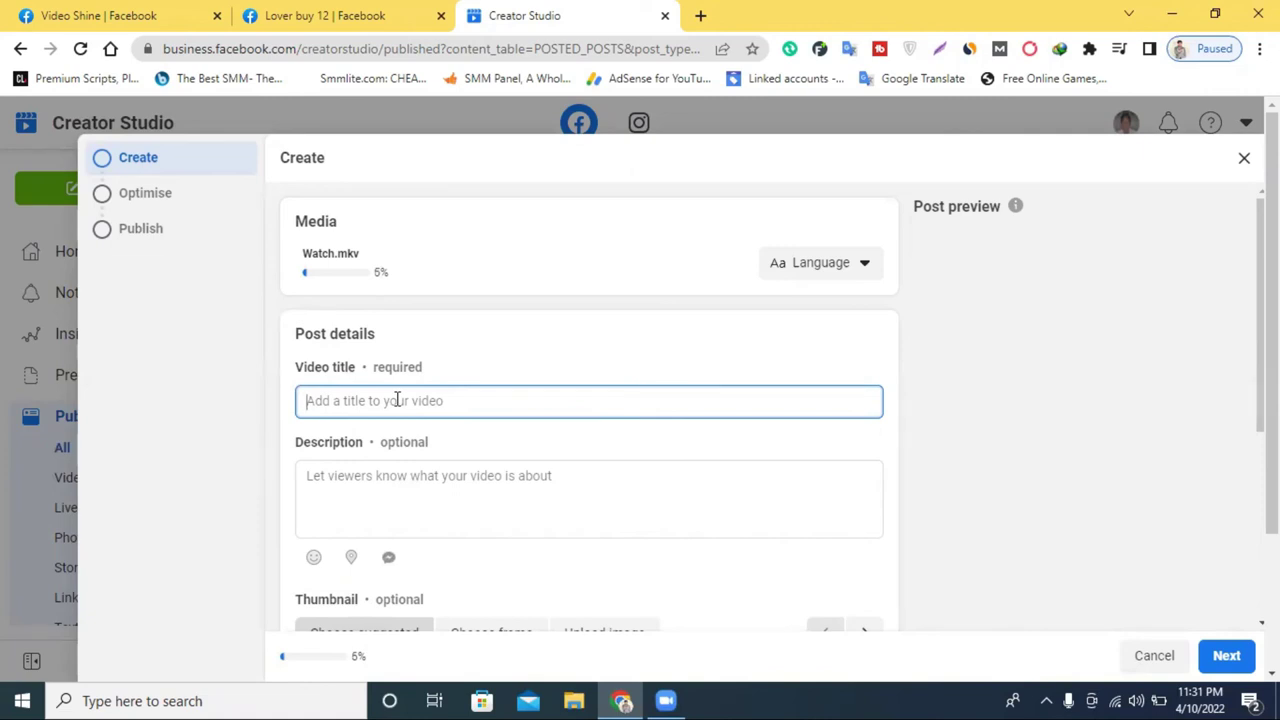
{"action": "type", "text": "movise"}
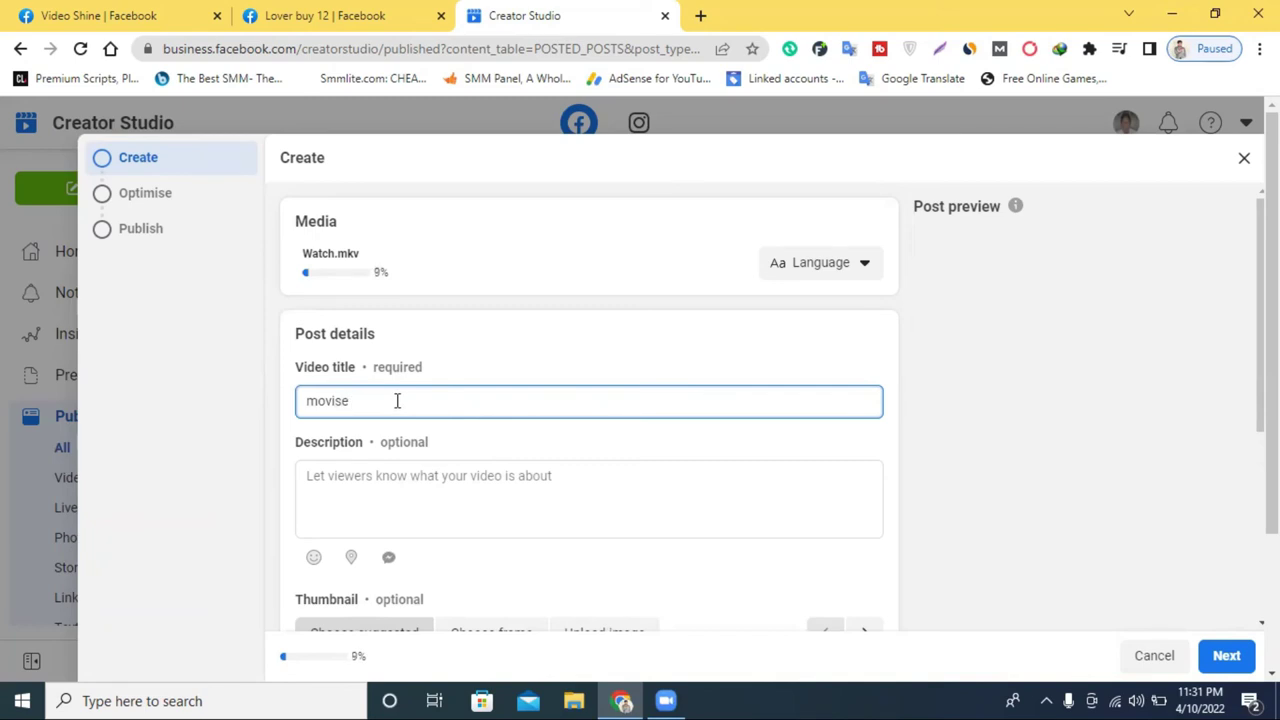
{"action": "double_click", "coordinate": [324, 400]}
{"action": "right_click", "coordinate": [324, 400]}
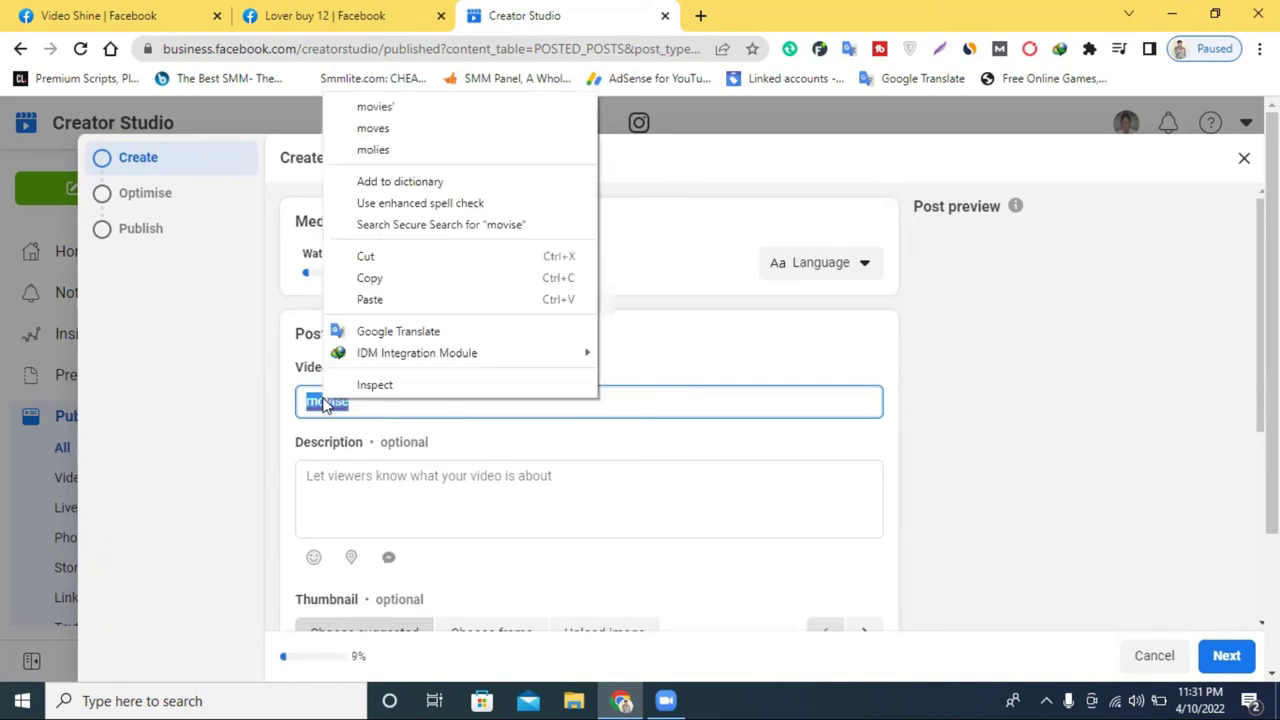
{"action": "left_click", "coordinate": [409, 106]}
- Enter the suggested hashtag #movie twice in the video's description
{"action": "left_click", "coordinate": [354, 505]}
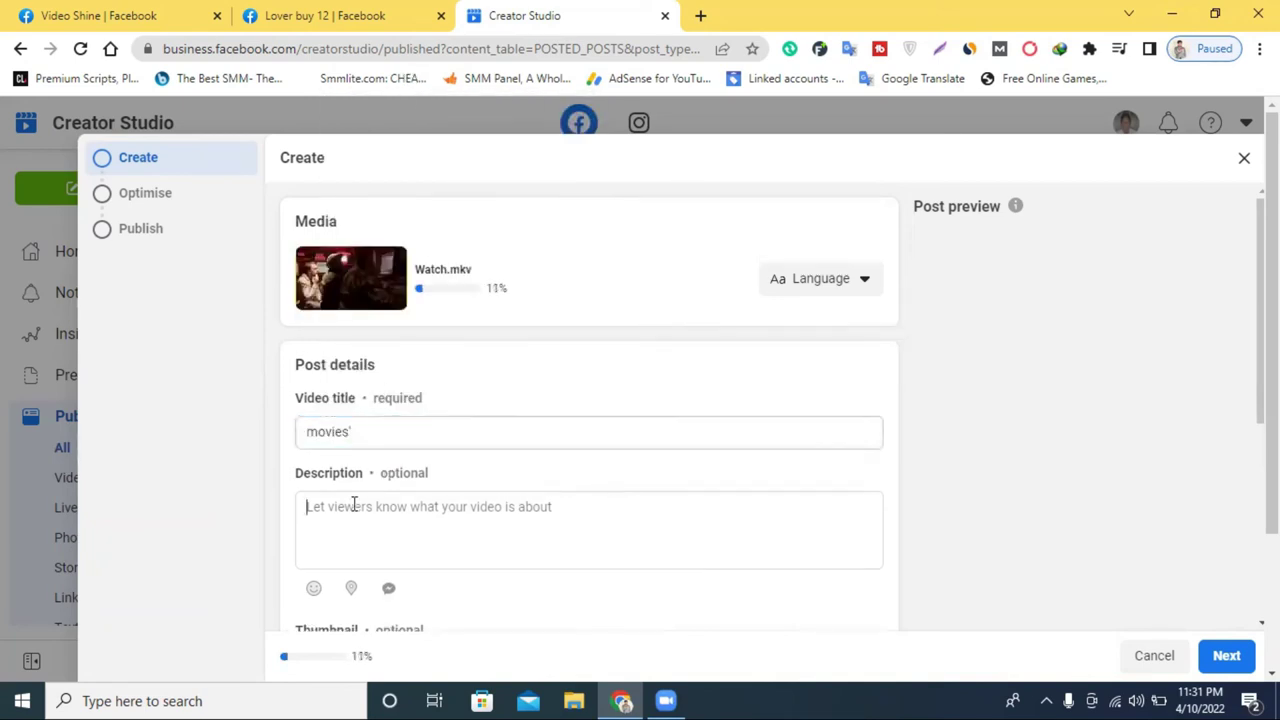
{"action": "left_click", "coordinate": [366, 434]}
{"action": "left_click", "coordinate": [335, 518]}
{"action": "type", "text": "#mo"}
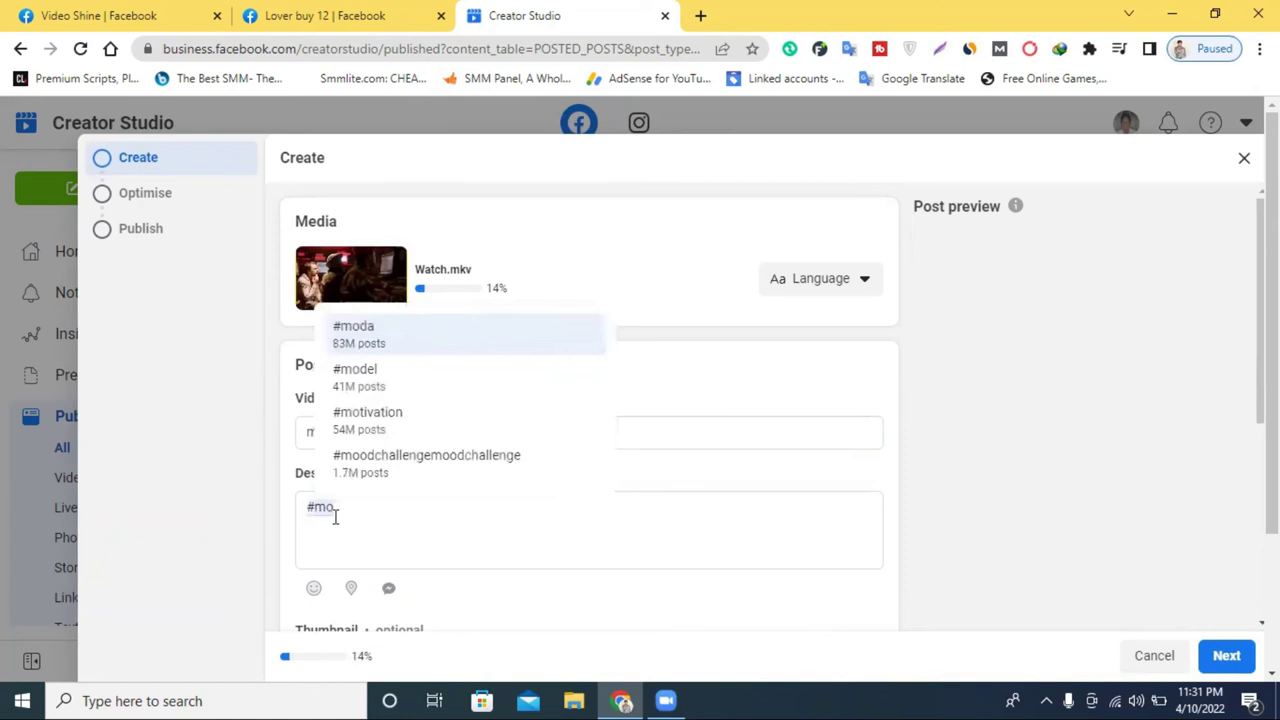
{"action": "type", "text": "vi"}
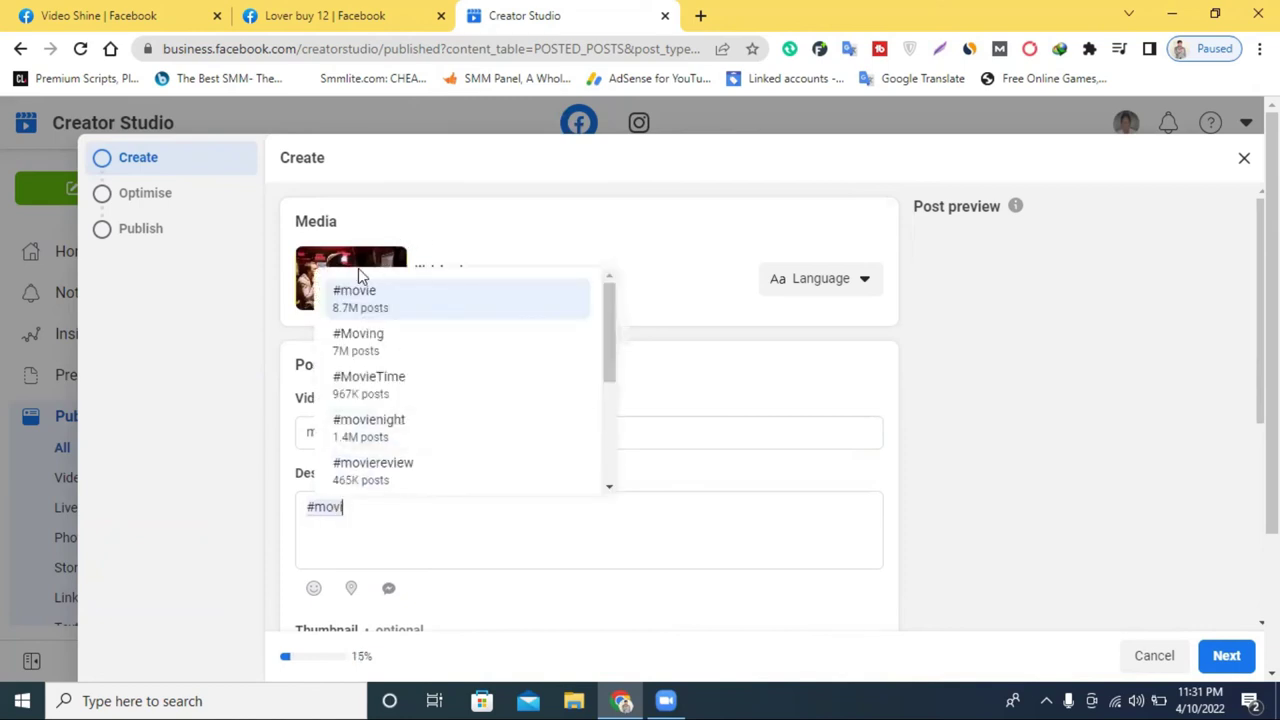
{"action": "left_click", "coordinate": [383, 302]}
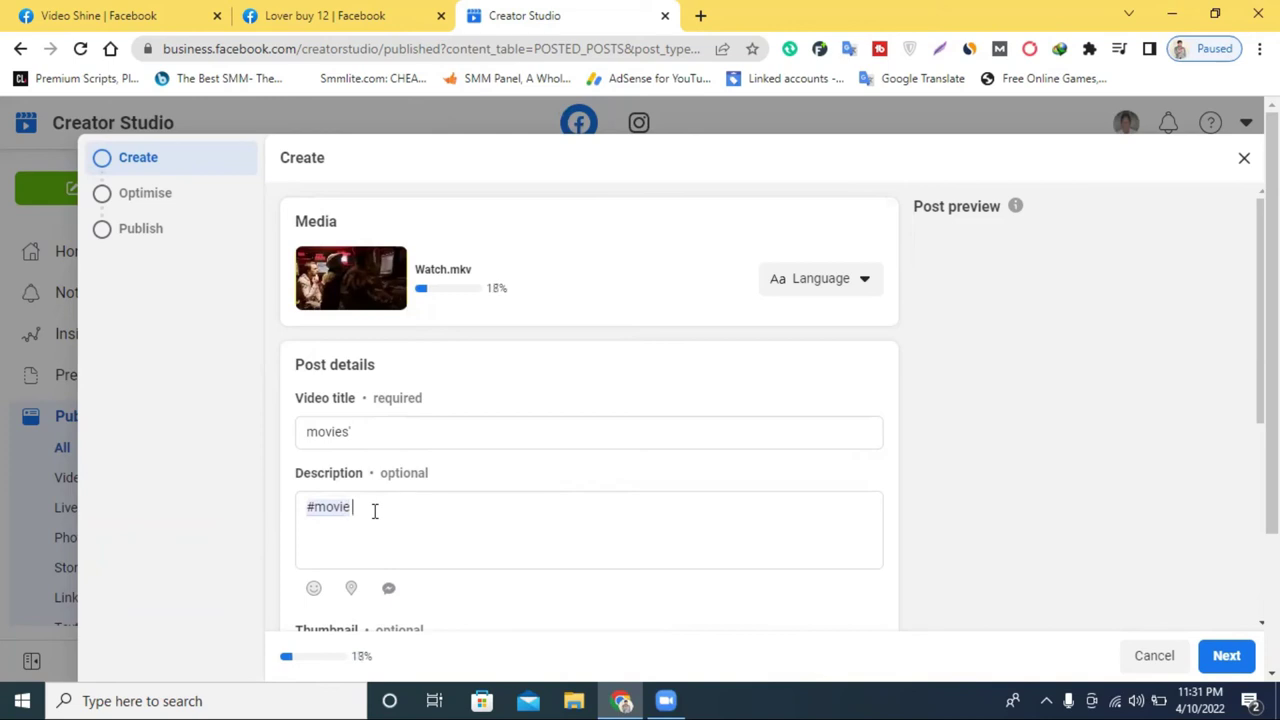
{"action": "type", "text": "#mov"}
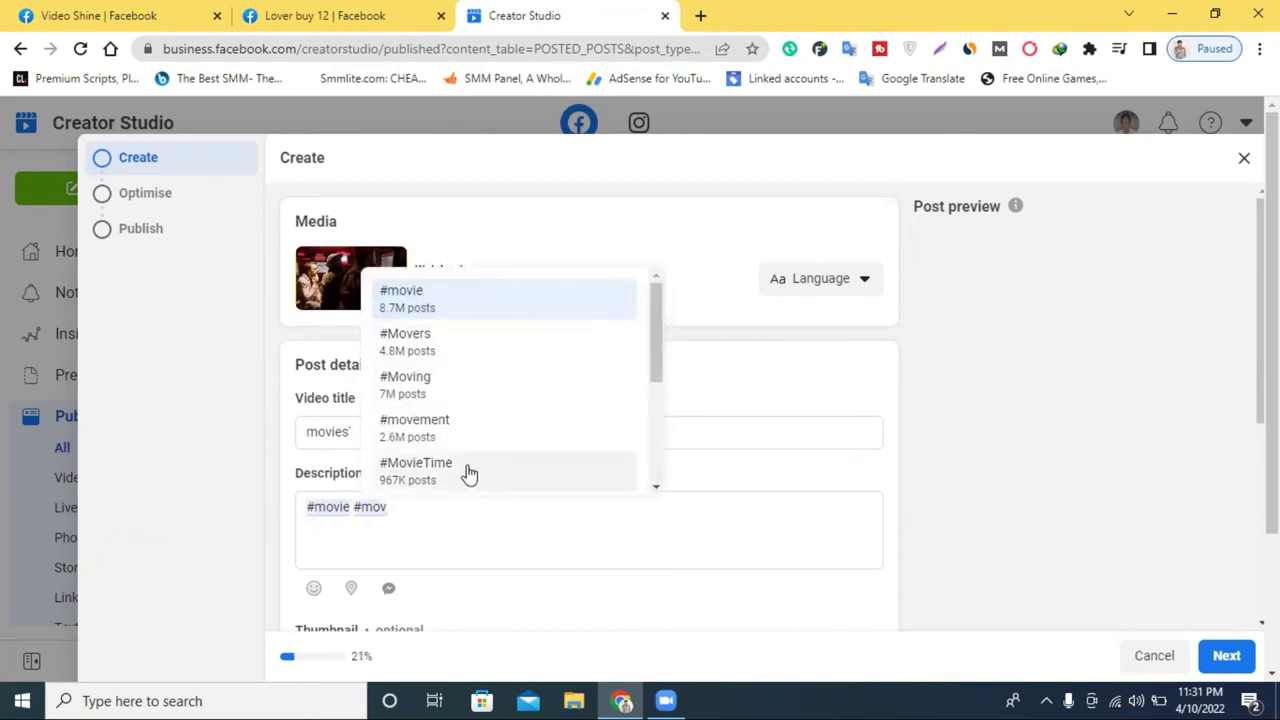
{"action": "left_click", "coordinate": [458, 316]}
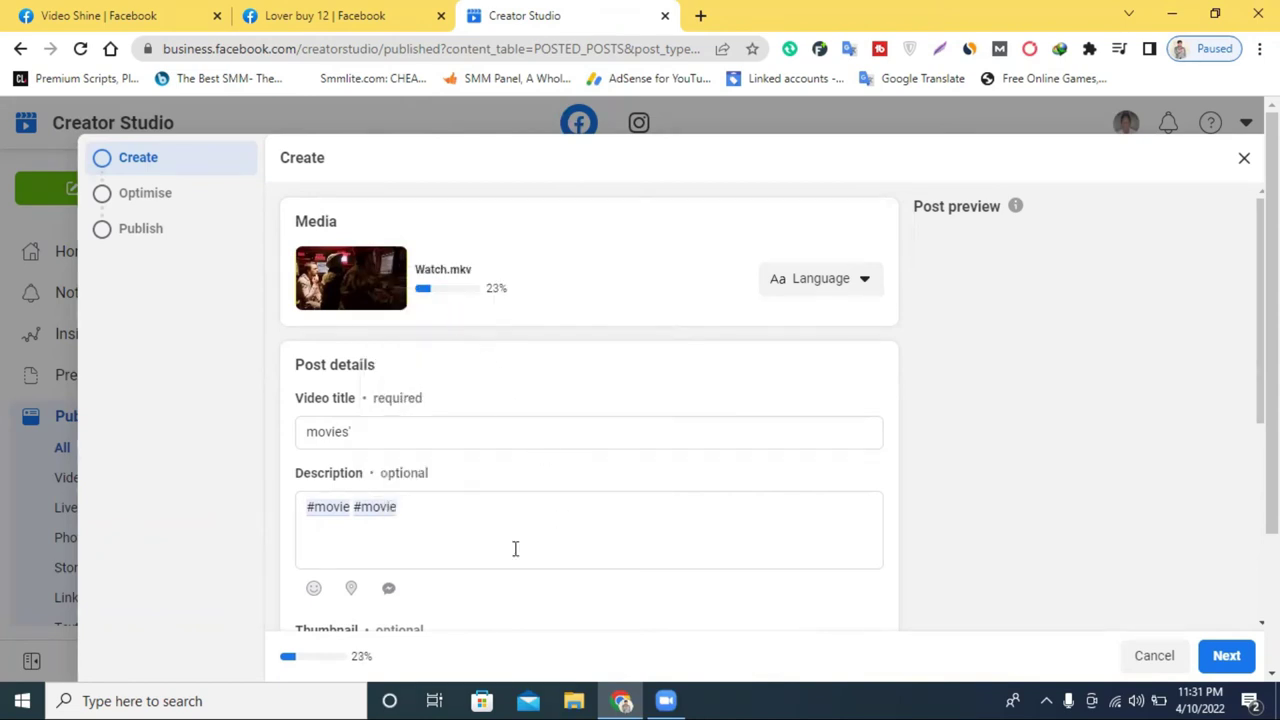
- Review the video's title, description and suggested thumbnails in the upload form
{"action": "scroll", "coordinate": [686, 426], "scroll_direction": "down", "scroll_amount": 3}
{"action": "scroll", "coordinate": [557, 463], "scroll_direction": "down", "scroll_amount": 1}
{"action": "scroll", "coordinate": [480, 354], "scroll_direction": "up", "scroll_amount": 2}
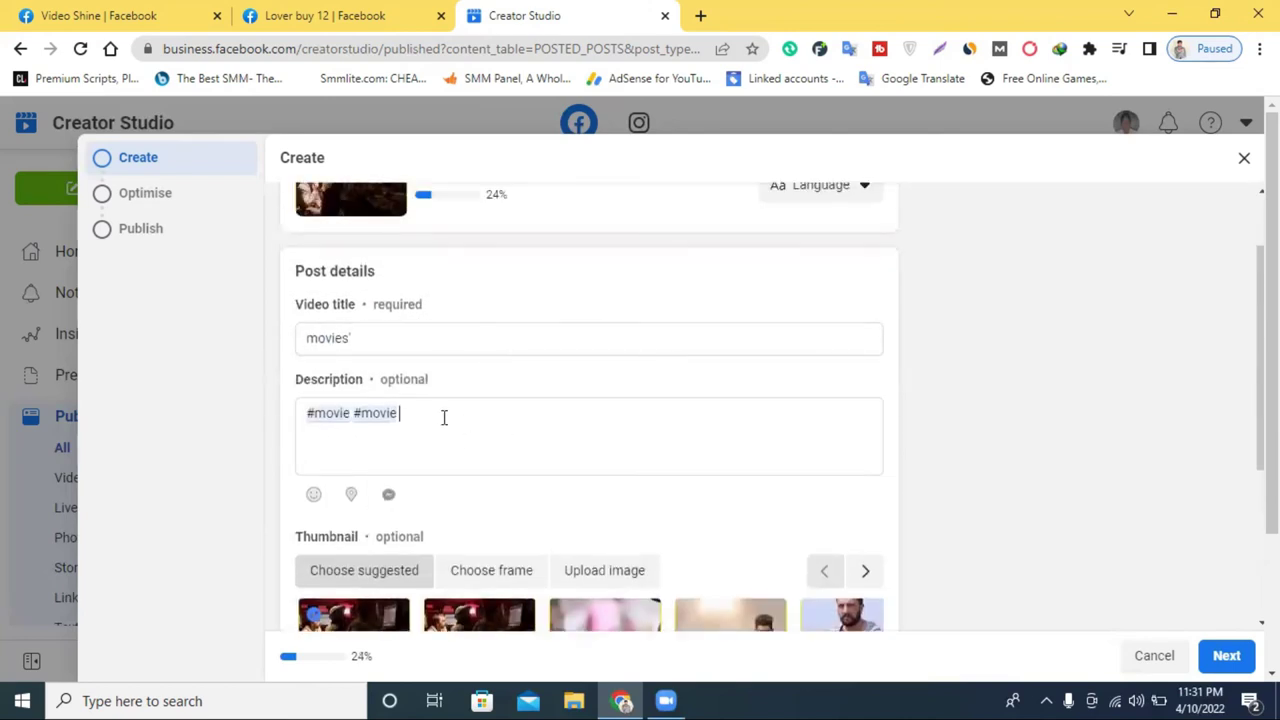
{"action": "left_click", "coordinate": [352, 337]}
{"action": "double_click", "coordinate": [356, 337]}
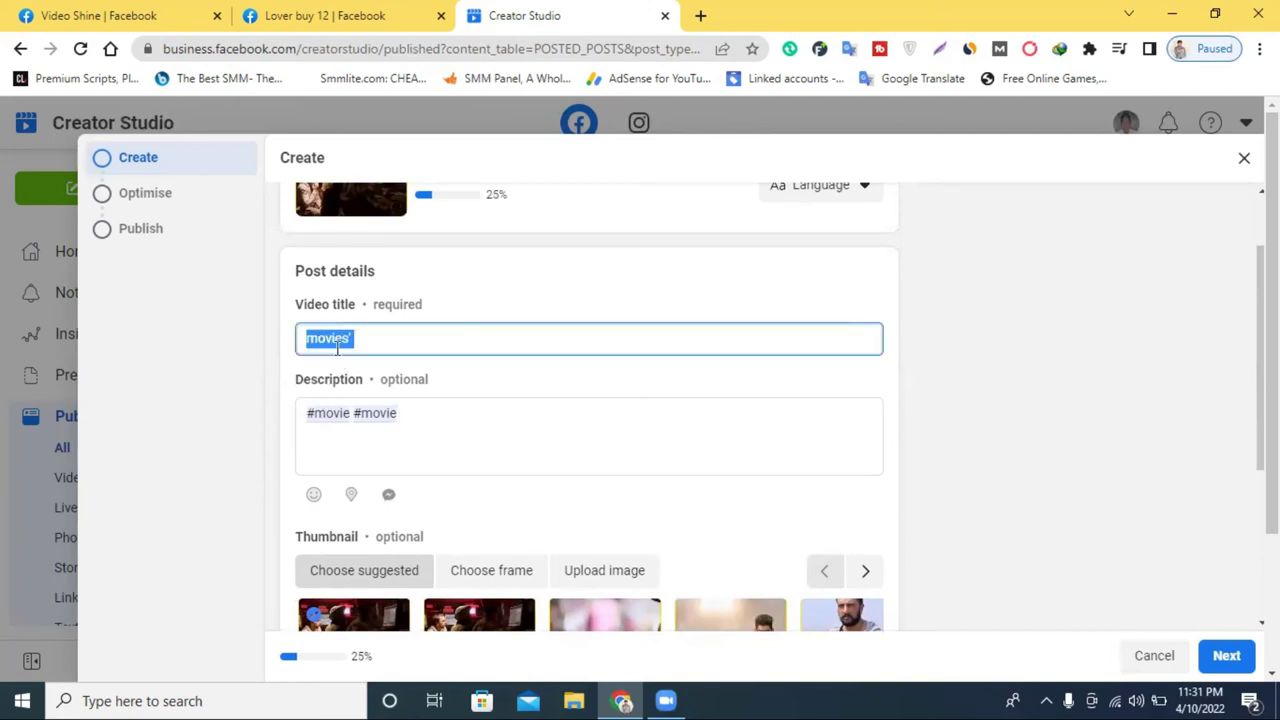
{"action": "scroll", "coordinate": [445, 388], "scroll_direction": "down", "scroll_amount": 2}
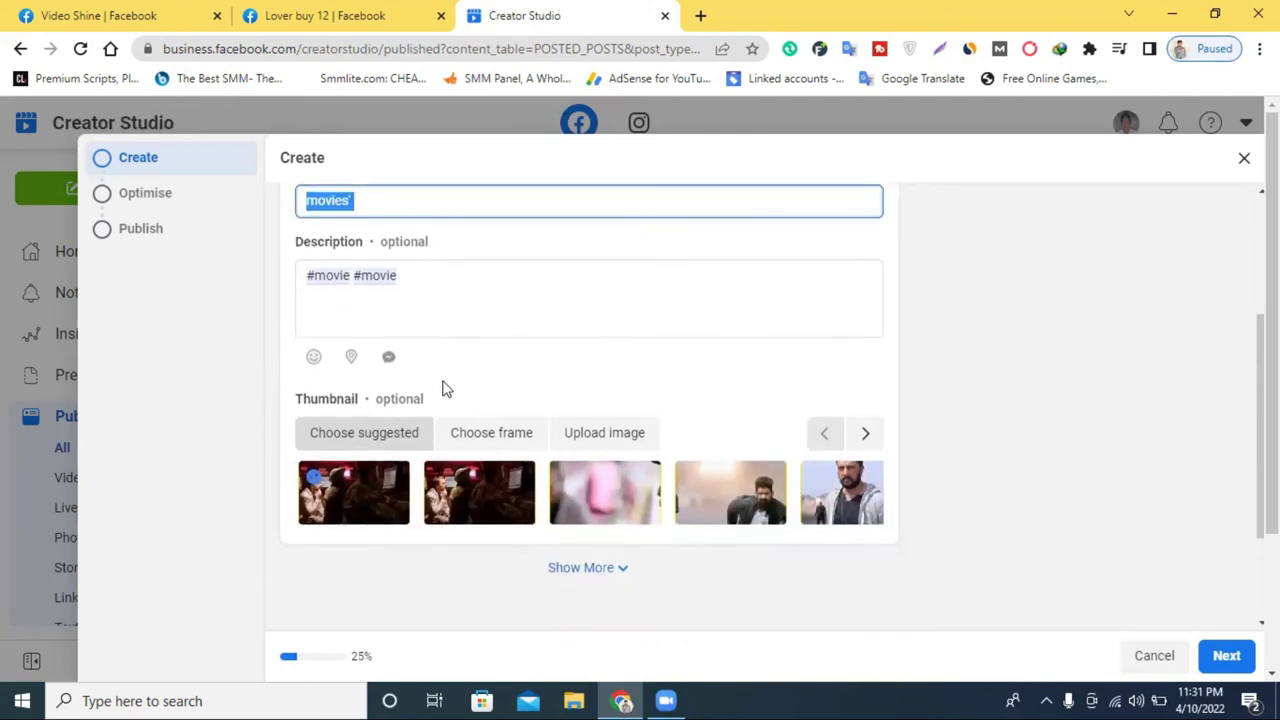
{"action": "scroll", "coordinate": [551, 300], "scroll_direction": "down", "scroll_amount": 2}
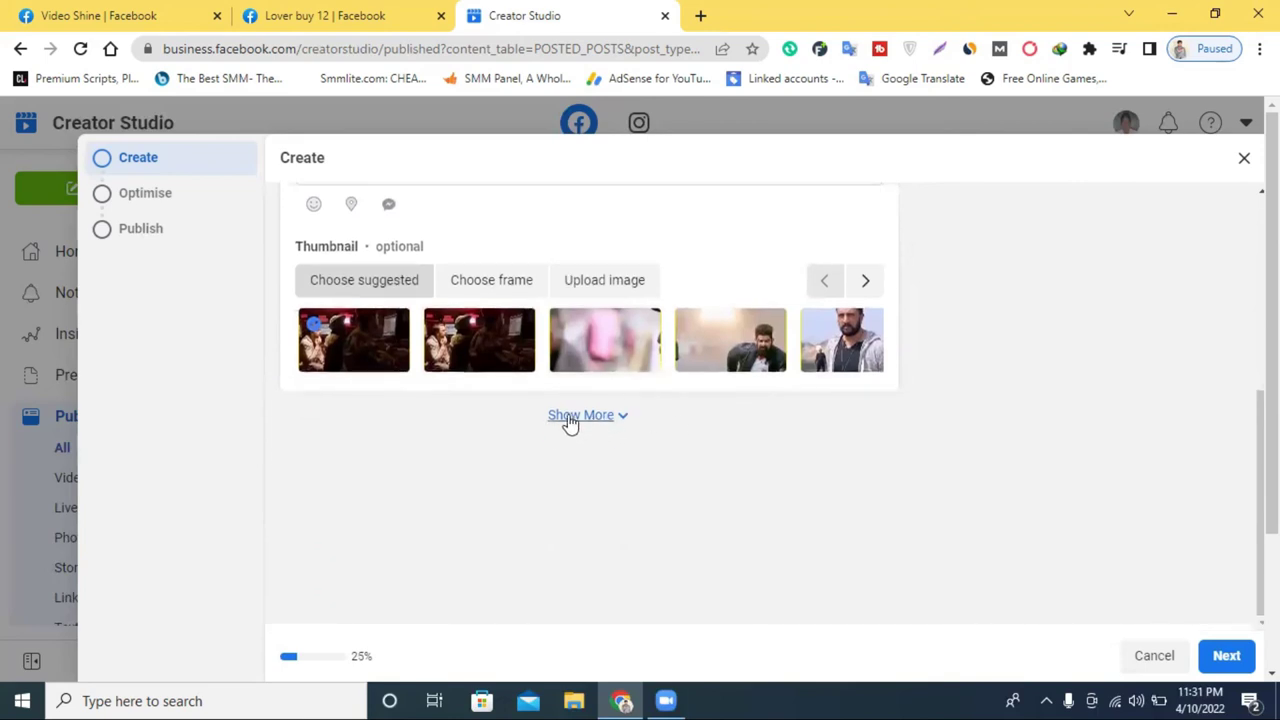
- Reveal the extra post options, enable tags and add the suggested tag Music TV & Movies
{"action": "left_click", "coordinate": [612, 418]}
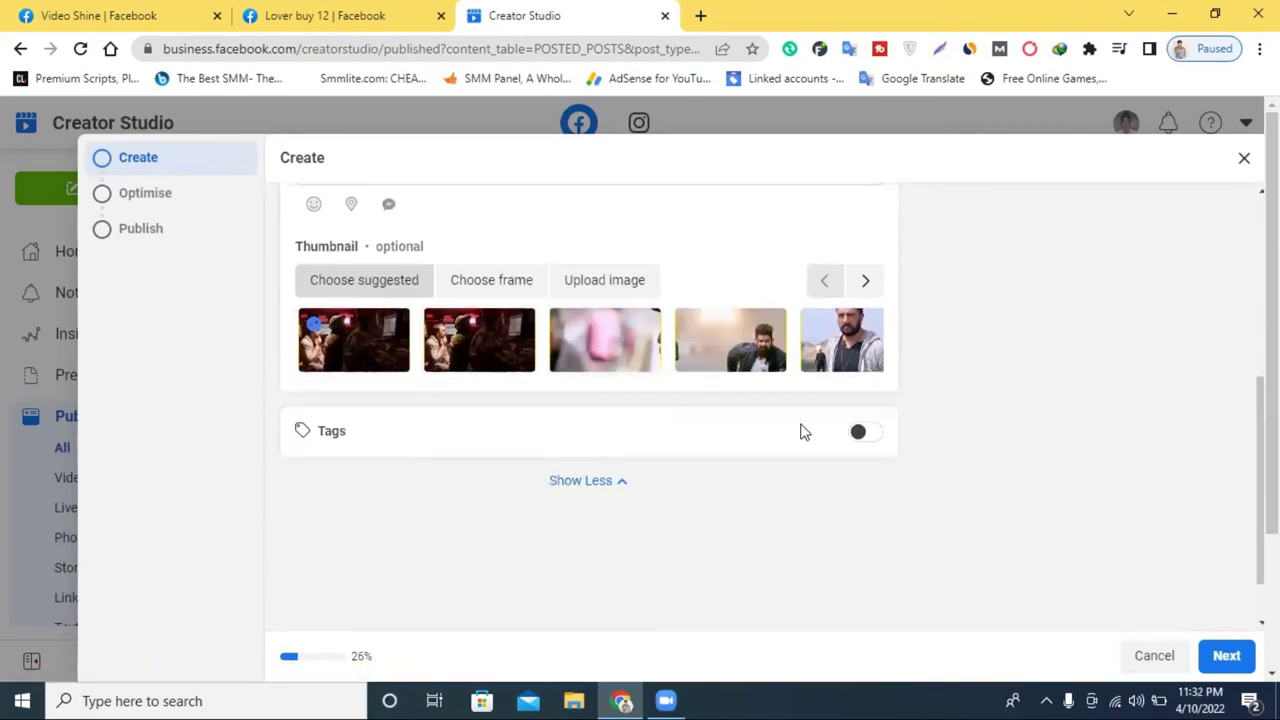
{"action": "left_click", "coordinate": [862, 434]}
{"action": "left_click", "coordinate": [472, 469]}
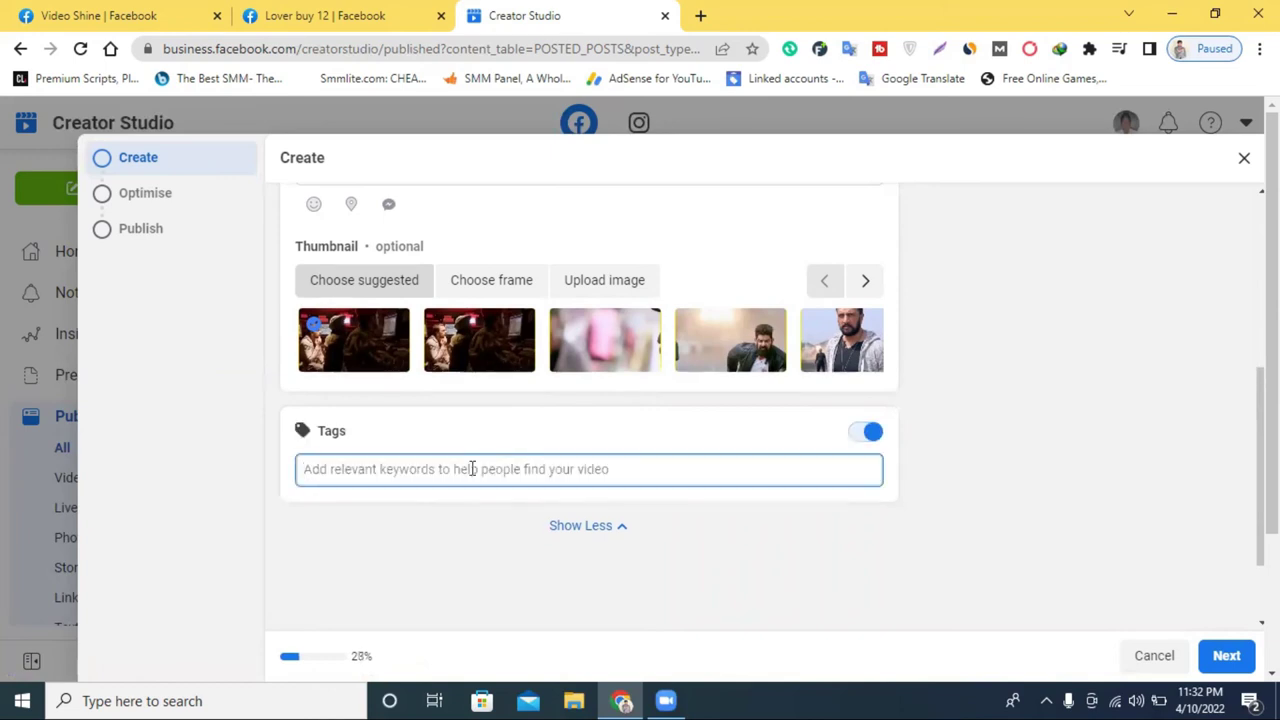
{"action": "type", "text": "movies"}
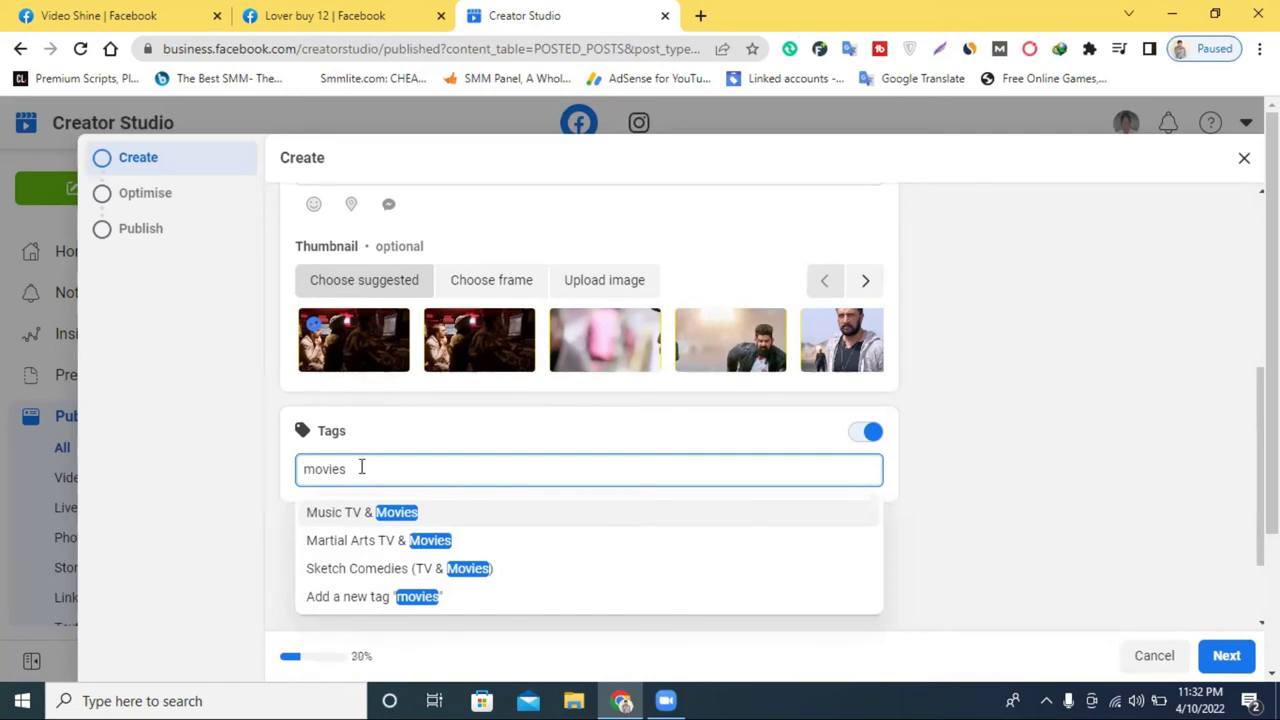
{"action": "key", "text": "Return"}
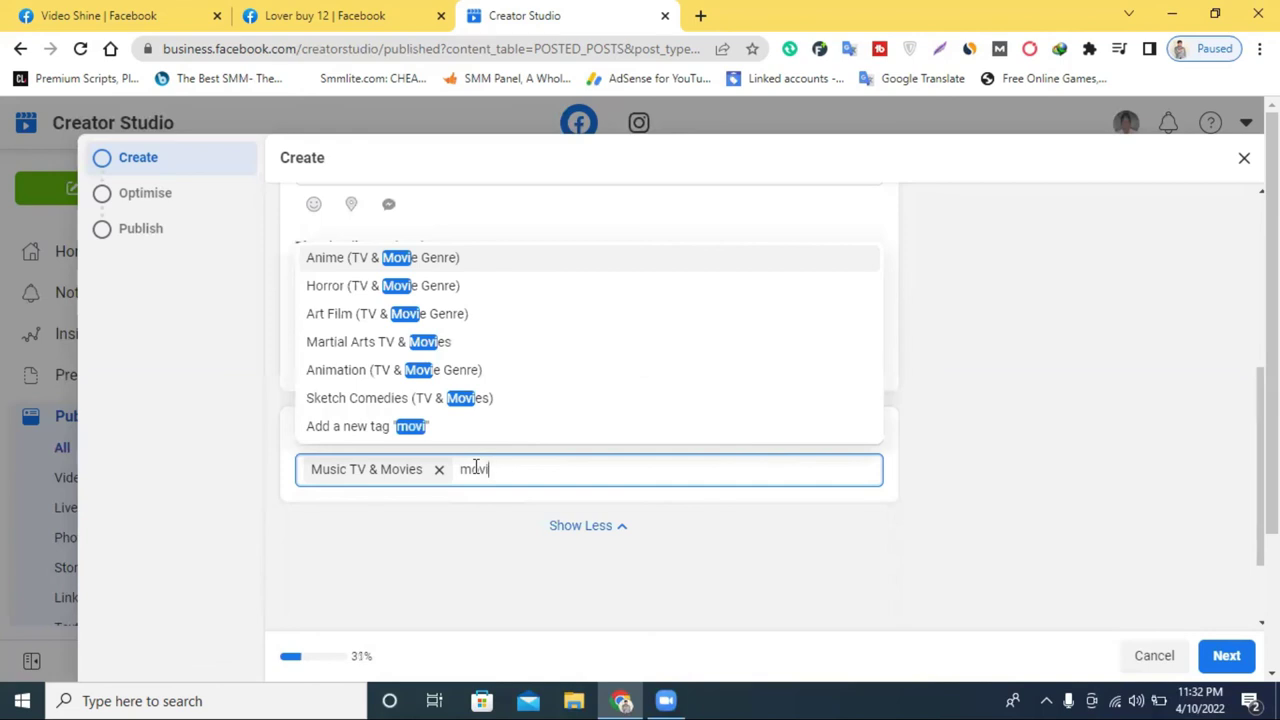
- Add the new tags "movies" and "indian move" to the video
{"action": "type", "text": "es"}
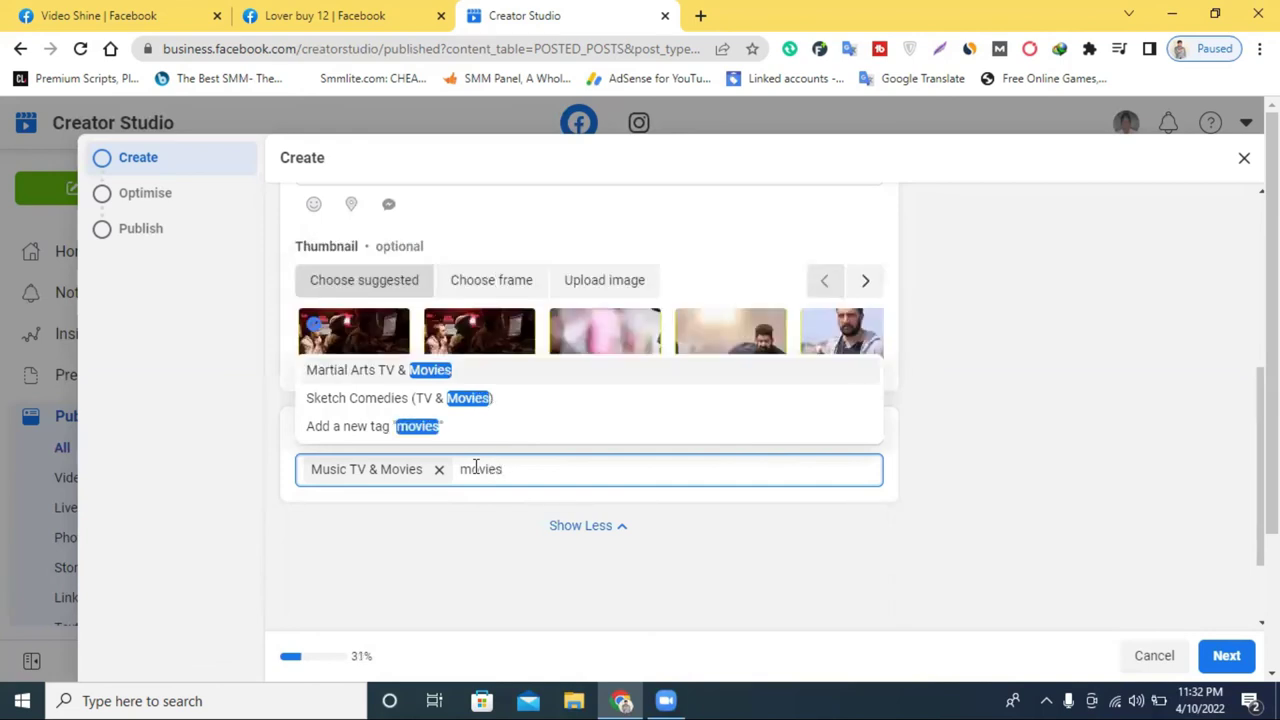
{"action": "left_click", "coordinate": [423, 428]}
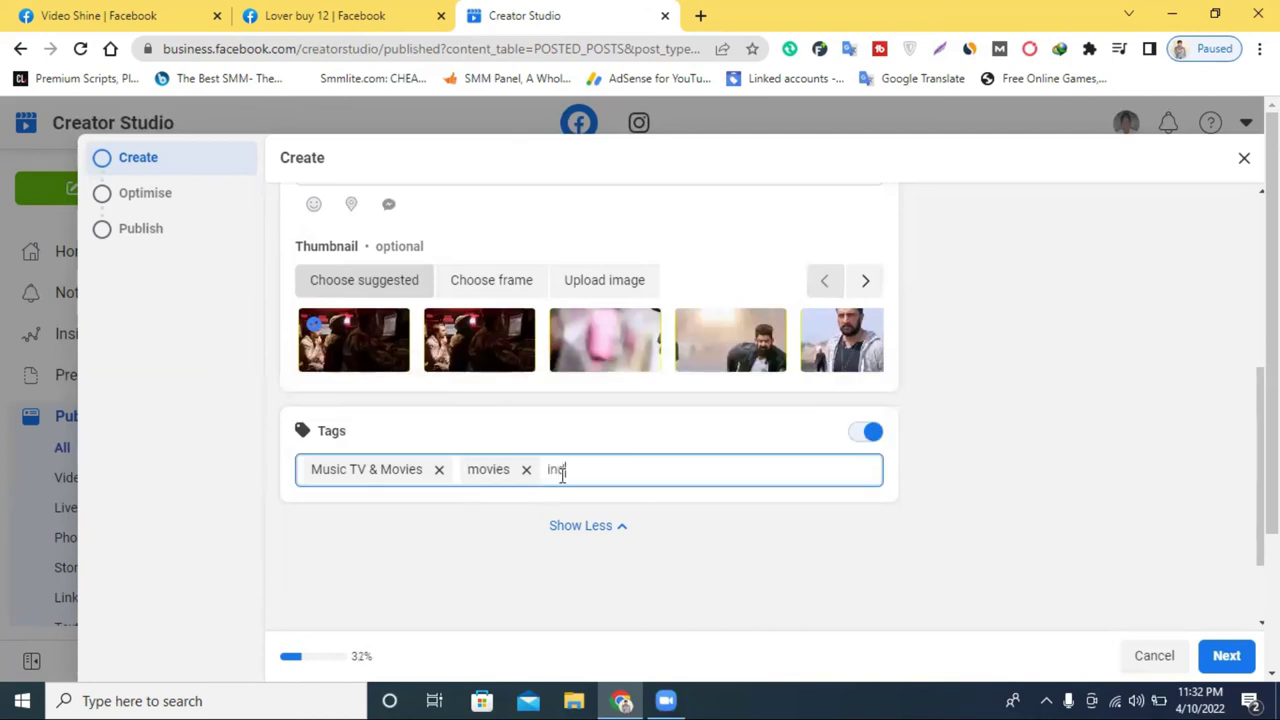
{"action": "type", "text": "indian m"}
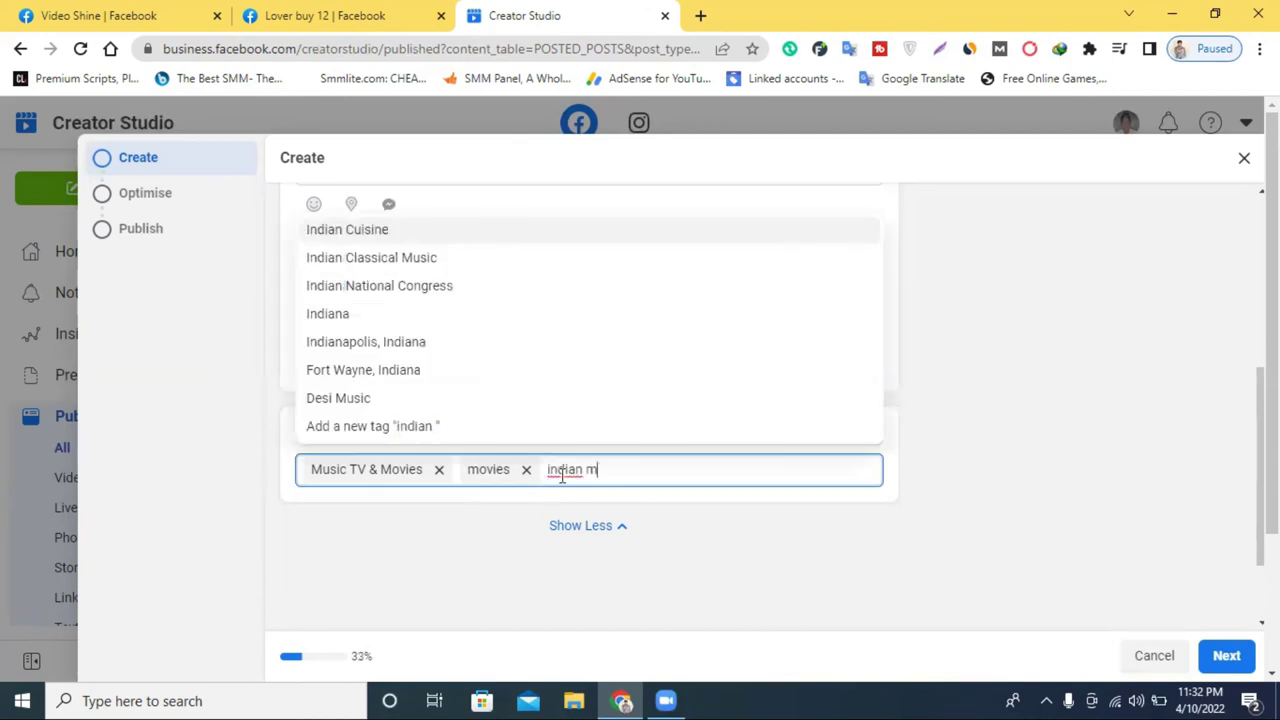
{"action": "type", "text": "ove"}
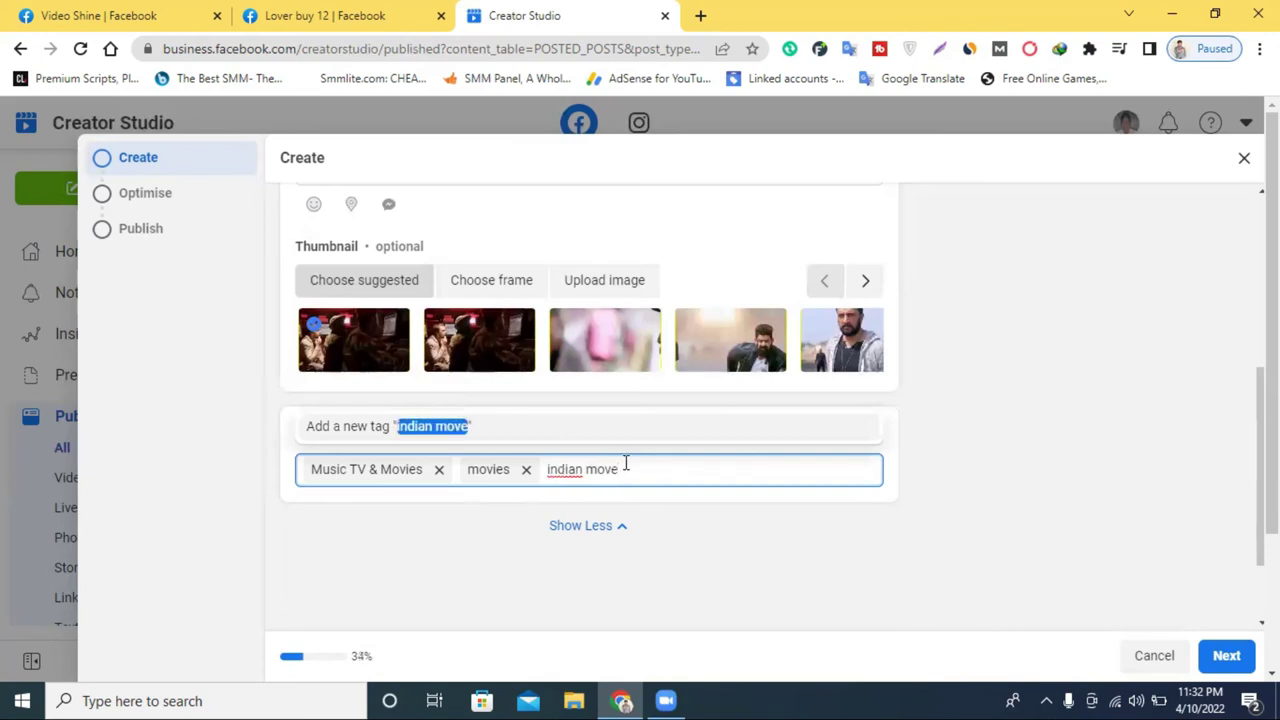
{"action": "key", "text": "Return"}
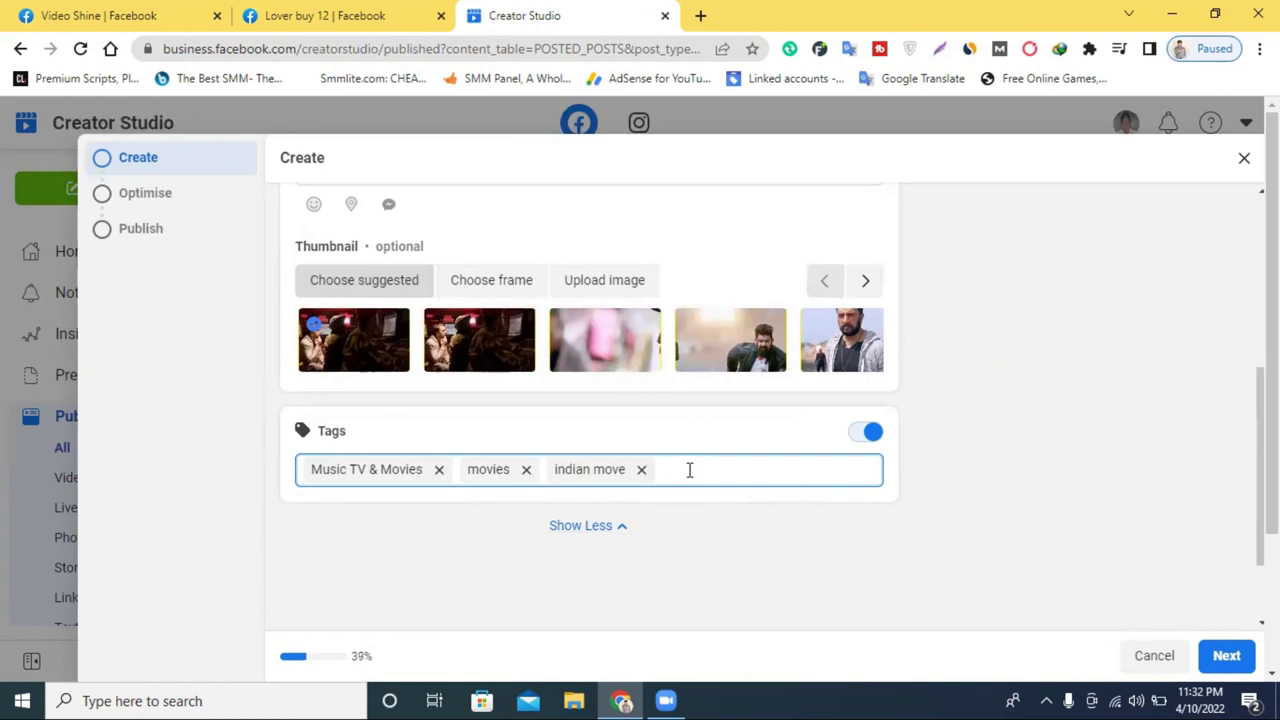
- Proceed to the media optimisations, compare the Auto and Advanced video modes, and apply Advanced with smart preview and 4:5 mobile smart crop
{"action": "left_click", "coordinate": [1226, 656]}
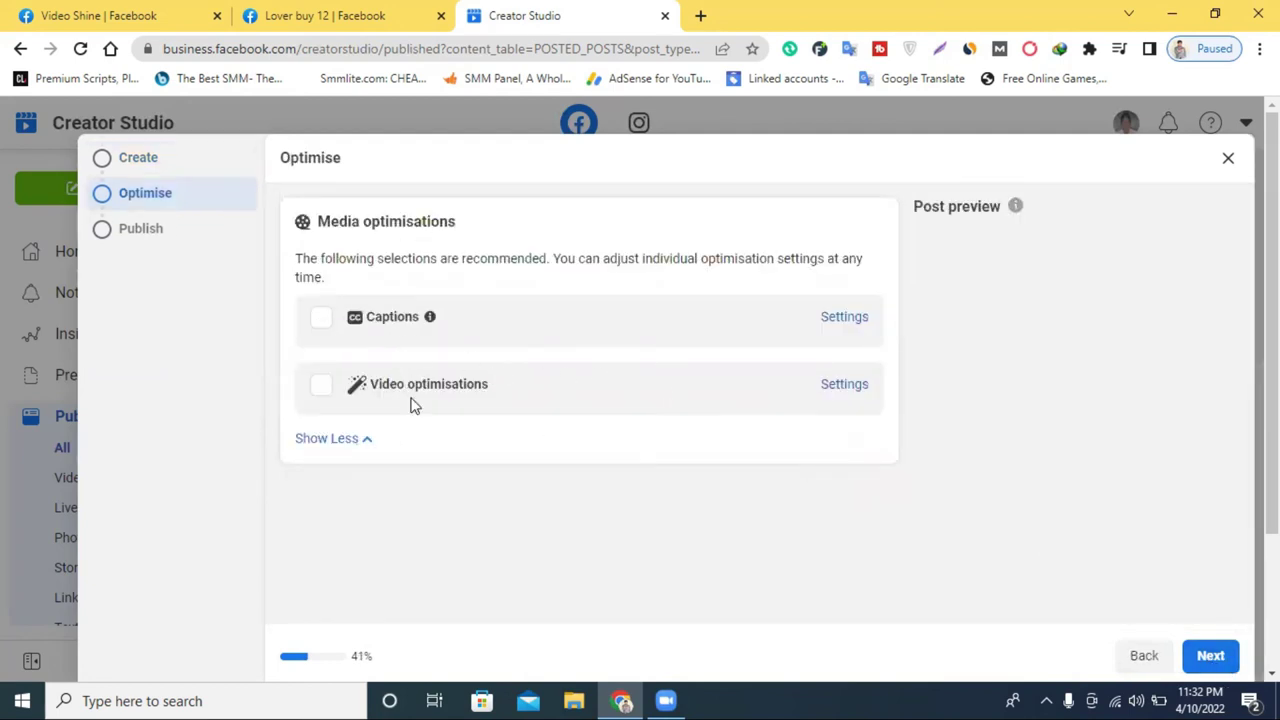
{"action": "left_click", "coordinate": [846, 387]}
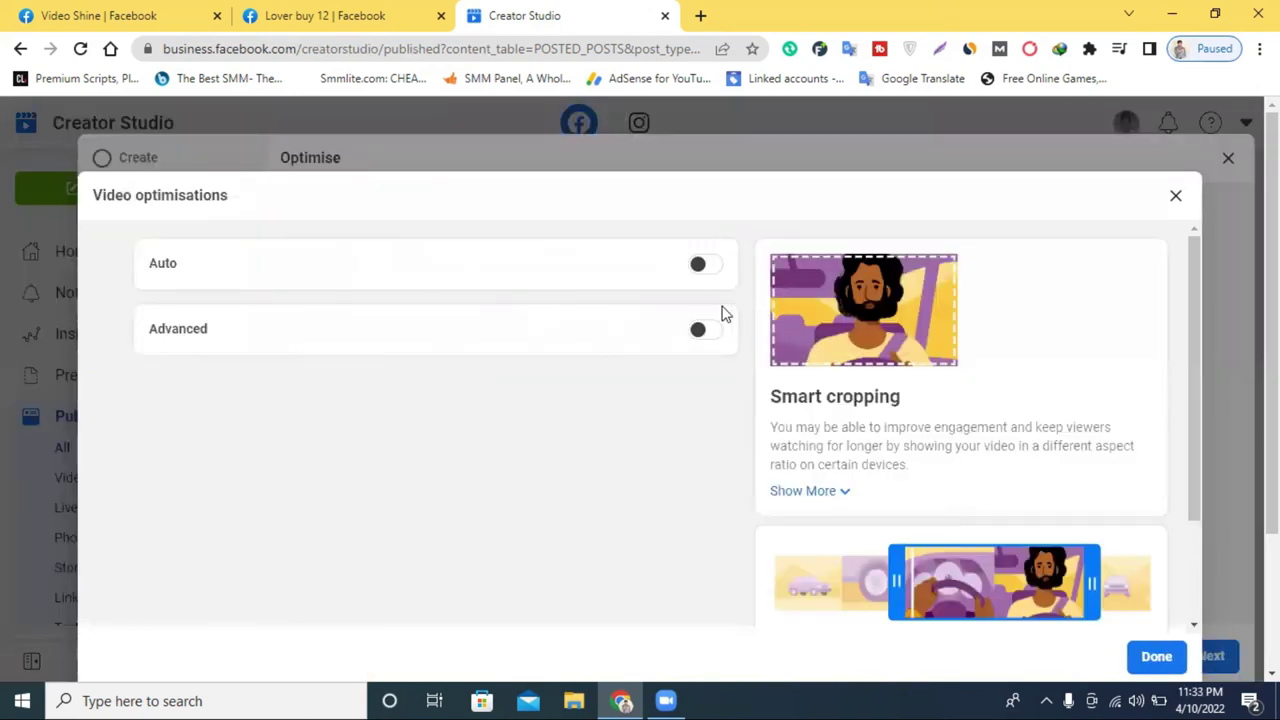
{"action": "left_click", "coordinate": [705, 268]}
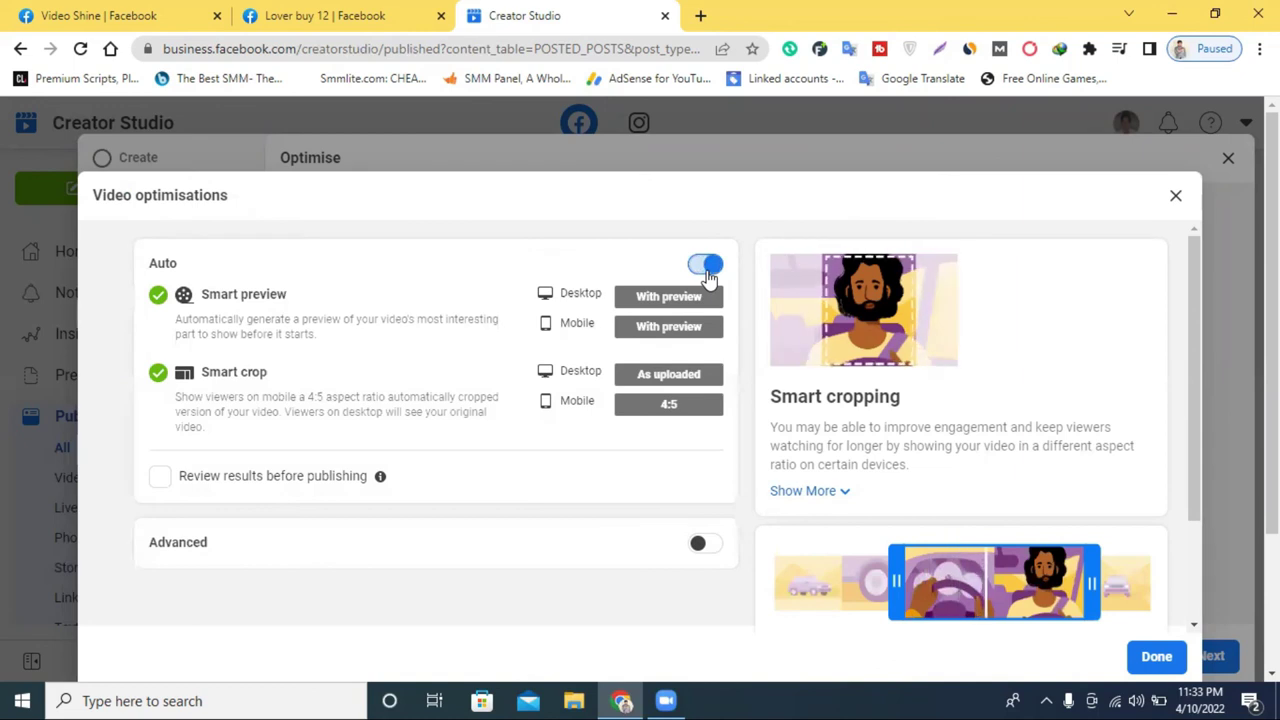
{"action": "left_click", "coordinate": [703, 266]}
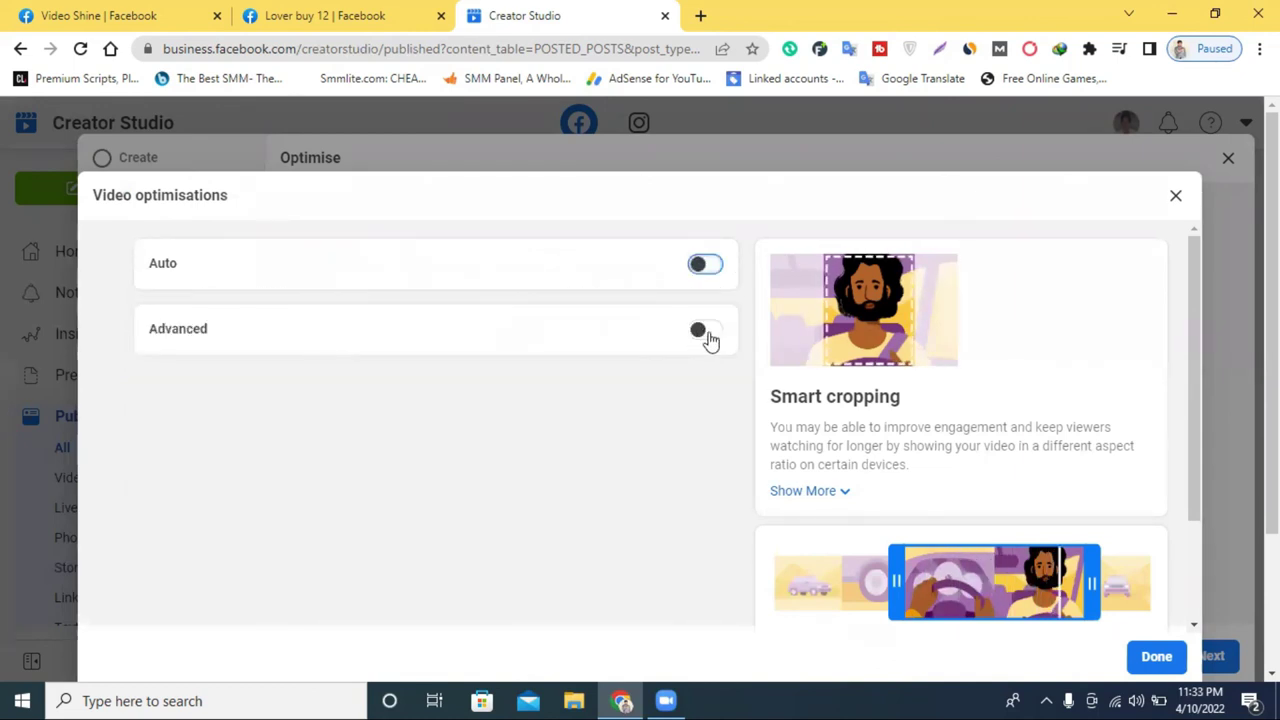
{"action": "left_click", "coordinate": [705, 333]}
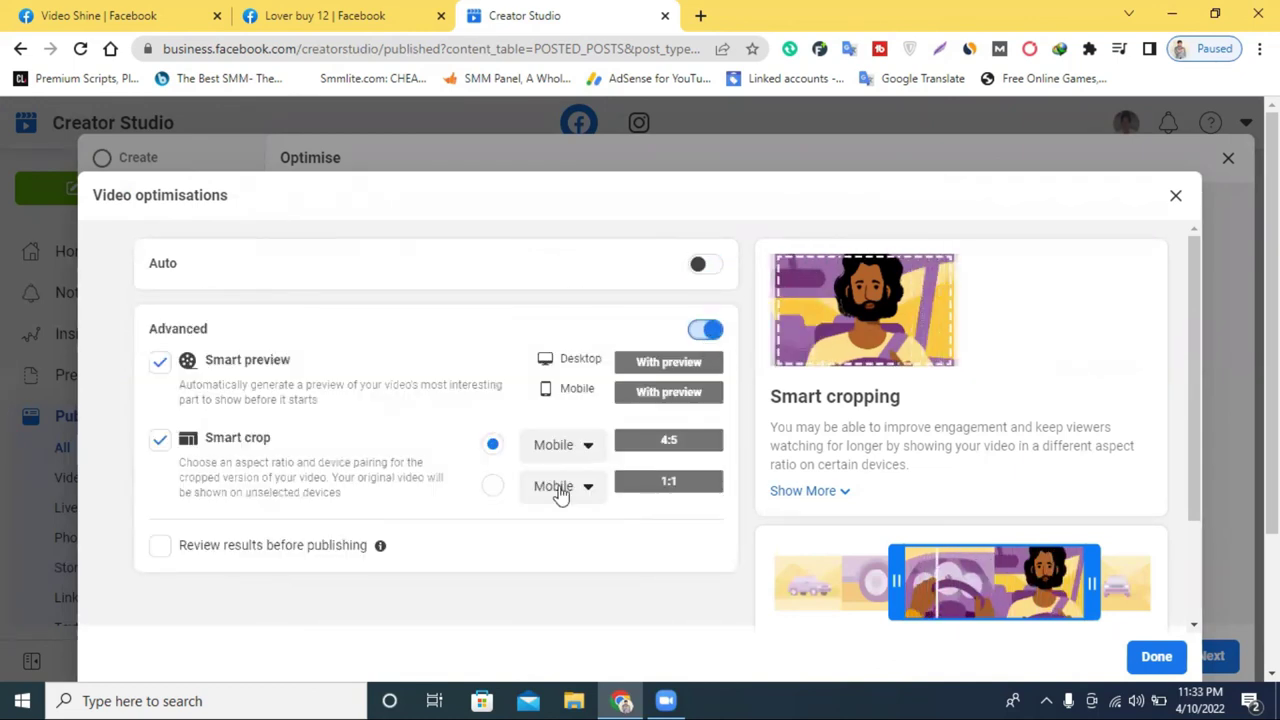
{"action": "left_click", "coordinate": [709, 267]}
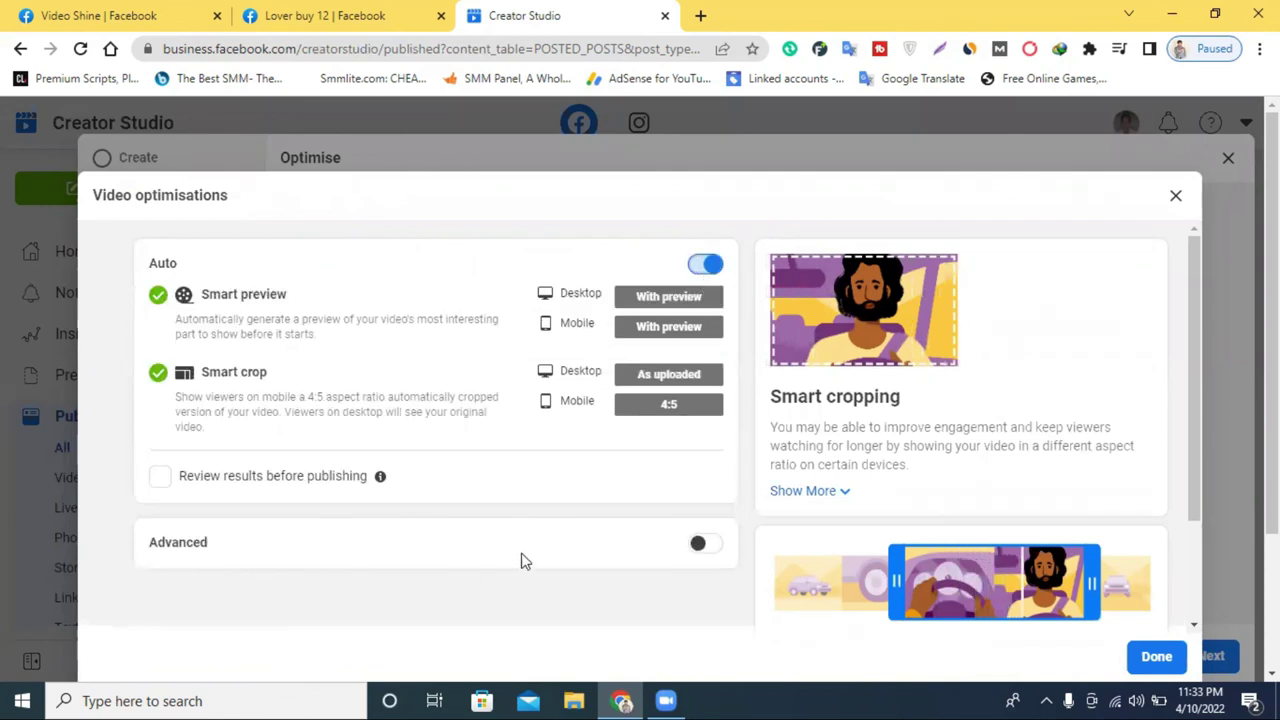
{"action": "left_click", "coordinate": [700, 544]}
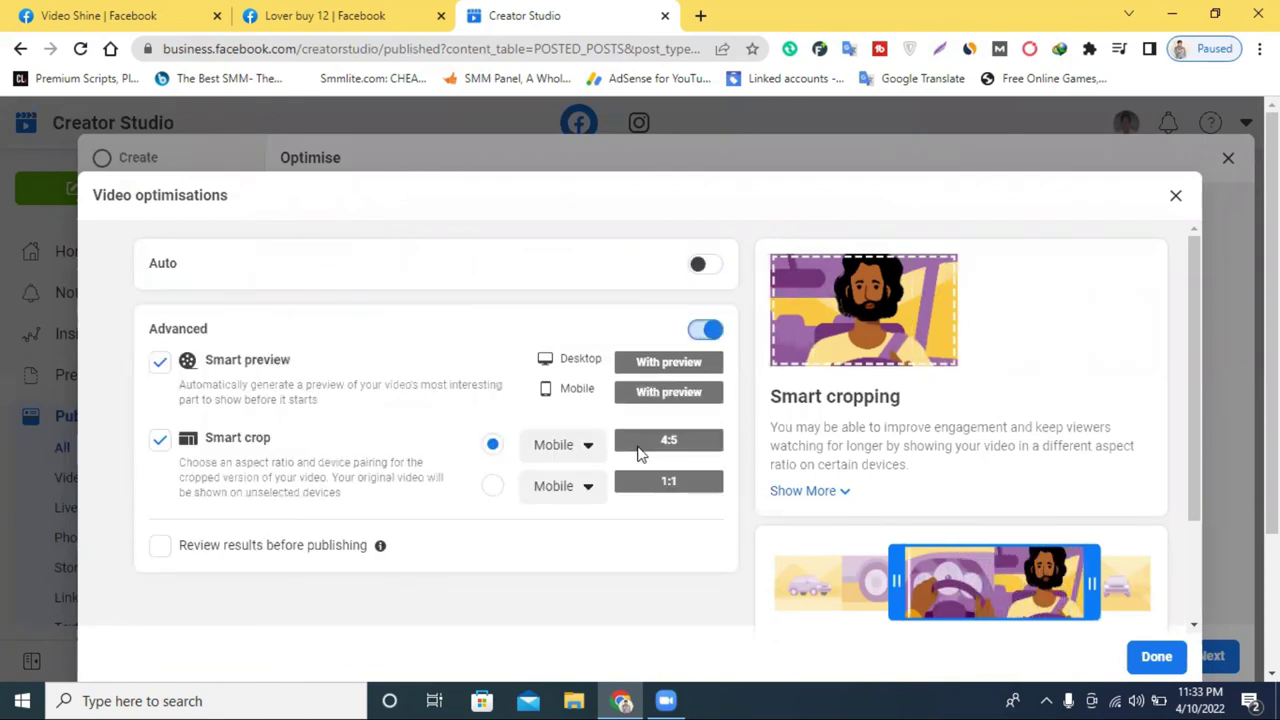
{"action": "scroll", "coordinate": [317, 431], "scroll_direction": "down", "scroll_amount": 2}
{"action": "scroll", "coordinate": [705, 438], "scroll_direction": "up", "scroll_amount": 2}
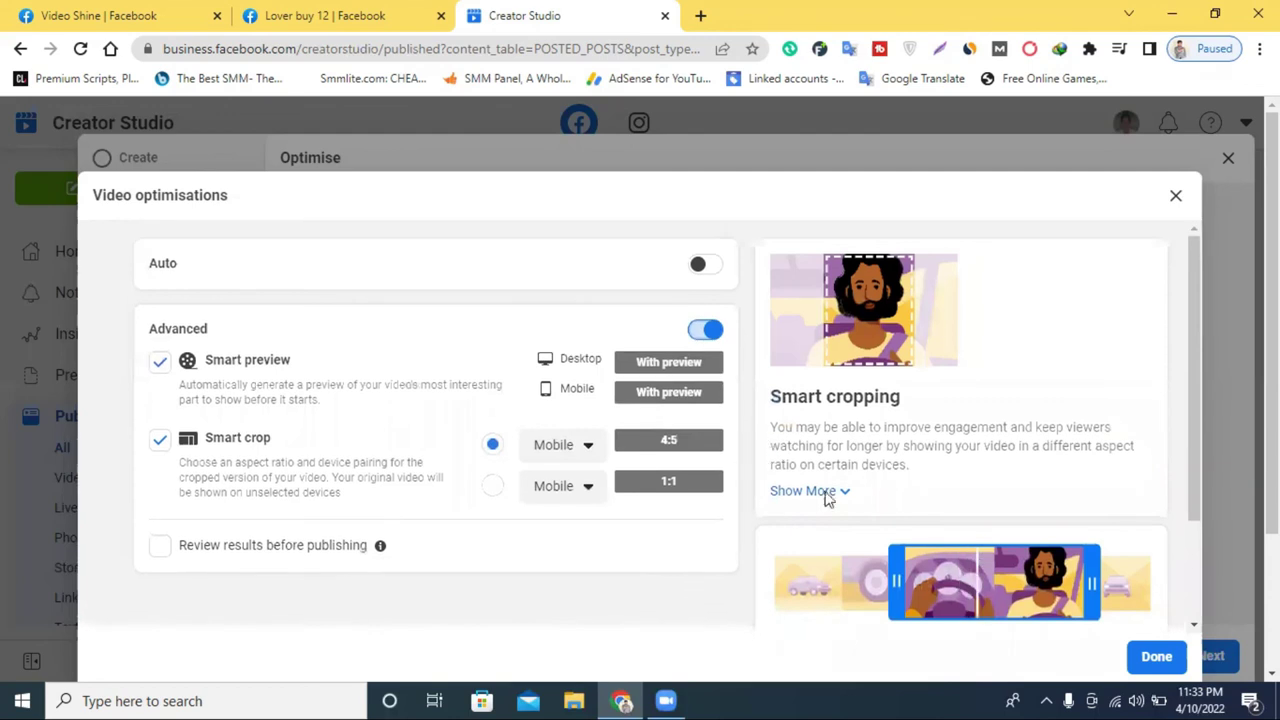
{"action": "left_click", "coordinate": [1152, 660]}
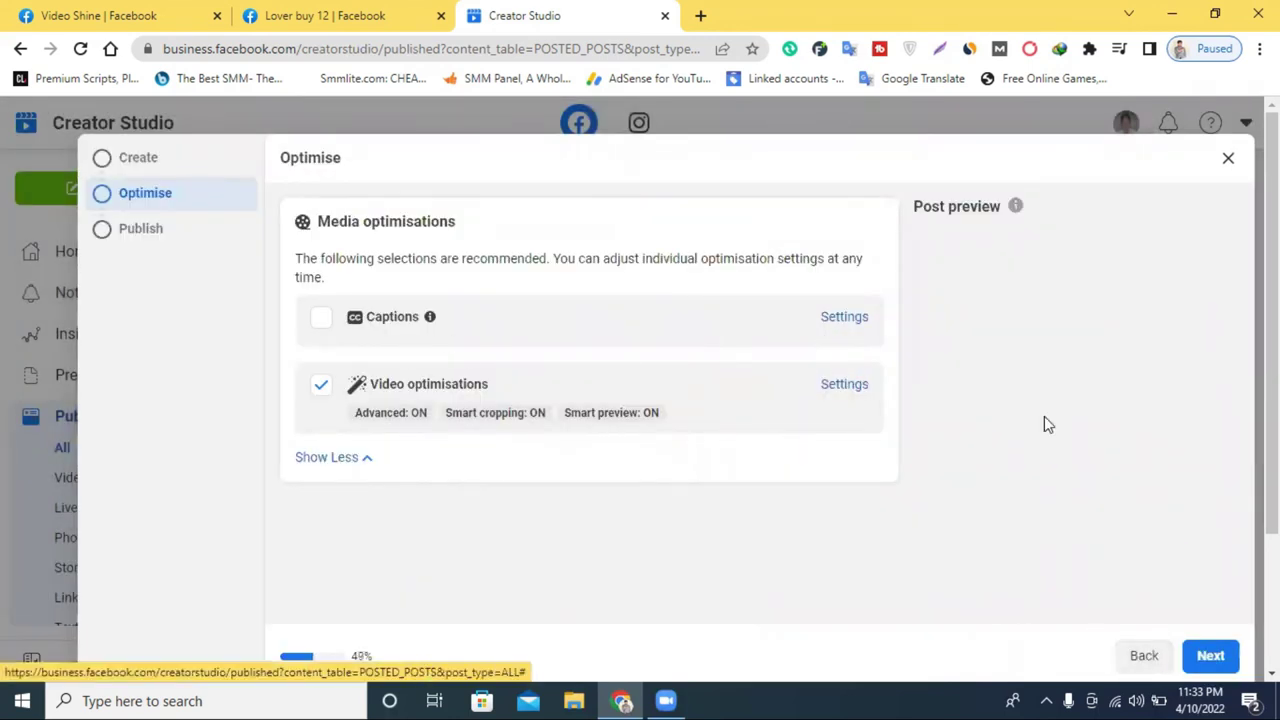
- Proceed to the publishing stage and set the post's Feed distribution to stop on 11 April 2022 at 08:33 AM
{"action": "left_click", "coordinate": [1208, 657]}
{"action": "scroll", "coordinate": [744, 473], "scroll_direction": "down", "scroll_amount": 2}
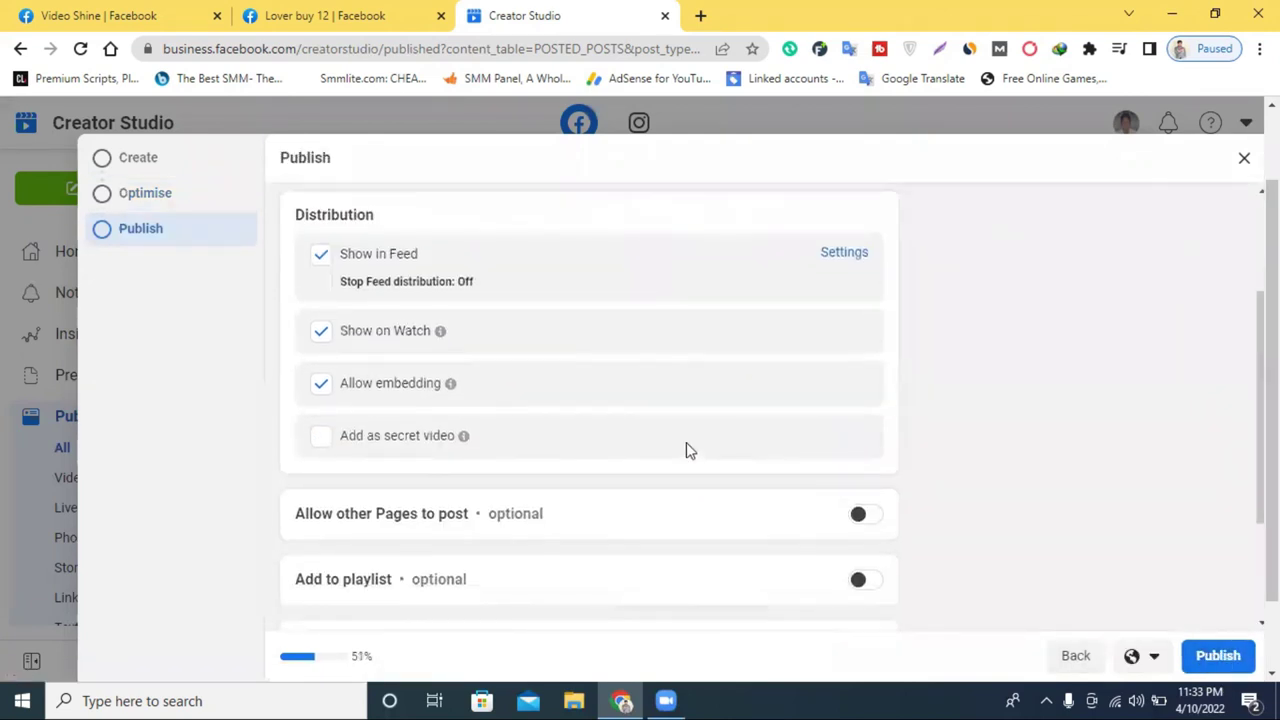
{"action": "scroll", "coordinate": [686, 445], "scroll_direction": "up", "scroll_amount": 2}
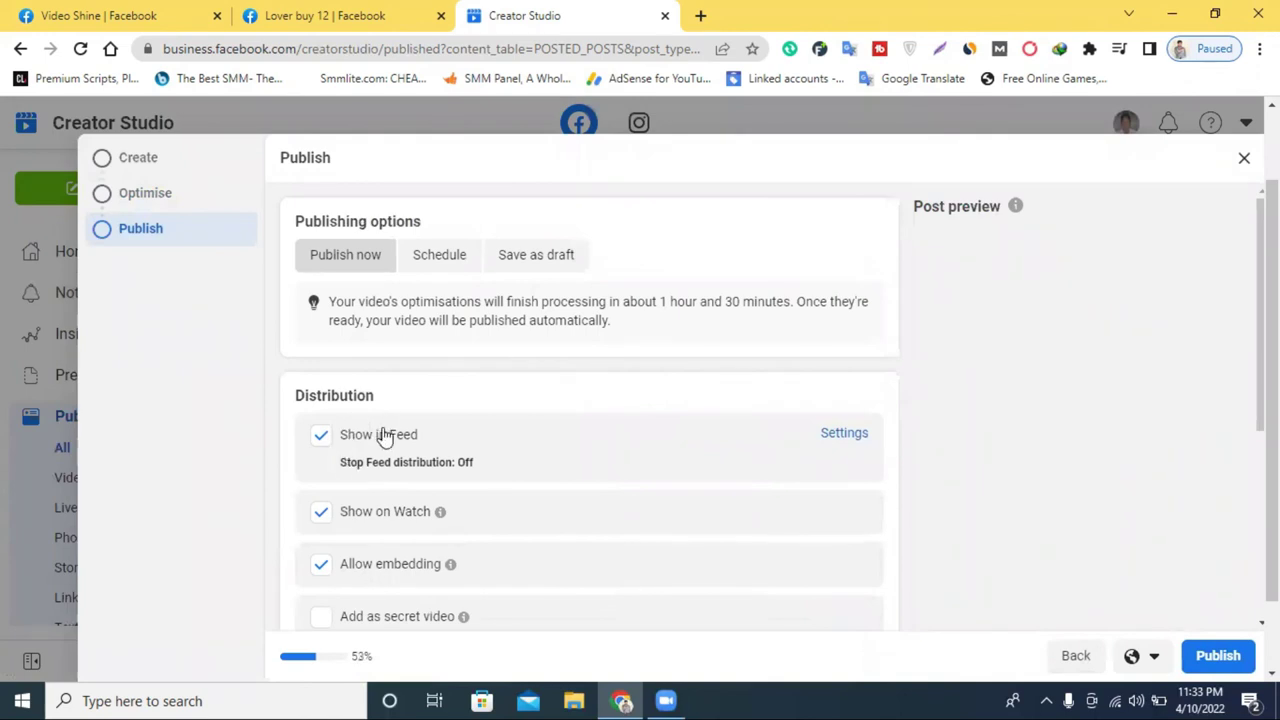
{"action": "left_click", "coordinate": [822, 436]}
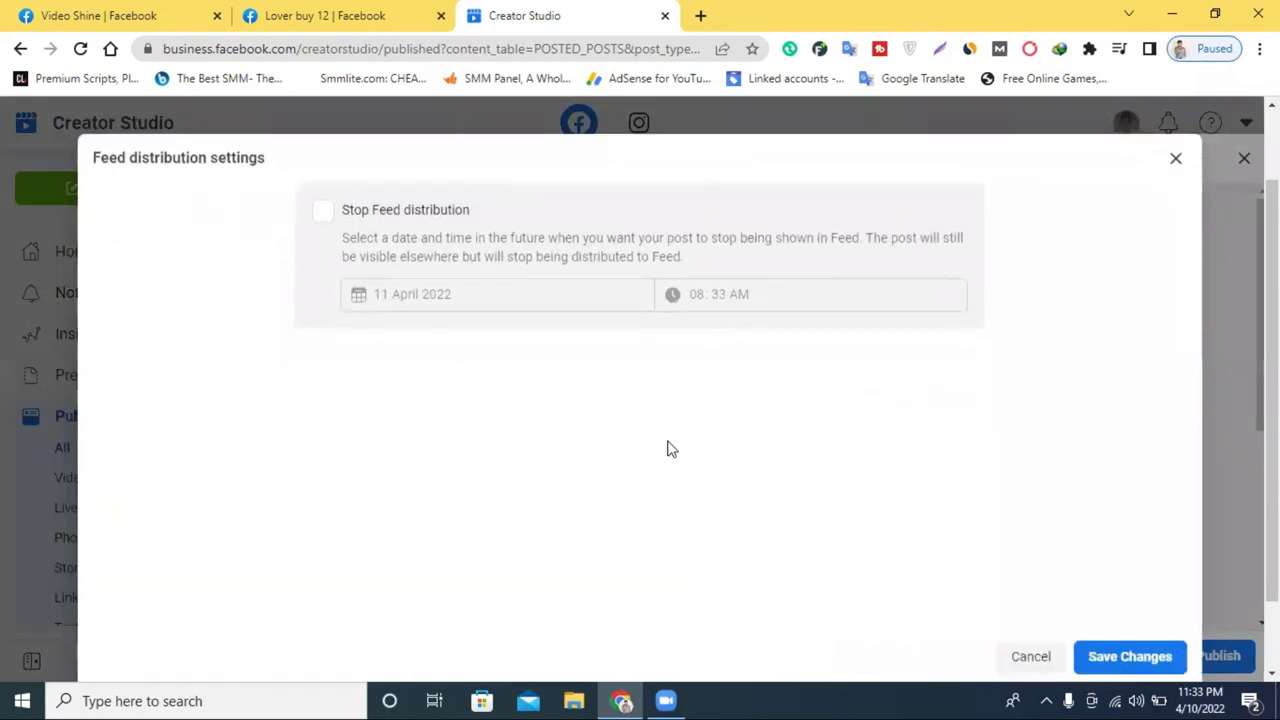
{"action": "left_click", "coordinate": [323, 210]}
{"action": "left_click", "coordinate": [1129, 662]}
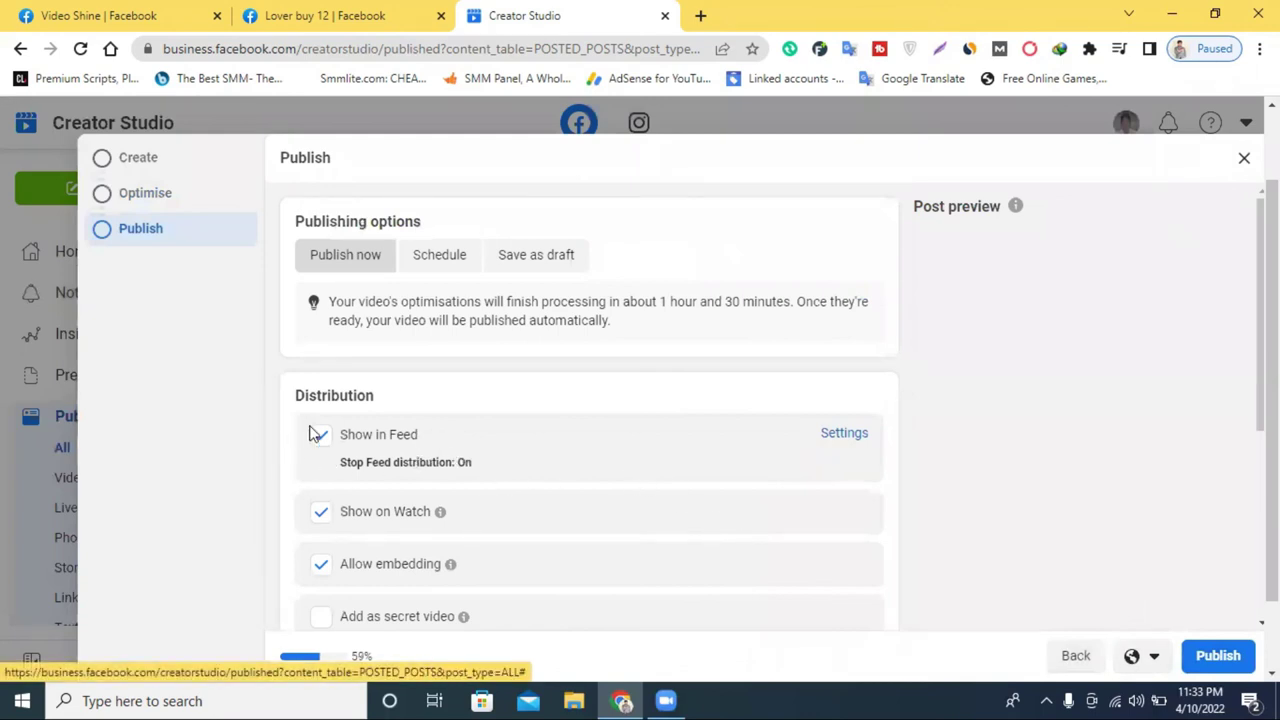
- Enable adding the video to a playlist and create a new playlist titled "movies"
{"action": "scroll", "coordinate": [768, 430], "scroll_direction": "down", "scroll_amount": 1}
{"action": "scroll", "coordinate": [770, 430], "scroll_direction": "down", "scroll_amount": 1}
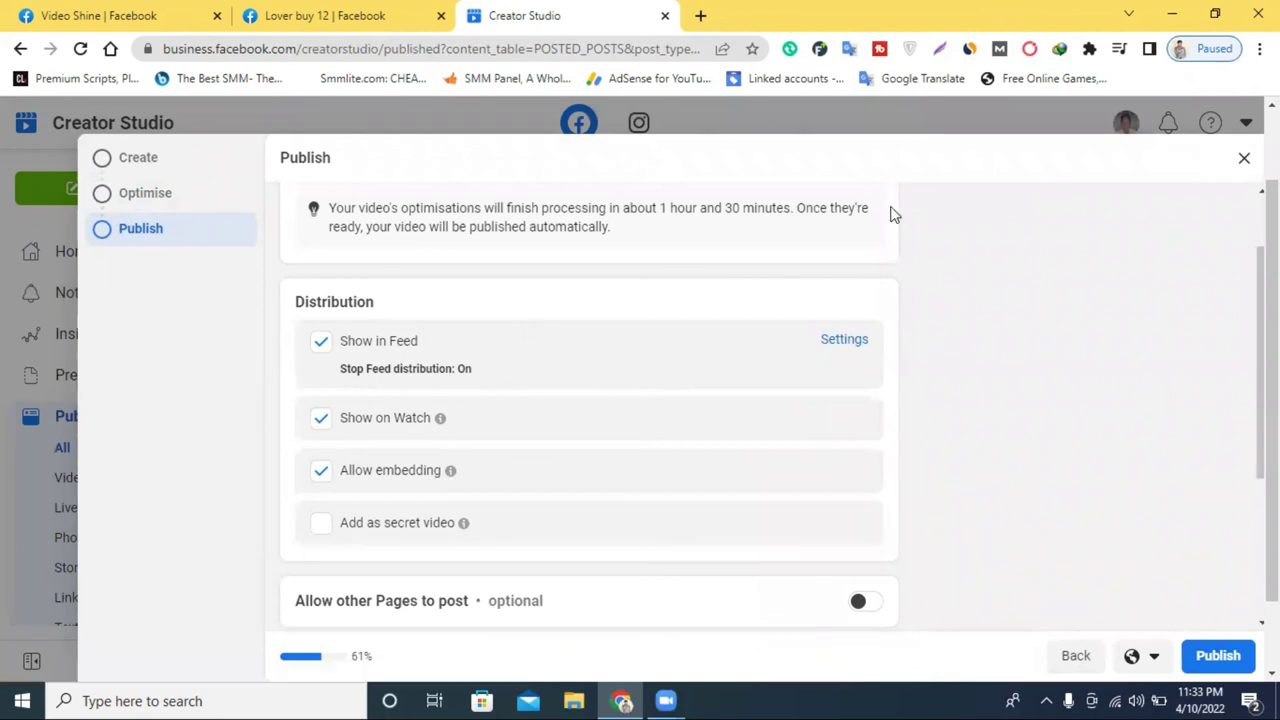
{"action": "scroll", "coordinate": [451, 466], "scroll_direction": "down", "scroll_amount": 4}
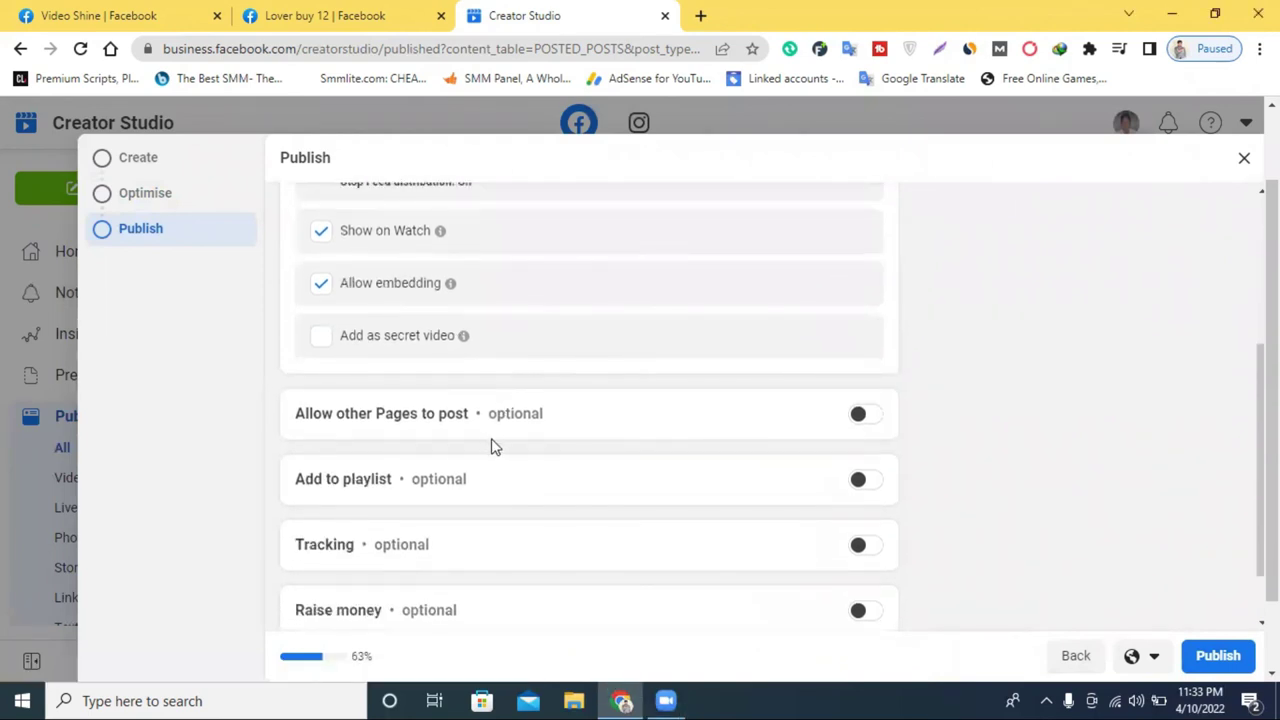
{"action": "scroll", "coordinate": [423, 306], "scroll_direction": "up", "scroll_amount": 2}
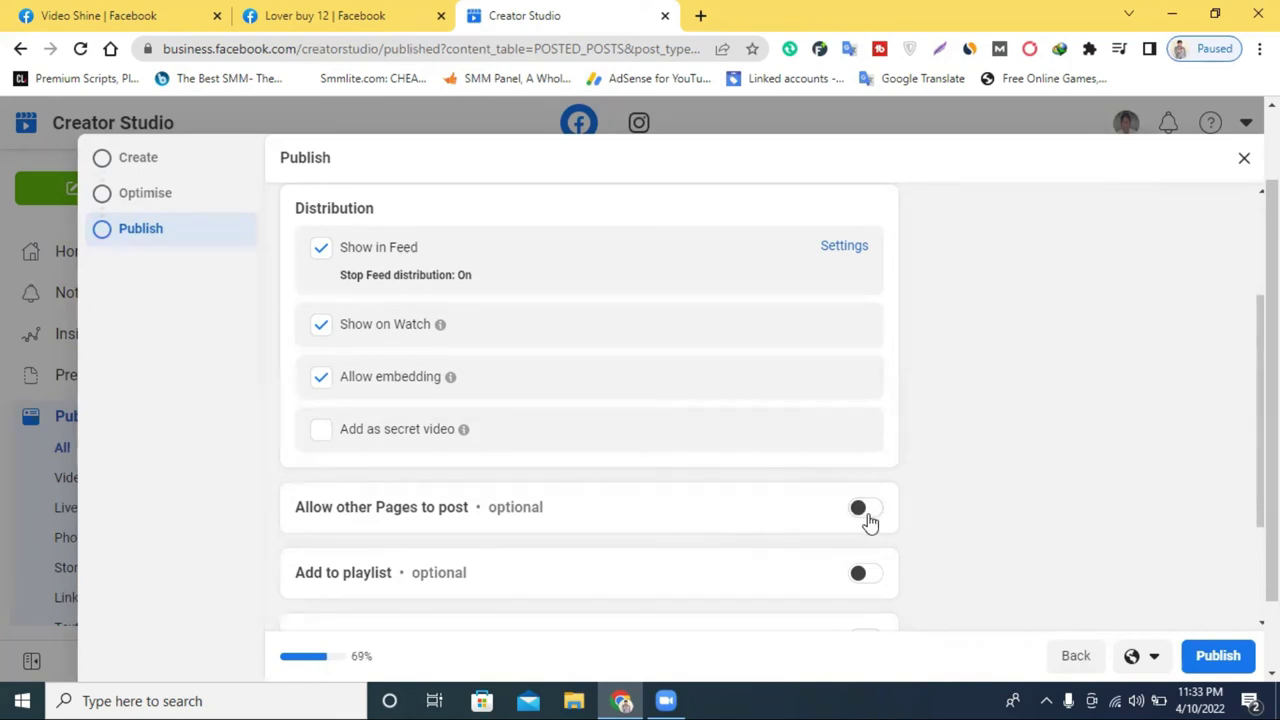
{"action": "scroll", "coordinate": [877, 503], "scroll_direction": "down", "scroll_amount": 2}
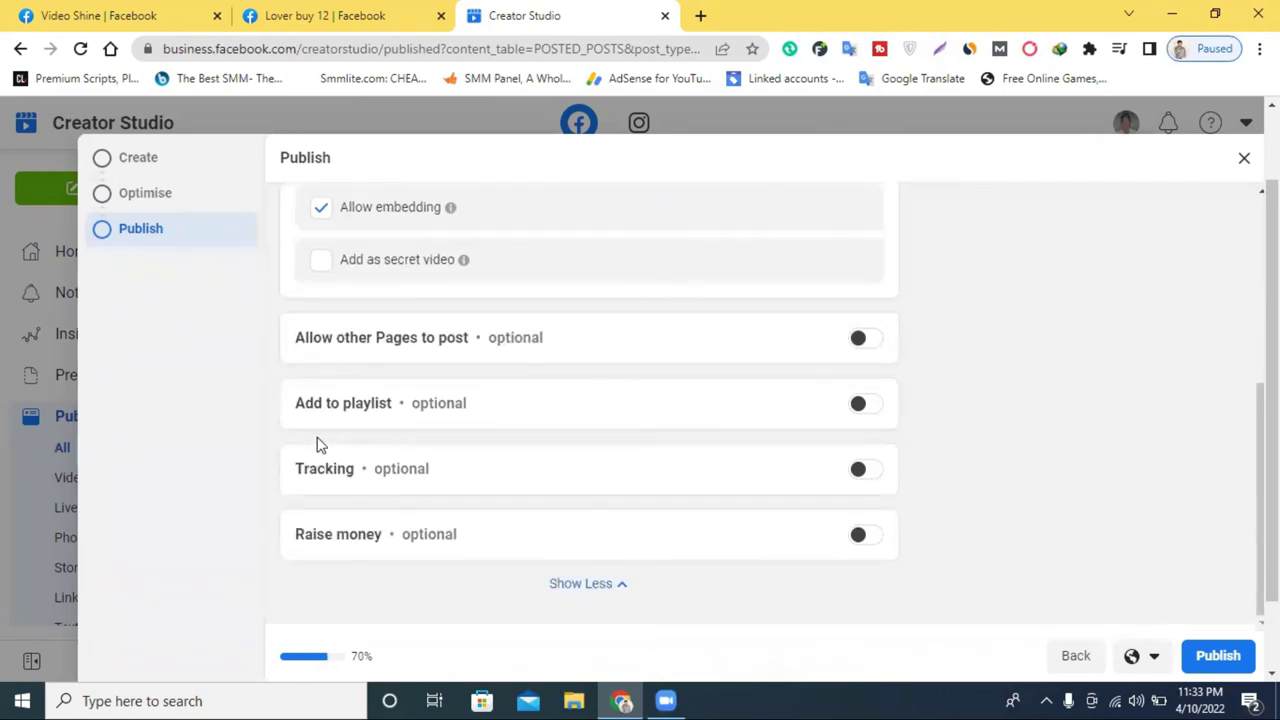
{"action": "left_click", "coordinate": [857, 406]}
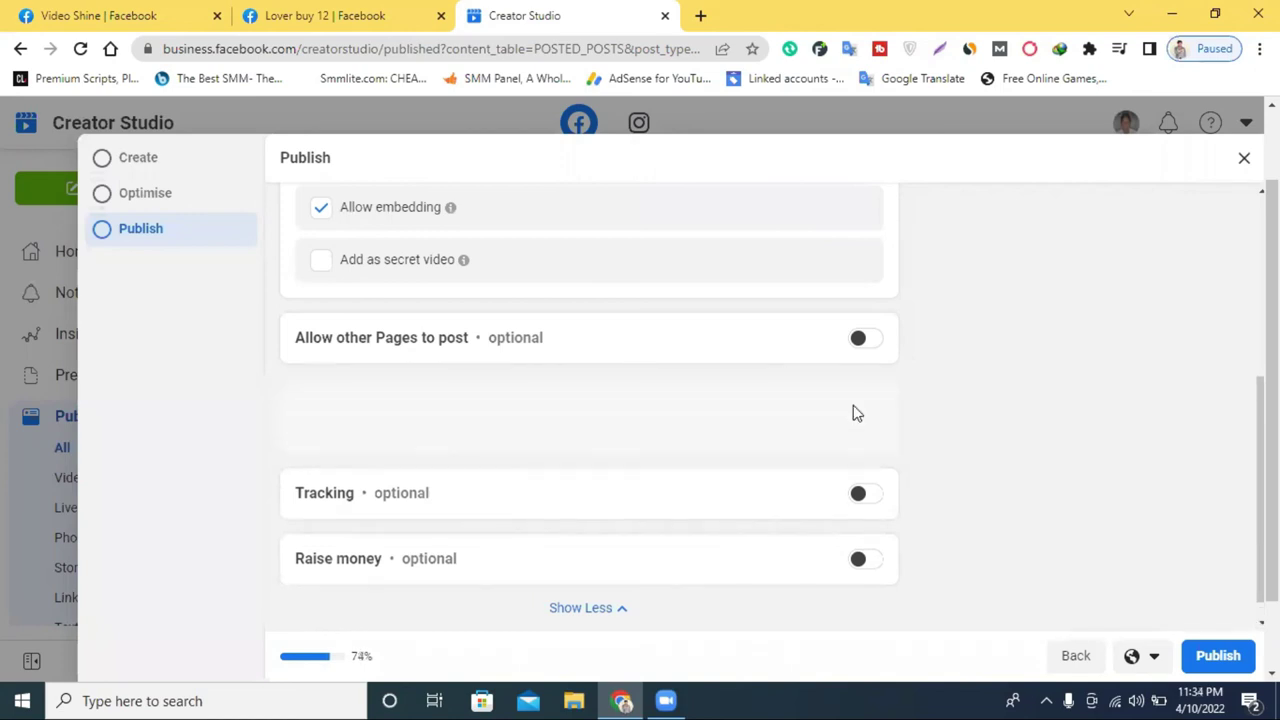
{"action": "left_click", "coordinate": [364, 476]}
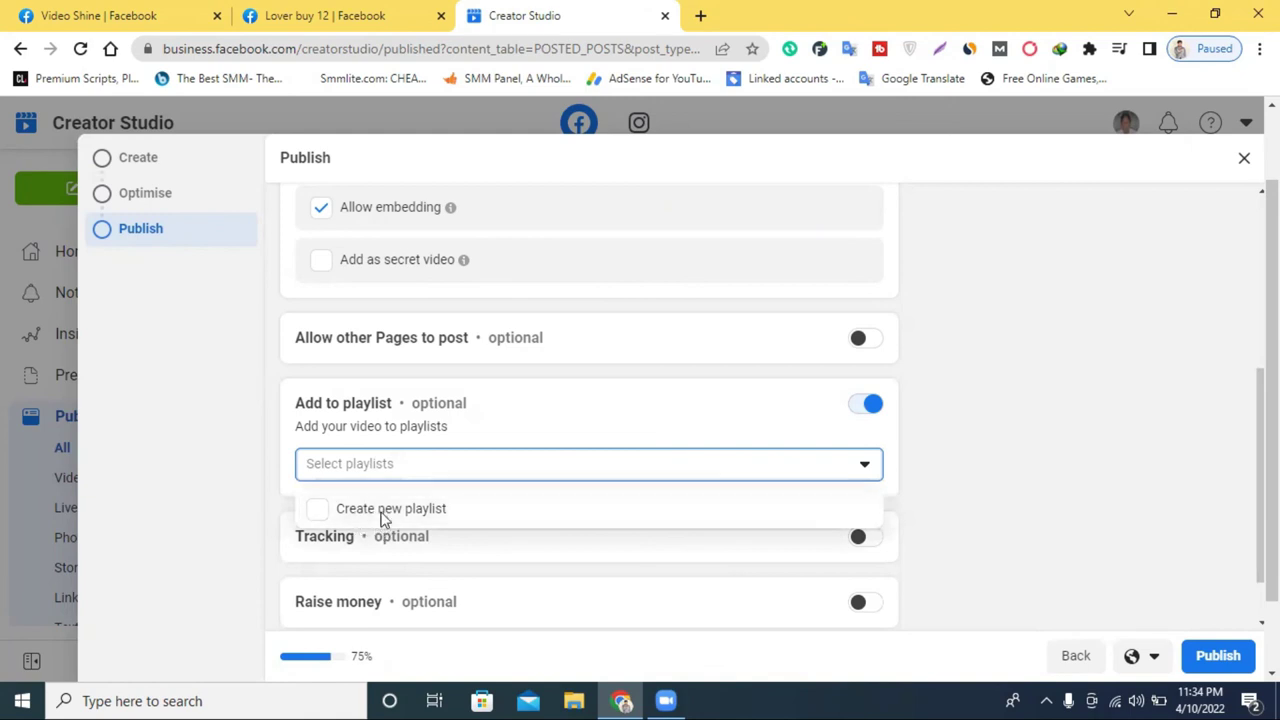
{"action": "left_click", "coordinate": [385, 512]}
{"action": "left_click", "coordinate": [603, 246]}
{"action": "type", "text": "movies"}
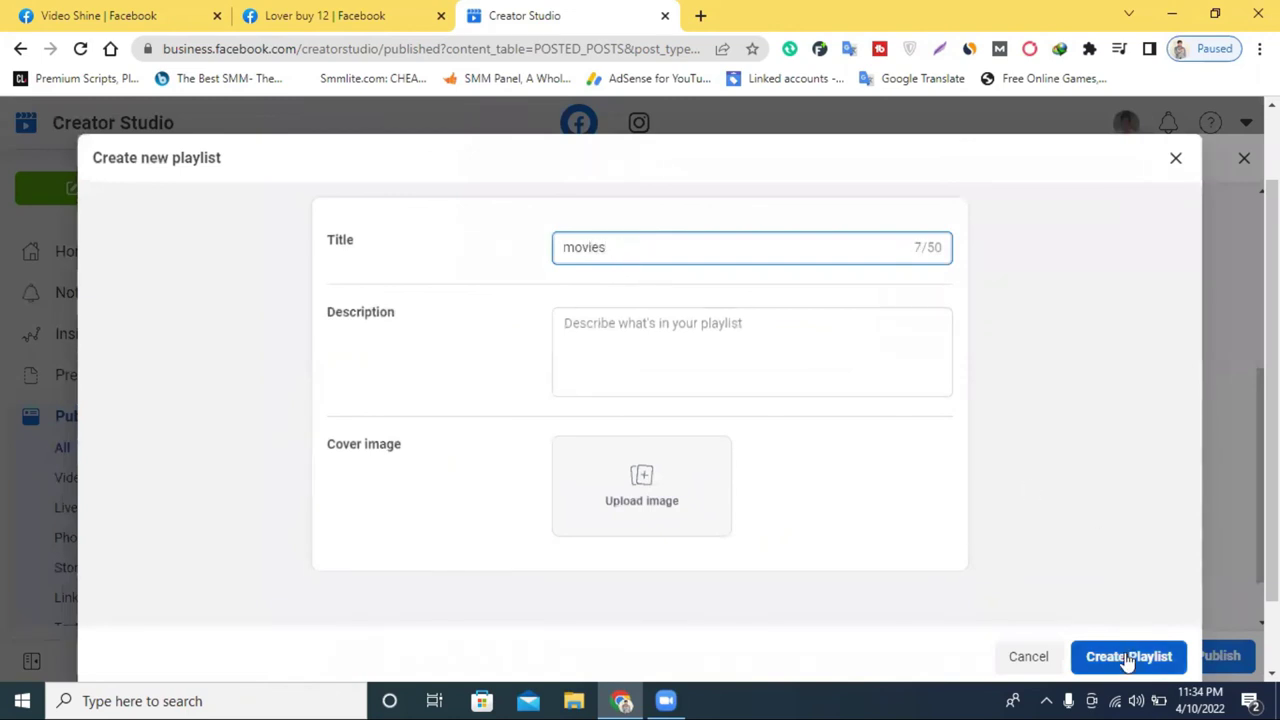
{"action": "left_click", "coordinate": [1125, 655]}
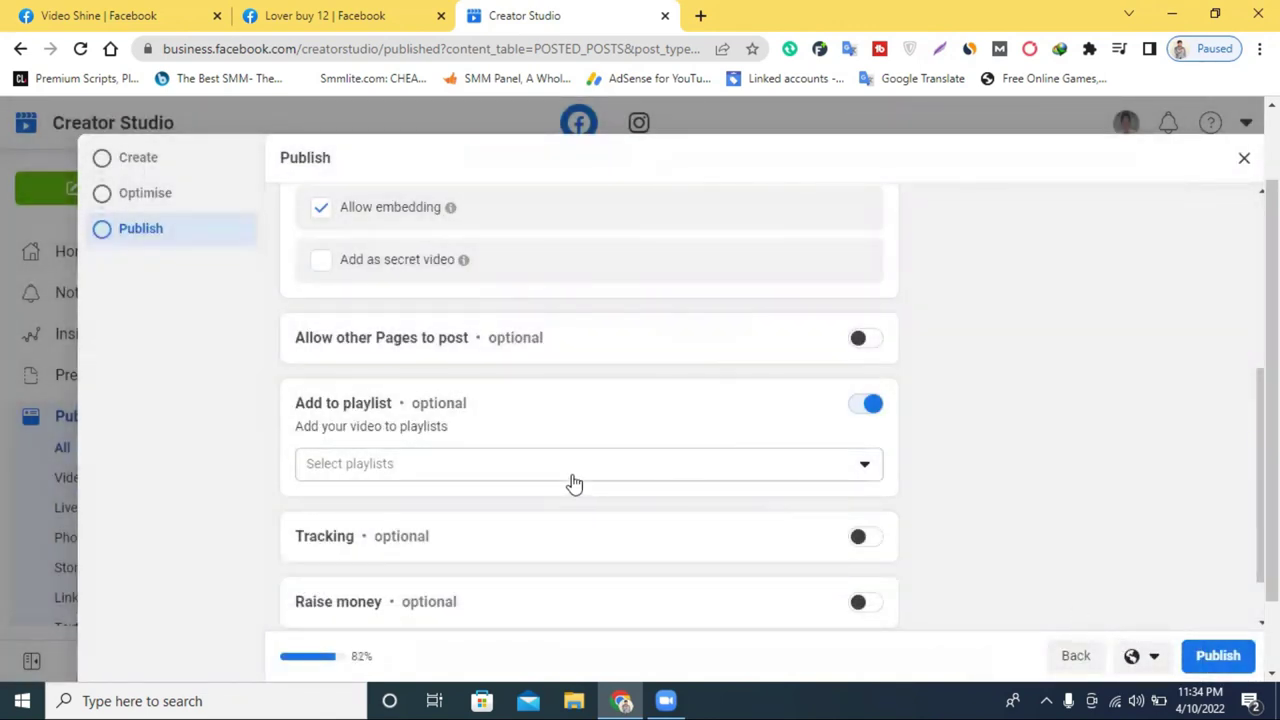
- Assign the video to the movies playlist
{"action": "left_click", "coordinate": [575, 481]}
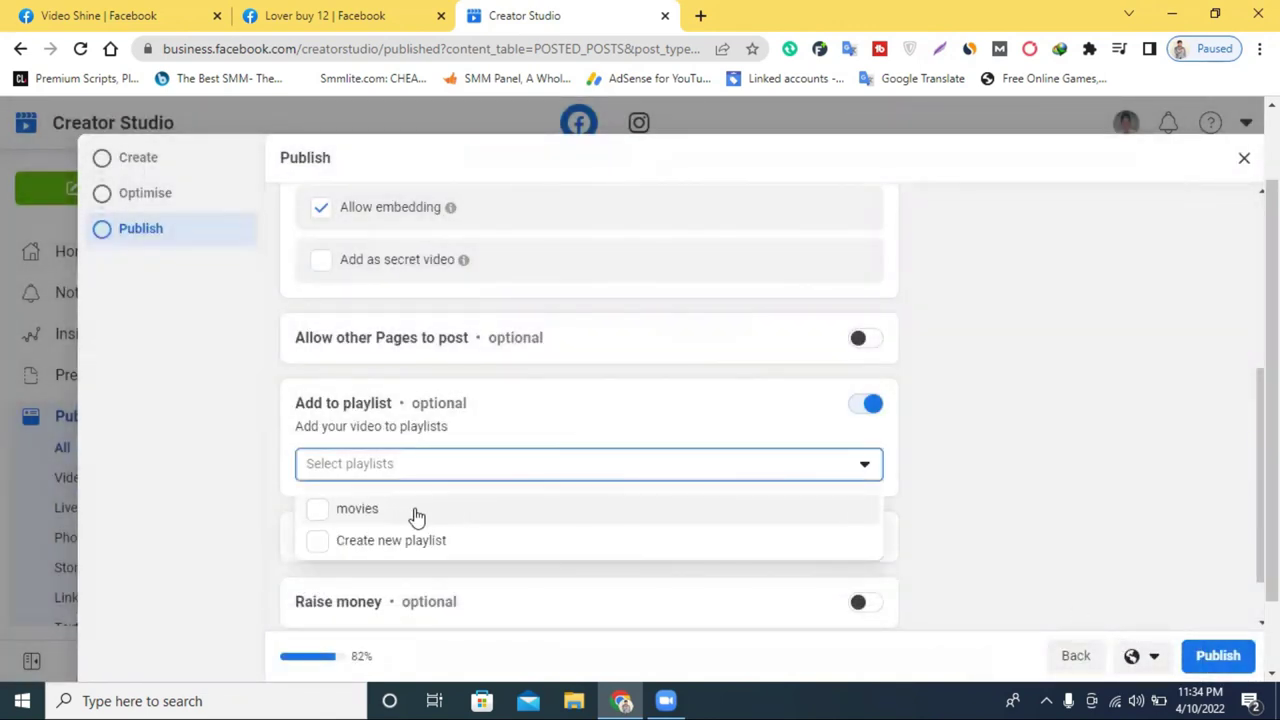
{"action": "left_click", "coordinate": [316, 510]}
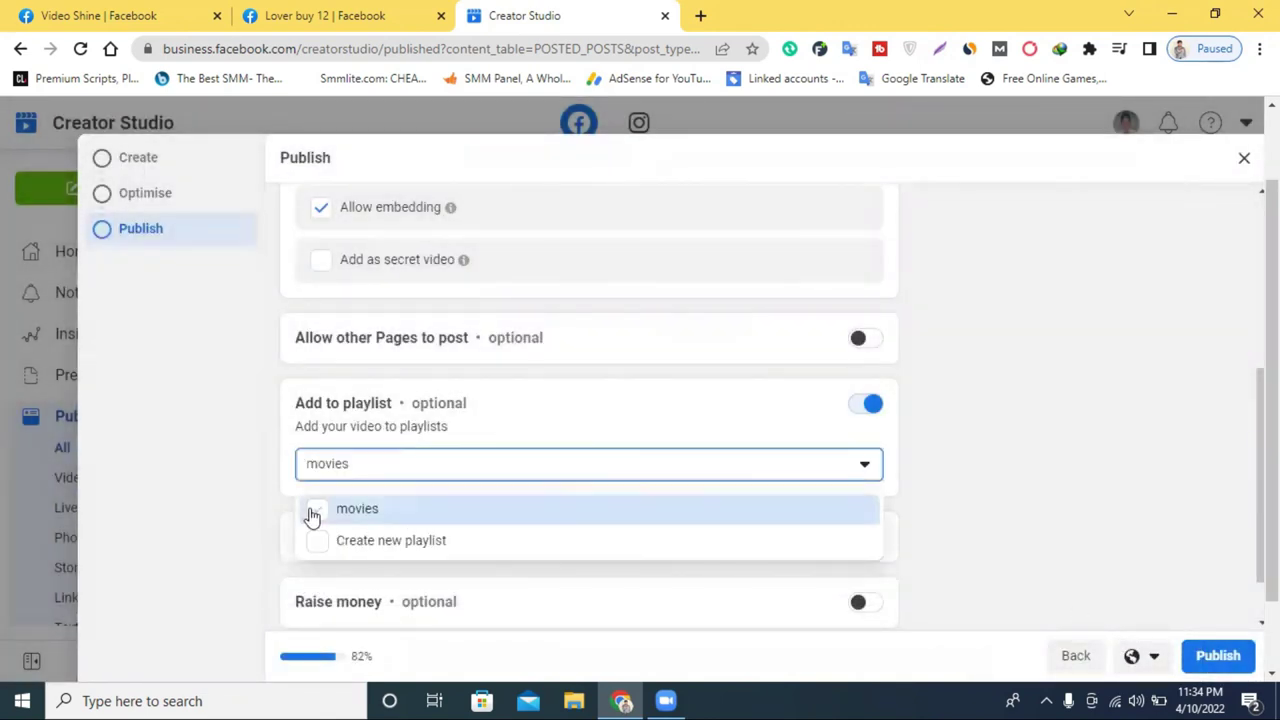
{"action": "left_click", "coordinate": [765, 440]}
- Submit the video for publishing, switch it to scheduled publishing on 11 April 2022 at 07:33 AM, and close the confirmation
{"action": "scroll", "coordinate": [378, 518], "scroll_direction": "down", "scroll_amount": 1}
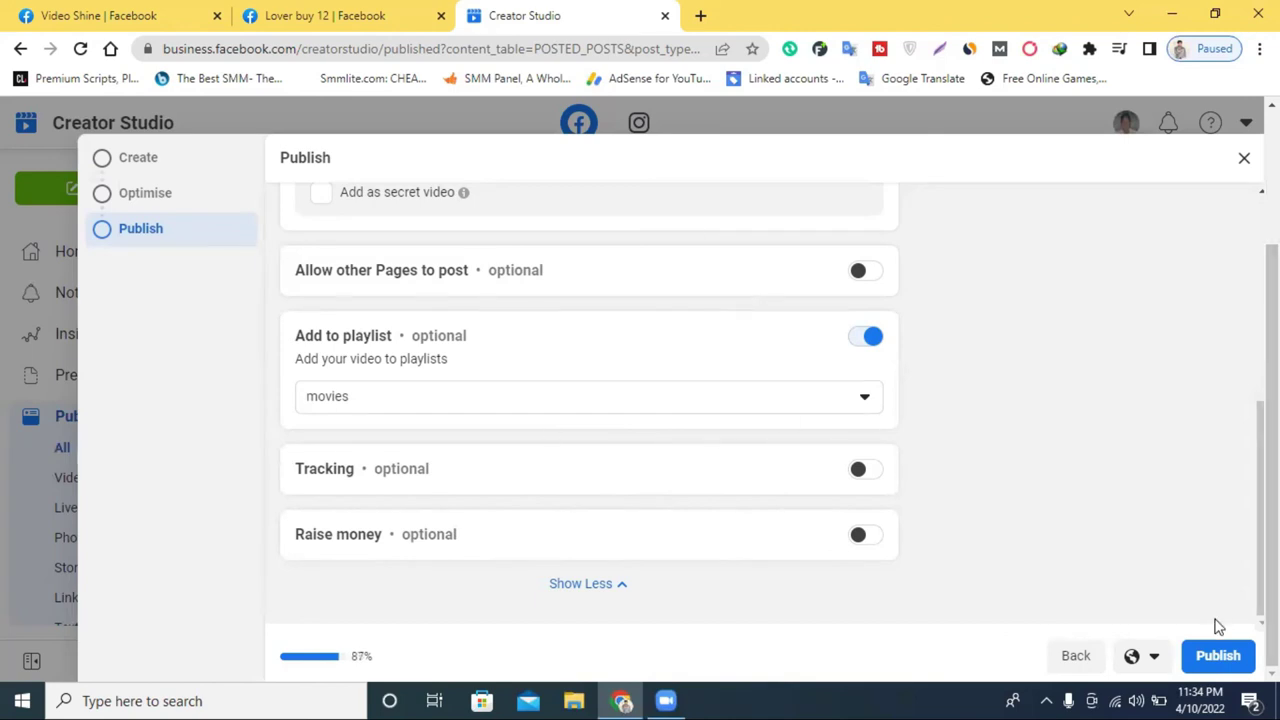
{"action": "left_click", "coordinate": [1215, 658]}
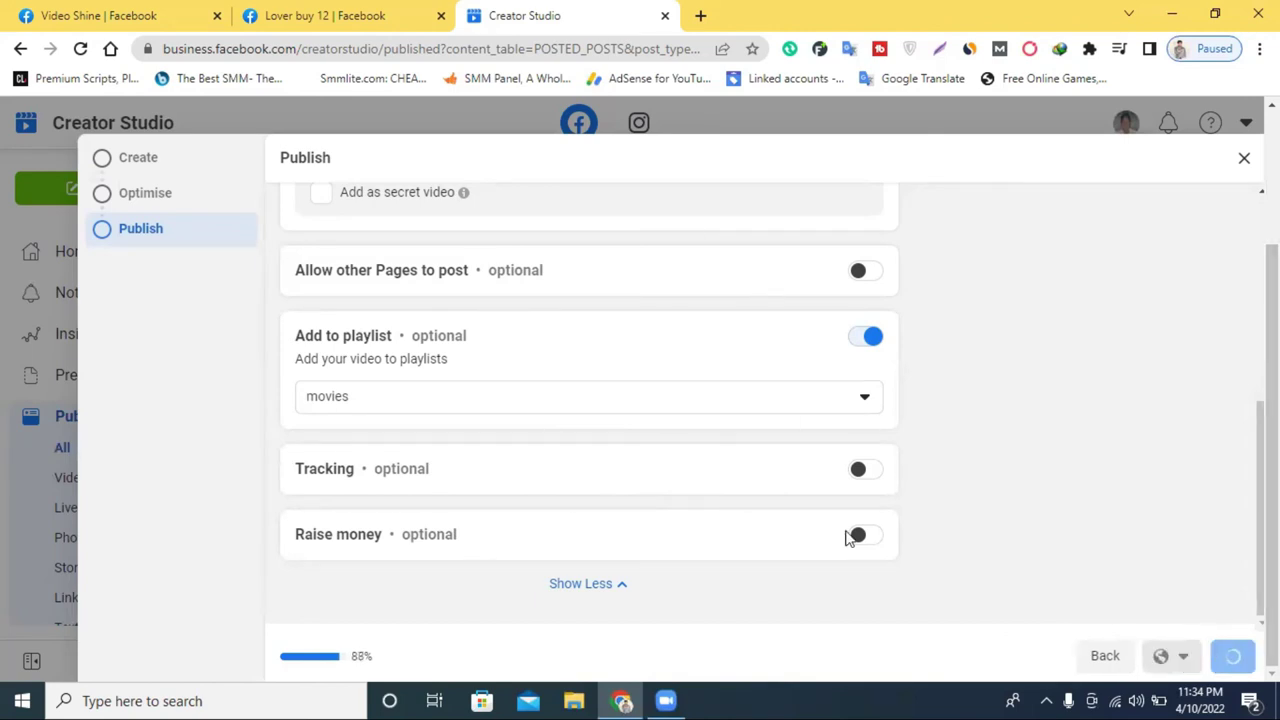
{"action": "left_click", "coordinate": [450, 257]}
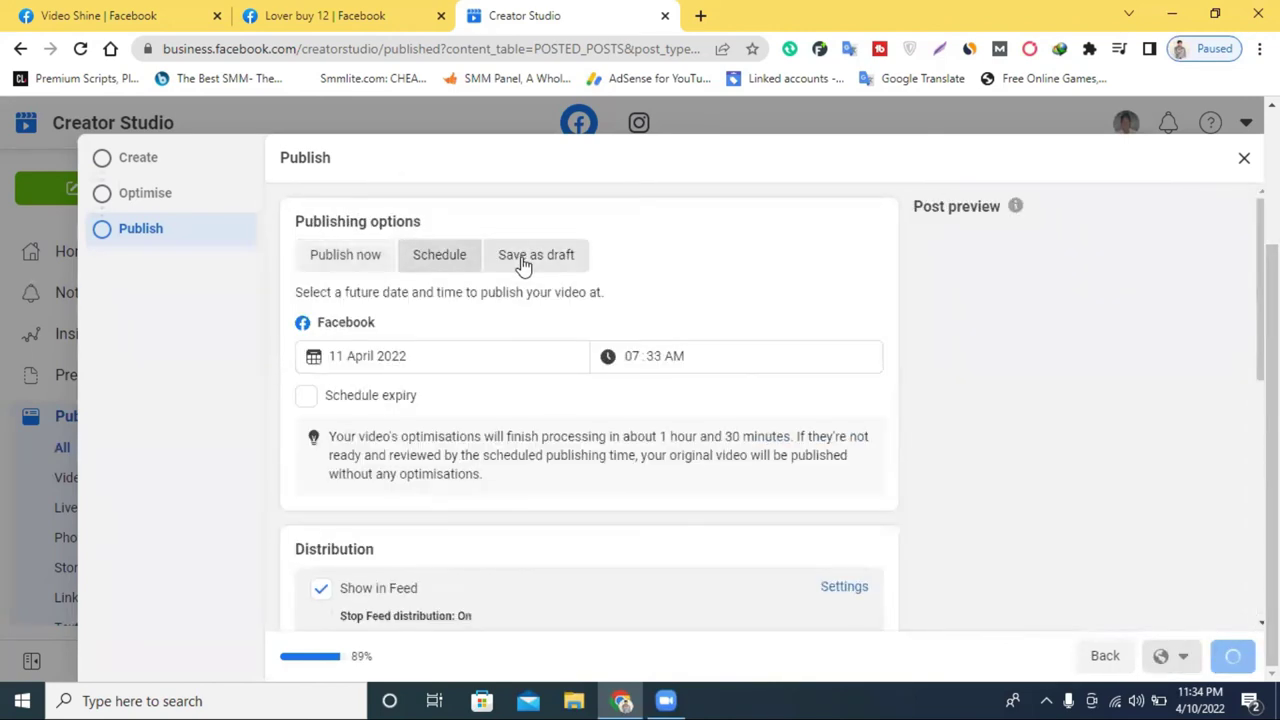
{"action": "scroll", "coordinate": [517, 358], "scroll_direction": "down", "scroll_amount": 2}
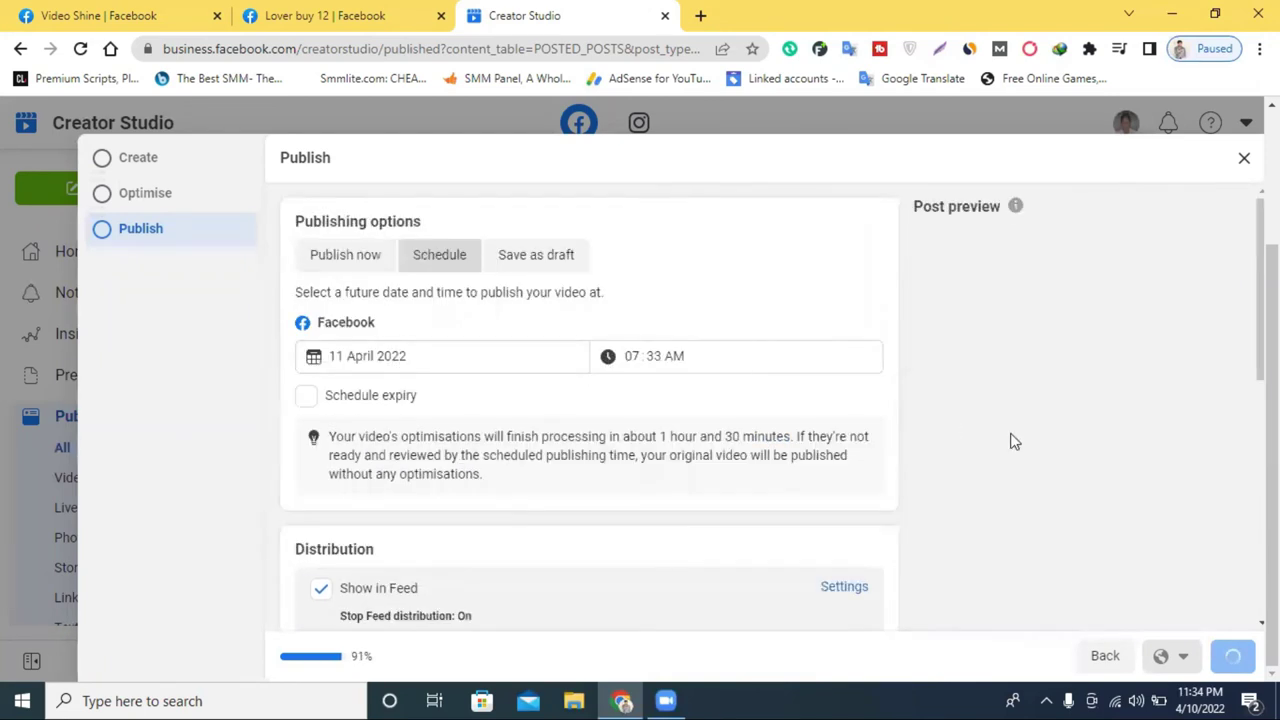
{"action": "scroll", "coordinate": [1010, 441], "scroll_direction": "down", "scroll_amount": 6}
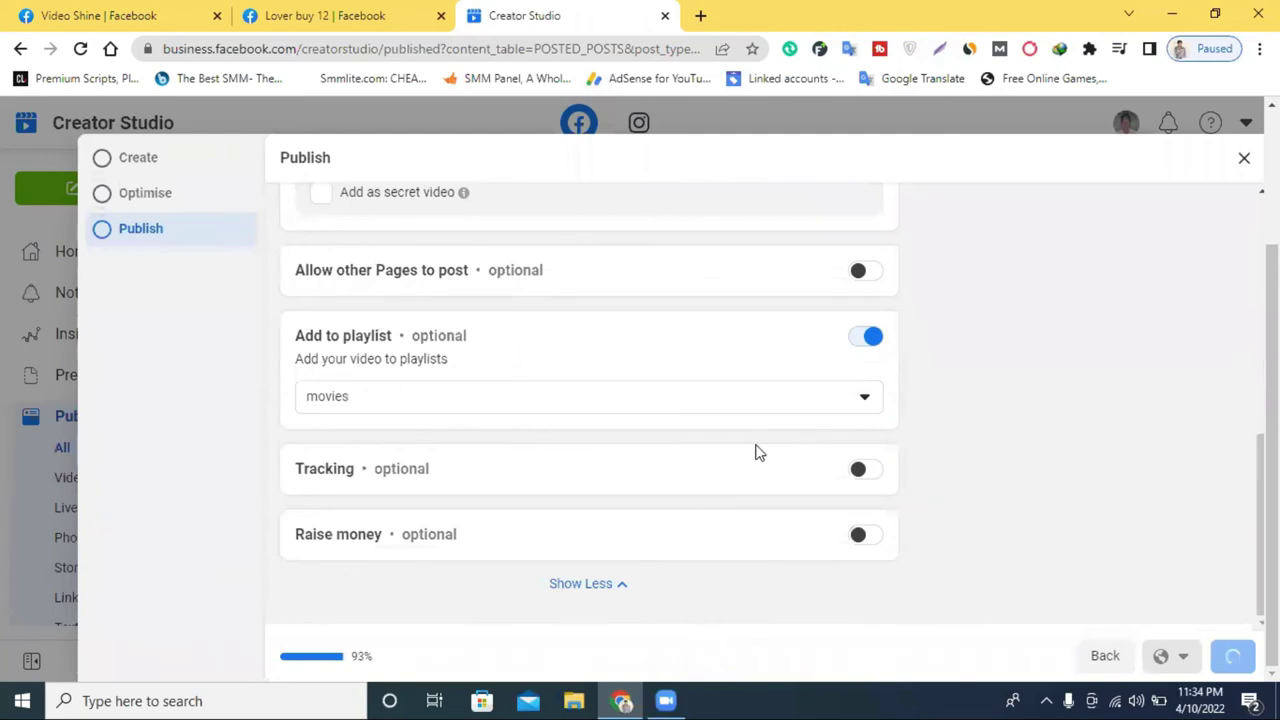
{"action": "scroll", "coordinate": [566, 360], "scroll_direction": "up", "scroll_amount": 6}
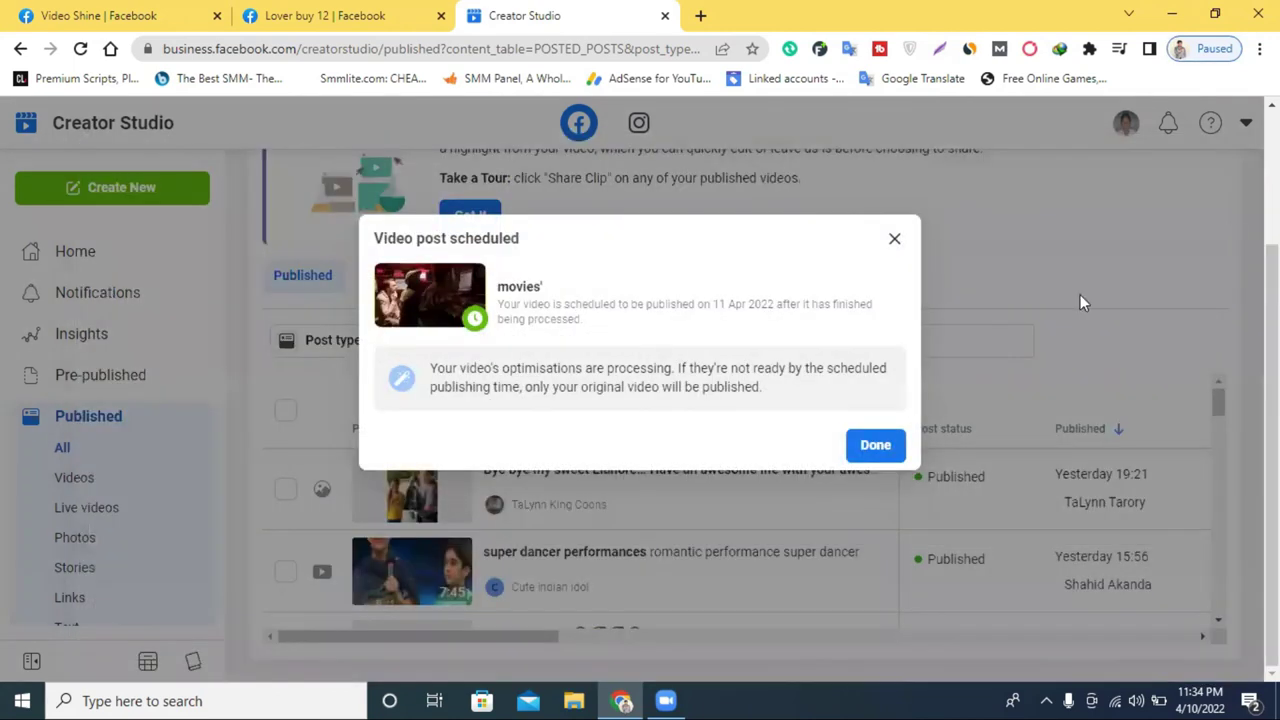
{"action": "left_click", "coordinate": [868, 440]}
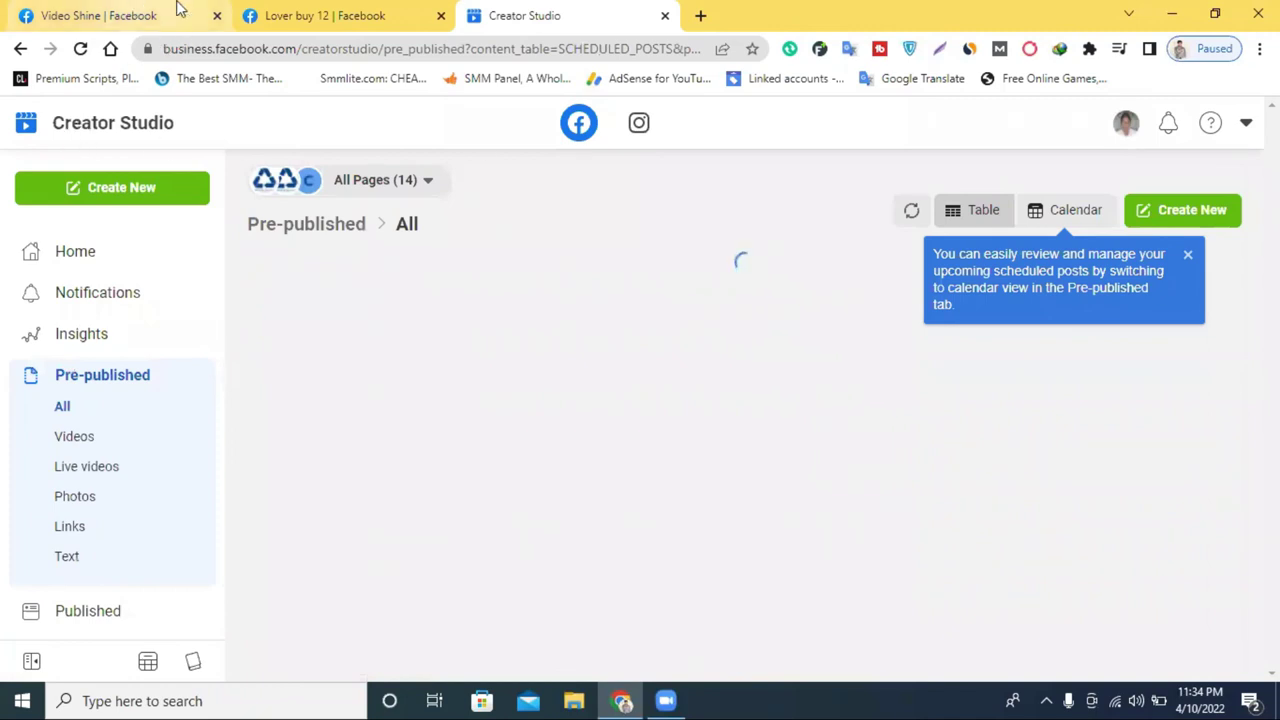
- Reload the Lover buy 12 page and check its posts and the account's notifications for the scheduled video
{"action": "left_click", "coordinate": [290, 16]}
{"action": "left_click", "coordinate": [81, 49]}
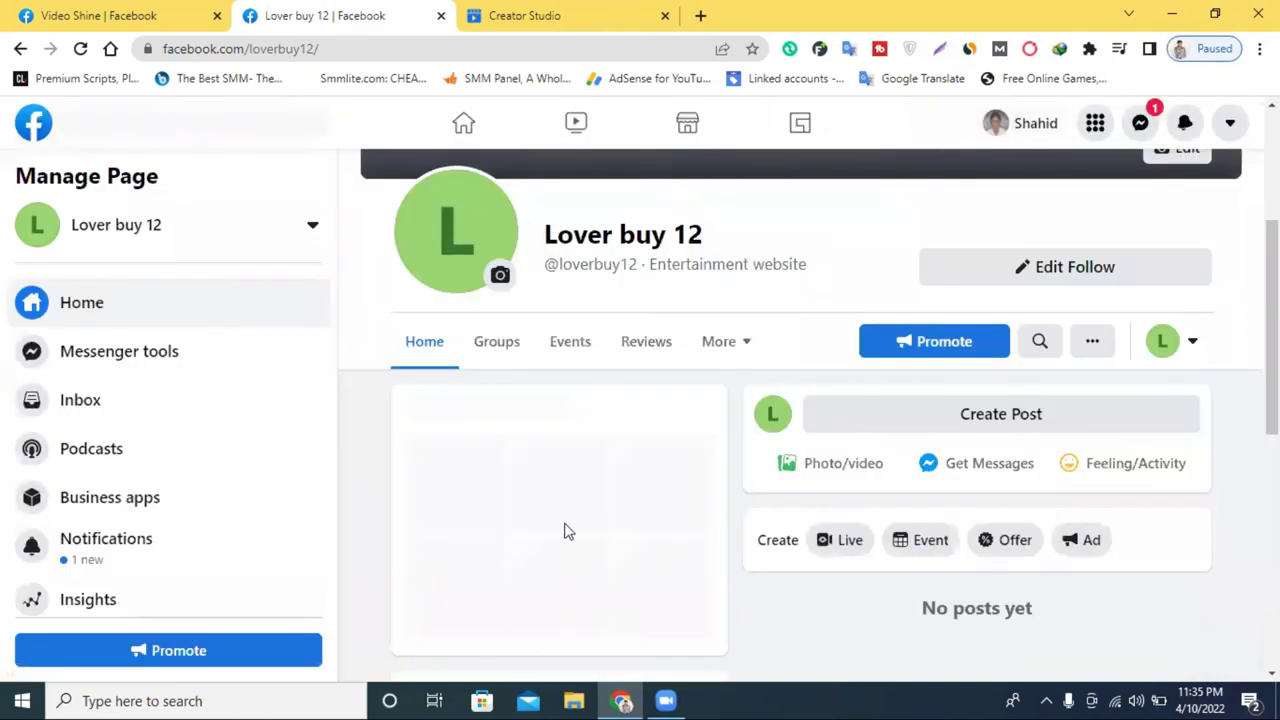
{"action": "left_click", "coordinate": [1140, 128]}
{"action": "left_click", "coordinate": [1140, 135]}
{"action": "left_click", "coordinate": [1184, 128]}
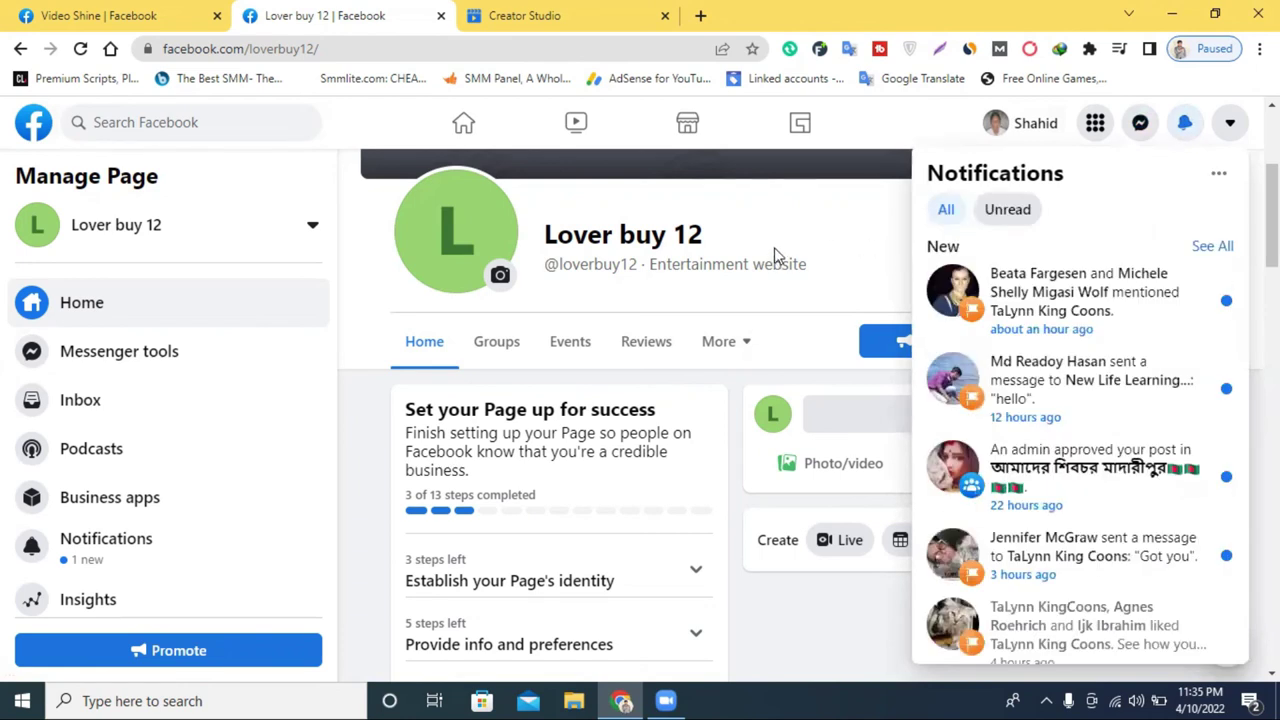
{"action": "left_click", "coordinate": [849, 252]}
{"action": "scroll", "coordinate": [706, 403], "scroll_direction": "down", "scroll_amount": 3}
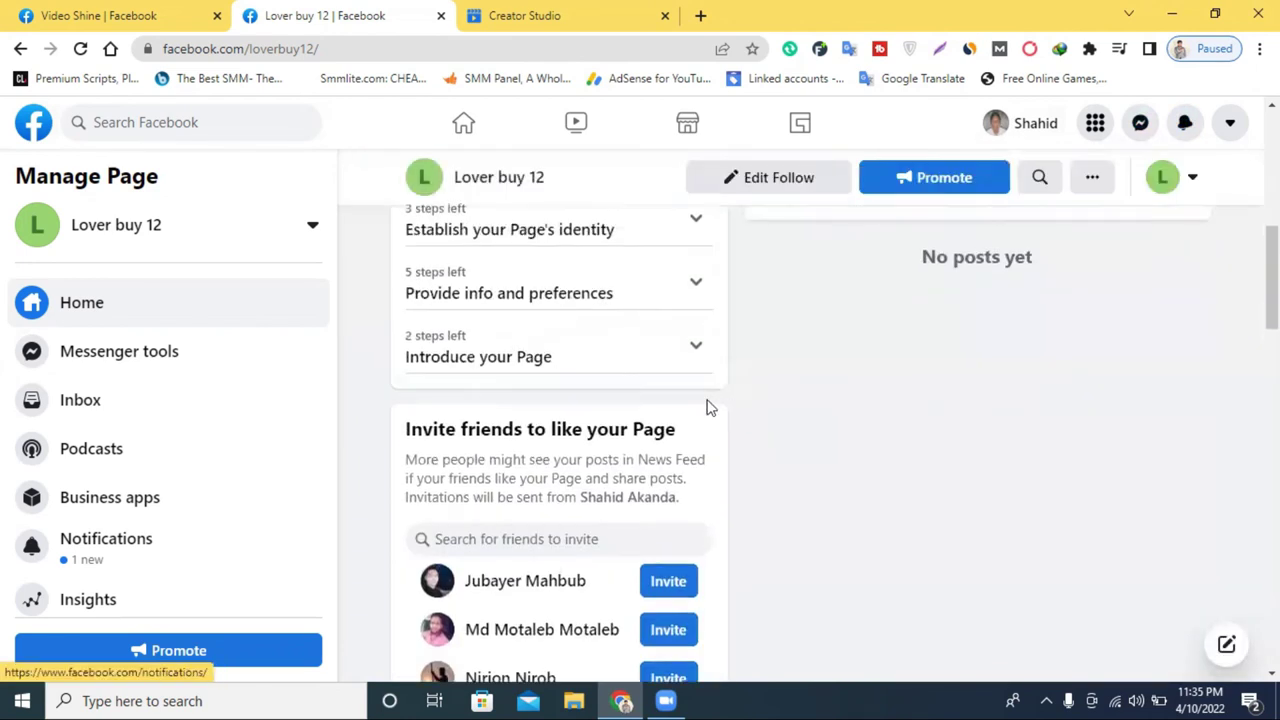
{"action": "scroll", "coordinate": [669, 369], "scroll_direction": "up", "scroll_amount": 6}
- Return to Creator Studio and examine the scheduled movies video's post status, schedule and details columns
{"action": "left_click", "coordinate": [587, 18]}
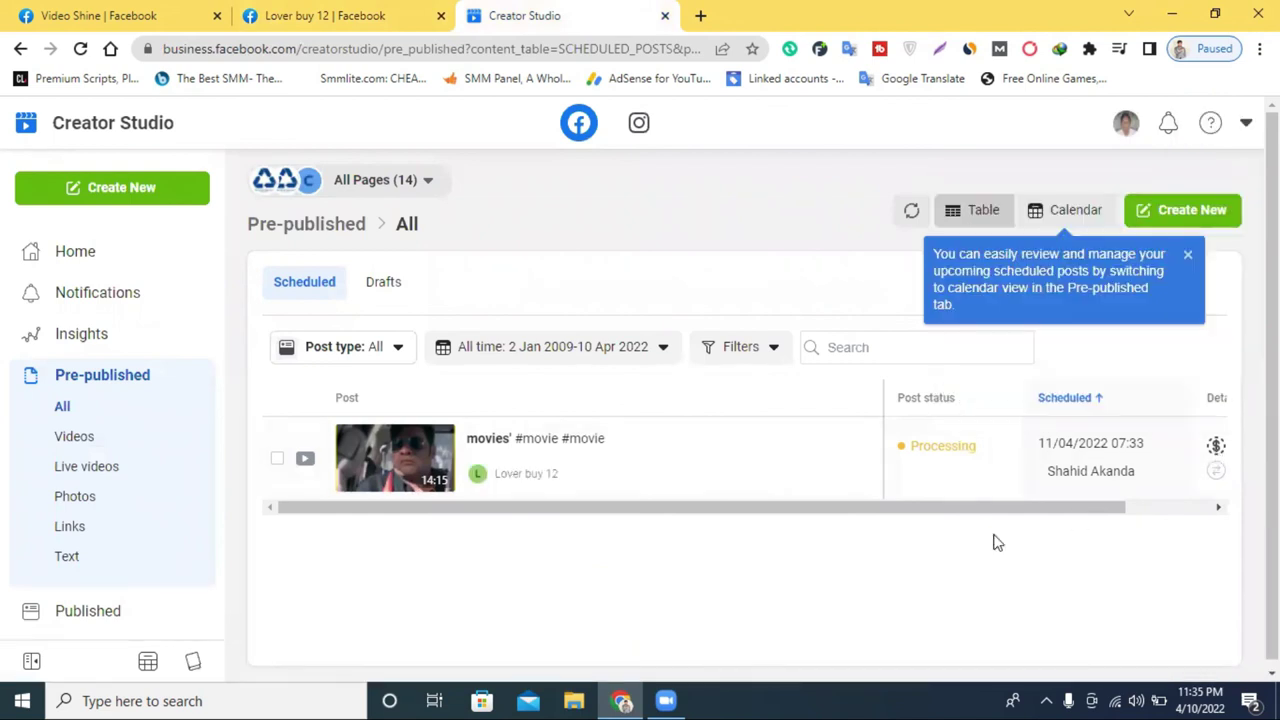
{"action": "left_click_drag", "start_coordinate": [1025, 514], "coordinate": [1110, 514]}
{"action": "mouse_move", "coordinate": [1117, 449]}
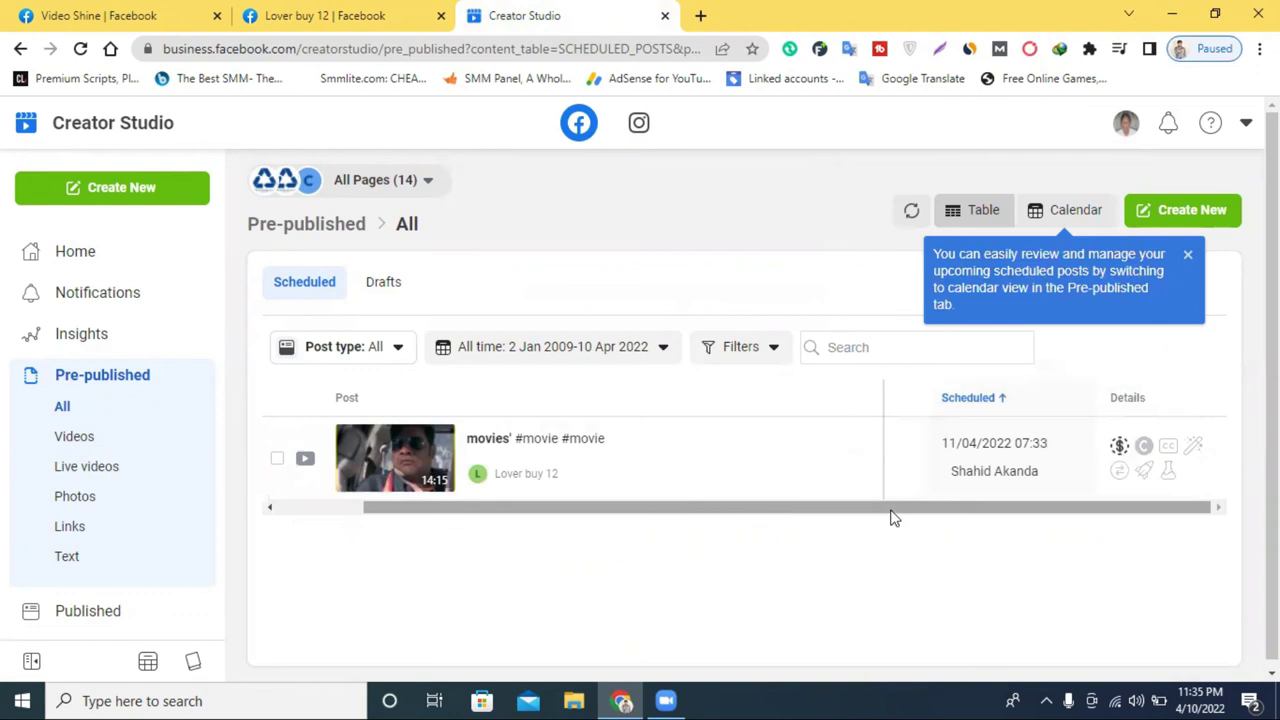
{"action": "left_click_drag", "start_coordinate": [893, 511], "coordinate": [823, 317]}
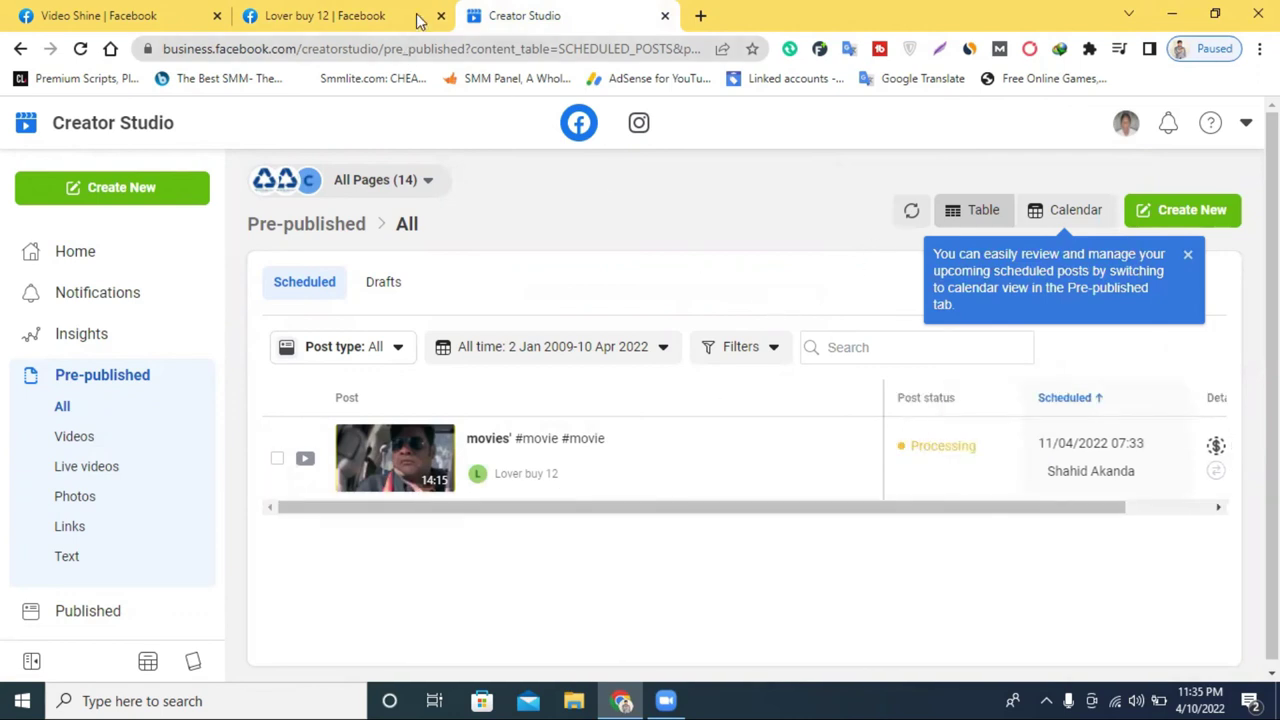
{"action": "left_click", "coordinate": [360, 12]}
{"action": "left_click", "coordinate": [534, 9]}
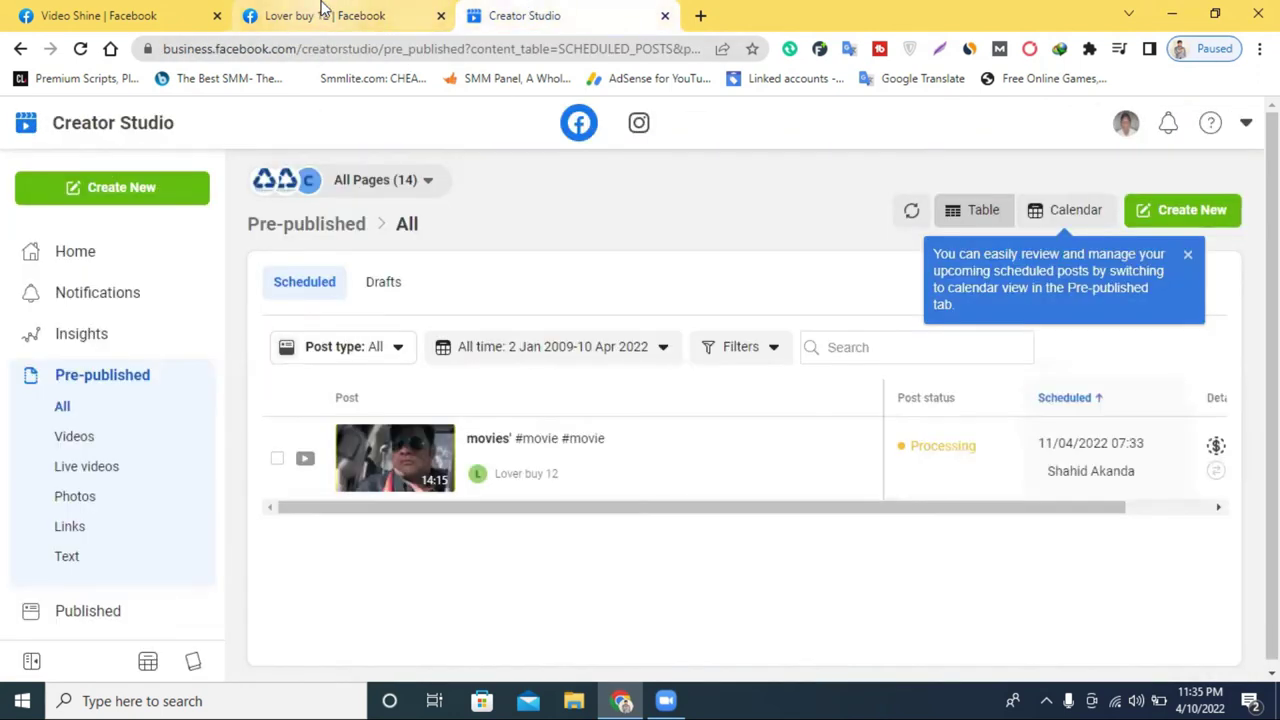
- Open a new browser tab and search the web for gostream
{"action": "left_click", "coordinate": [698, 13]}
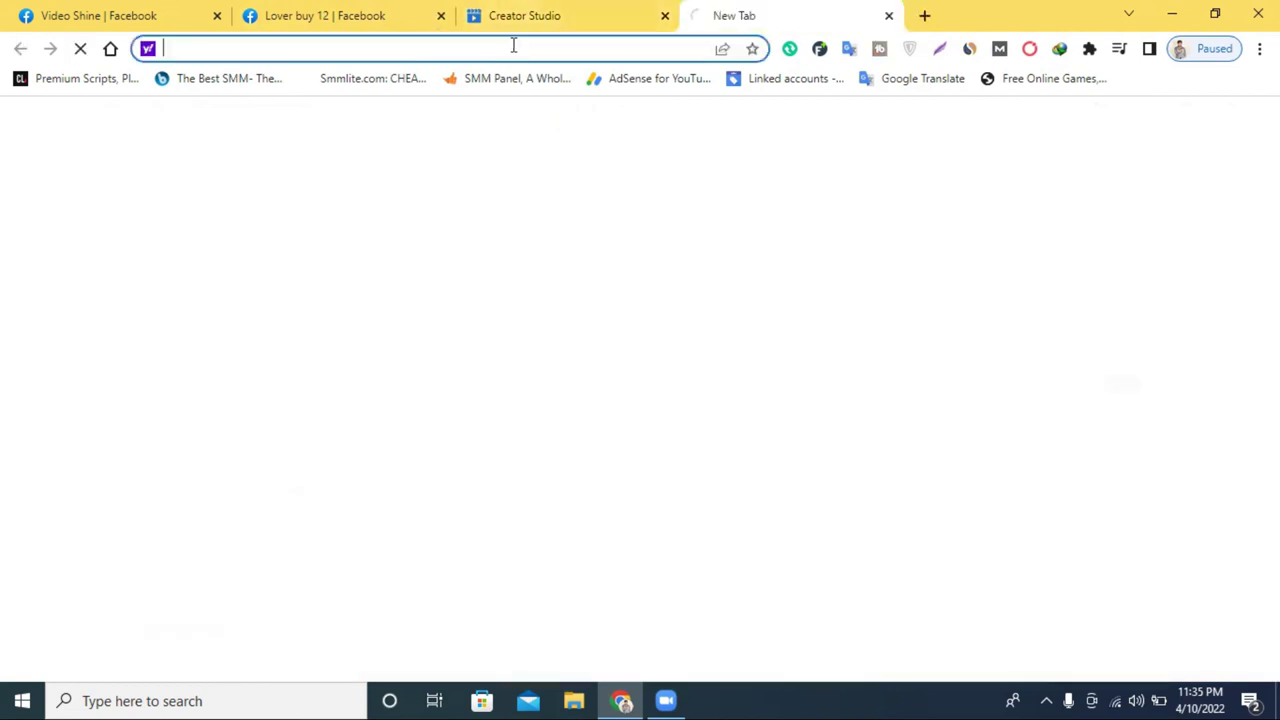
{"action": "left_click", "coordinate": [391, 10]}
{"action": "left_click", "coordinate": [503, 10]}
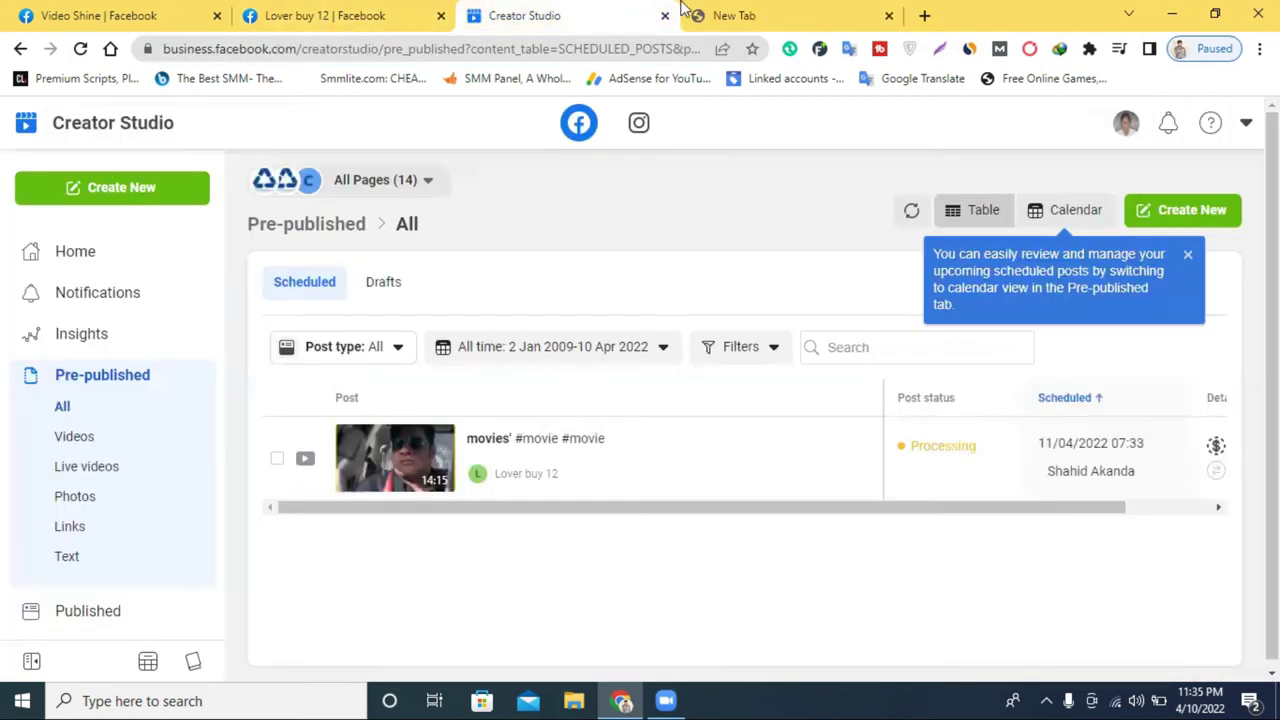
{"action": "left_click", "coordinate": [706, 10]}
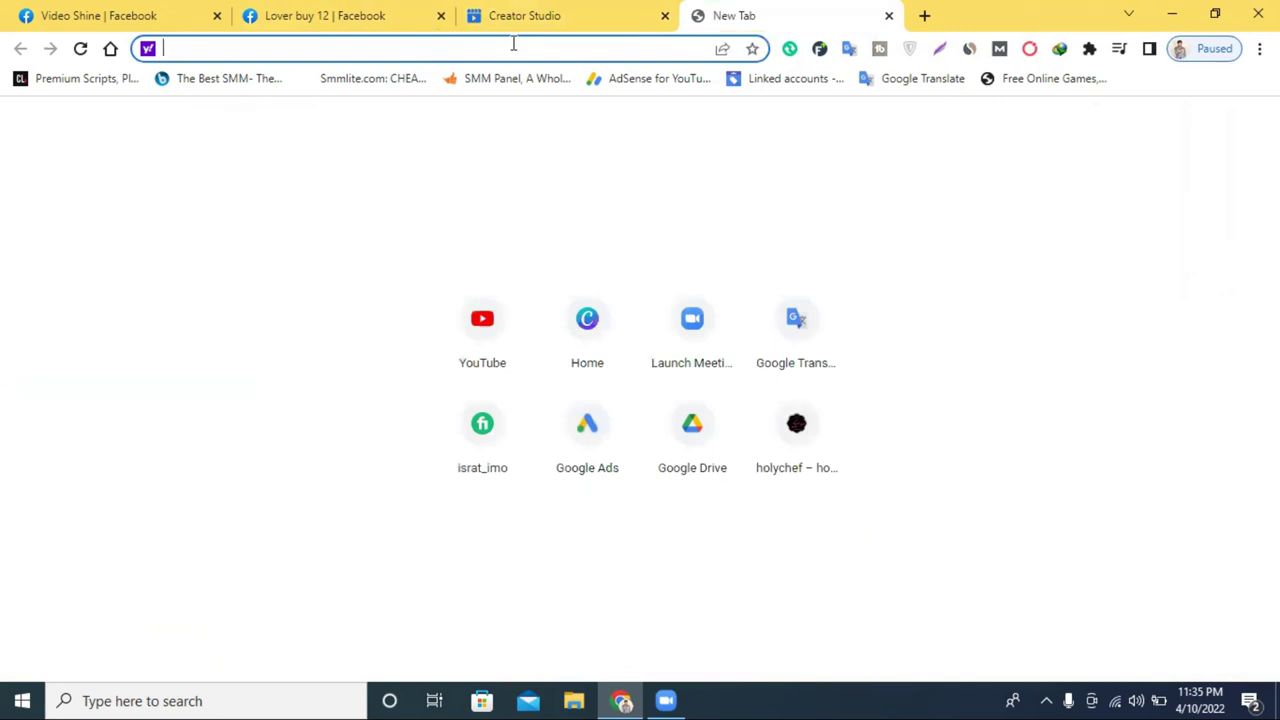
{"action": "type", "text": "google.com"}
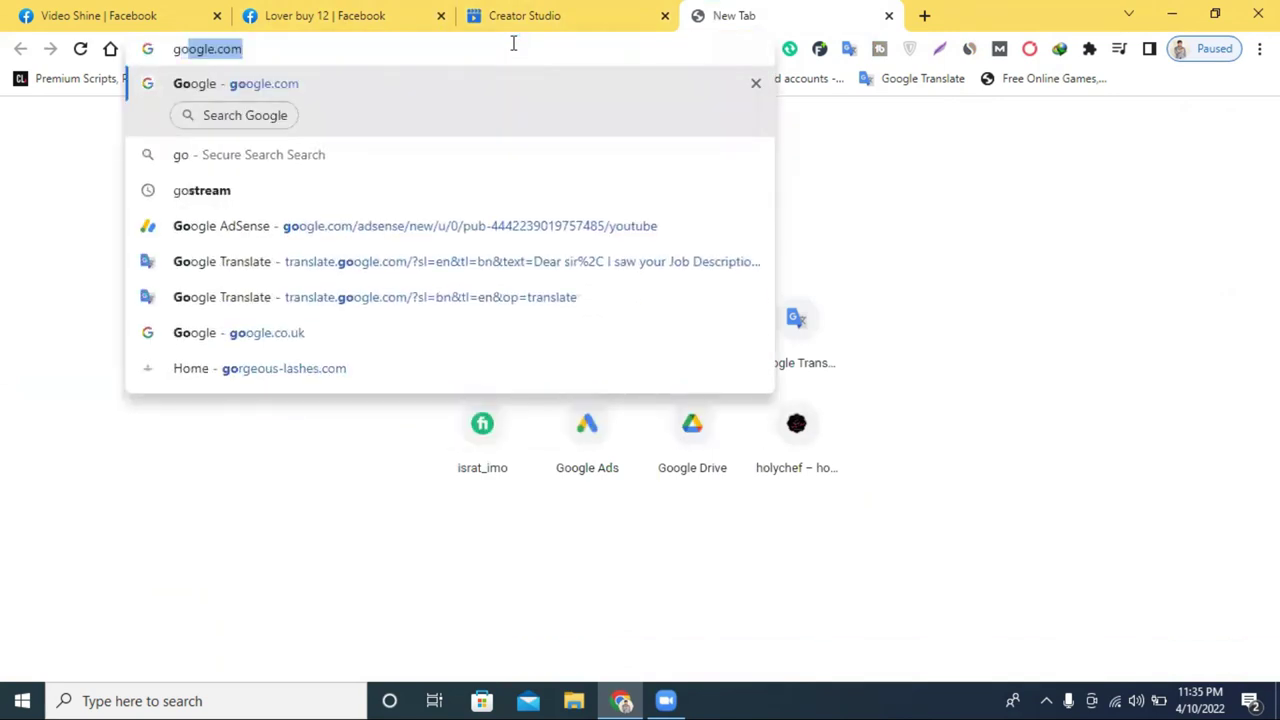
{"action": "left_click", "coordinate": [329, 198]}
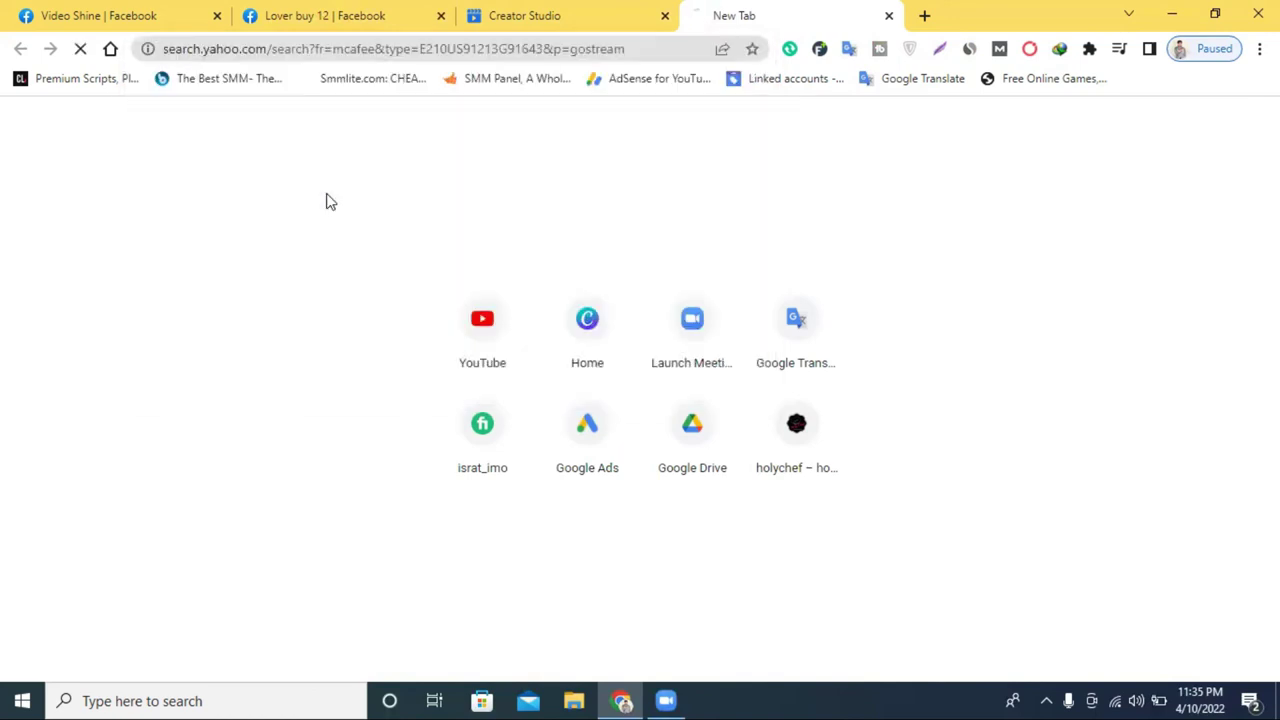